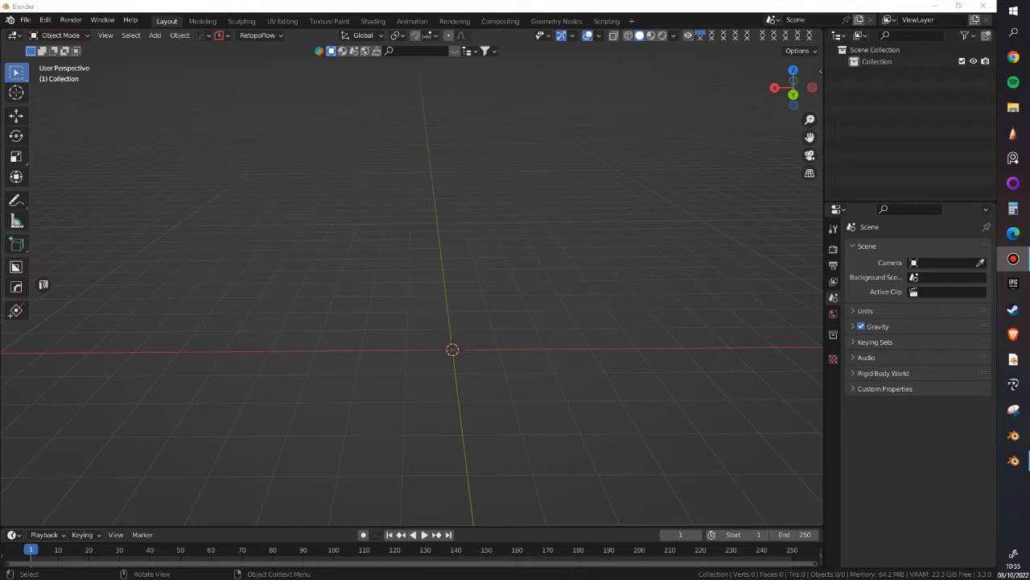
middle_drag(354, 314, 665, 299)
middle_drag(564, 314, 813, 311)
middle_drag(515, 306, 492, 332)
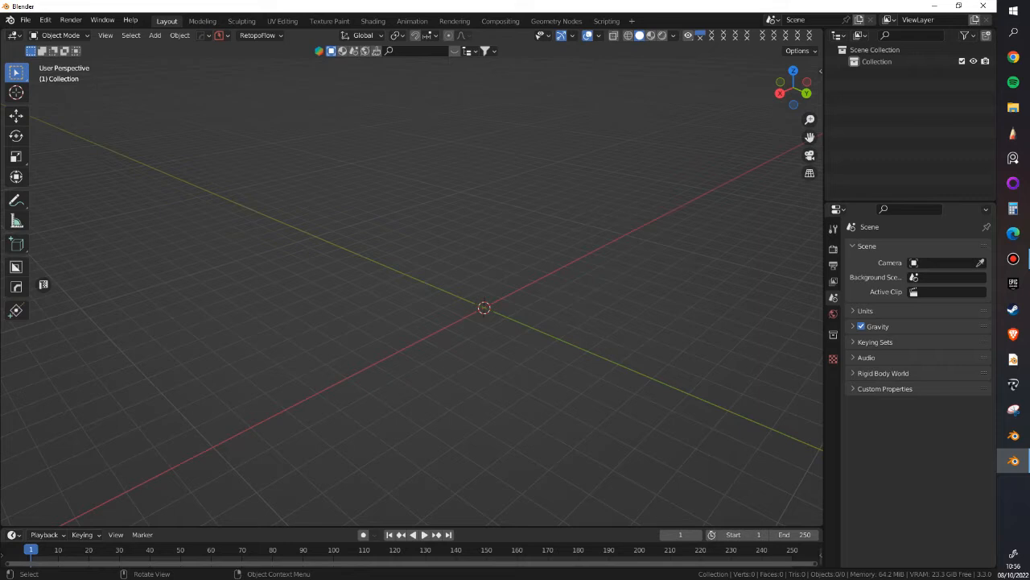
middle_drag(483, 322, 599, 309)
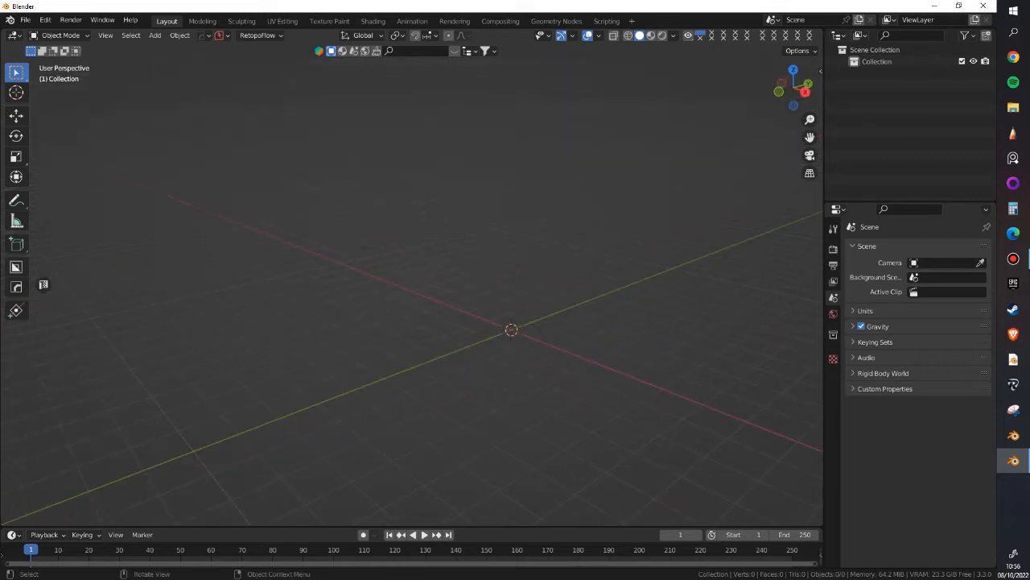
key(shift)
middle_drag(483, 322, 407, 345)
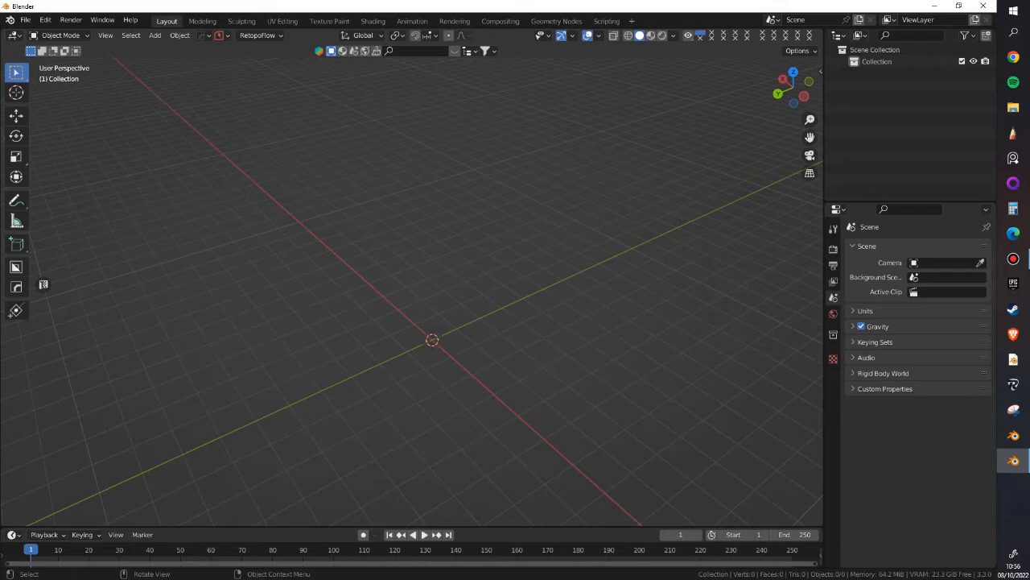
mouse_move(407, 346)
shift+middle_down()
mouse_move(407, 329)
mouse_move(412, 340)
shift+middle_up()
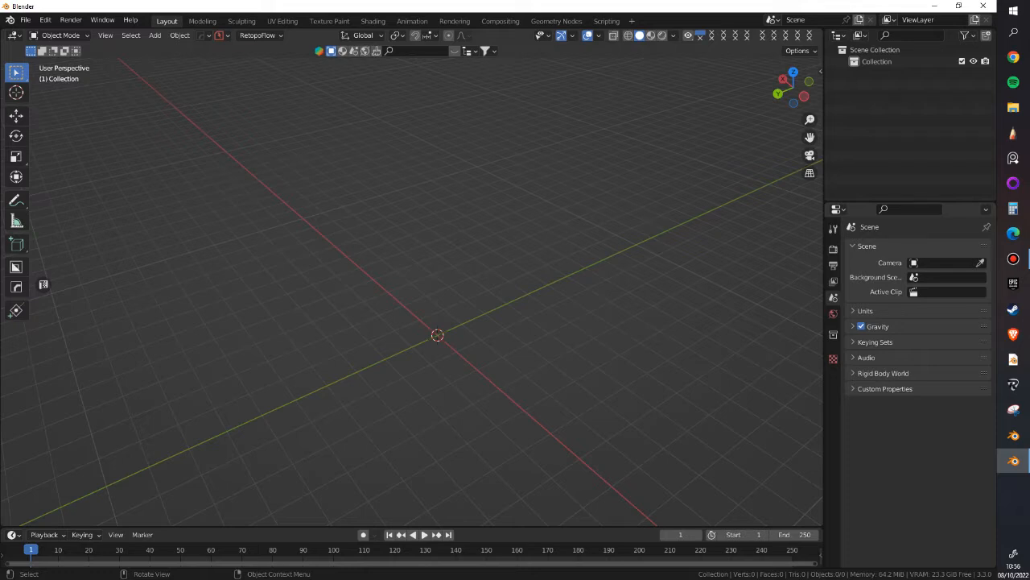
- Add a cube mesh at the world origin and scale it up uniformly
key(shift+a)
mouse_move(403, 331)
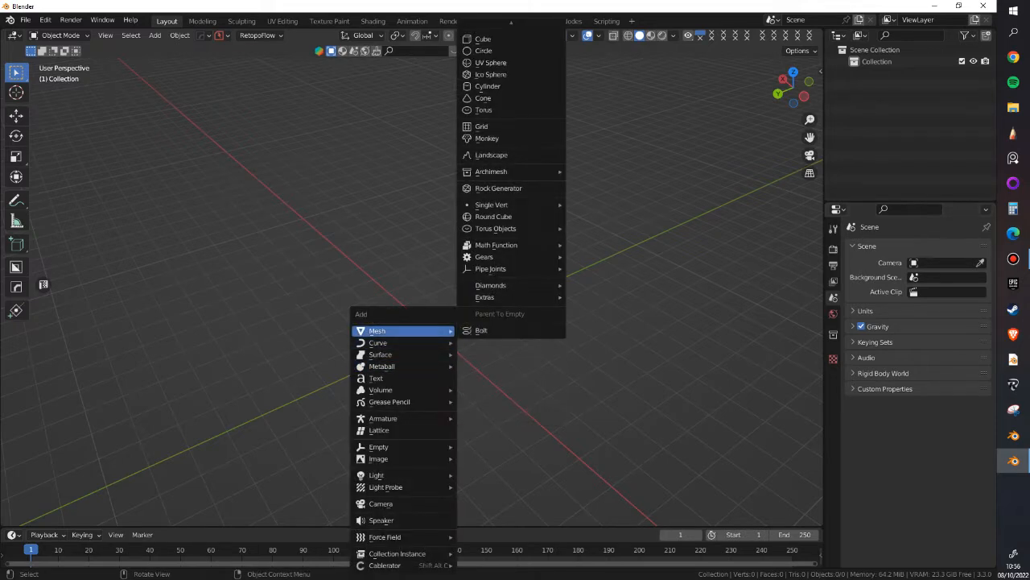
click(483, 39)
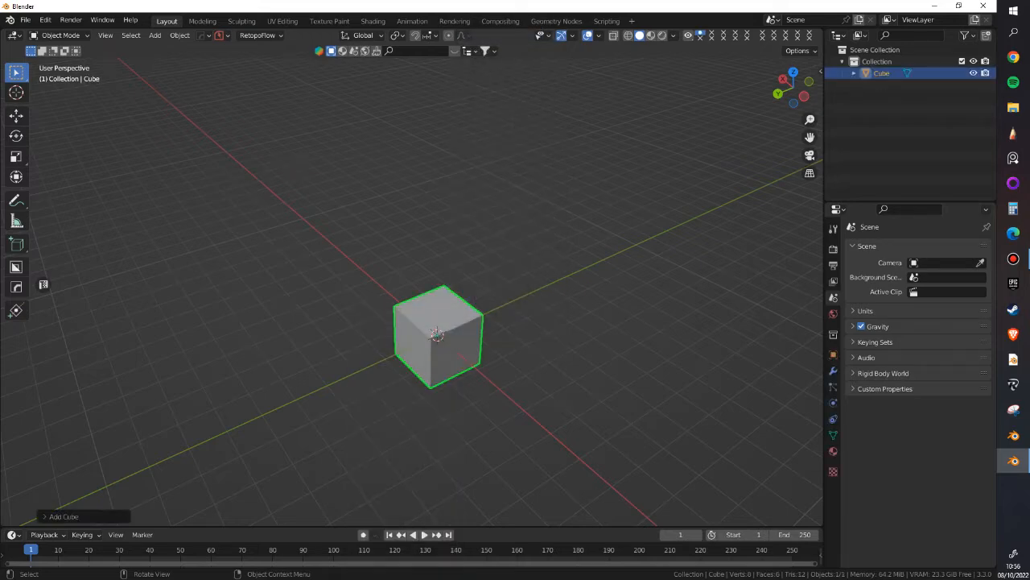
key(s)
key(Return)
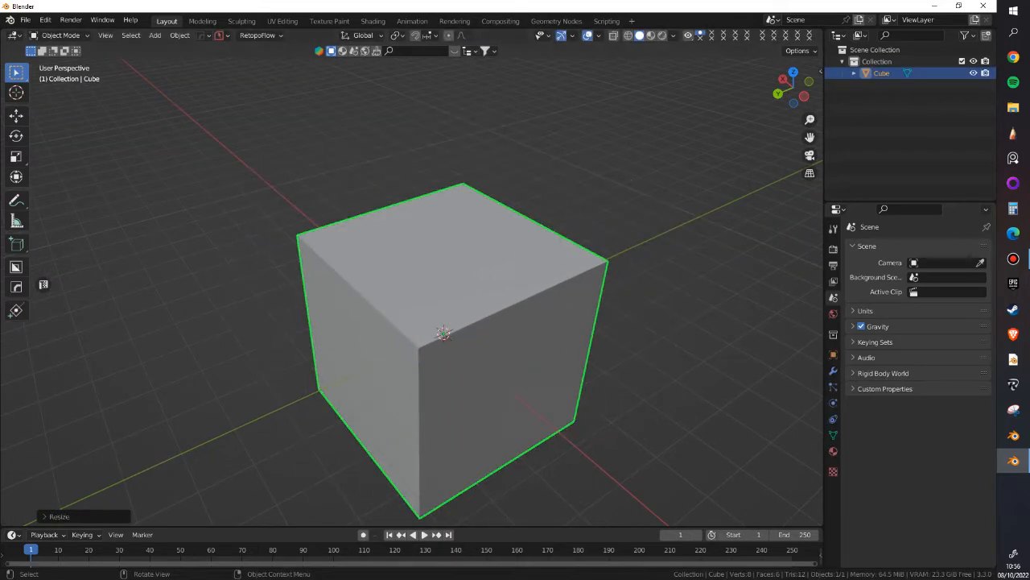
- Look through the modifiers available for the cube without adding one
click(833, 371)
click(918, 247)
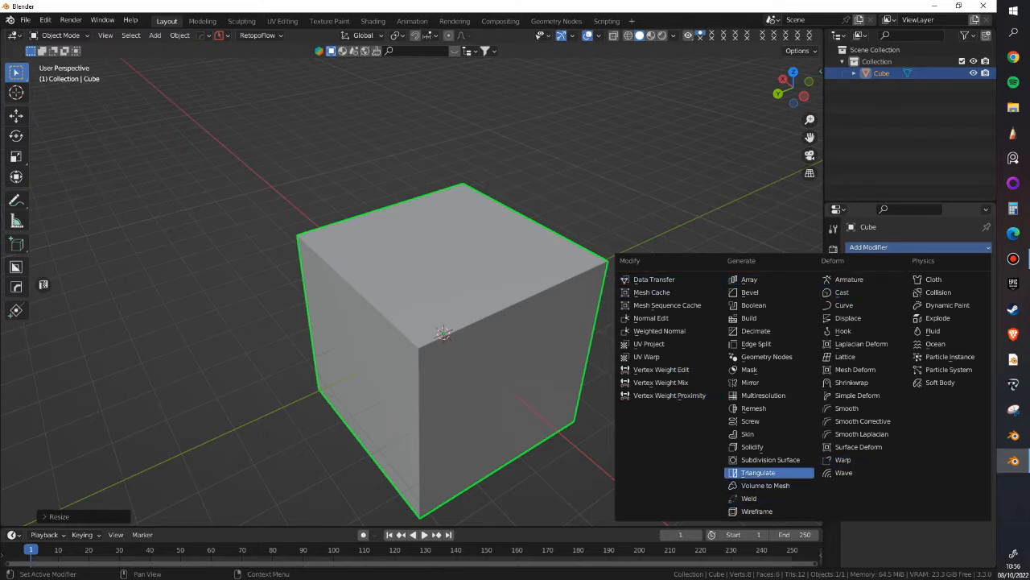
key(ctrl+z)
scroll(534, 269, down, 2)
middle_drag(535, 269, 487, 233)
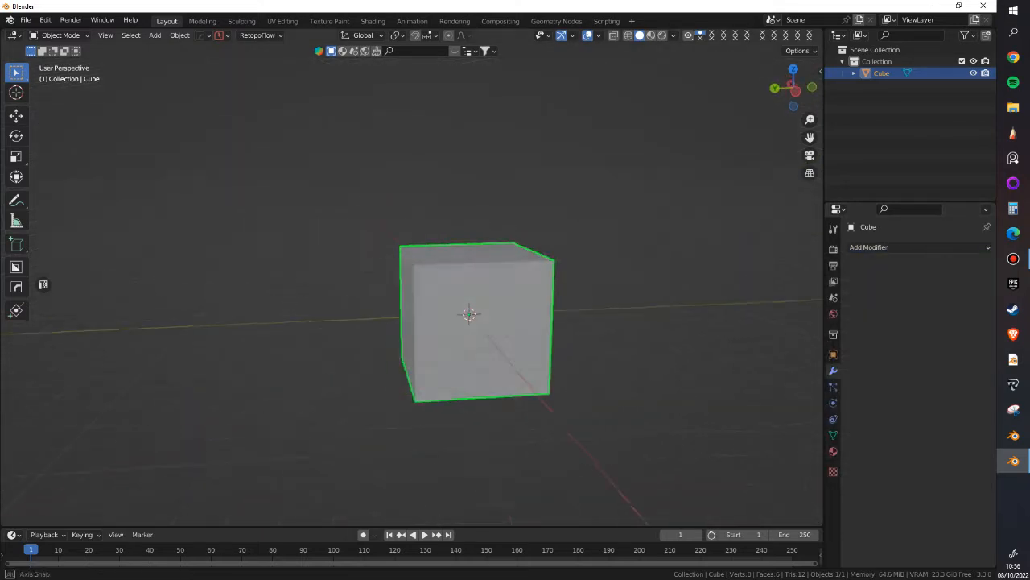
- Create a new material for the cube and review its surface settings
click(833, 451)
scroll(918, 386, down, 6)
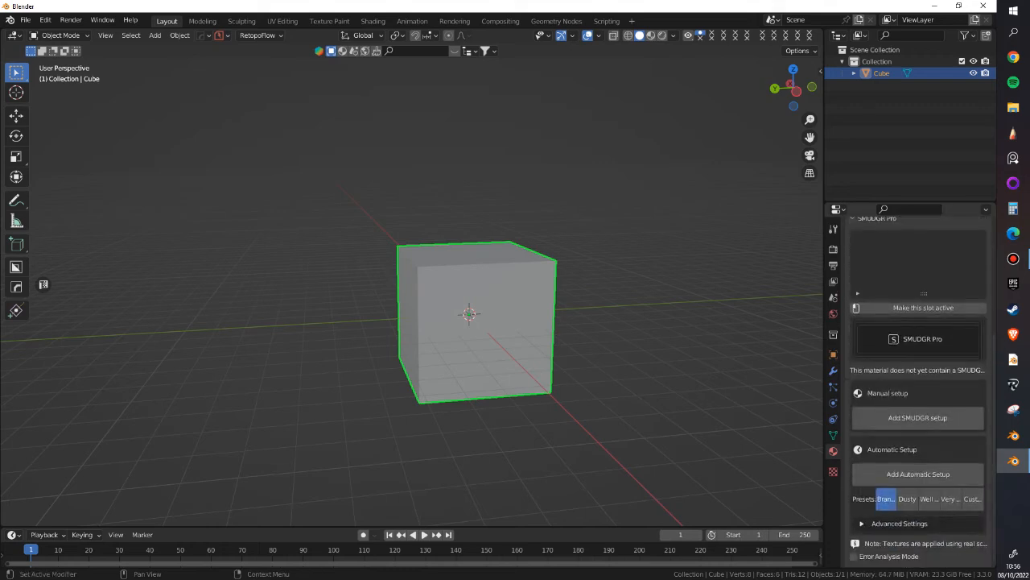
scroll(917, 386, up, 5)
click(927, 297)
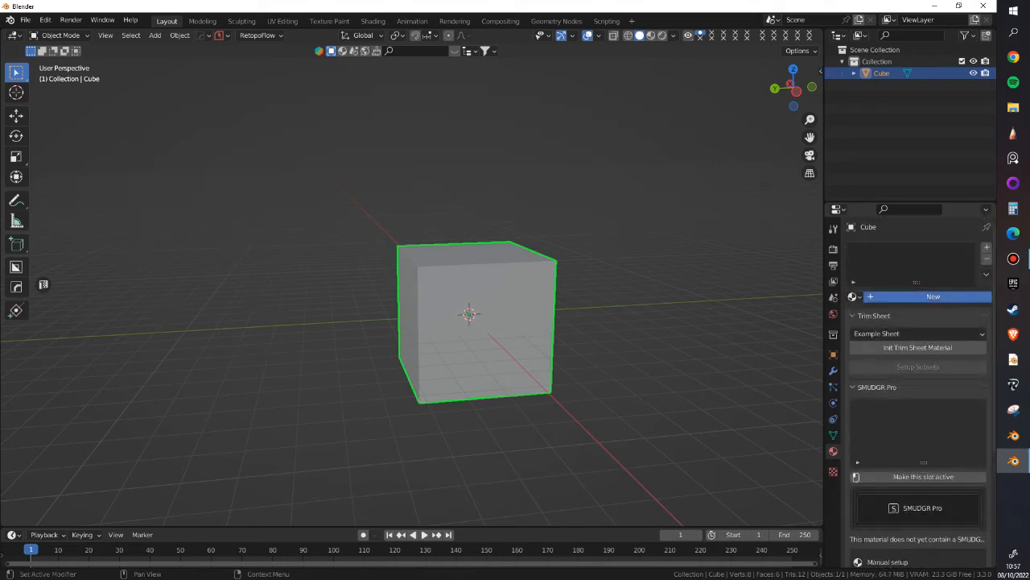
scroll(918, 387, down, 10)
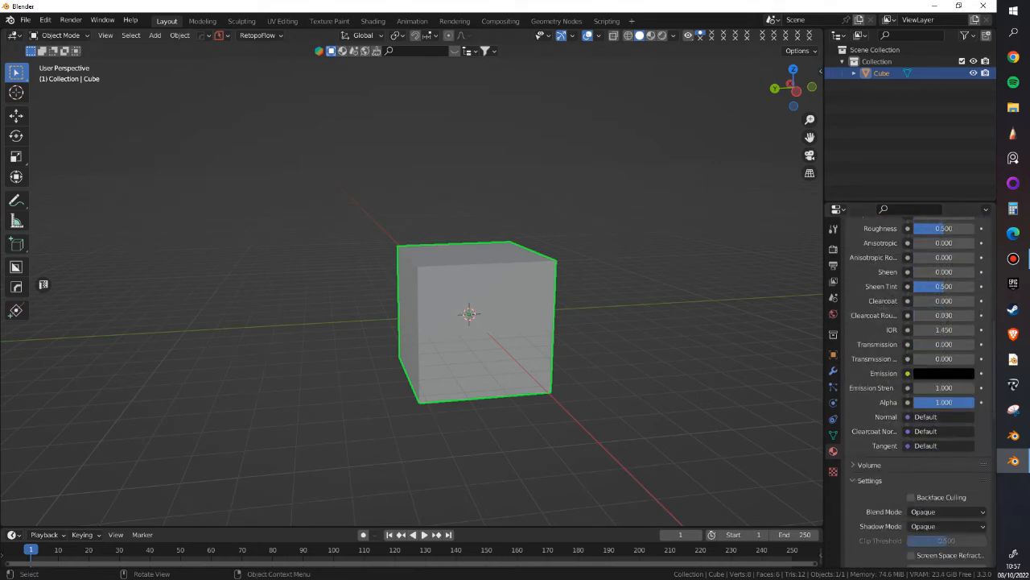
- Switch to the Shading workspace and enlarge the shader node area to show the cube's material nodes
click(372, 20)
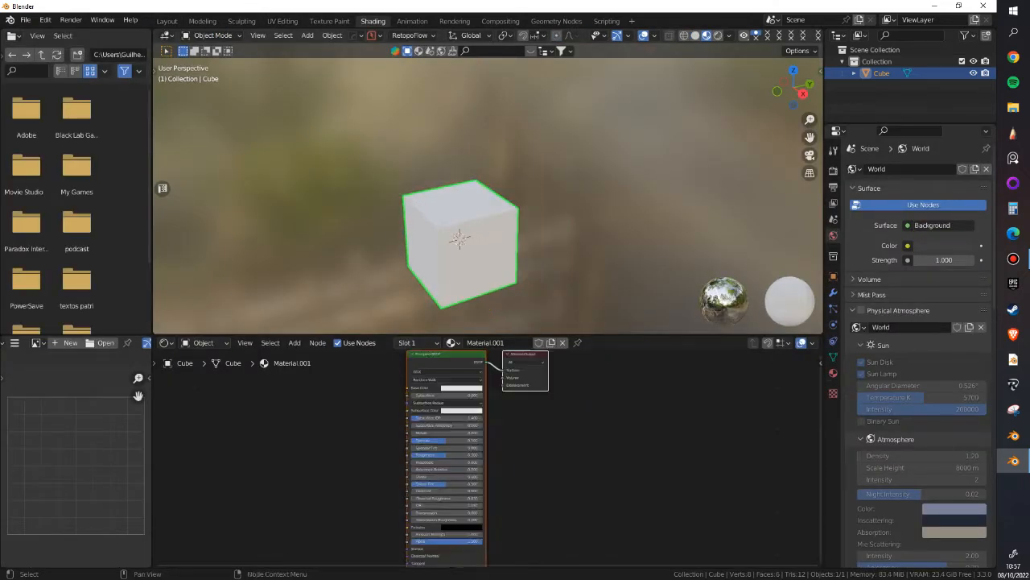
scroll(557, 388, up, 2)
drag(555, 334, 555, 287)
drag(576, 362, 582, 358)
middle_drag(581, 359, 629, 329)
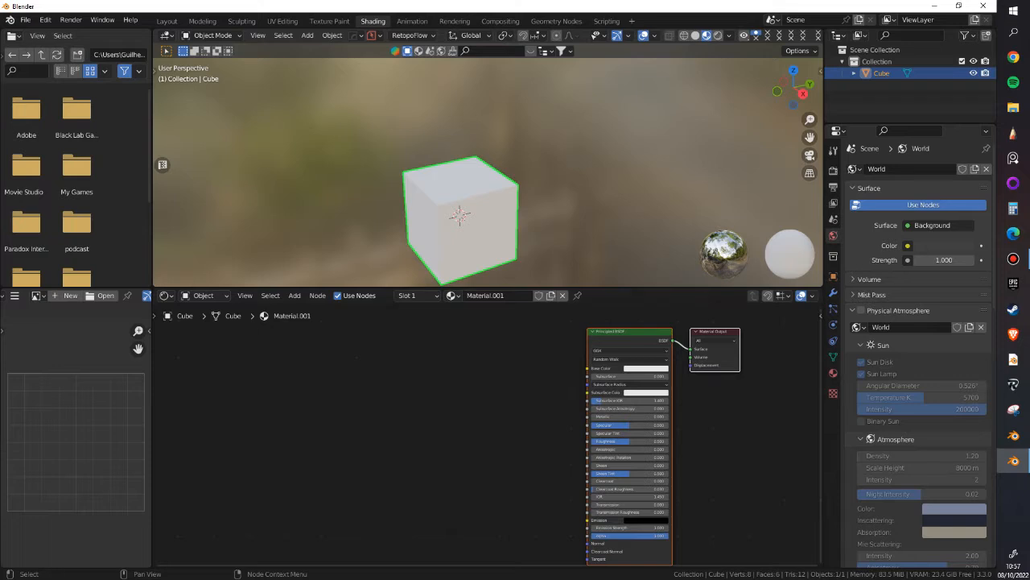
scroll(483, 419, down, 2)
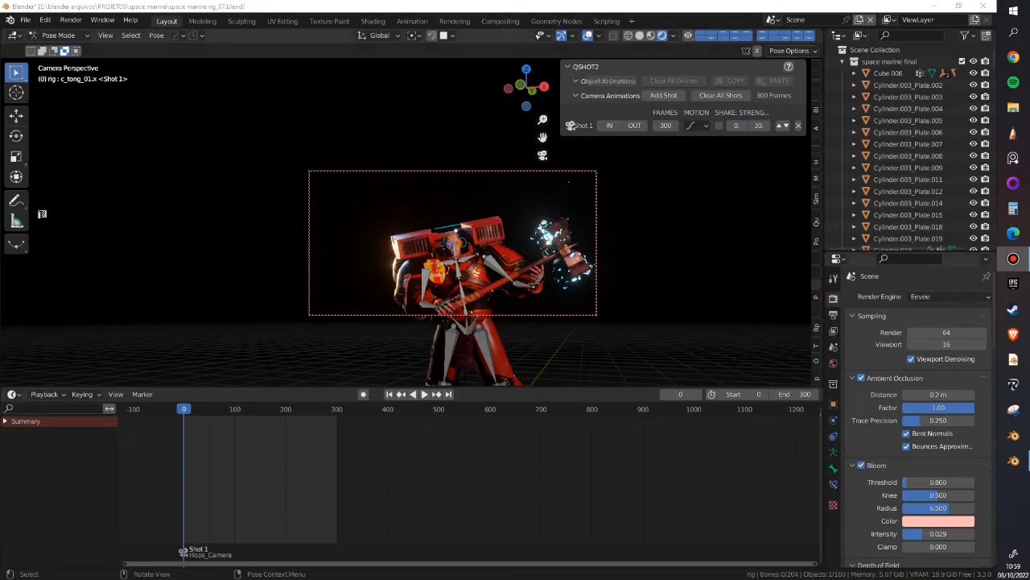
- In the space marine scene, switch the character rig from Pose Mode to Object Mode
scroll(453, 243, up, 2)
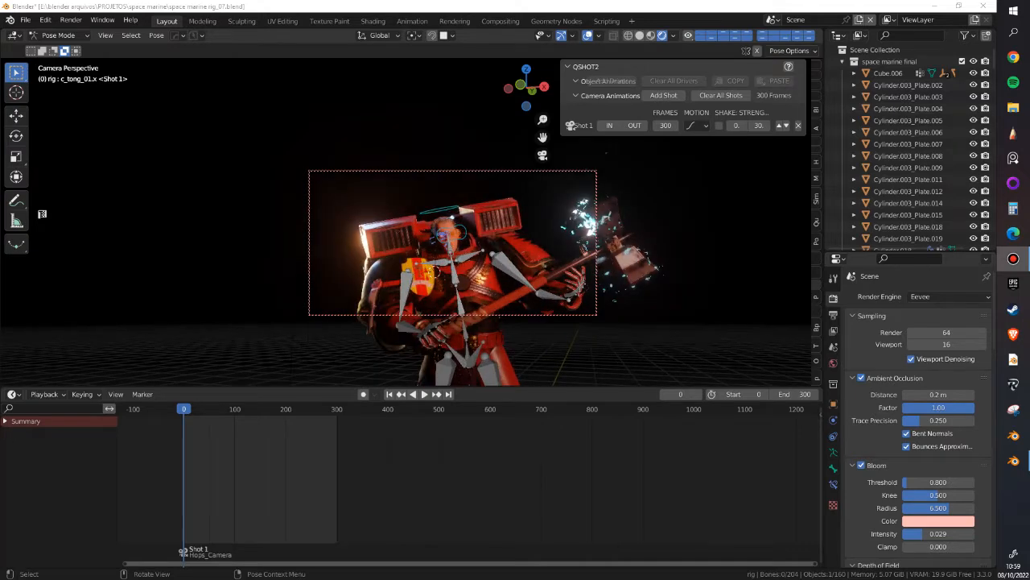
middle_drag(451, 242, 657, 275)
middle_drag(564, 275, 534, 252)
scroll(427, 241, up, 2)
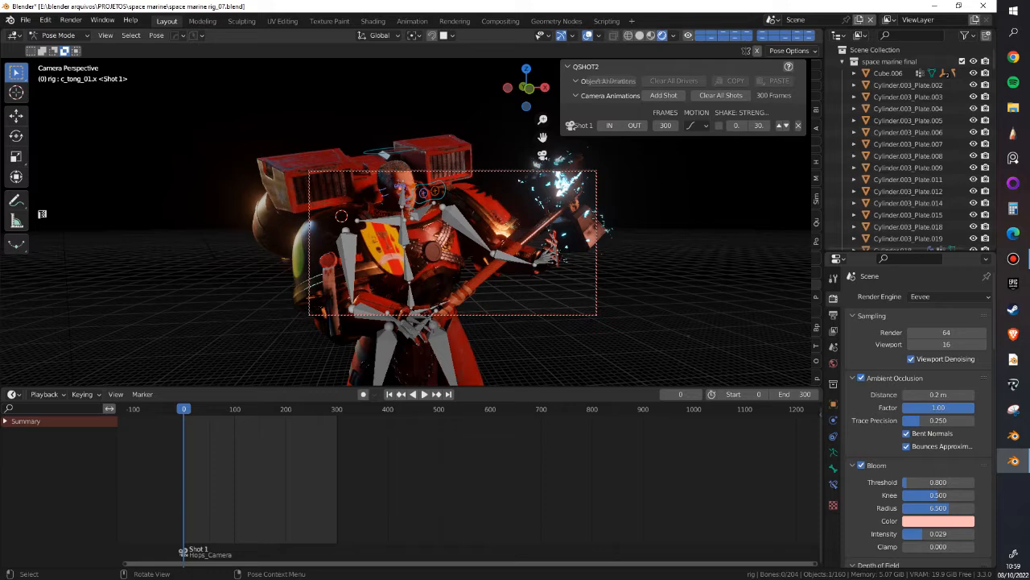
shift+middle_drag(569, 261, 536, 295)
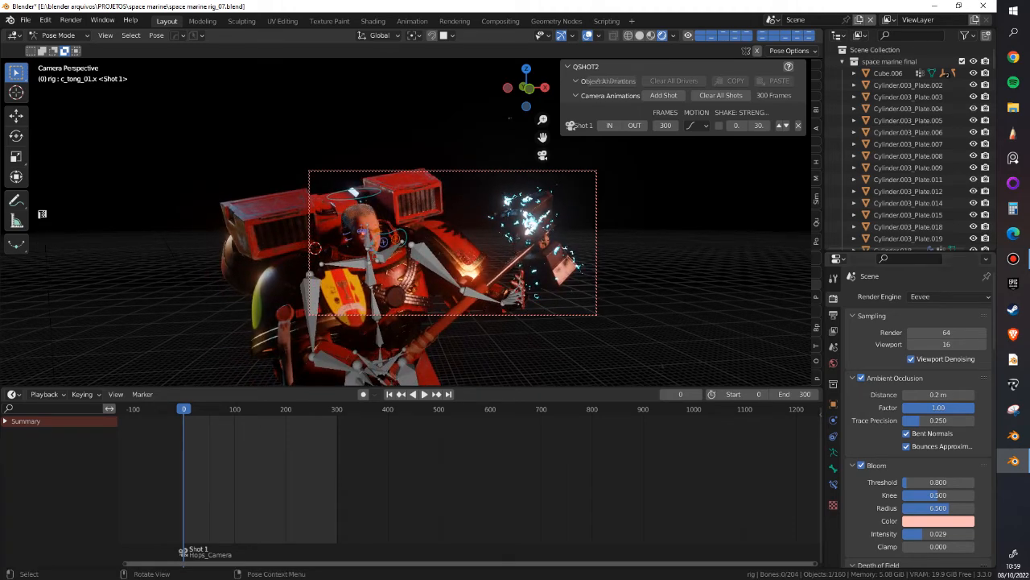
key(ctrl+Tab)
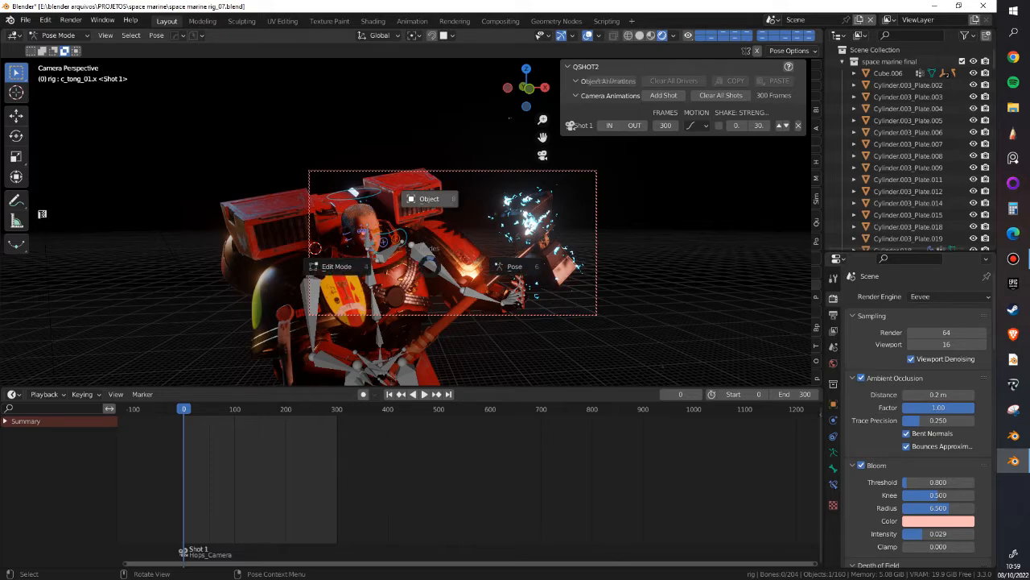
click(429, 199)
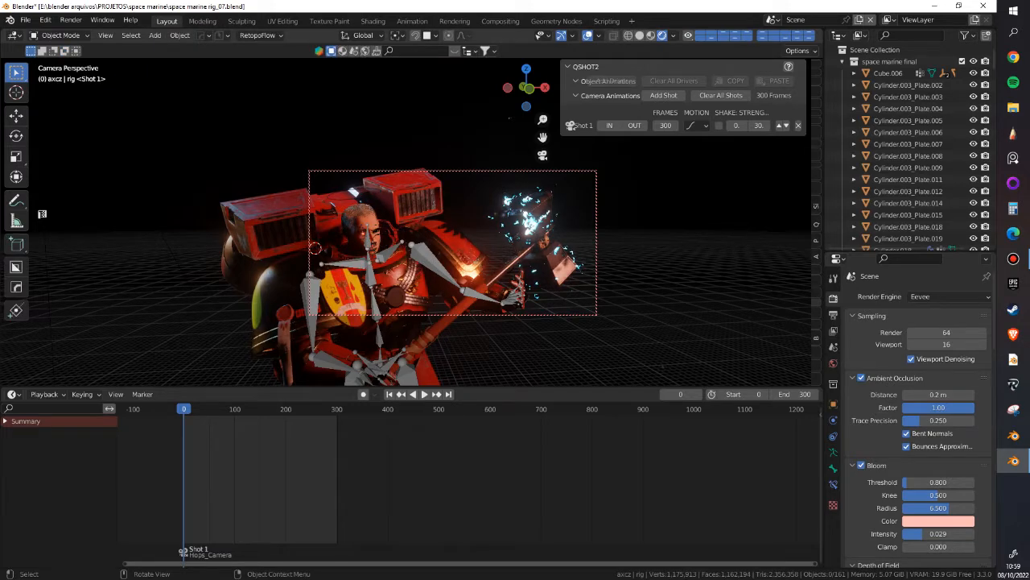
- Hide the armature collection that contains the marine's metarig, using the Collection Manager
click(426, 259)
right_click(426, 259)
mouse_move(426, 260)
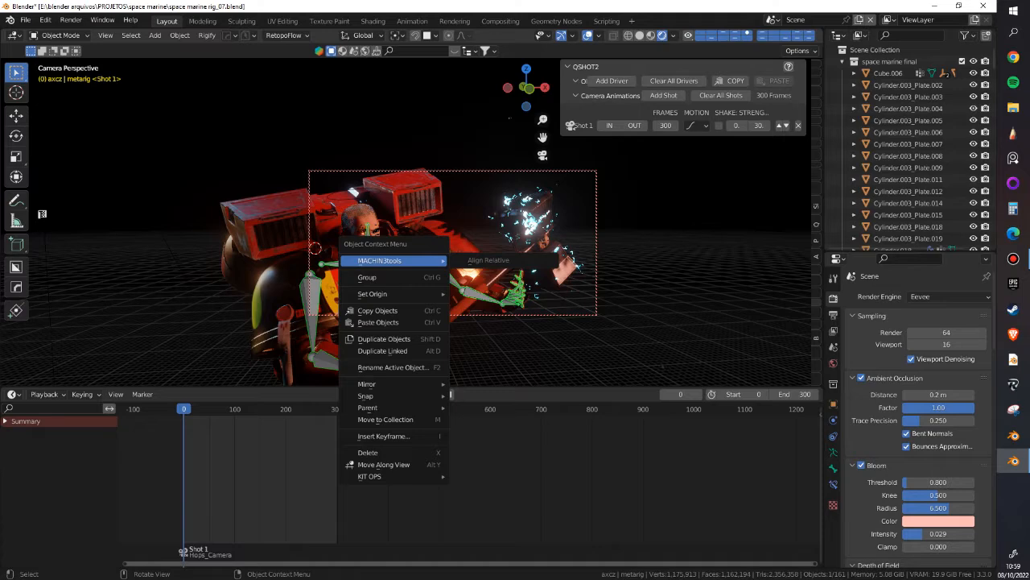
key(Escape)
key(m)
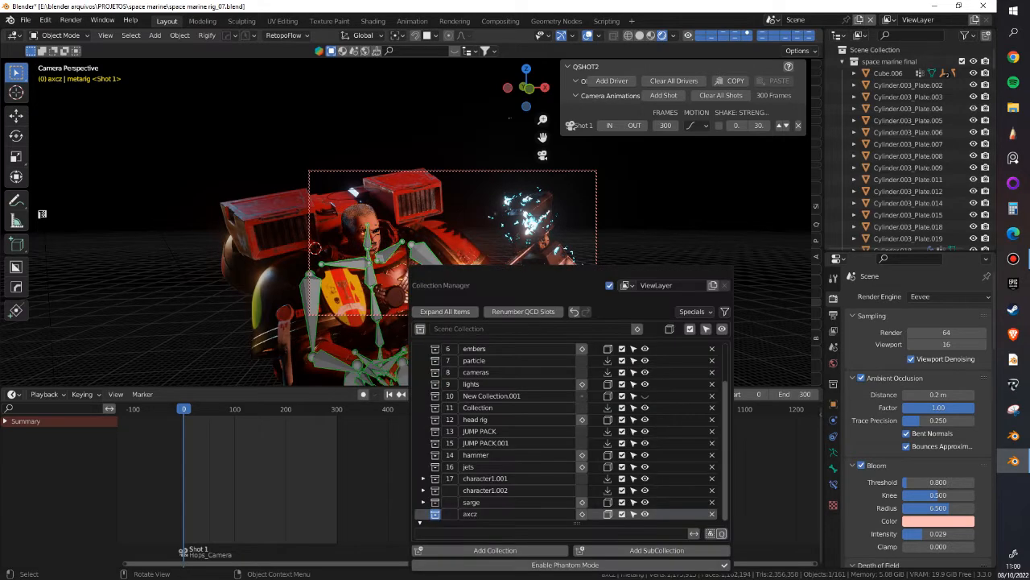
scroll(572, 431, up, 4)
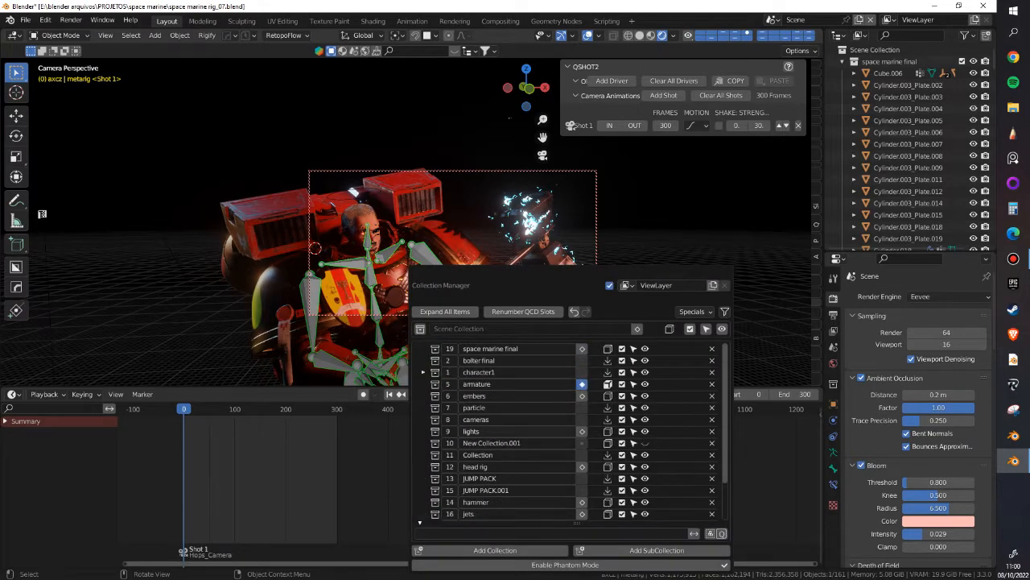
click(645, 383)
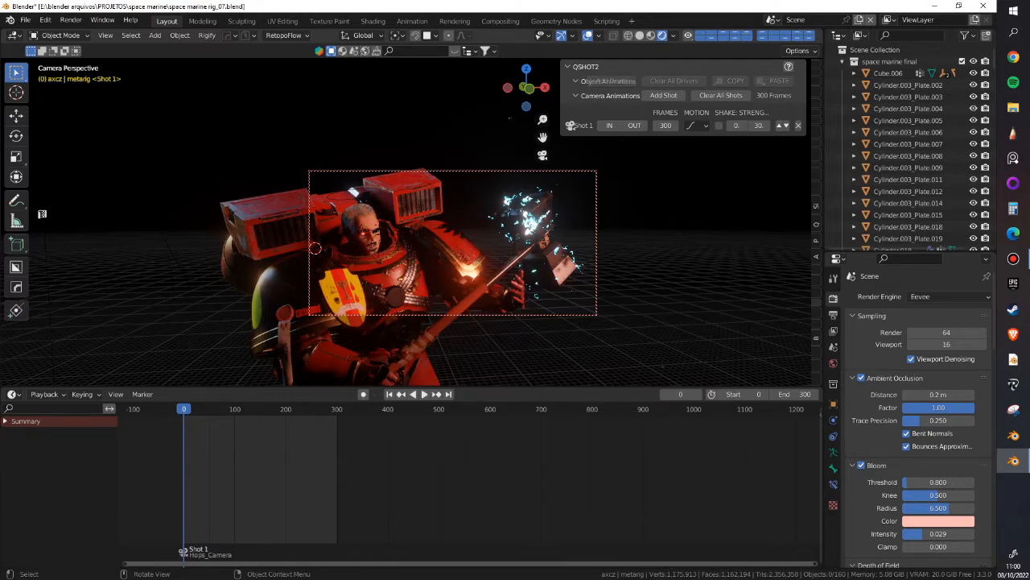
- Select the facial rig on the marine's head and hide its head rig collection
click(376, 232)
key(m)
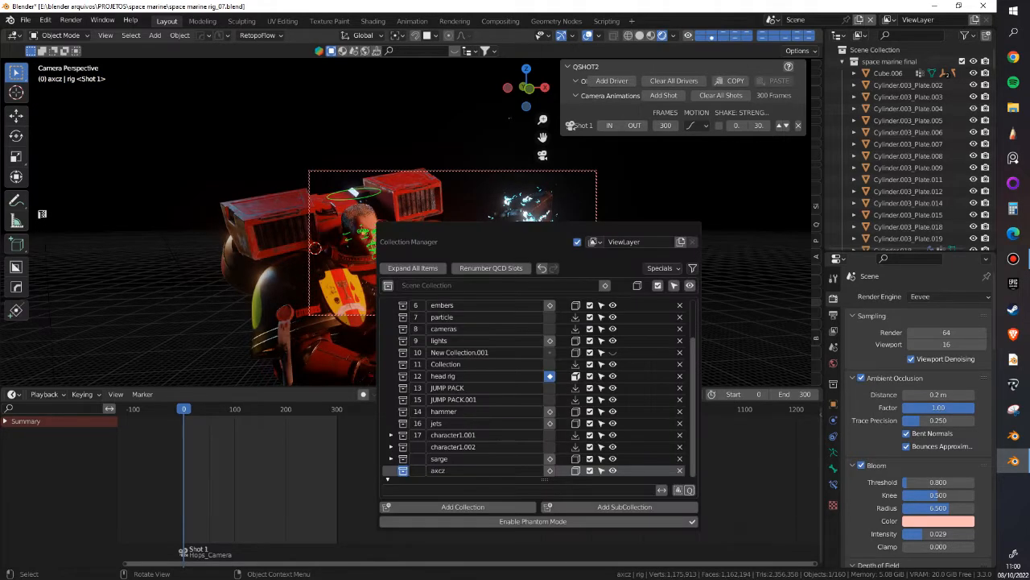
scroll(538, 387, up, 2)
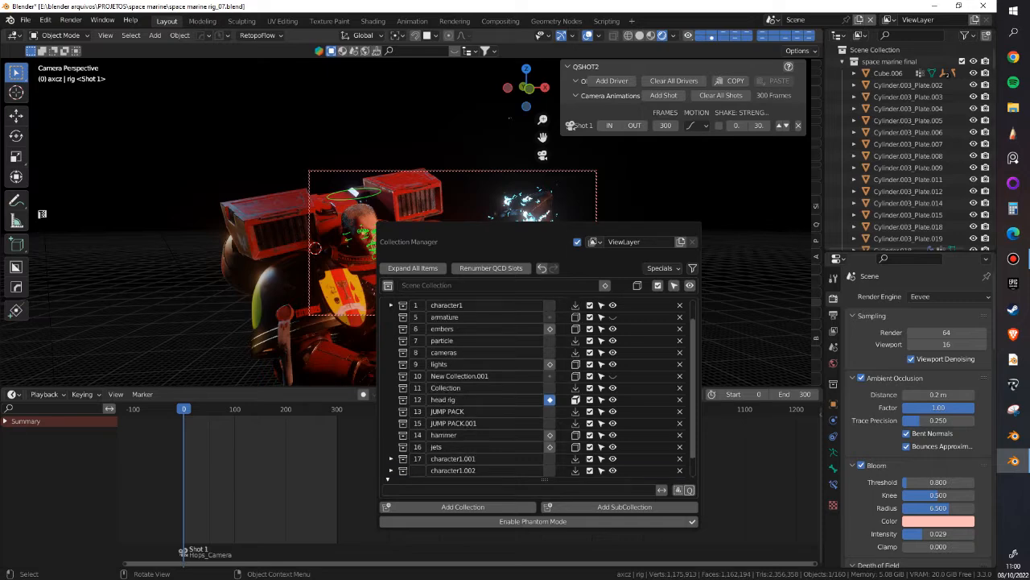
click(612, 400)
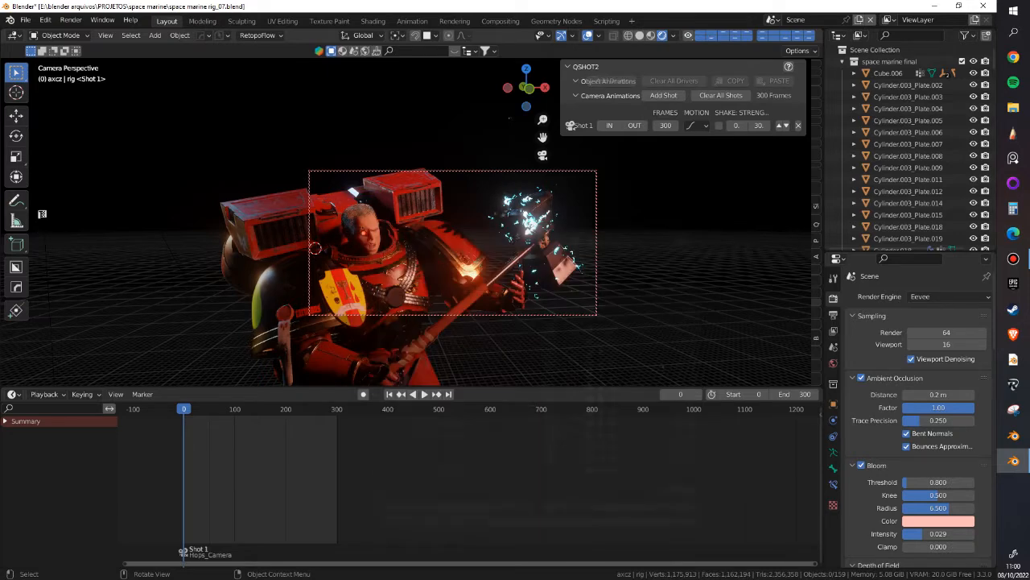
- Play the scene animation from frame 0 and stop it at frame 9
click(424, 395)
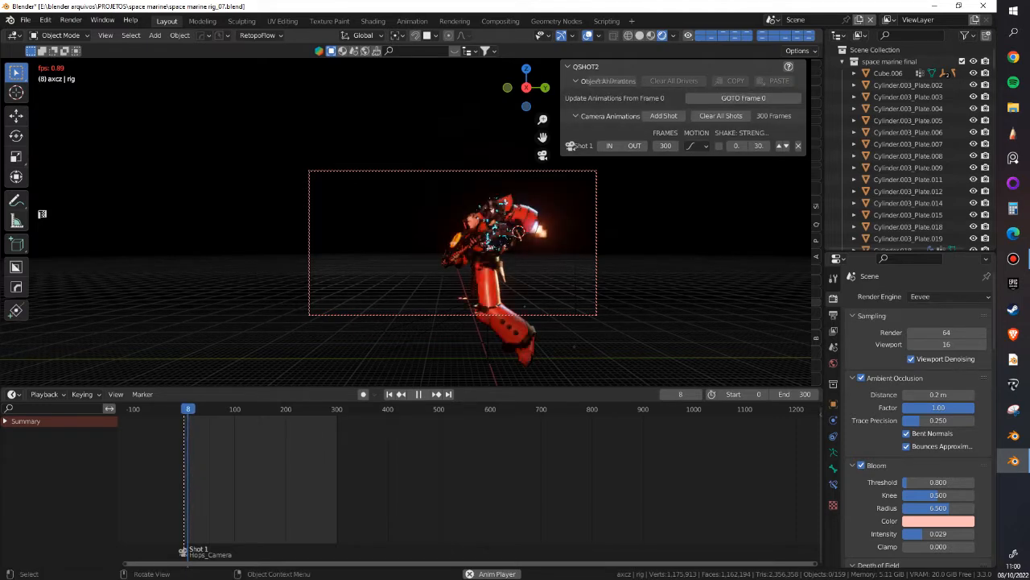
key(space)
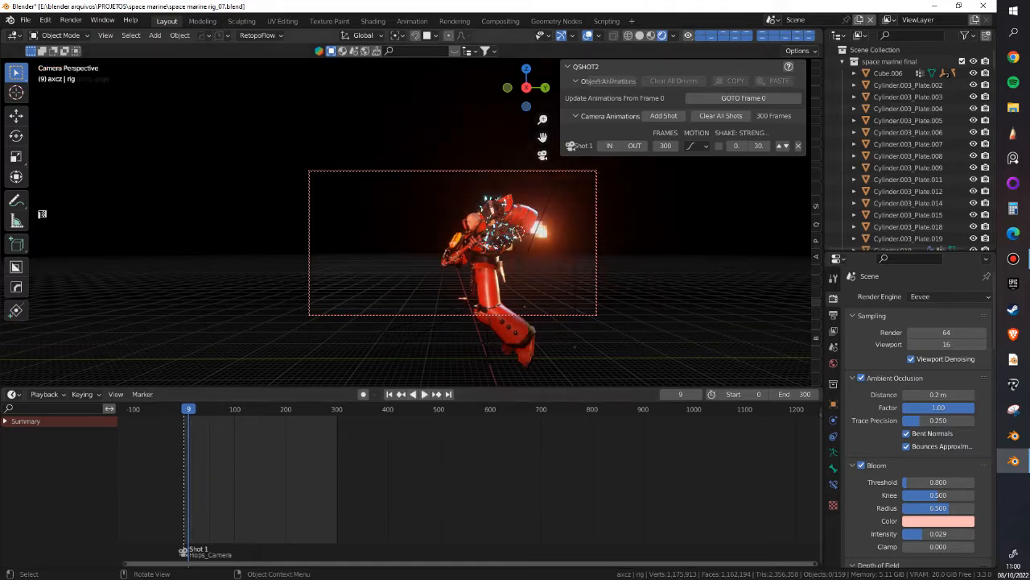
- Select the electricity cage mesh around the hammer and show its material nodes in the Shading workspace
click(499, 229)
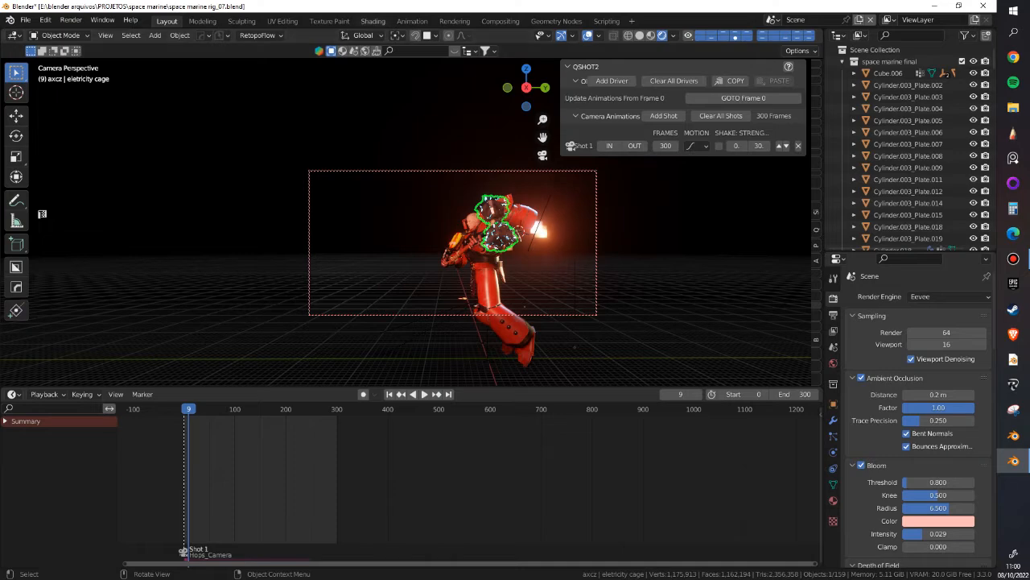
click(372, 21)
scroll(391, 549, down, 5)
middle_drag(396, 261, 396, 209)
shift+middle_drag(394, 282, 446, 170)
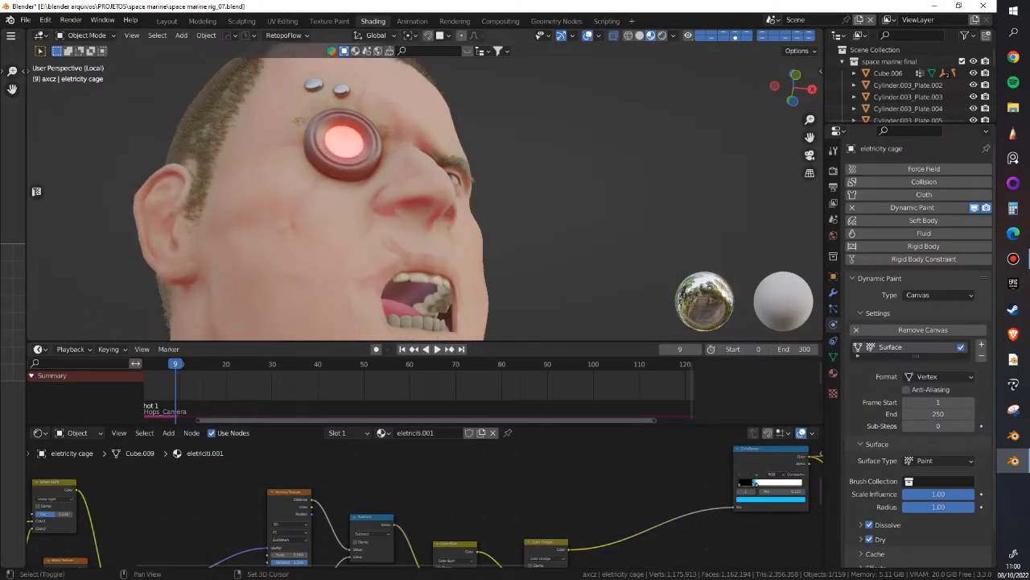
scroll(446, 177, down, 4)
middle_drag(443, 483, 436, 510)
middle_drag(434, 210, 435, 254)
middle_drag(382, 556, 440, 451)
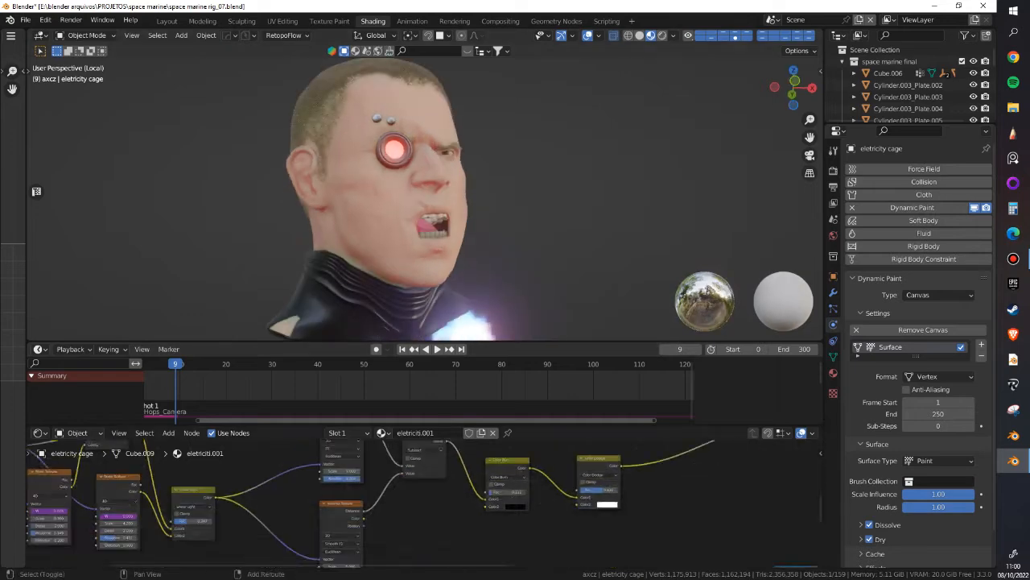
- Maximize the shader node editor to show the whole eletriciti.001 node tree
scroll(437, 519, down, 7)
mouse_move(437, 527)
middle_down()
mouse_move(427, 473)
mouse_move(376, 509)
middle_up()
scroll(426, 473, down, 2)
key(ctrl+space)
scroll(522, 250, up, 10)
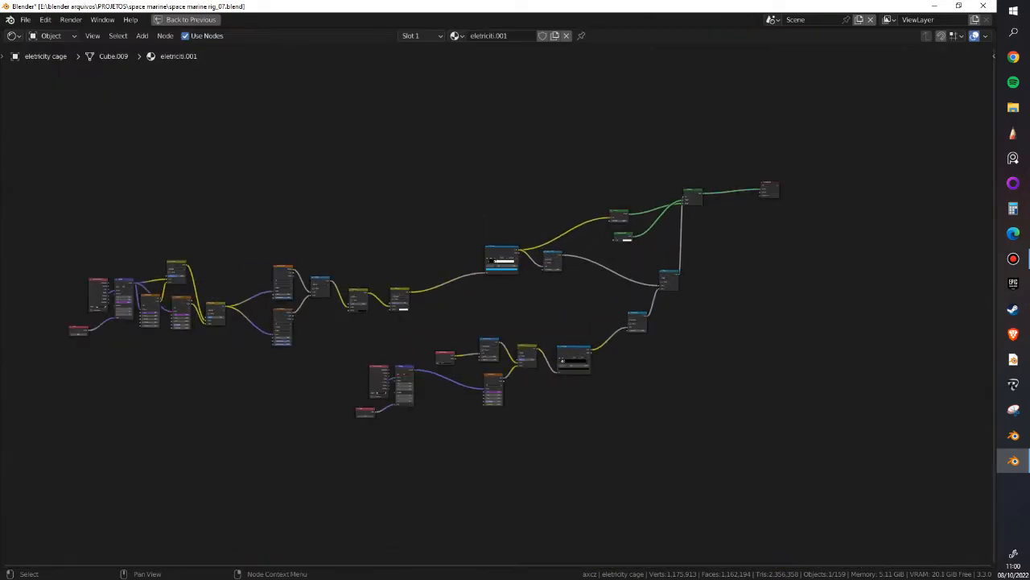
- Examine the eletriciti.001 node tree from the texture coordinates and mapping through the color ramps to the Material Output
shift+middle_drag(523, 250, 739, 223)
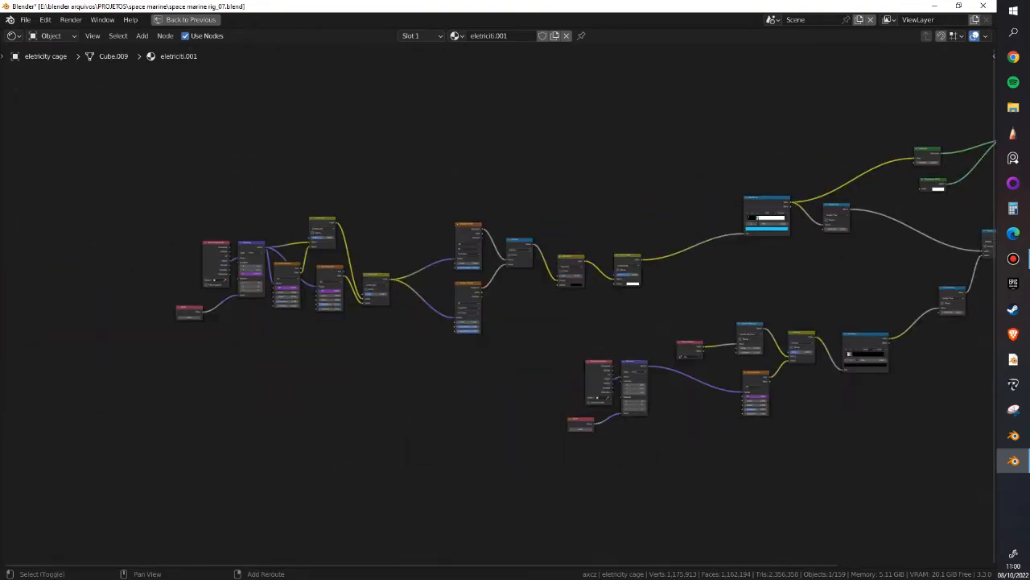
scroll(241, 248, up, 17)
shift+middle_drag(279, 322, 210, 316)
mouse_move(644, 289)
shift+middle_down()
mouse_move(513, 301)
mouse_move(444, 287)
mouse_move(391, 246)
mouse_move(170, 281)
shift+middle_up()
mouse_move(960, 329)
shift+middle_down()
mouse_move(738, 373)
mouse_move(553, 330)
mouse_move(312, 320)
shift+middle_up()
scroll(312, 320, down, 5)
middle_drag(478, 563, 480, 321)
middle_drag(461, 363, 38, 419)
scroll(527, 351, down, 4)
middle_drag(527, 352, 419, 405)
middle_drag(372, 91, 342, 263)
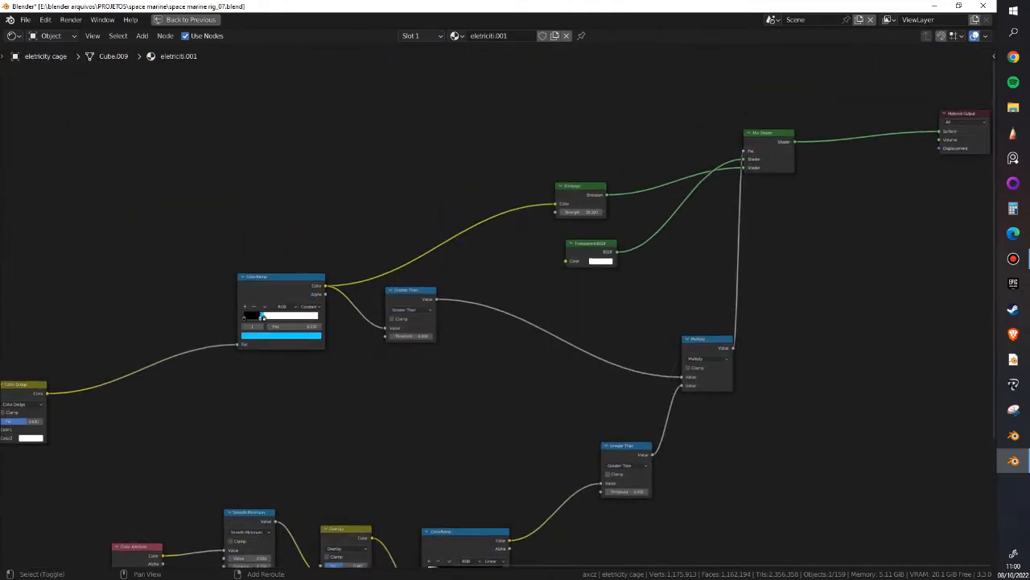
- Examine the eletriciti.001 nodes from the blue ColorRamp through Greater Than, Multiply, Emission and Mix Shader, and return to the full Shading layout
scroll(342, 263, up, 2)
scroll(483, 281, up, 1)
middle_drag(483, 282, 287, 338)
middle_drag(798, 224, 536, 313)
scroll(535, 313, down, 2)
scroll(451, 383, down, 9)
middle_drag(451, 383, 844, 201)
scroll(647, 224, down, 3)
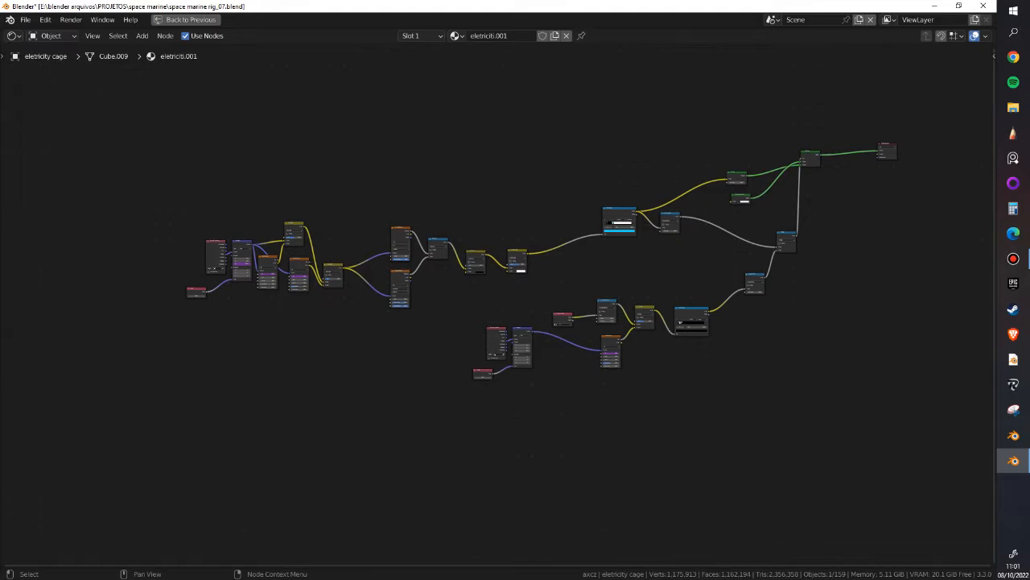
key(ctrl+space)
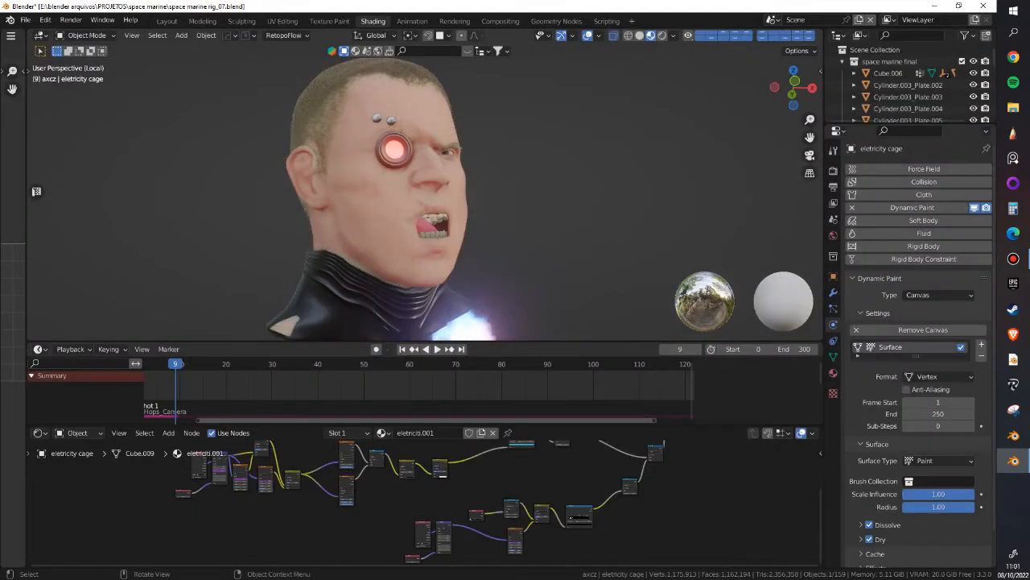
middle_drag(351, 308, 688, 212)
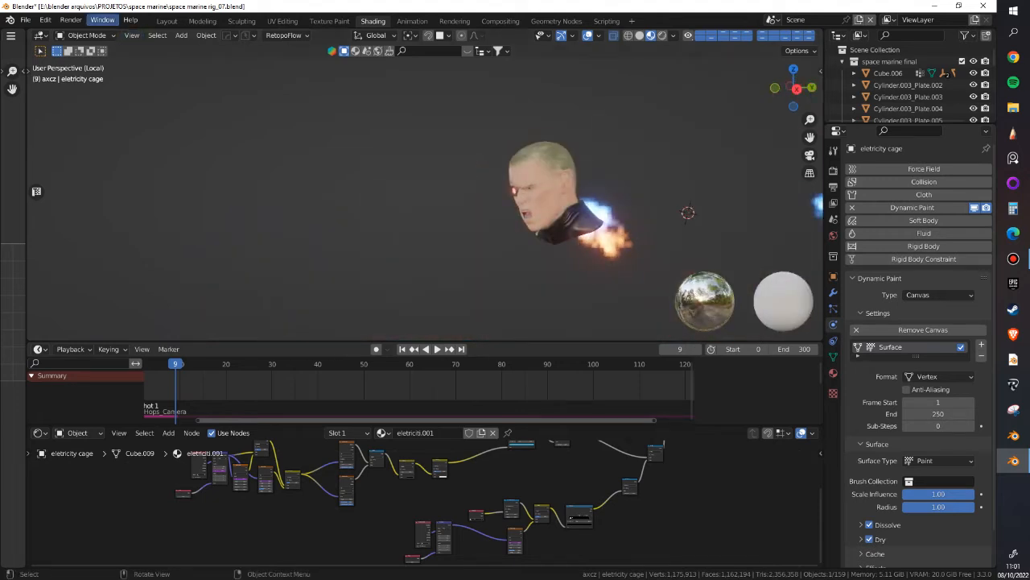
- Start a new General file without saving the changes to space marine rig_07.blend
click(25, 20)
mouse_move(29, 33)
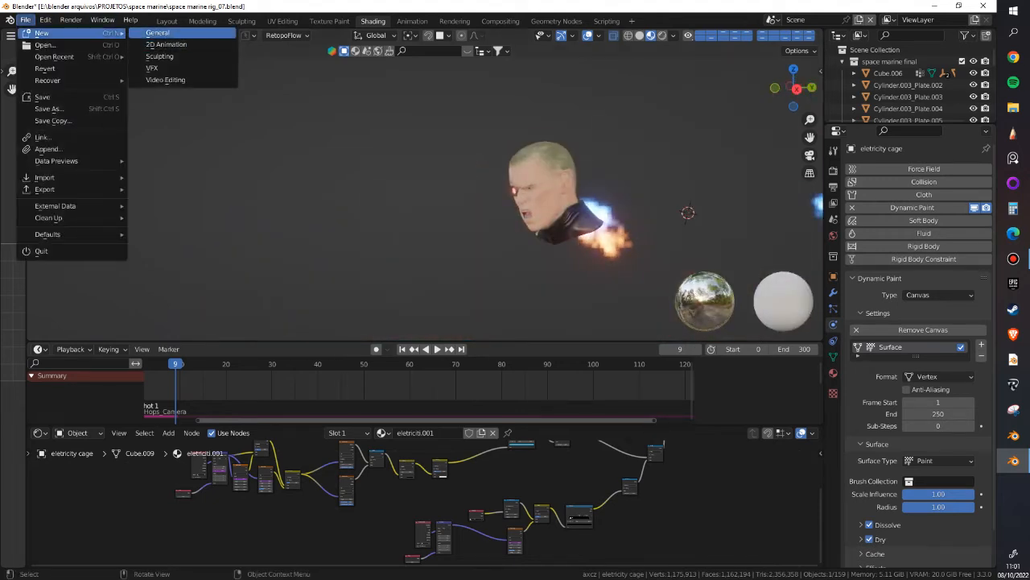
click(40, 250)
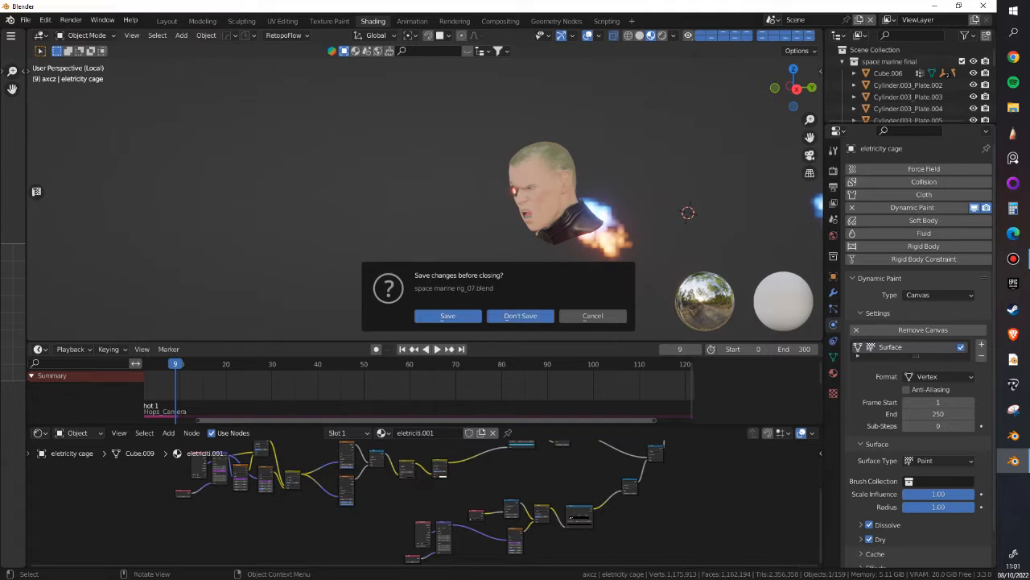
click(520, 316)
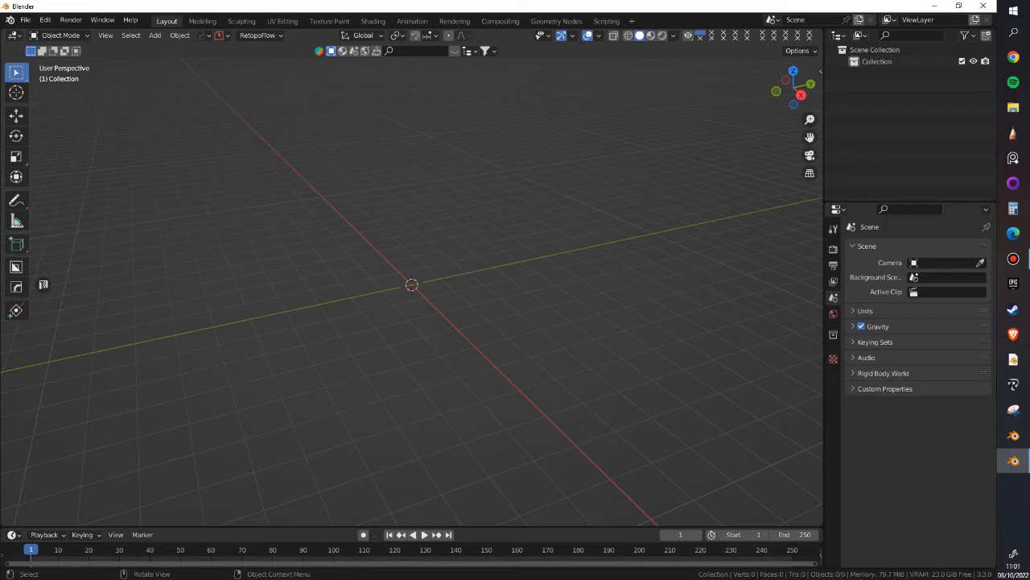
mouse_move(403, 273)
middle_down()
mouse_move(452, 272)
mouse_move(367, 270)
mouse_move(395, 261)
mouse_move(386, 274)
mouse_move(403, 280)
middle_up()
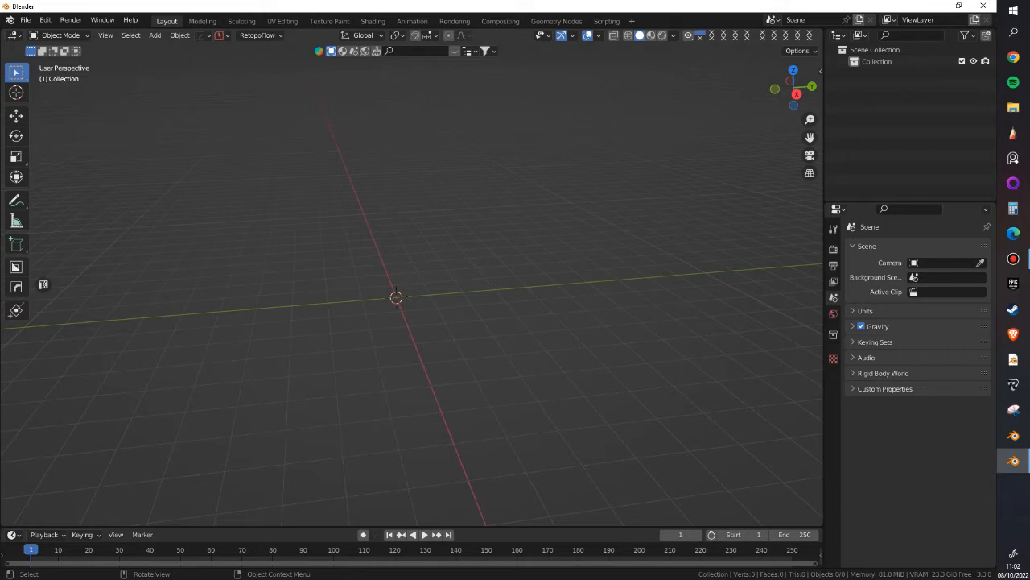
- Write "ADD-ON" below the world origin with the Annotate tool and draw a freehand loop around the word
click(16, 200)
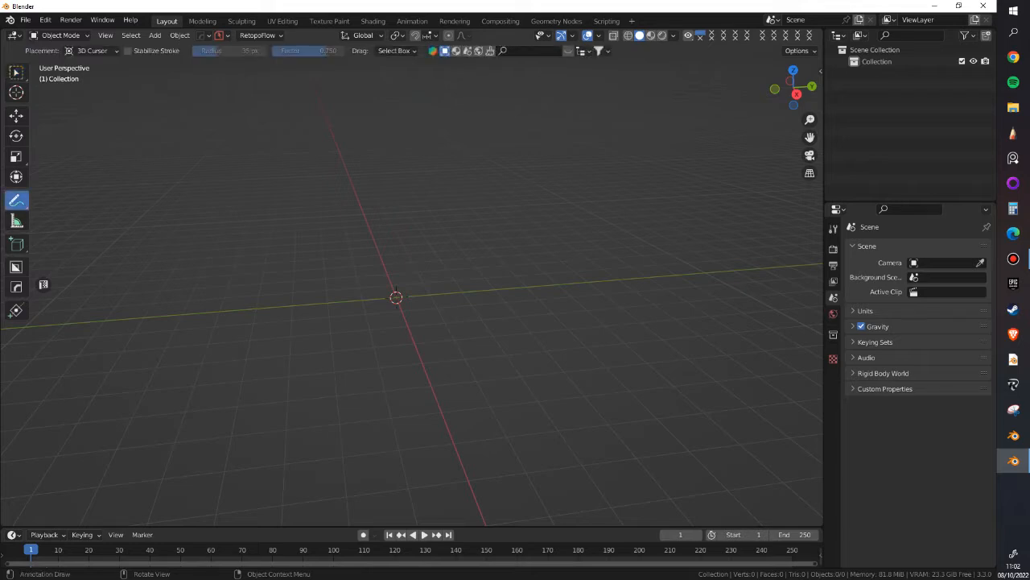
mouse_move(312, 499)
mouse_down()
mouse_move(322, 350)
mouse_move(346, 463)
mouse_up()
drag(310, 423, 359, 416)
mouse_move(368, 393)
mouse_down()
mouse_move(372, 465)
mouse_move(388, 451)
mouse_up()
mouse_move(416, 396)
mouse_down()
mouse_move(417, 441)
mouse_move(580, 408)
mouse_up()
mouse_move(619, 445)
mouse_down()
mouse_move(620, 367)
mouse_move(649, 338)
mouse_up()
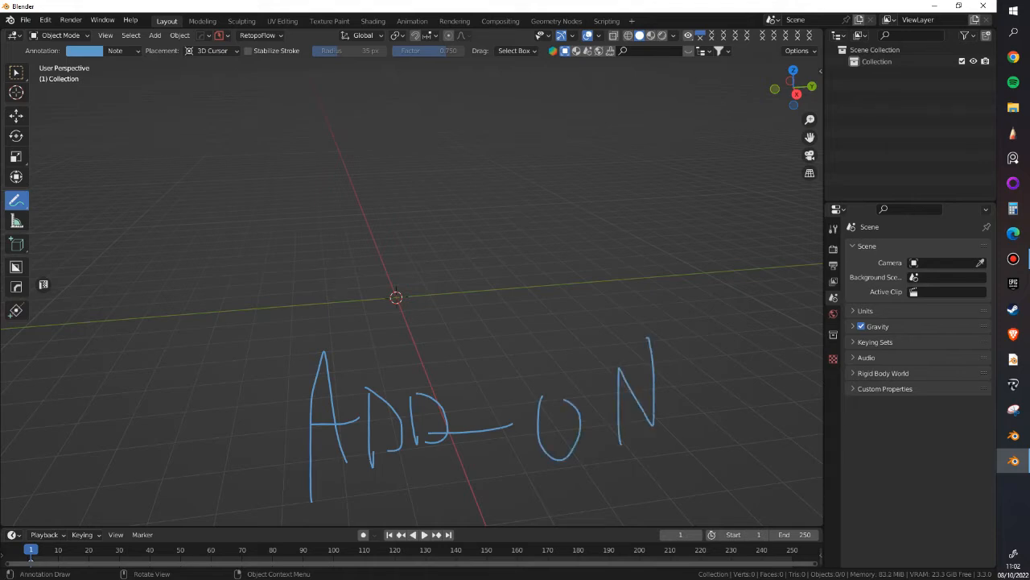
drag(470, 428, 512, 423)
mouse_move(369, 325)
mouse_down()
mouse_move(231, 334)
mouse_move(660, 577)
mouse_move(148, 343)
mouse_up()
scroll(398, 265, down, 4)
scroll(398, 282, down, 2)
scroll(398, 282, up, 8)
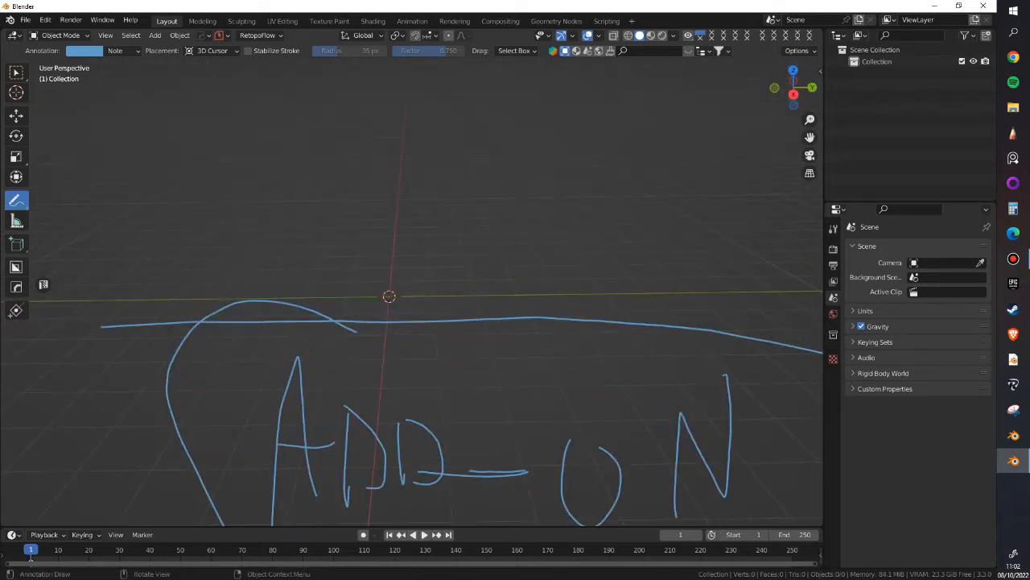
scroll(398, 282, down, 5)
mouse_move(398, 282)
middle_down()
mouse_move(386, 286)
mouse_move(451, 289)
middle_up()
middle_drag(281, 215, 280, 214)
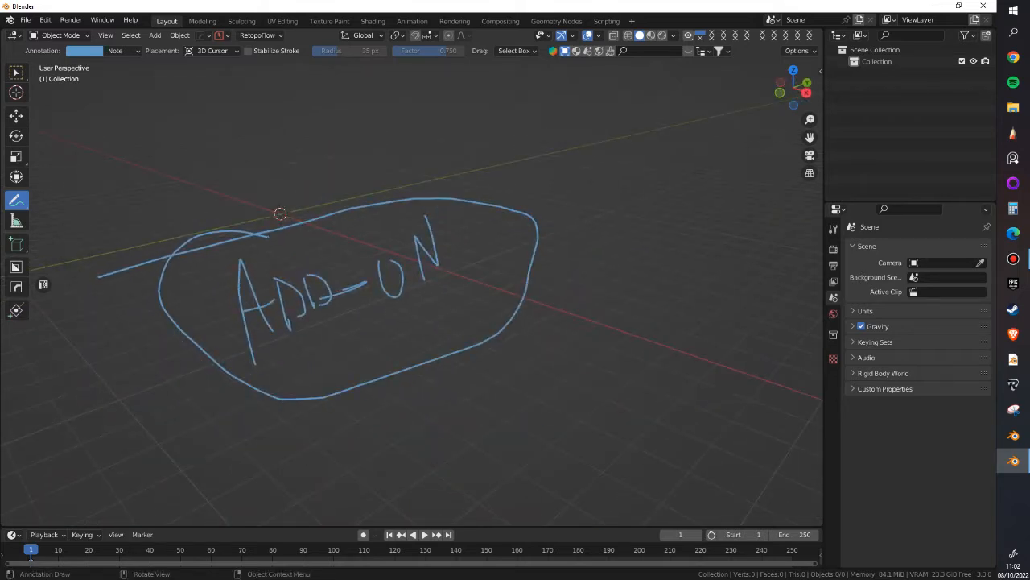
- Erase the whole ADD-ON annotation with the Annotate Eraser and switch back to the Select Box tool
mouse_move(16, 200)
mouse_down()
mouse_move(40, 205)
mouse_move(68, 274)
mouse_up()
mouse_move(305, 252)
mouse_down()
mouse_move(168, 317)
mouse_move(549, 287)
mouse_up()
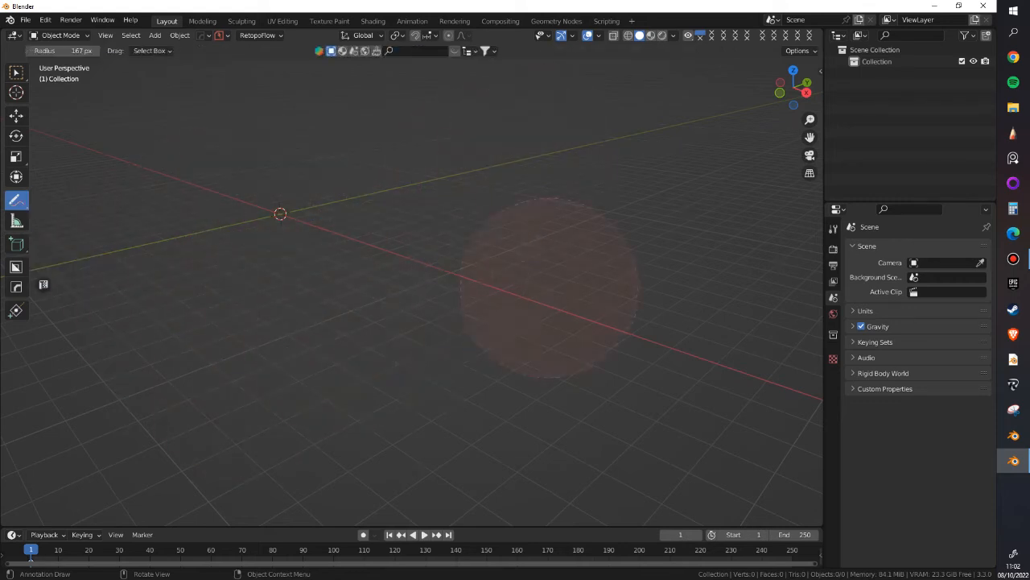
click(16, 73)
shift+middle_drag(280, 213, 420, 283)
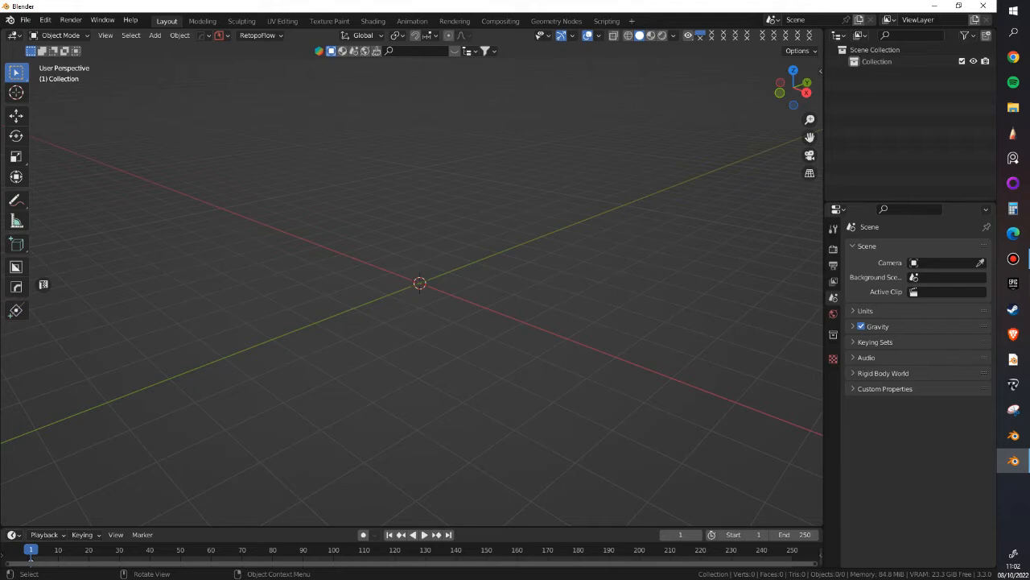
- Show the viewport sidebar, examine its View settings and add-on pages such as Vegetation and botaniq full, and hide it again
key(n)
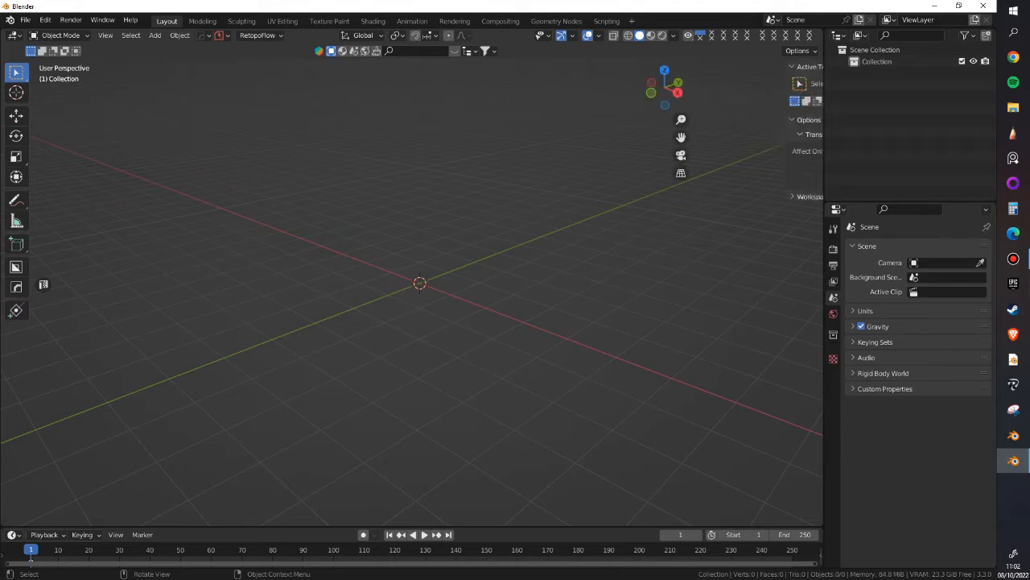
scroll(816, 129, down, 5)
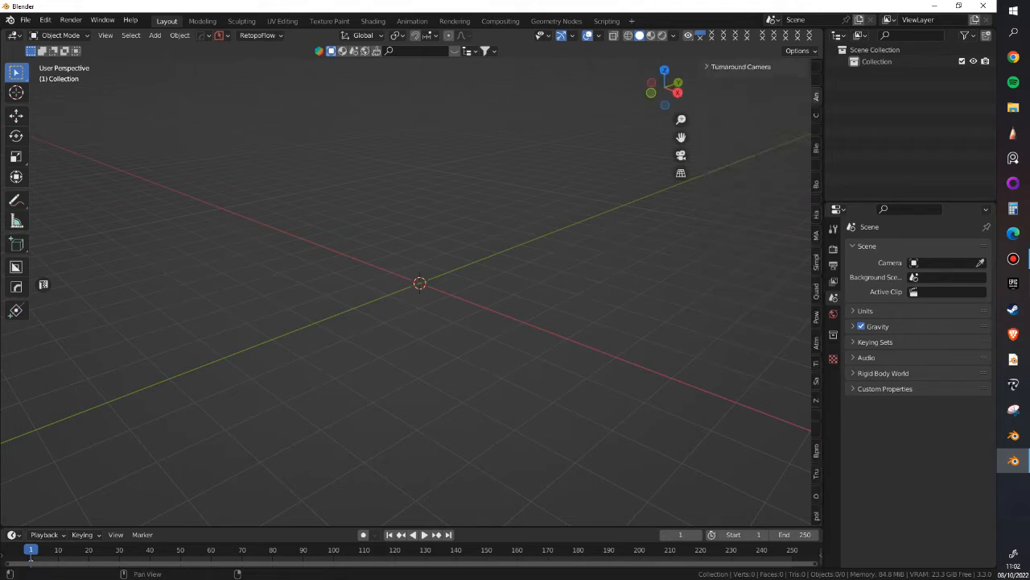
scroll(816, 129, up, 3)
scroll(816, 129, up, 3)
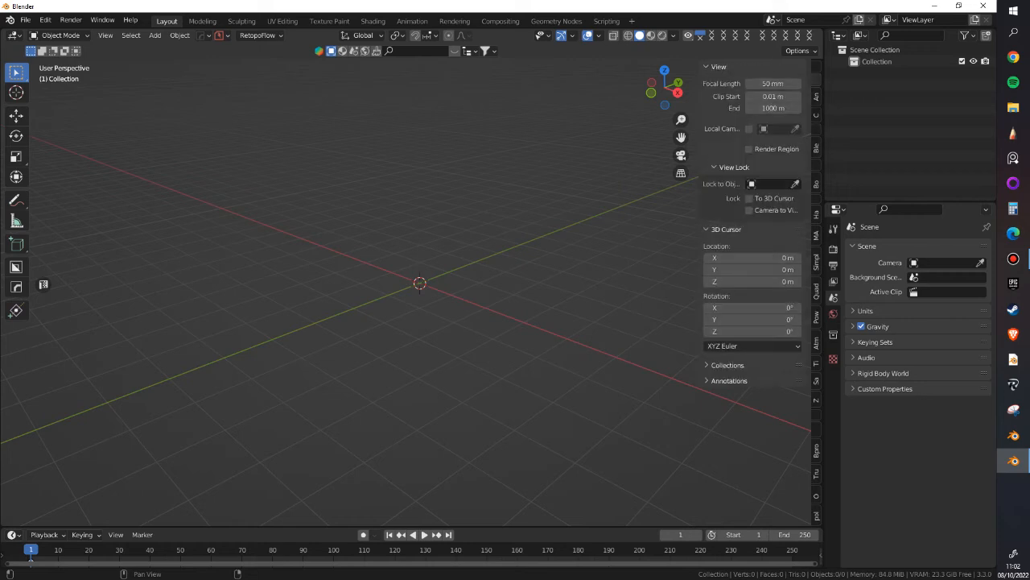
scroll(816, 129, down, 6)
scroll(816, 128, down, 8)
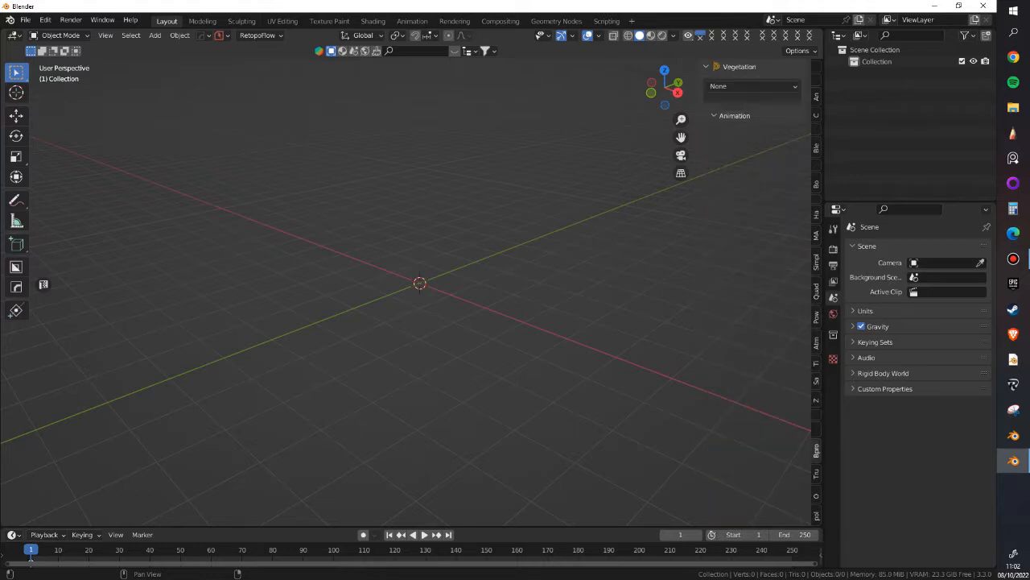
scroll(816, 129, down, 1)
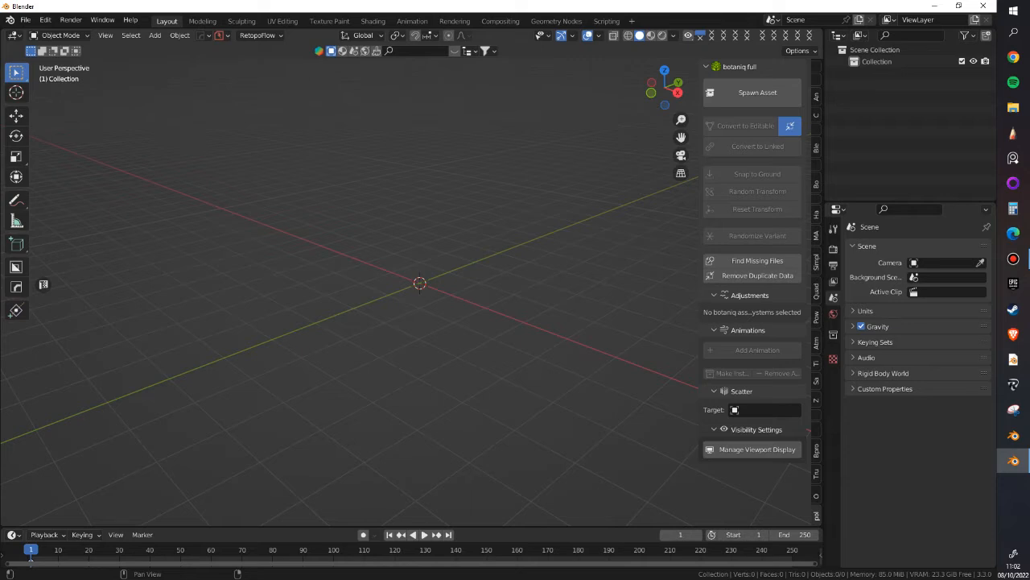
shift+middle_drag(420, 283, 447, 300)
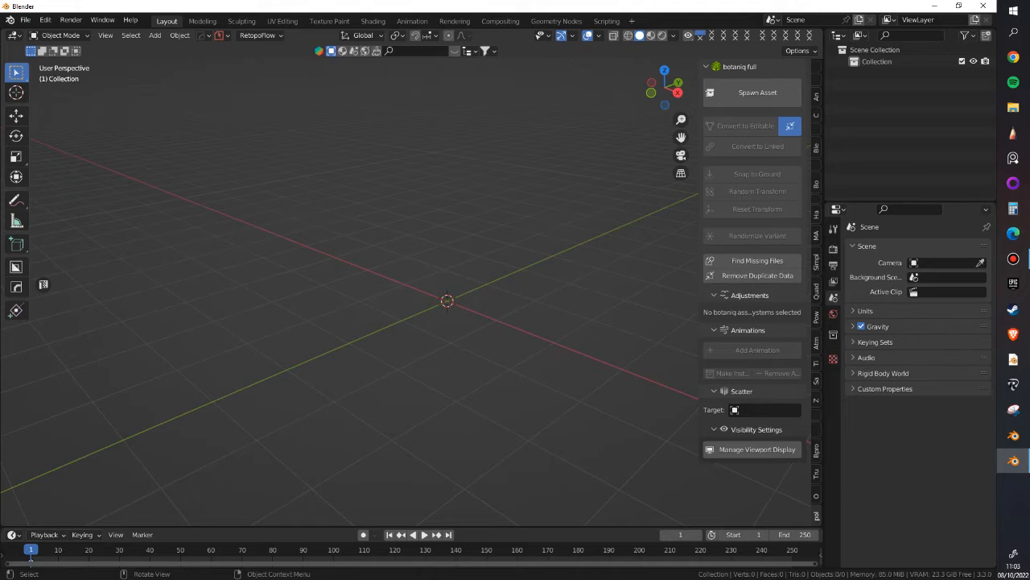
middle_drag(447, 300, 423, 311)
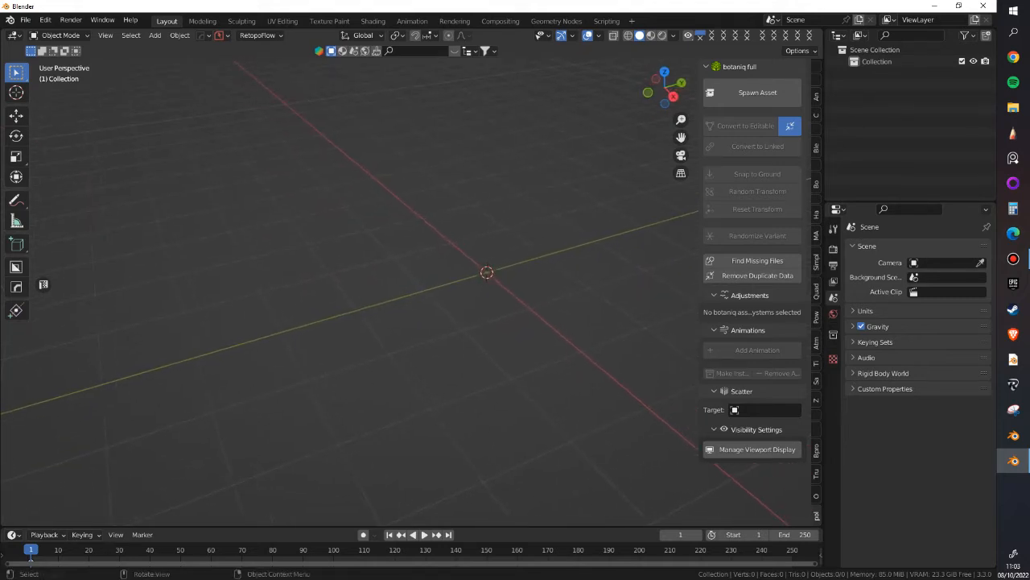
key(n)
shift+middle_drag(486, 272, 458, 295)
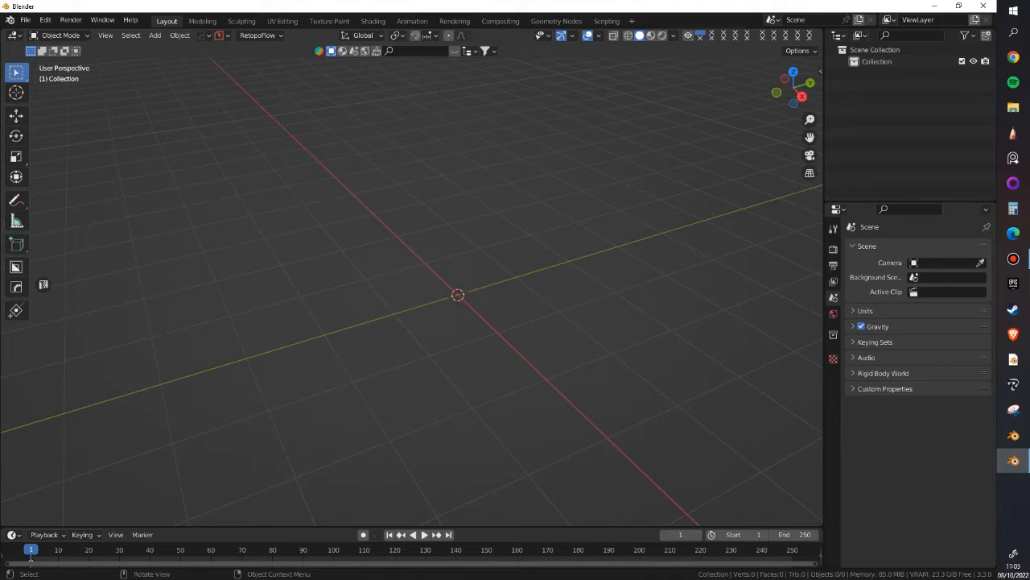
- Orbit, pan and zoom around the empty scene, and switch the view to orthographic projection and back to perspective
middle_drag(451, 298, 557, 167)
drag(596, 263, 540, 268)
drag(810, 137, 769, 168)
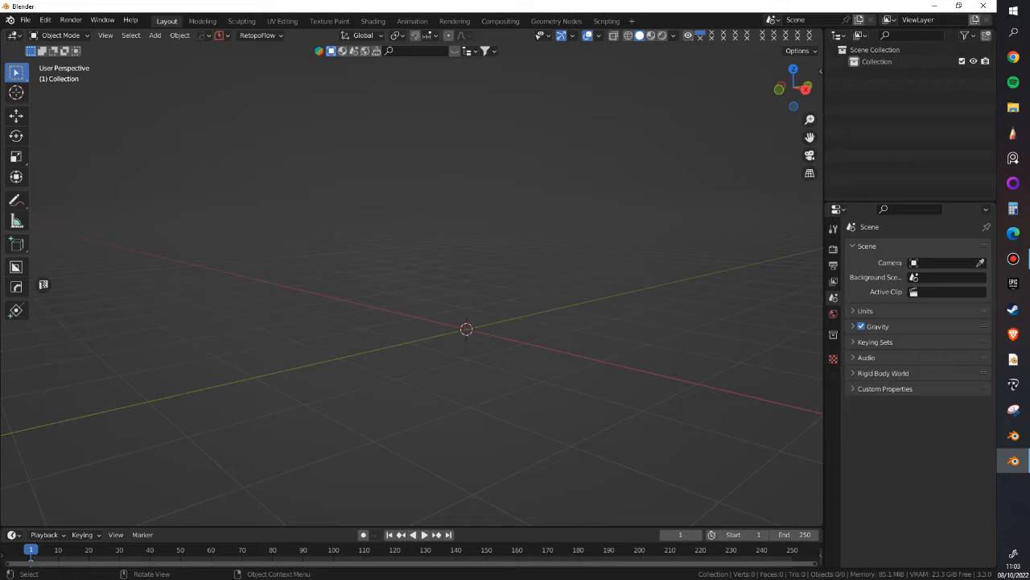
mouse_move(810, 120)
mouse_down()
mouse_move(810, 91)
mouse_move(810, 111)
mouse_up()
click(809, 173)
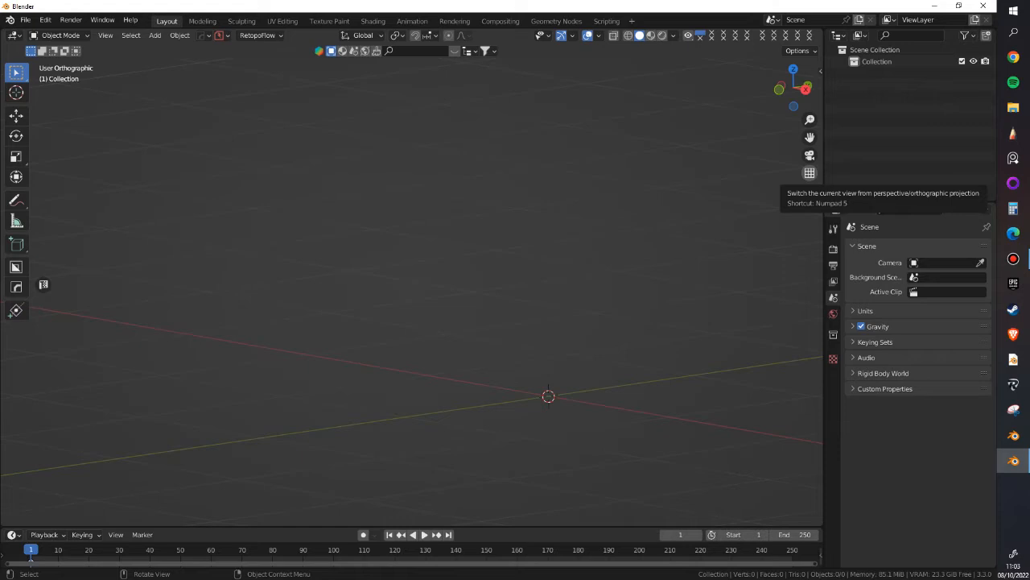
click(810, 173)
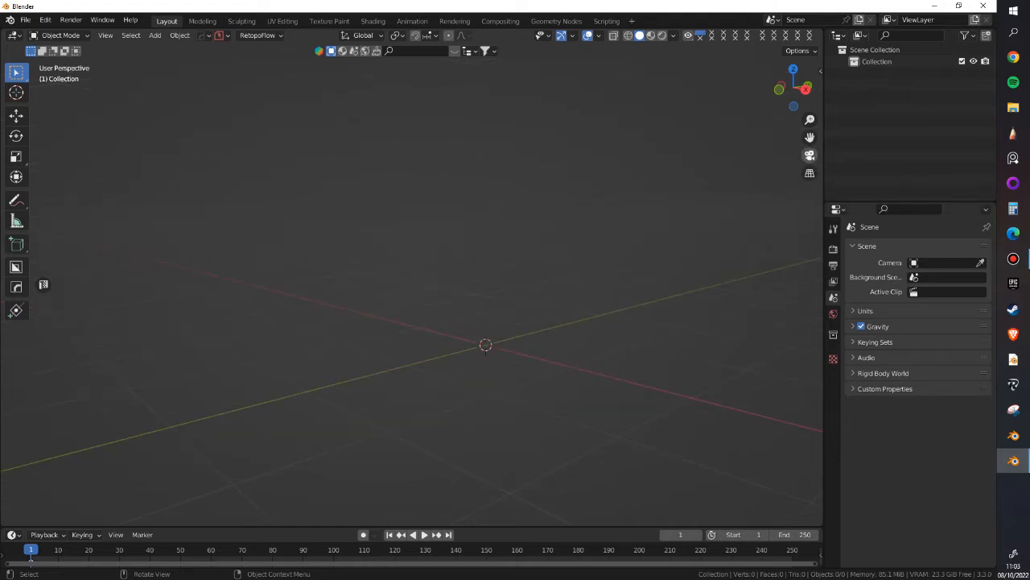
middle_drag(412, 282, 474, 312)
shift+middle_drag(412, 282, 441, 418)
shift+middle_drag(441, 419, 396, 341)
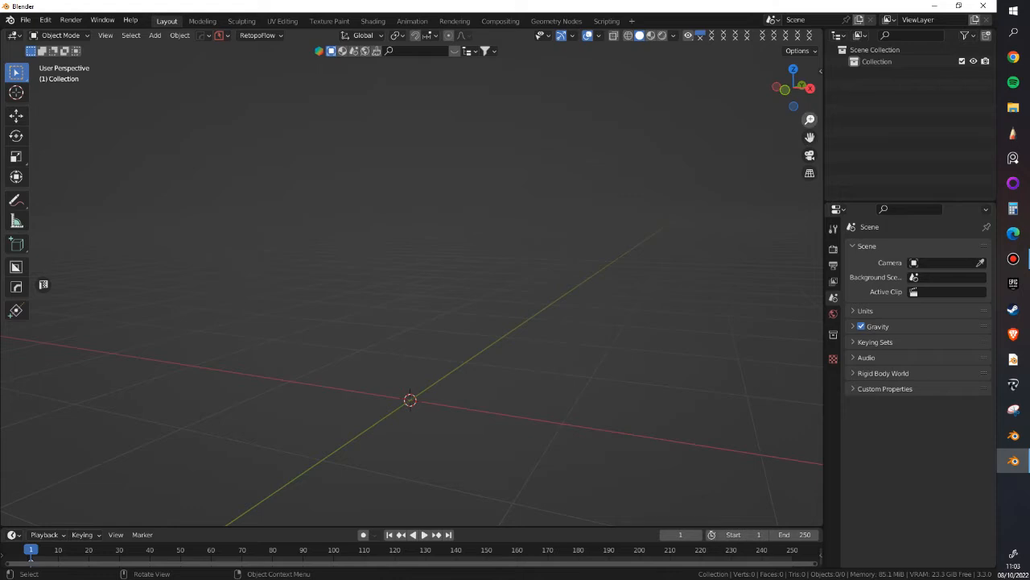
middle_drag(515, 282, 520, 311)
scroll(515, 289, down, 2)
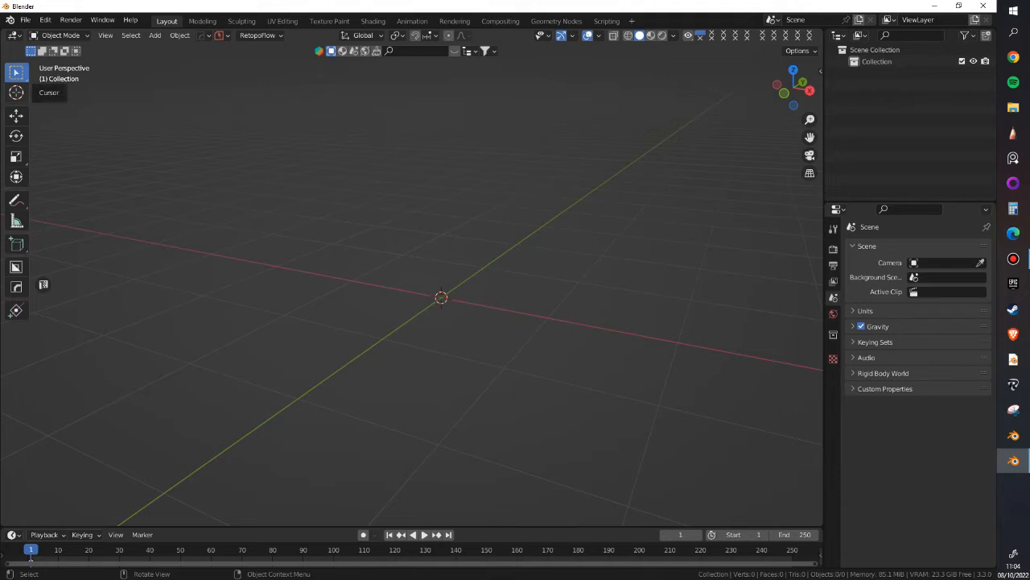
- Move the 3D cursor away from the origin with the Cursor tool and reset it to the world origin
click(16, 91)
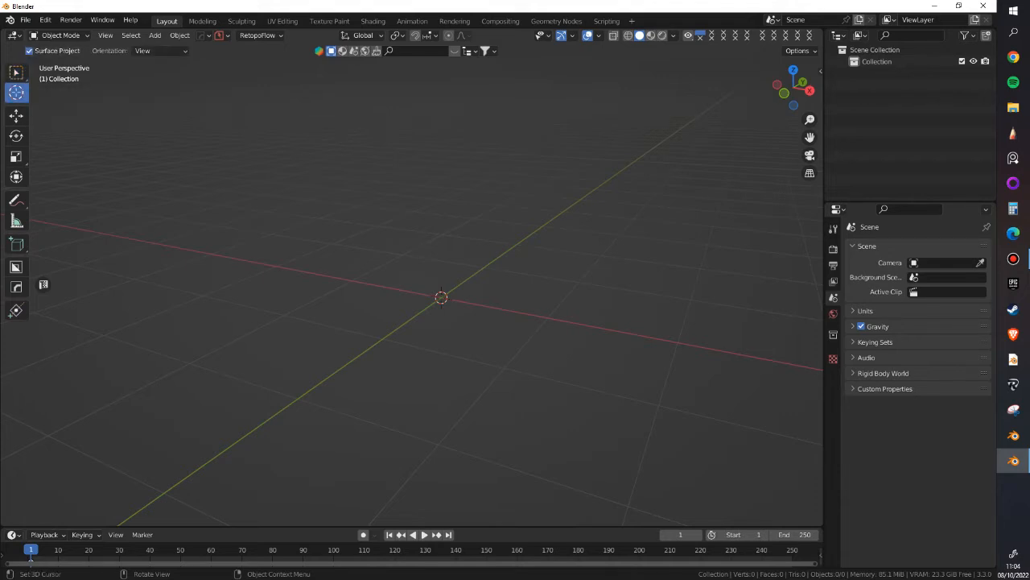
drag(441, 298, 450, 390)
key(shift+c)
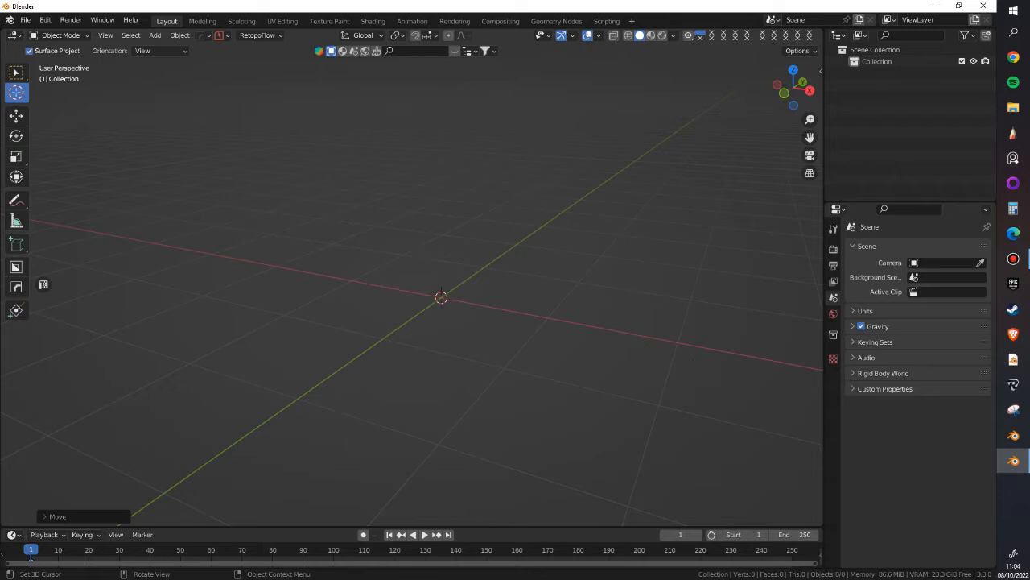
middle_drag(441, 322, 458, 282)
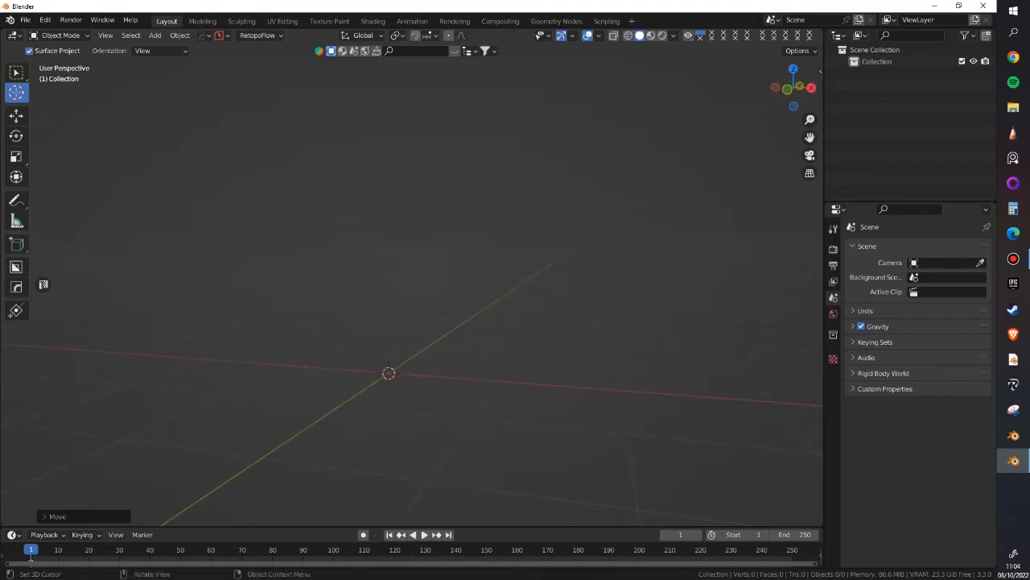
shift+middle_drag(435, 298, 486, 307)
middle_drag(475, 305, 484, 254)
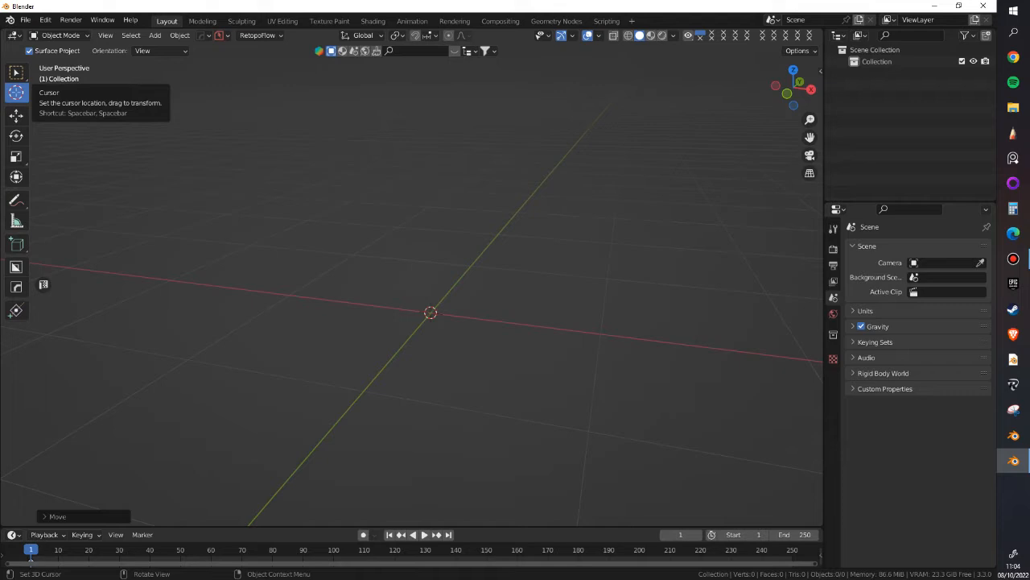
- With the Select Box tool active, place the 3D cursor at several spots around the grid and reset it to the world origin
click(16, 72)
shift+right_click(358, 200)
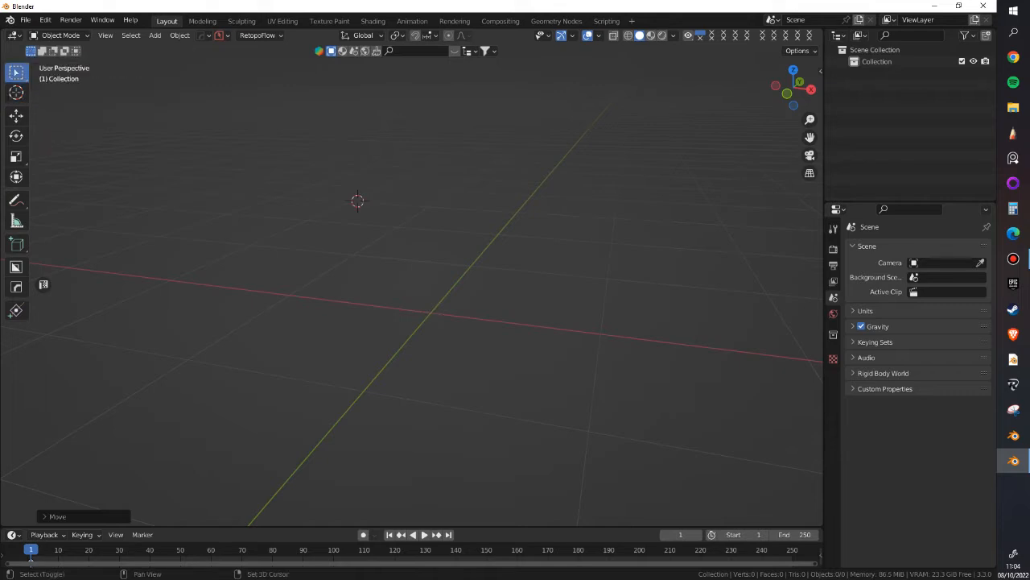
shift+right_click(173, 318)
shift+right_click(697, 307)
shift+right_drag(375, 275, 607, 225)
shift+right_click(258, 240)
shift+right_drag(387, 166, 435, 337)
key(shift+c)
- Write "oi!" freehand across the grid near the world origin with the Annotate tool
click(15, 201)
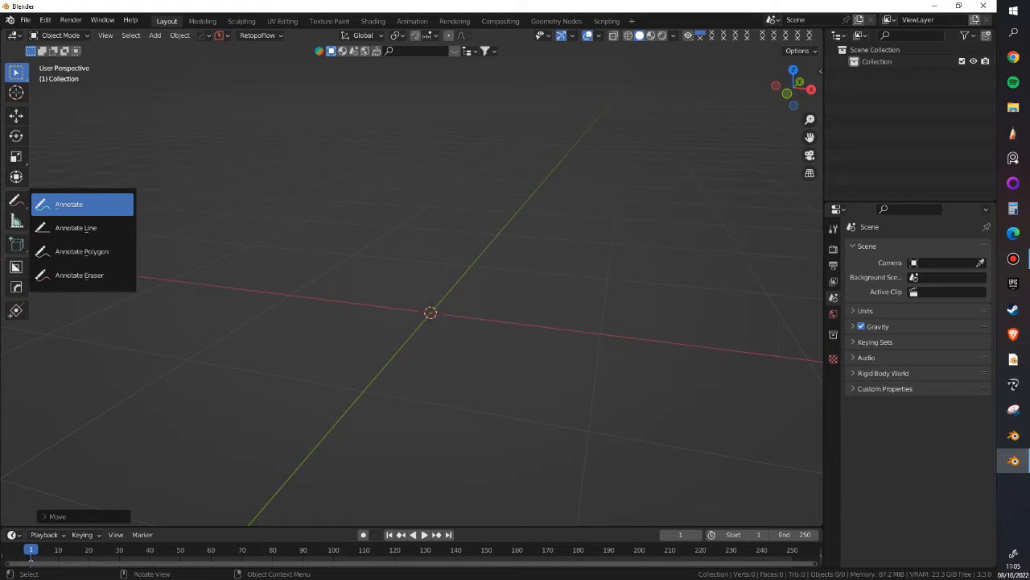
click(69, 203)
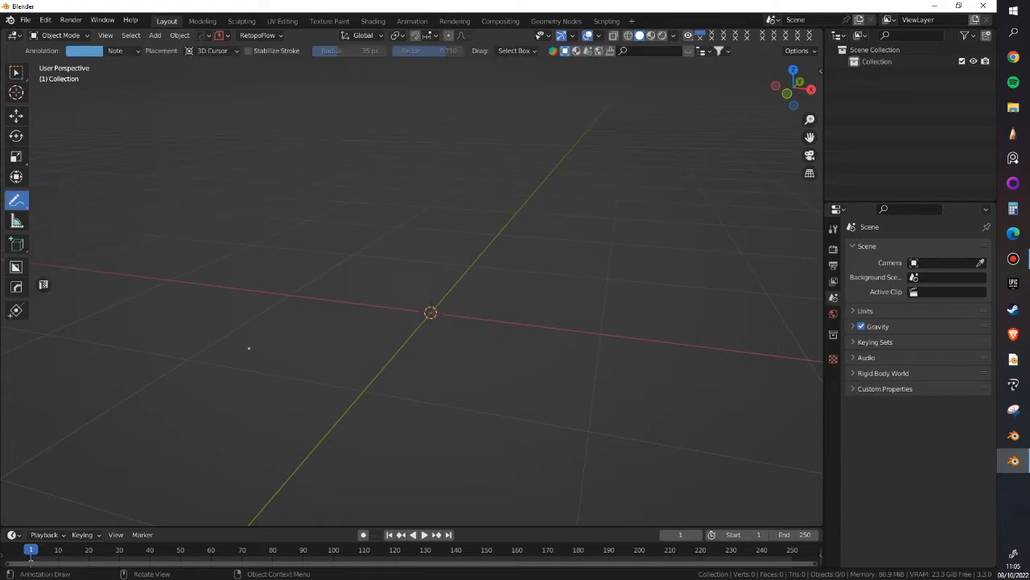
mouse_move(227, 309)
mouse_down()
mouse_move(256, 289)
mouse_move(242, 294)
mouse_up()
drag(312, 284, 309, 392)
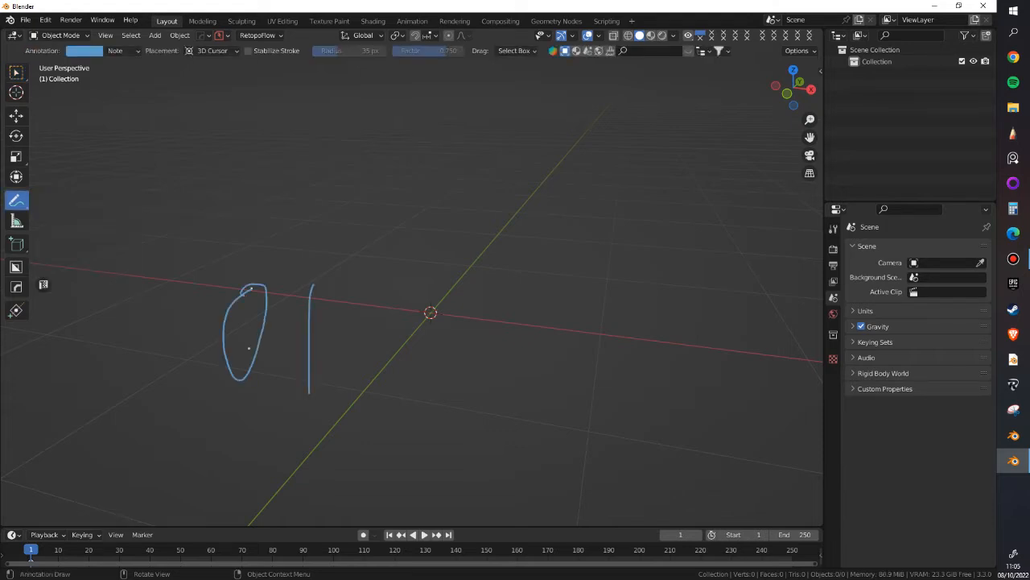
drag(374, 243, 443, 240)
drag(356, 216, 442, 240)
drag(391, 474, 374, 448)
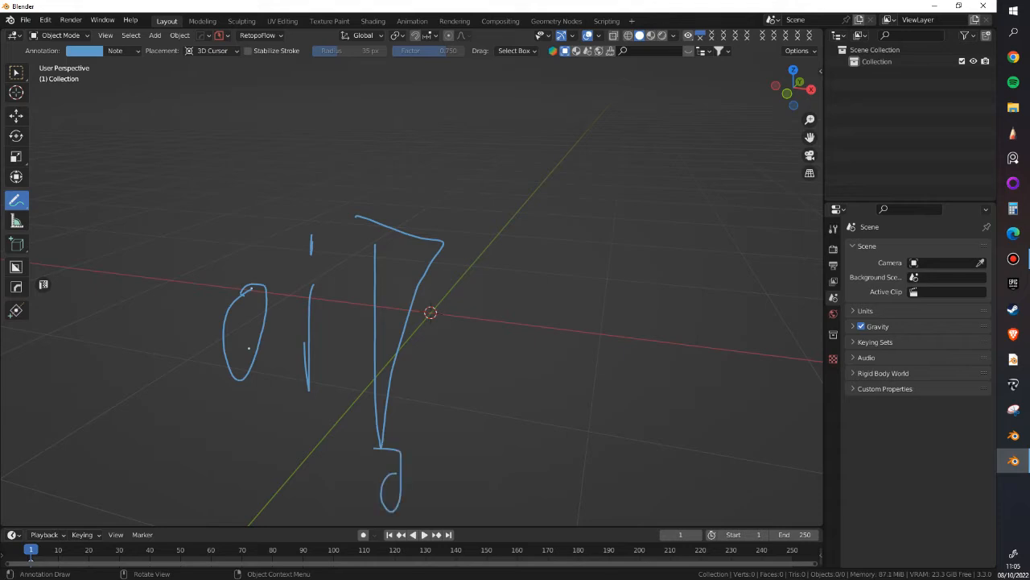
- Erase the handwritten annotation strokes from the grid with the Annotate Eraser
click(16, 200)
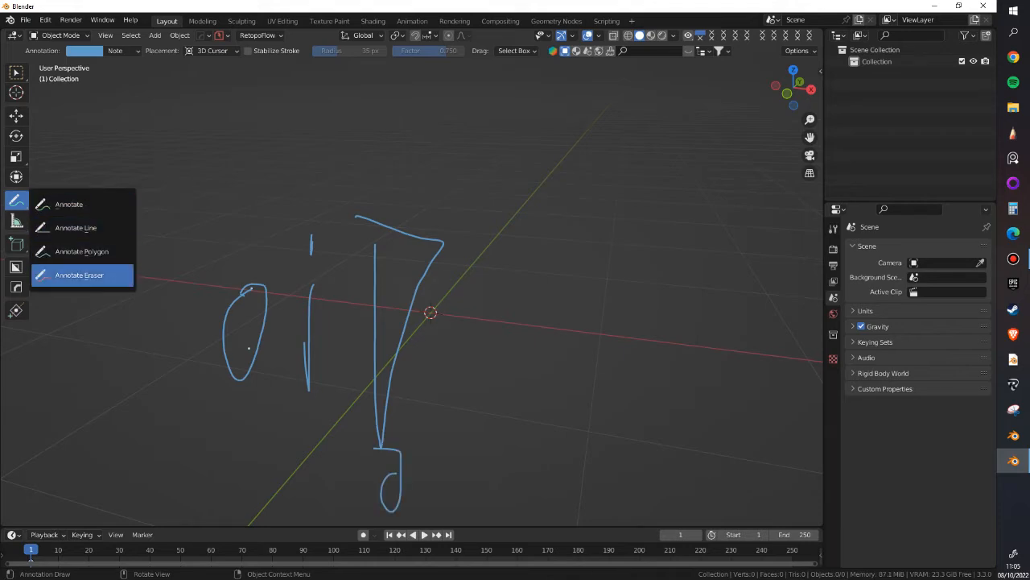
click(45, 280)
mouse_move(322, 257)
mouse_down()
mouse_move(237, 391)
mouse_move(419, 496)
mouse_up()
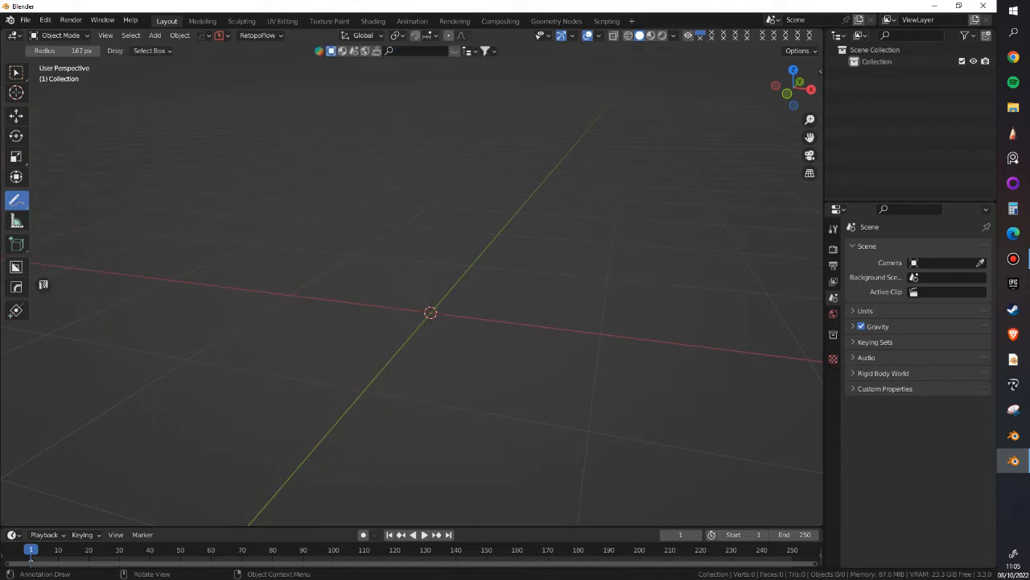
- Draw a closed, house-like polygon beside the world origin with Annotate Polygon and erase it with the Annotate Eraser
click(16, 200)
click(69, 251)
click(245, 246)
click(367, 188)
click(432, 256)
click(377, 279)
click(346, 372)
click(416, 414)
click(196, 415)
click(221, 285)
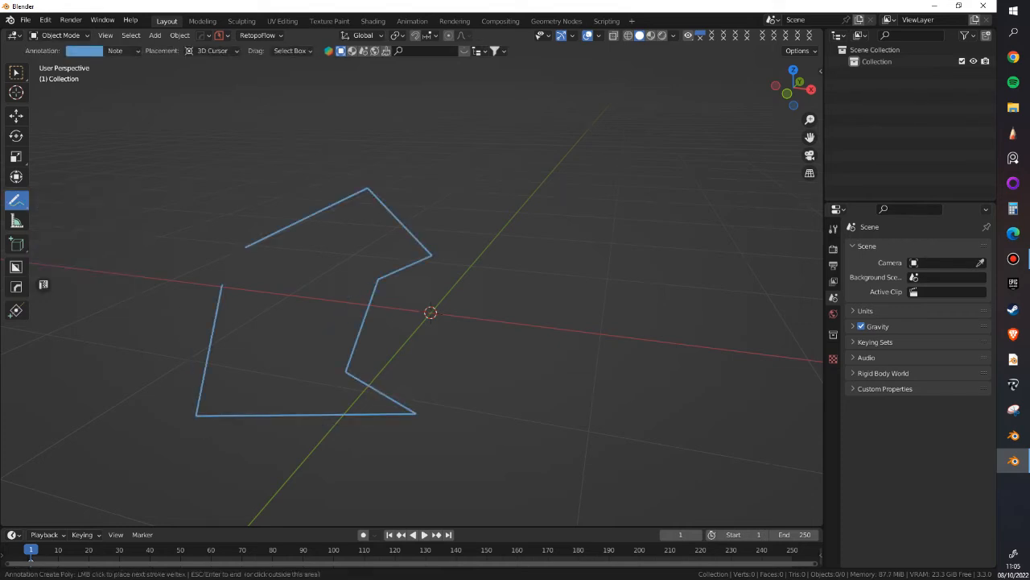
click(259, 258)
click(246, 247)
scroll(258, 251, down, 2)
middle_drag(257, 251, 515, 266)
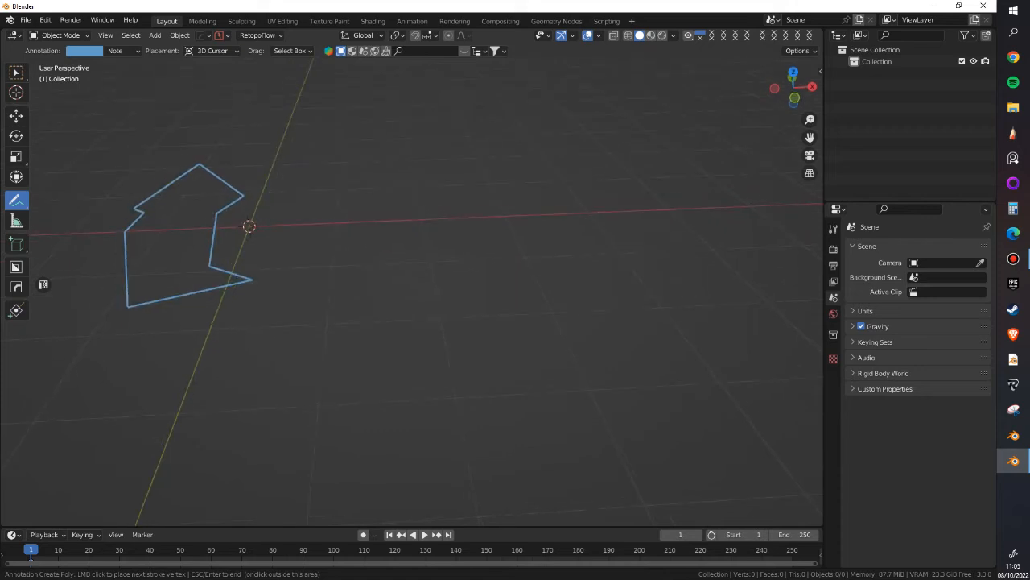
mouse_move(16, 200)
mouse_down()
mouse_move(81, 249)
mouse_move(81, 273)
mouse_up()
click(205, 266)
- Place four rulers across the grid with the Measure tool and bend three of them into angle measurements
click(16, 221)
scroll(113, 154, up, 2)
drag(438, 288, 174, 388)
drag(235, 220, 544, 285)
drag(390, 254, 446, 167)
drag(573, 181, 732, 284)
drag(653, 232, 440, 407)
drag(386, 266, 661, 239)
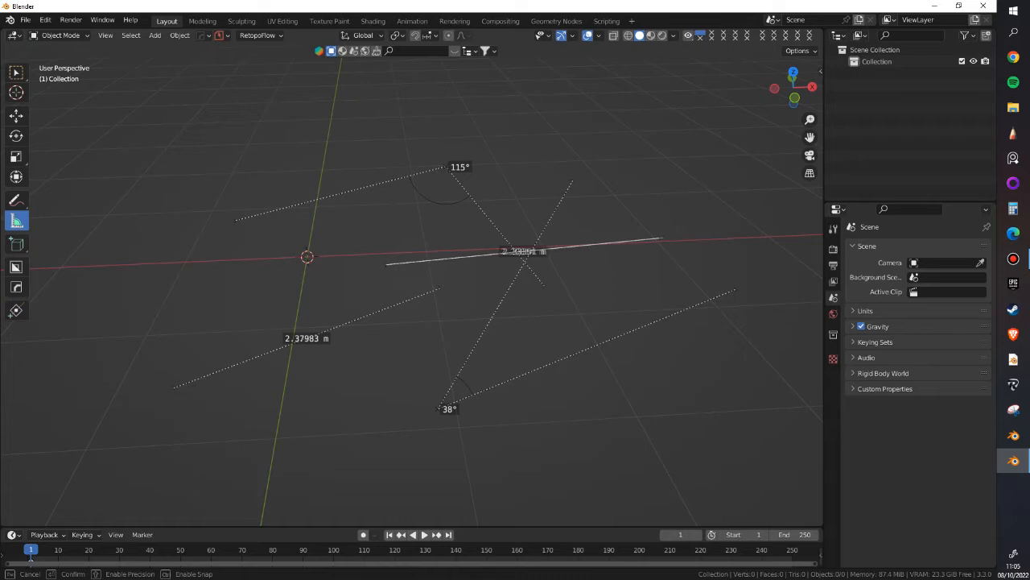
drag(523, 252, 536, 408)
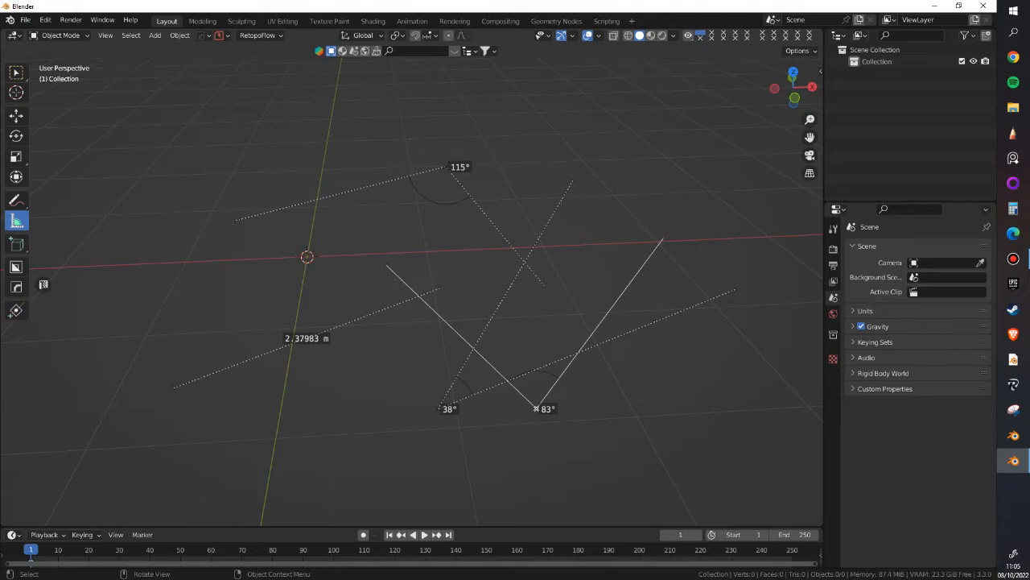
- Undo the latest ruler changes and delete the remaining rulers from the scene
key(ctrl+z)
key(ctrl+z)
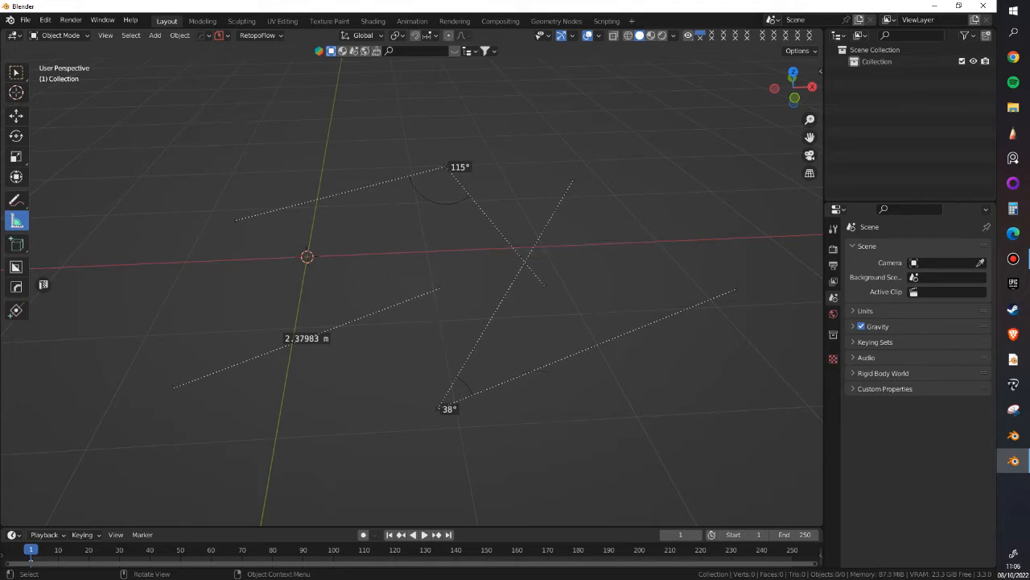
key(ctrl+z)
key(ctrl+z)
key(ctrl+z)
key(ctrl+z)
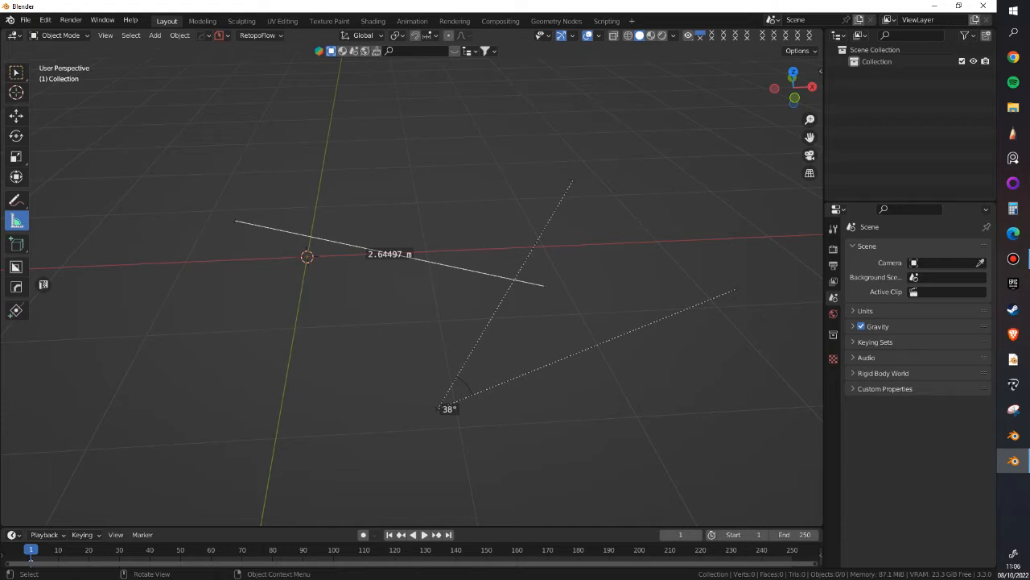
key(x)
key(x)
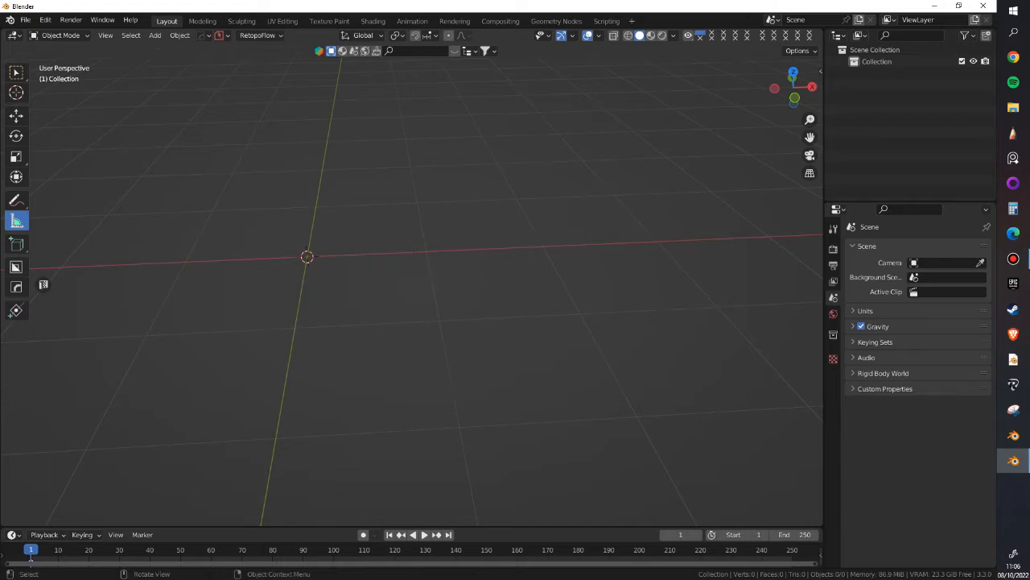
- Draw a tall box near the world origin with Add Cube, a second box on its side face, and a third on the second box
shift+middle_drag(440, 409, 497, 430)
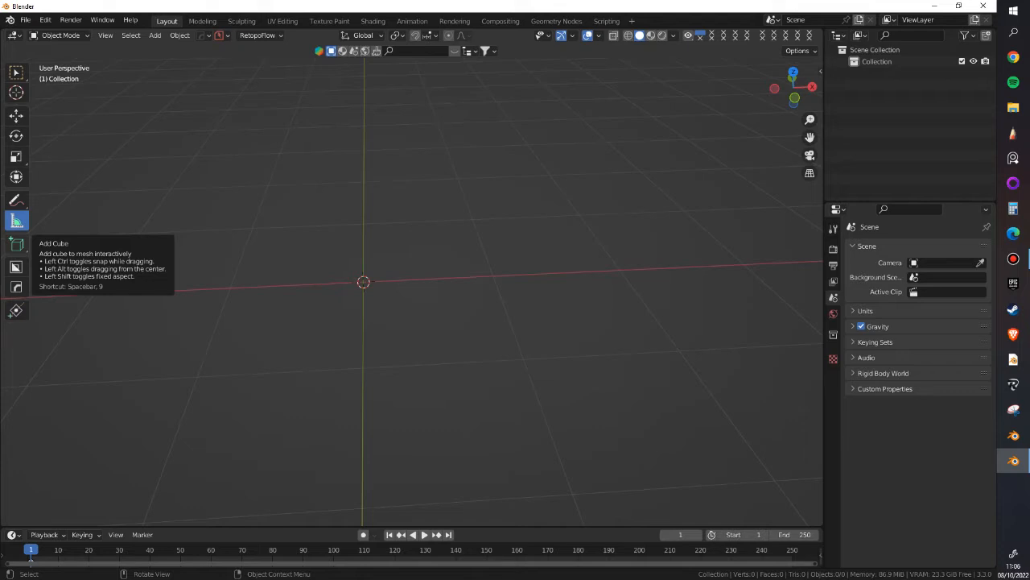
click(16, 243)
drag(330, 307, 481, 384)
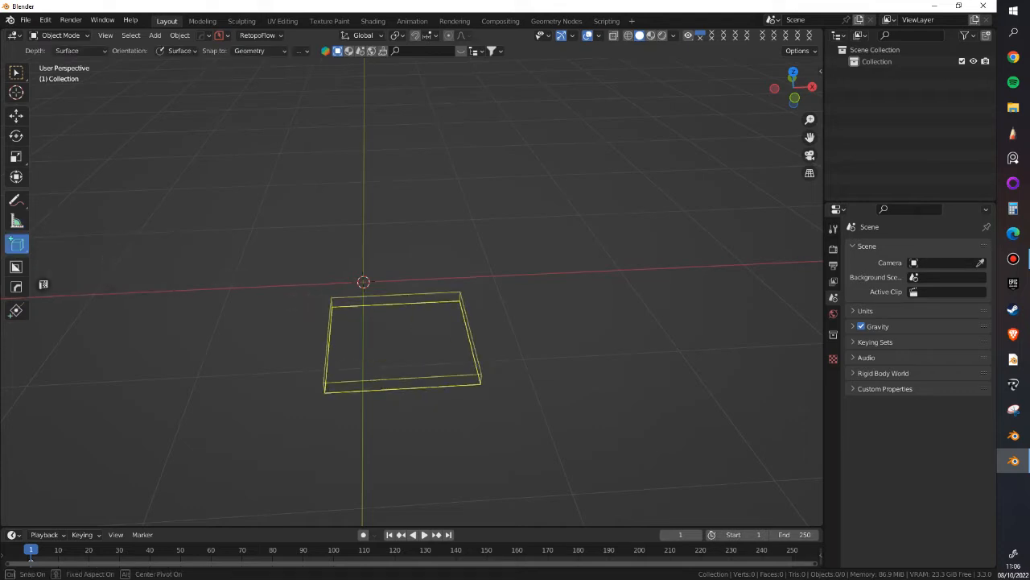
click(451, 196)
middle_drag(506, 294, 393, 266)
drag(377, 216, 469, 291)
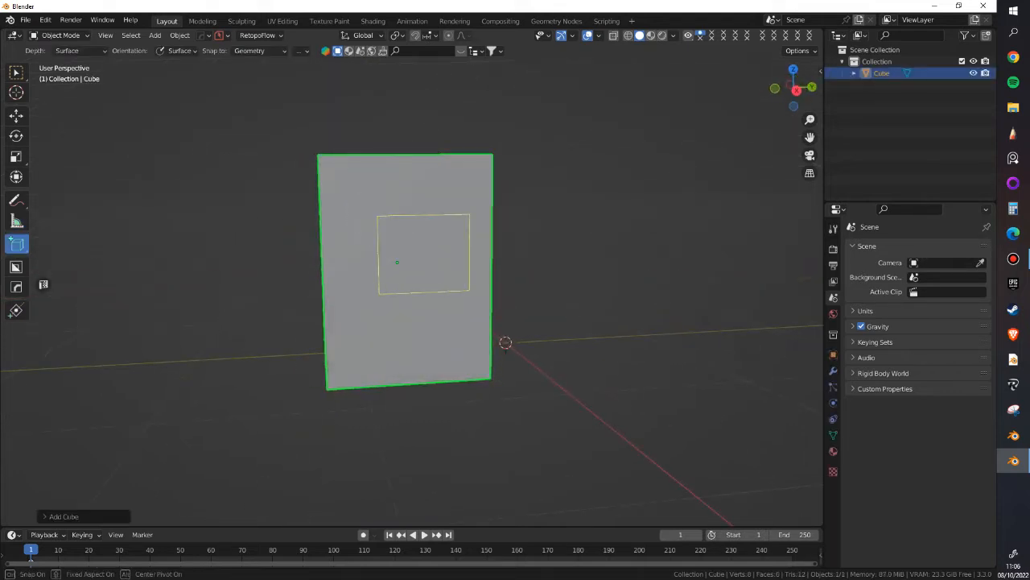
click(556, 351)
middle_drag(554, 346, 656, 383)
drag(390, 268, 492, 306)
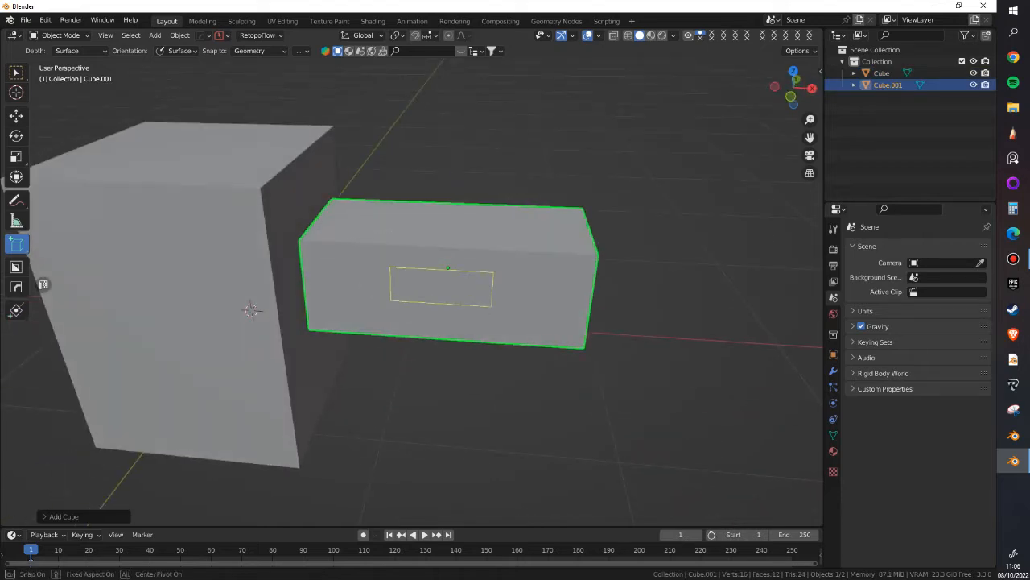
click(338, 367)
- Draw three cones with Add Cone: on the small box's top, the long box's end face and the tall box's top
click(16, 243)
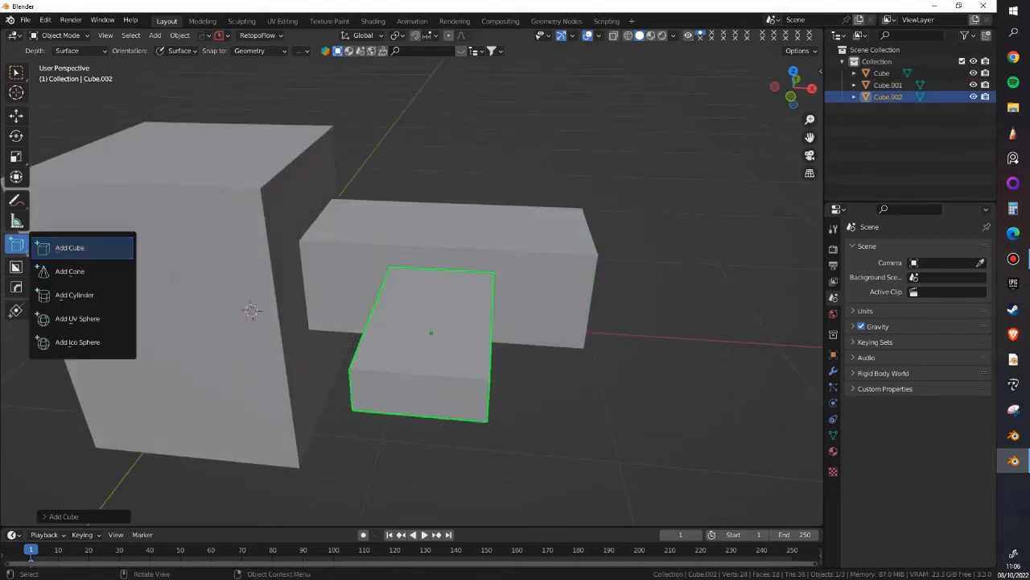
click(70, 272)
drag(420, 315, 469, 360)
click(251, 311)
middle_drag(251, 311, 515, 289)
drag(747, 394, 805, 447)
click(805, 451)
drag(424, 117, 517, 115)
click(515, 64)
- Draw two ico spheres with 2 subdivisions on the grid beside the boxes, the second one tall and stretched
scroll(161, 165, down, 1)
drag(16, 243, 56, 318)
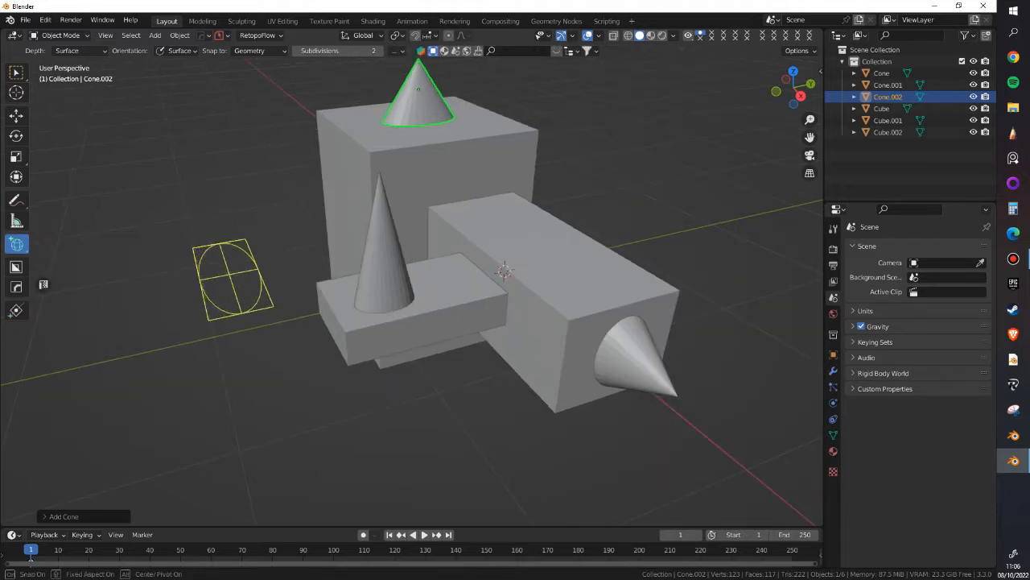
drag(274, 306, 286, 319)
click(297, 314)
scroll(274, 210, down, 2)
drag(182, 338, 260, 370)
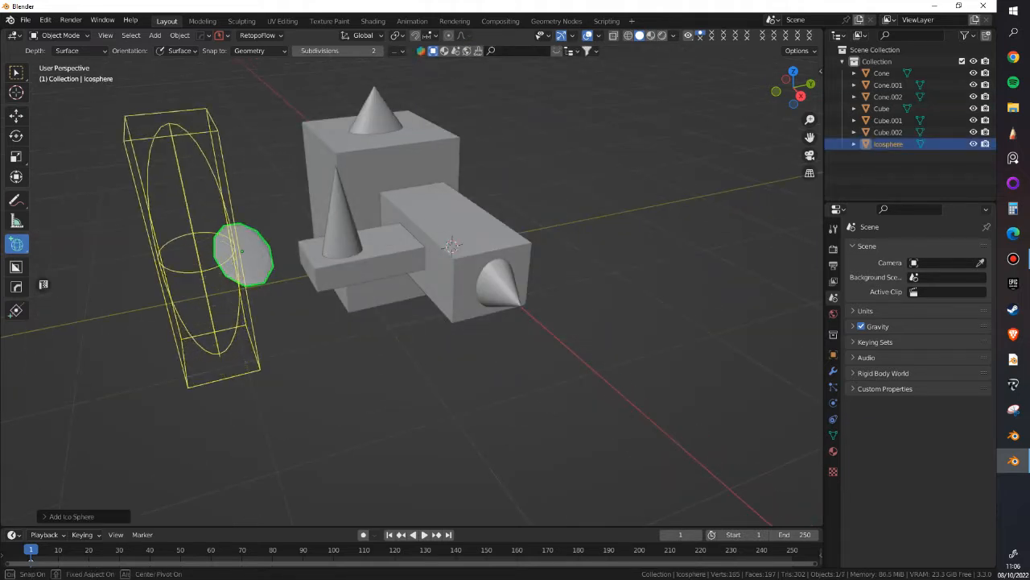
click(189, 169)
- Box-select all the boxes, cones and ico spheres and delete them
scroll(101, 129, down, 2)
shift+middle_drag(101, 128, 142, 103)
click(16, 73)
drag(142, 103, 641, 398)
key(x)
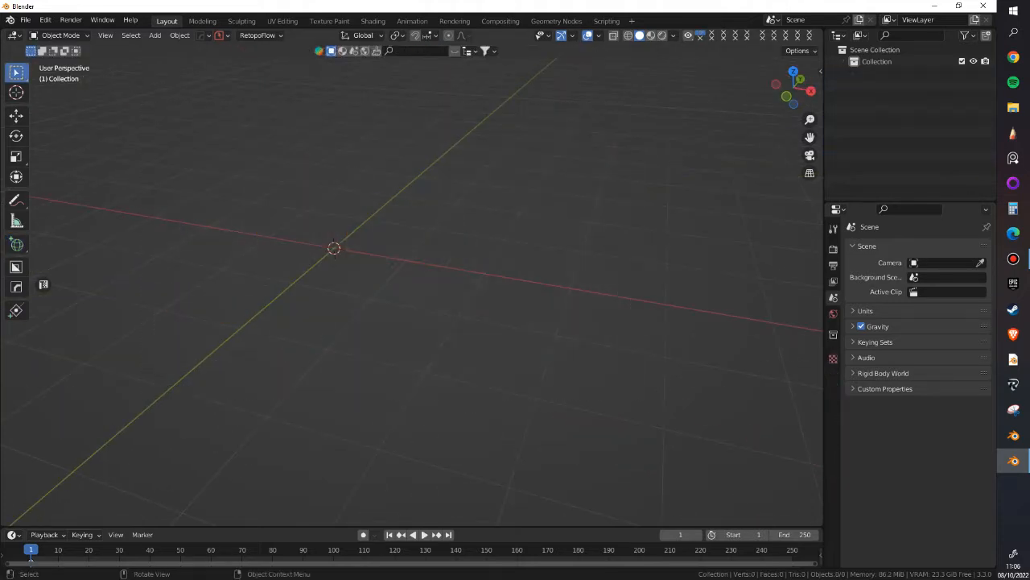
- Examine the kinds of objects that can be added to the scene, including the mesh primitives
middle_drag(411, 282, 435, 274)
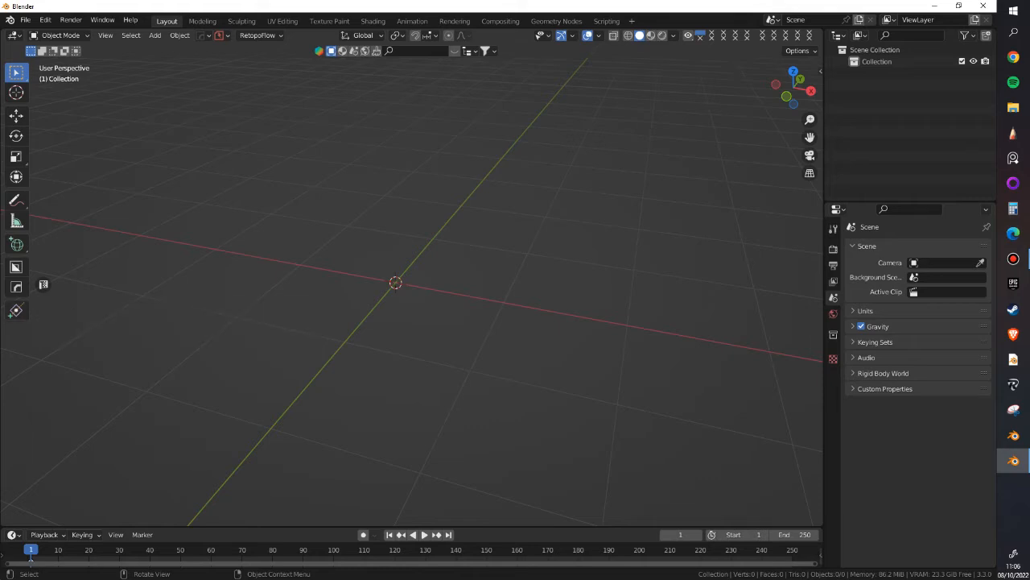
shift+middle_drag(396, 283, 421, 300)
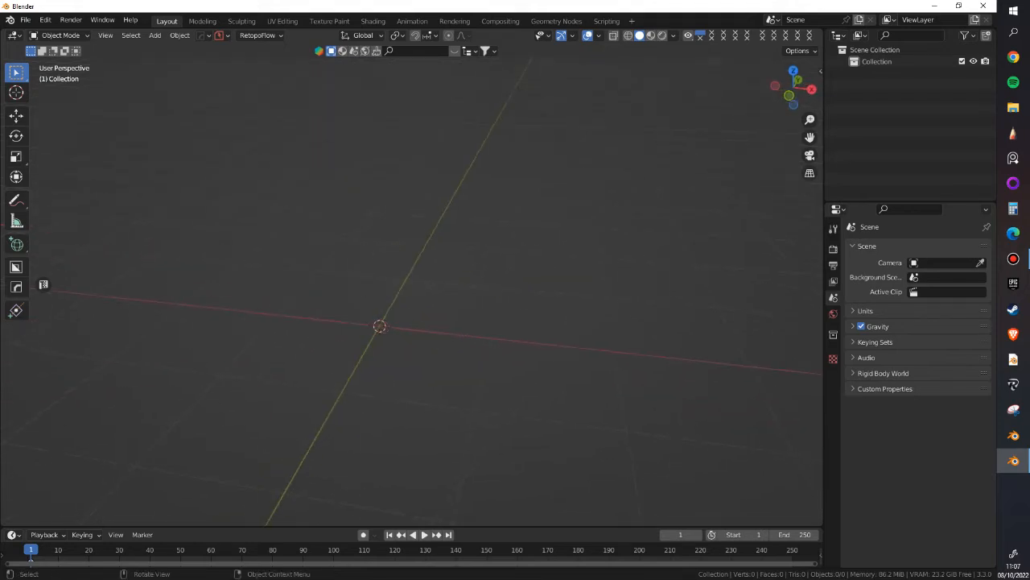
click(154, 35)
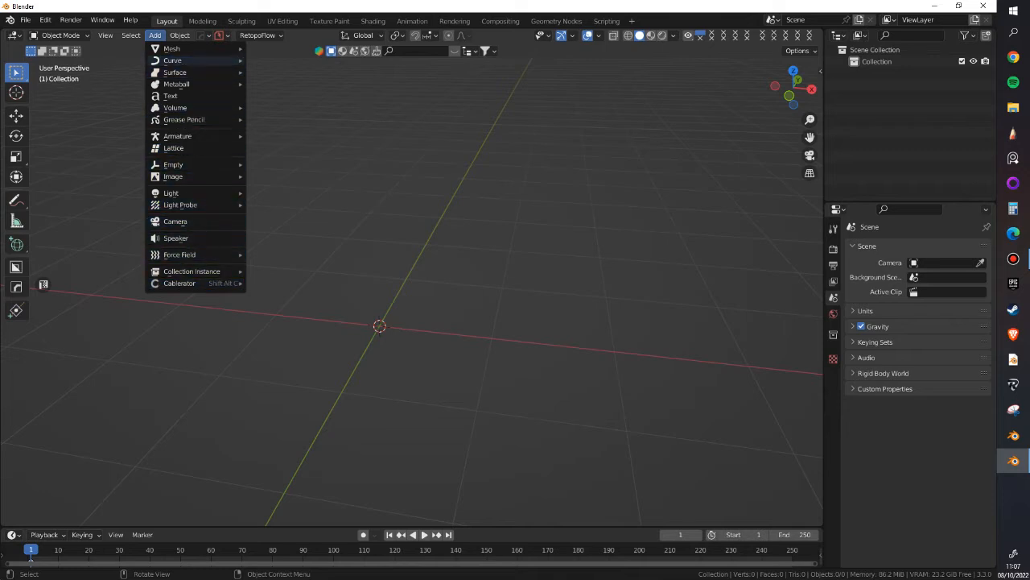
click(155, 35)
mouse_move(174, 49)
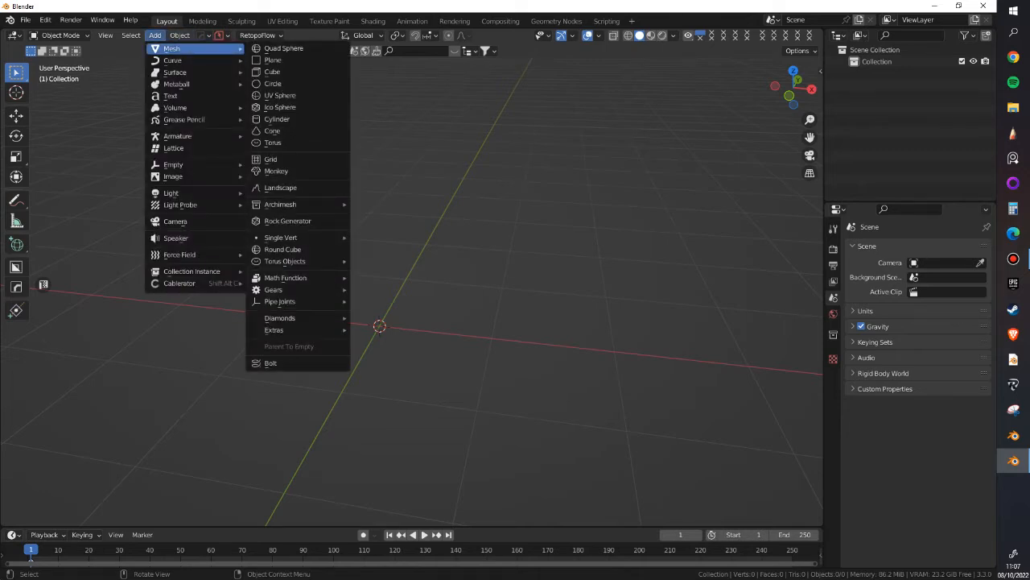
mouse_move(185, 72)
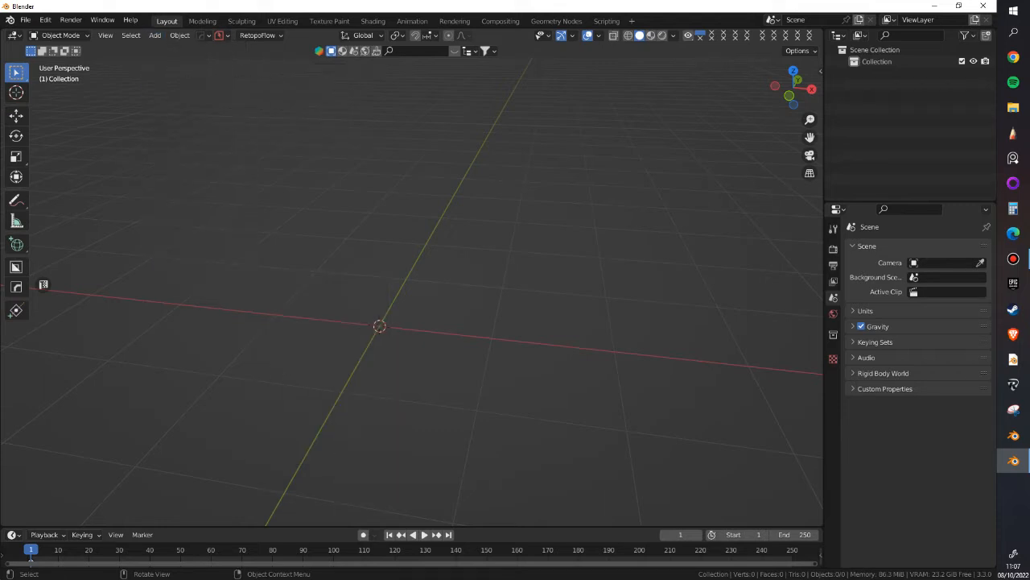
- Add a cube mesh at the world origin
key(shift+a)
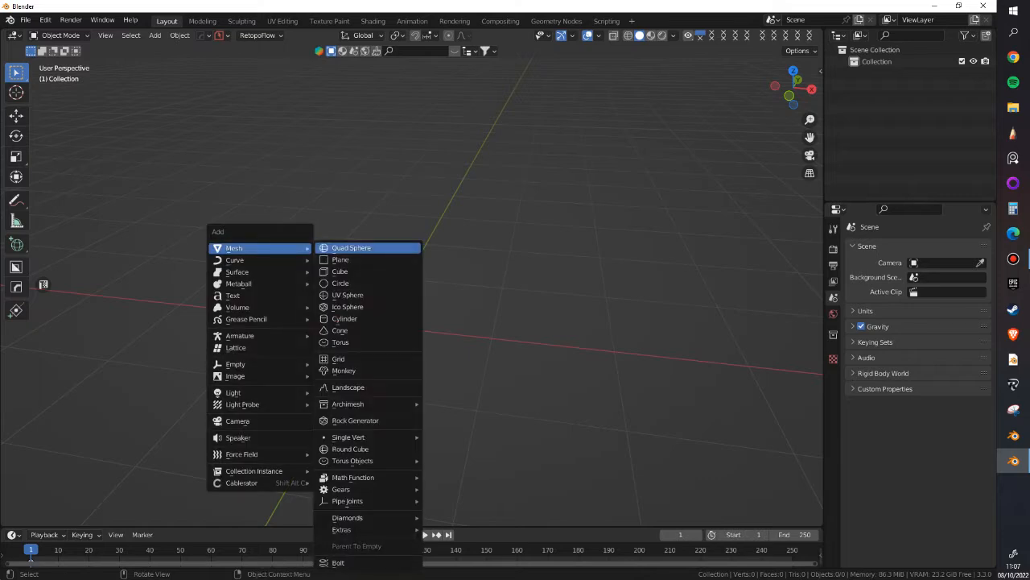
key(shift+a)
key(shift+a)
key(shift+a)
key(shift+a)
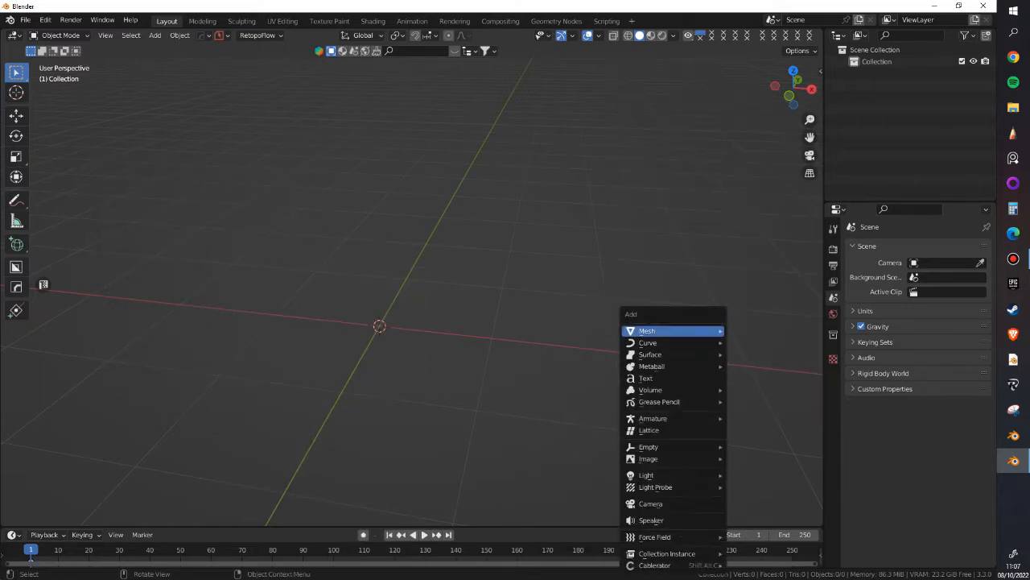
key(shift+a)
key(shift+a)
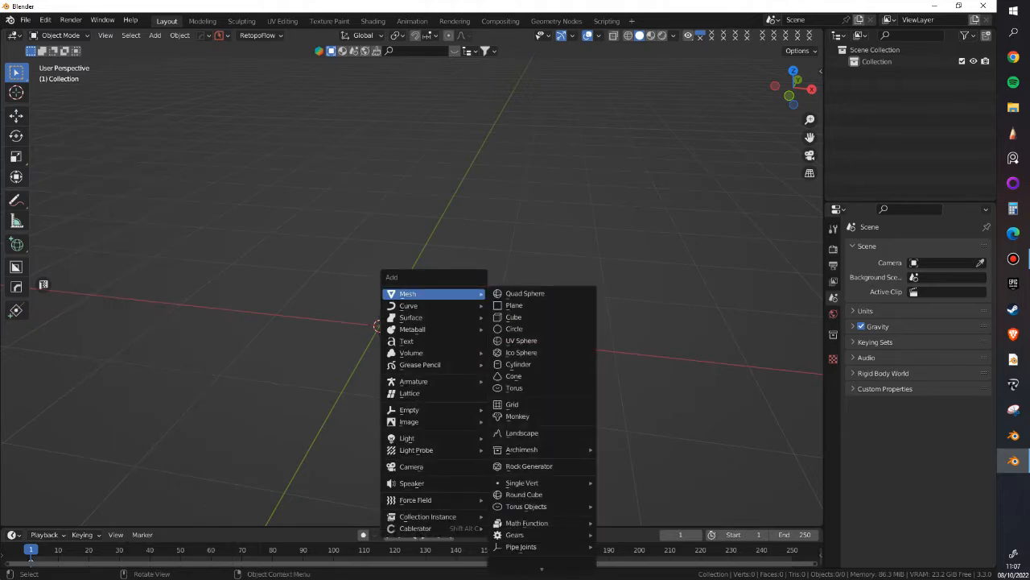
click(514, 316)
- View the cube from all around and through axis-aligned orthographic viewpoints, including back, right and front
scroll(516, 316, down, 1)
middle_drag(513, 316, 547, 310)
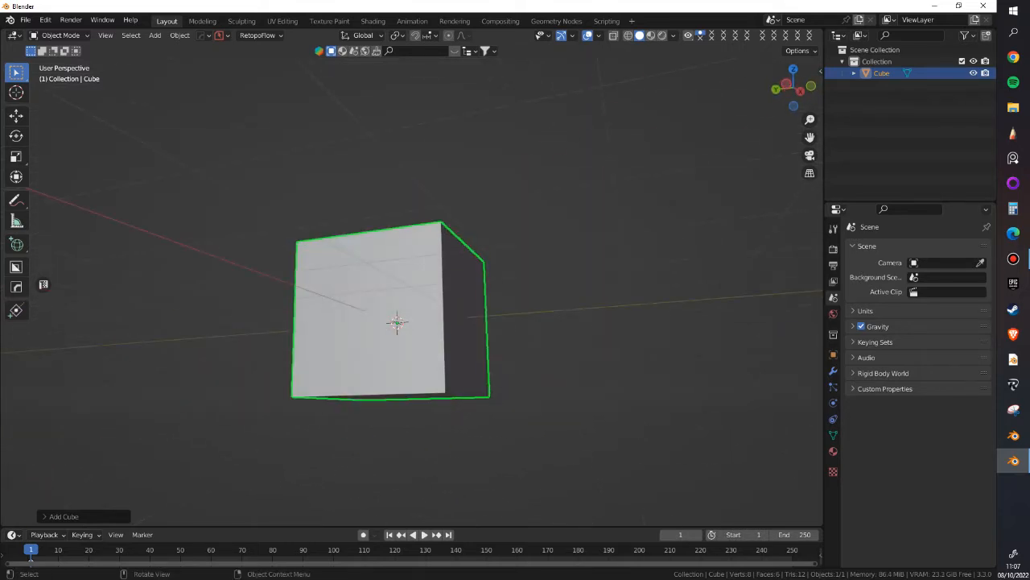
middle_drag(479, 298, 431, 359)
scroll(460, 385, down, 3)
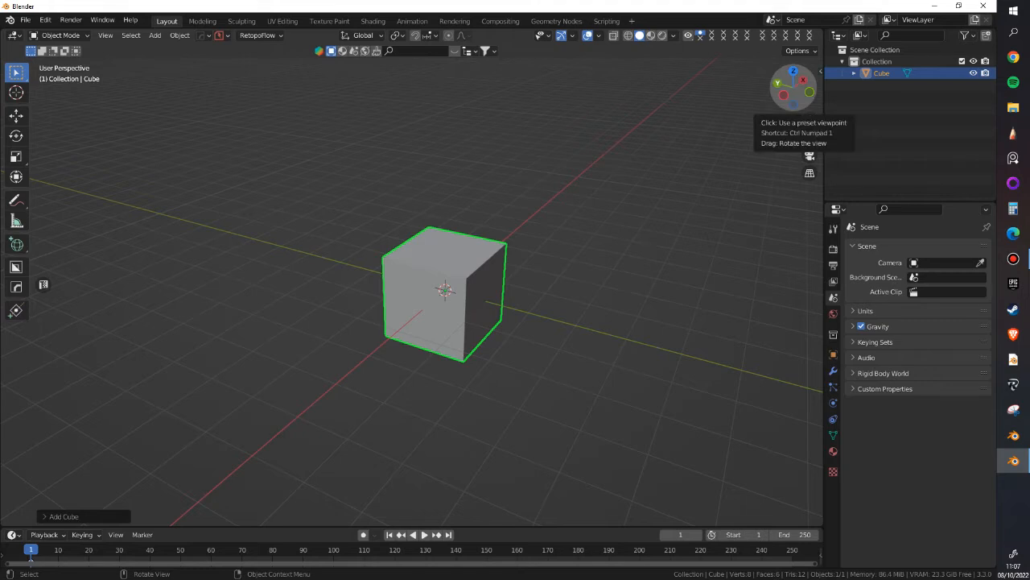
click(778, 83)
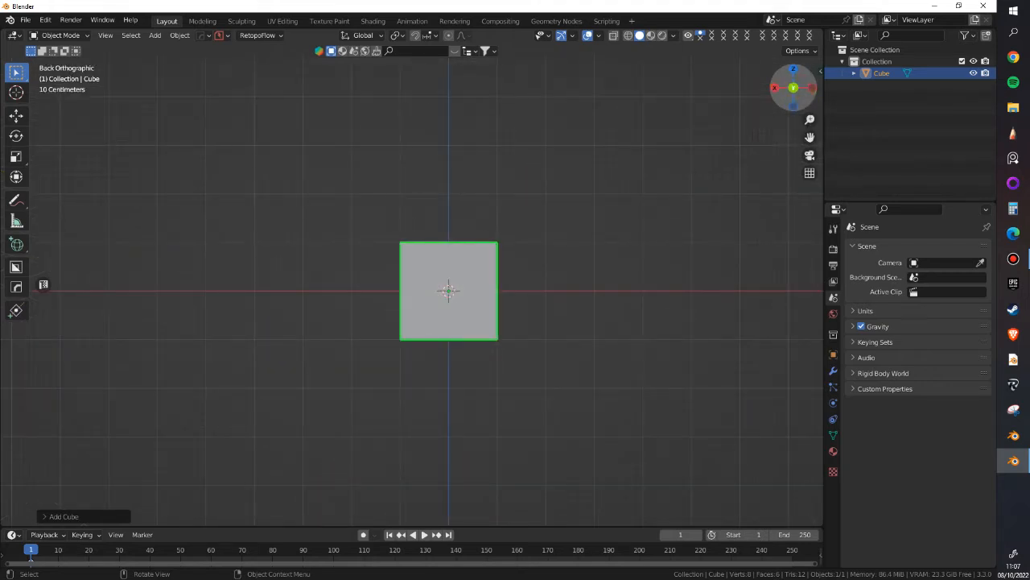
click(774, 87)
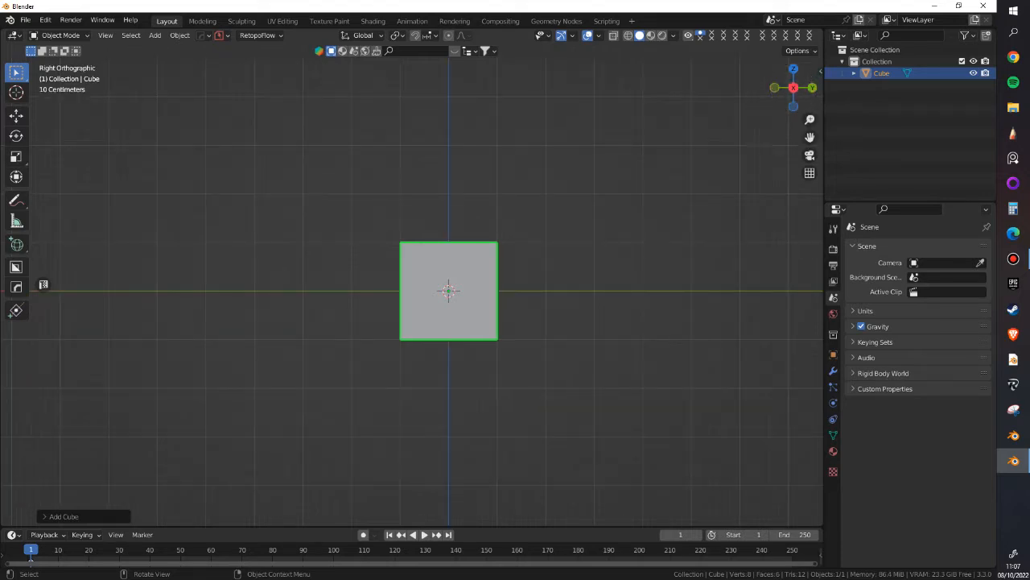
click(774, 87)
click(793, 69)
click(794, 106)
scroll(430, 210, down, 2)
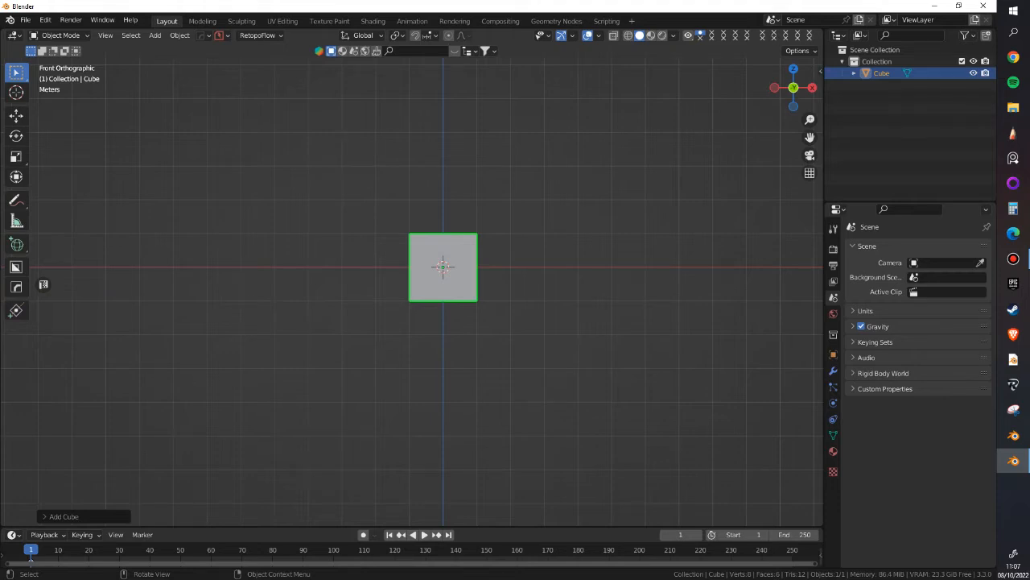
- View the cube from the left viewpoint and toggle the view between orthographic and perspective projection
middle_drag(500, 216, 446, 290)
scroll(443, 256, up, 3)
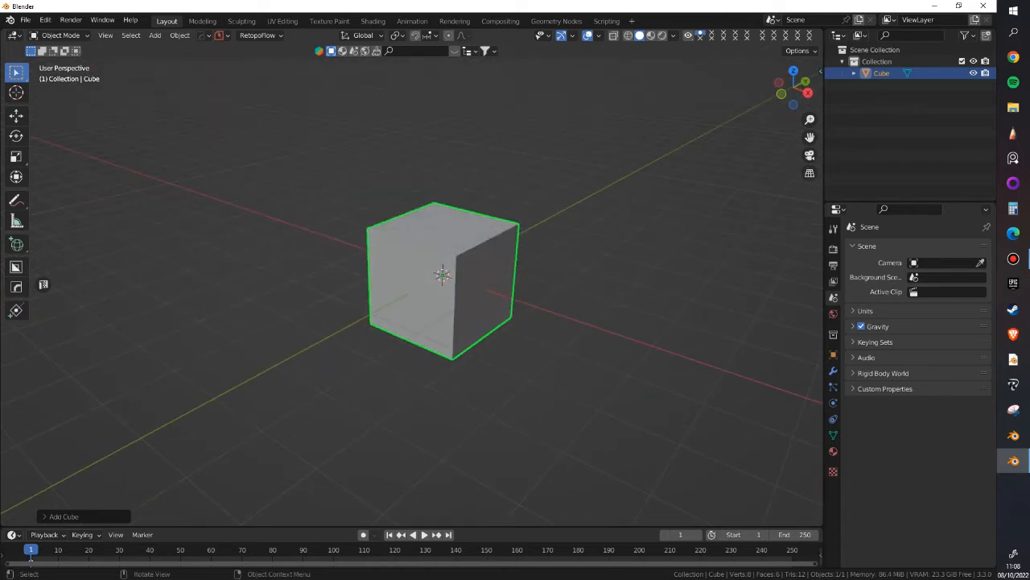
scroll(443, 274, down, 2)
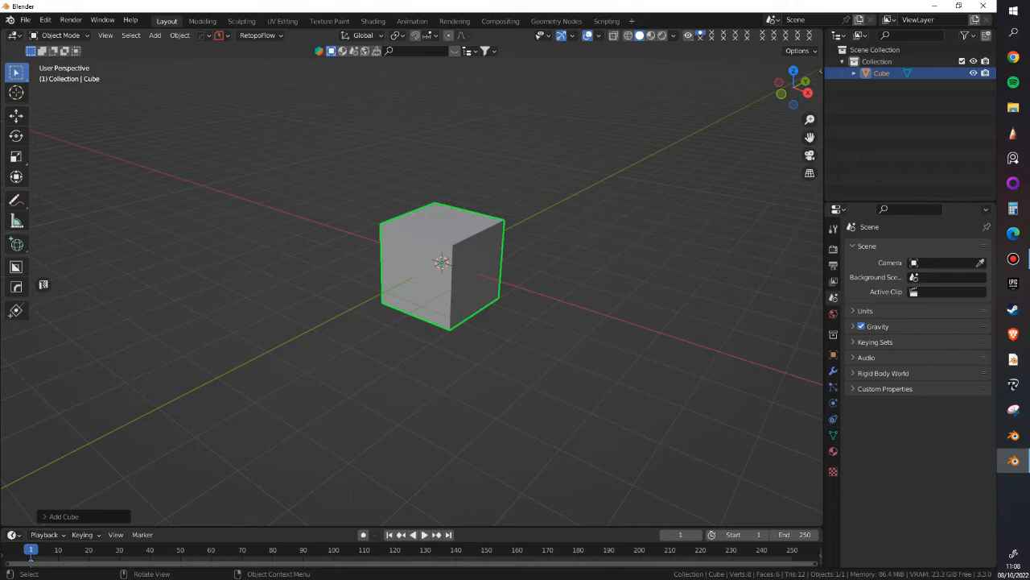
middle_drag(443, 273, 467, 259)
click(777, 84)
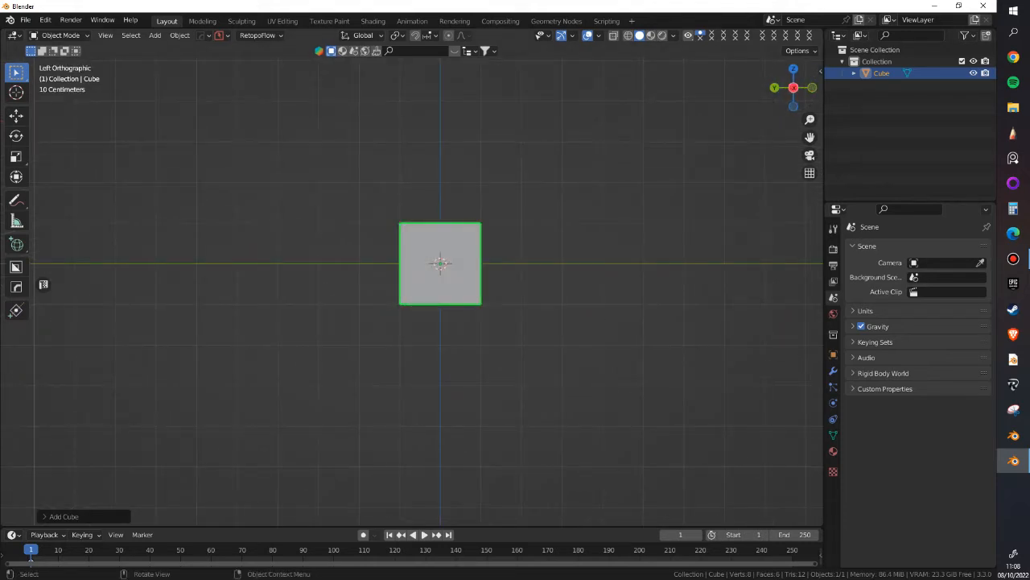
click(810, 172)
click(809, 172)
click(810, 172)
- Orbit around the cube and switch to the front orthographic view
middle_drag(539, 241, 470, 304)
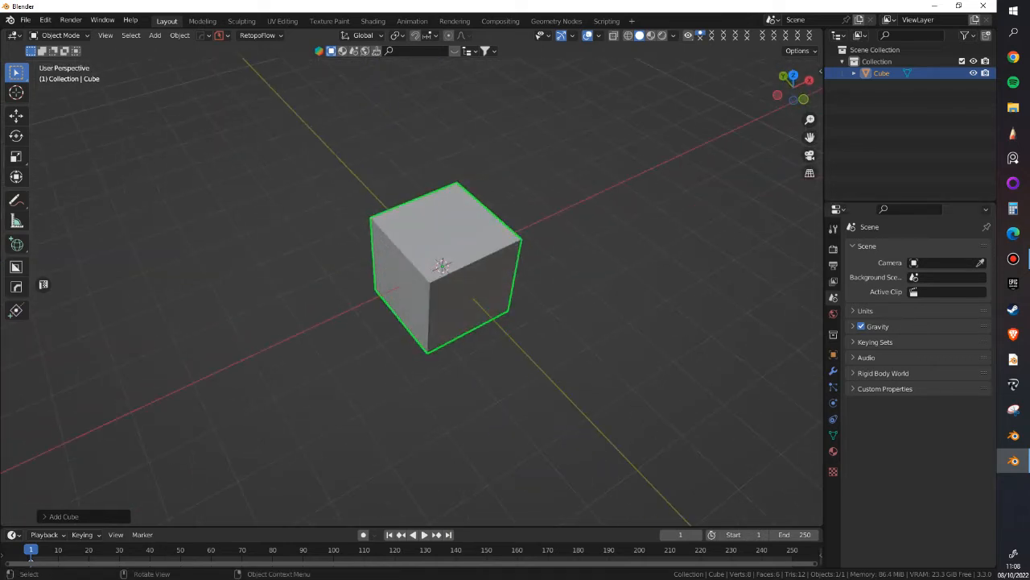
key(KP_1)
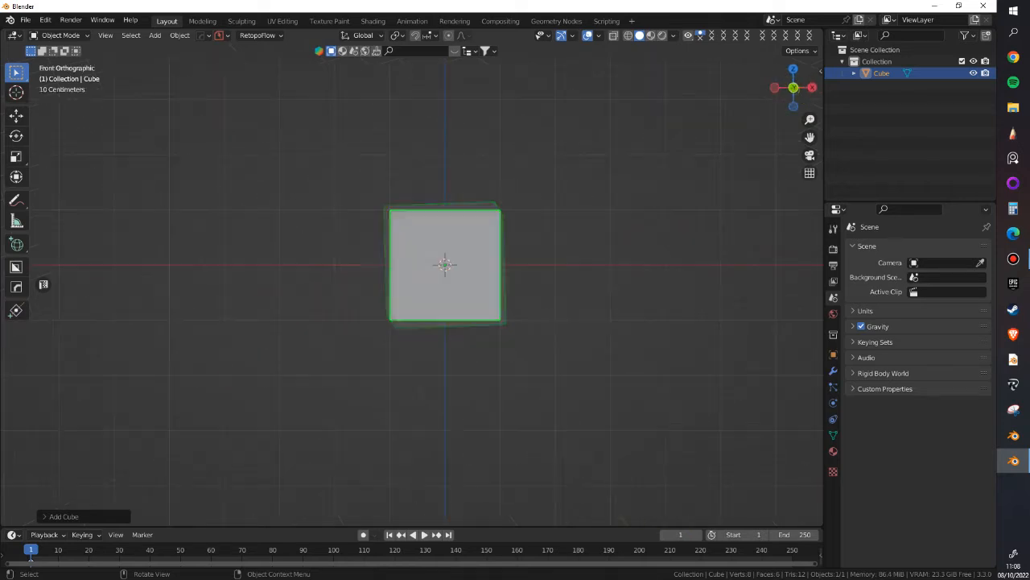
- View the cube from the right, top and bottom, and from angled viewpoints while switching between orthographic and perspective projection
key(KP_3)
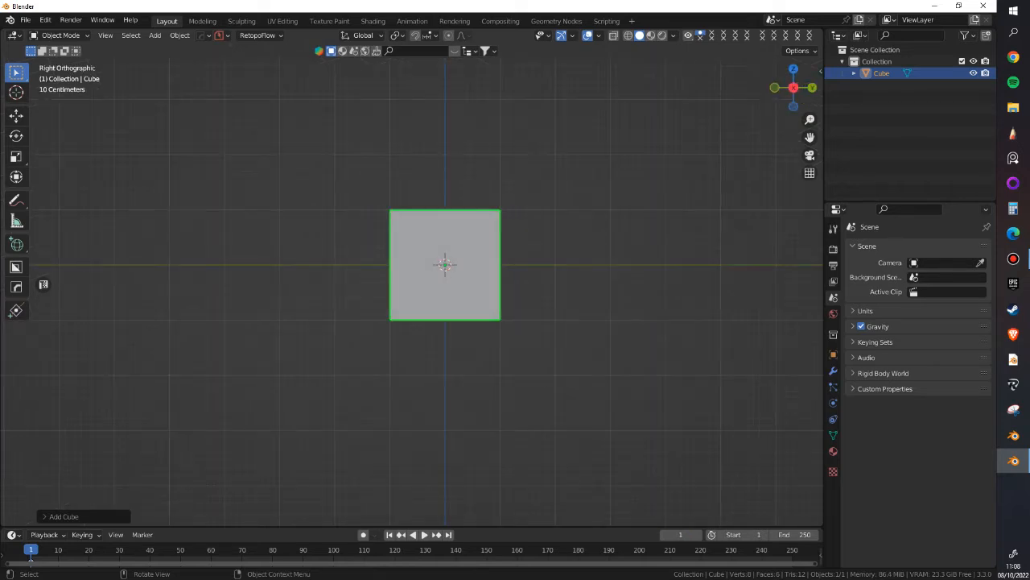
key(KP_7)
key(ctrl+KP_7)
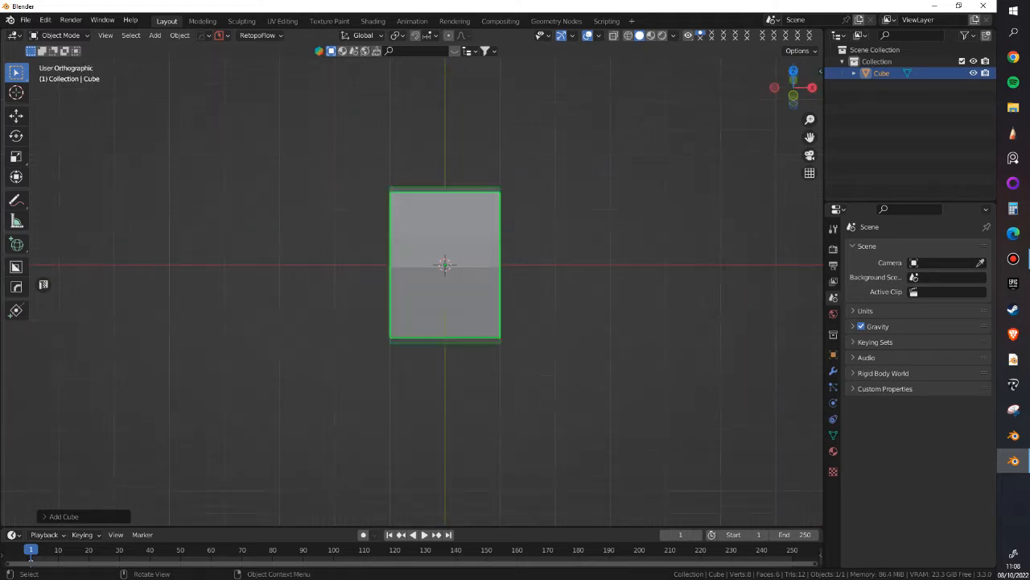
key(KP_5)
middle_drag(491, 217, 418, 378)
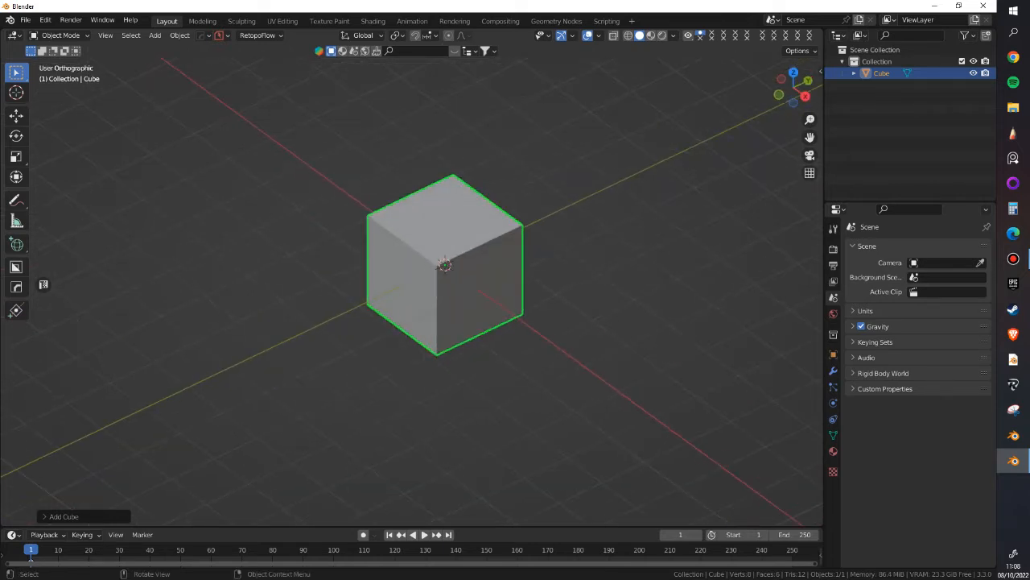
key(KP_5)
scroll(444, 289, down, 5)
middle_drag(495, 260, 451, 285)
scroll(507, 260, up, 2)
- Stretch the cube to about 10.3 m long by moving its end face along the Y axis in edit mode
key(Tab)
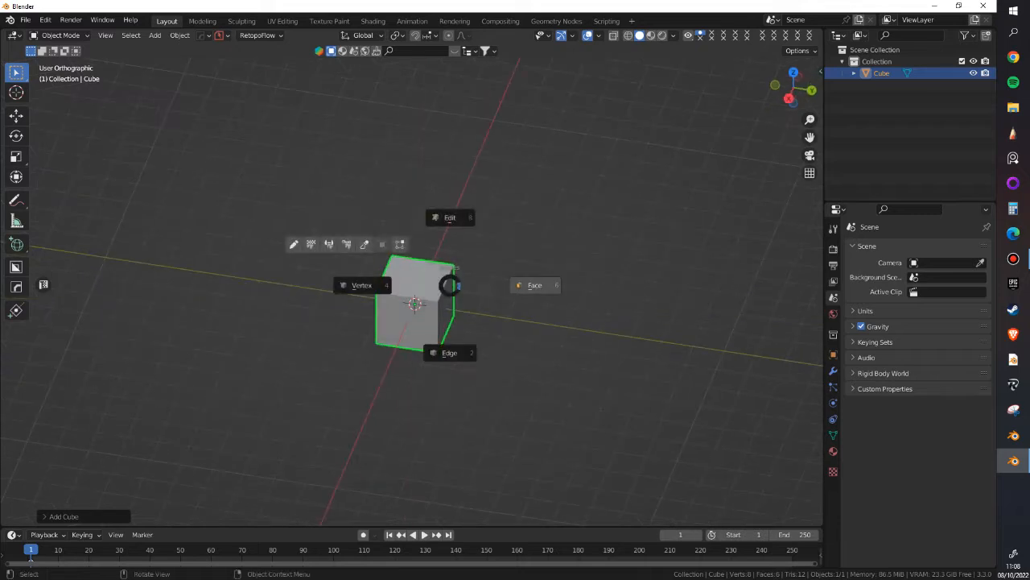
click(527, 285)
click(447, 304)
key(g)
key(y)
click(694, 340)
scroll(660, 330, down, 2)
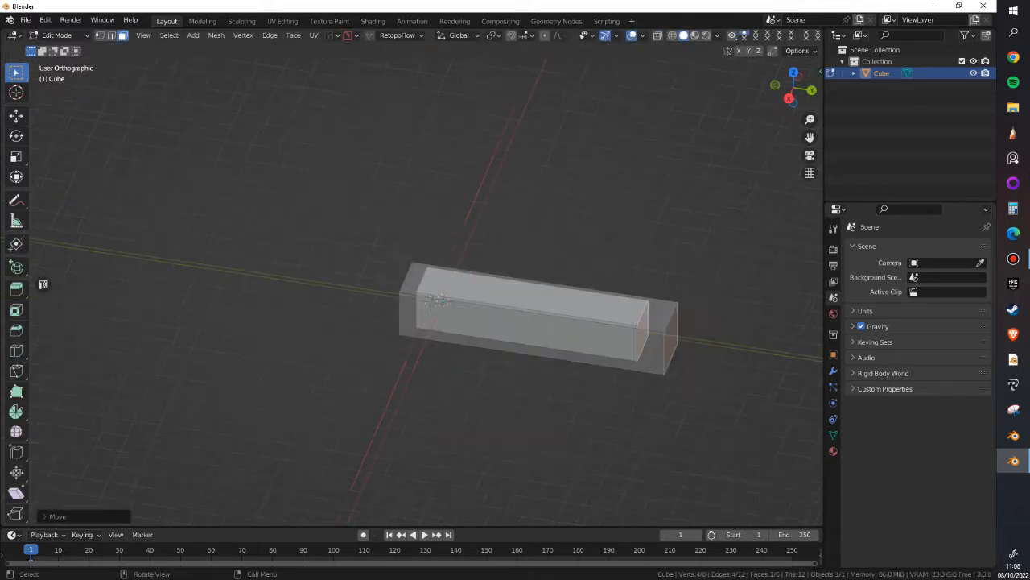
- Return to object mode and compare the elongated box in perspective and orthographic projection
scroll(591, 348, up, 1)
shift+middle_drag(591, 349, 425, 161)
scroll(424, 161, up, 2)
key(KP_5)
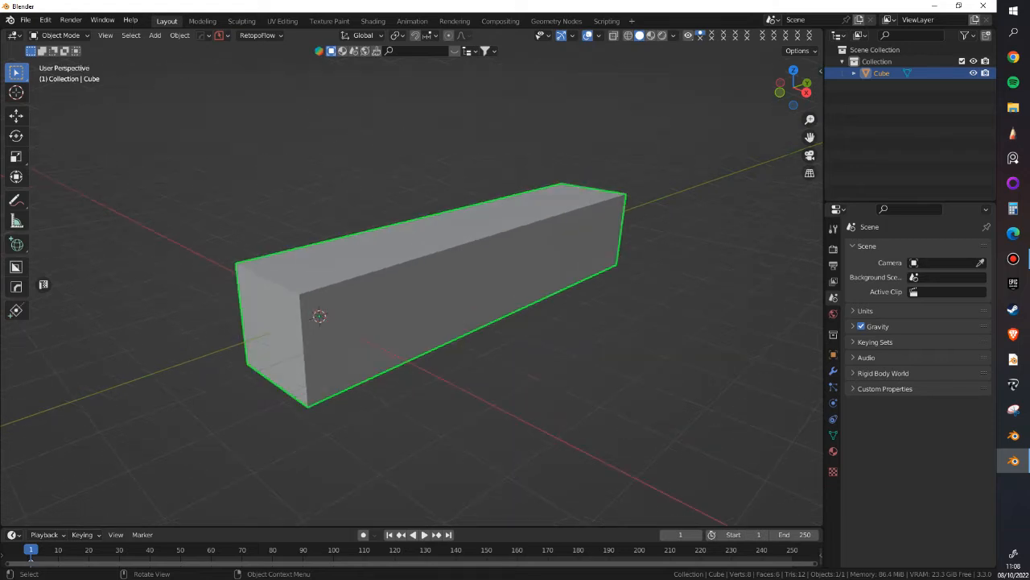
key(KP_5)
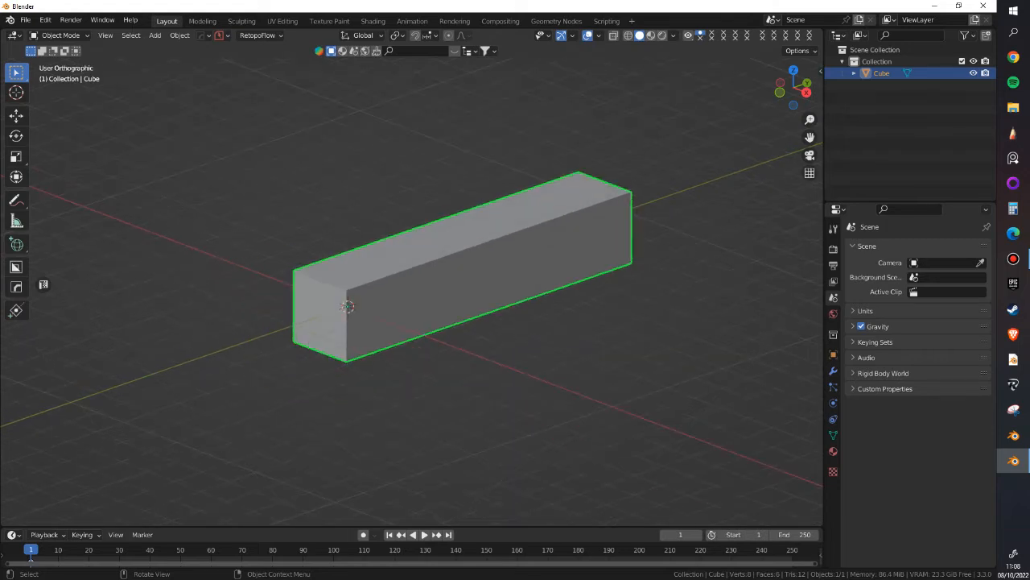
- Select the box's long side face in edit mode to inspect its edges, and return to object mode
mouse_move(451, 290)
middle_down()
mouse_move(532, 319)
mouse_move(593, 299)
mouse_move(437, 297)
mouse_move(459, 296)
middle_up()
key(Tab)
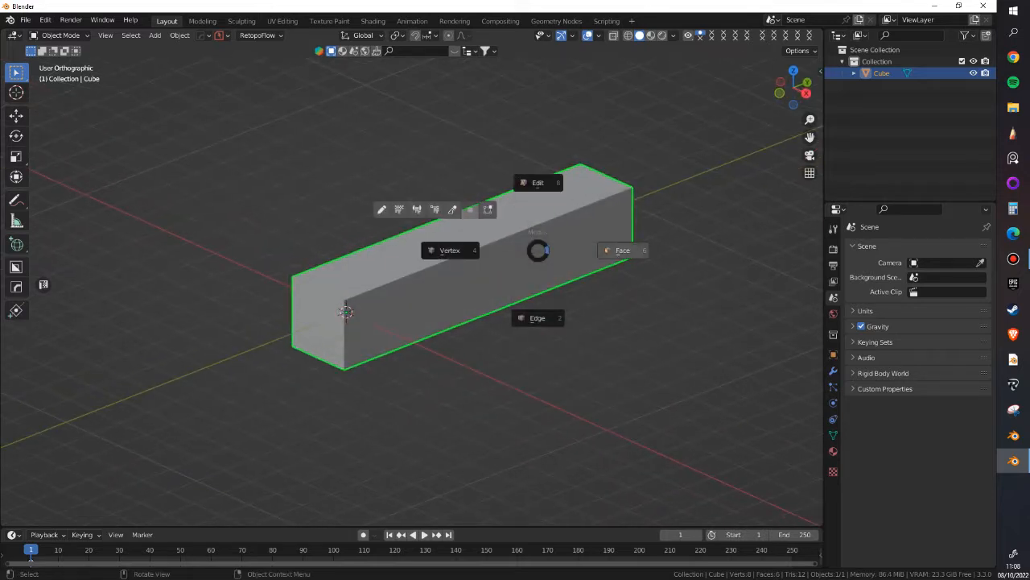
click(537, 316)
click(499, 230)
click(493, 277)
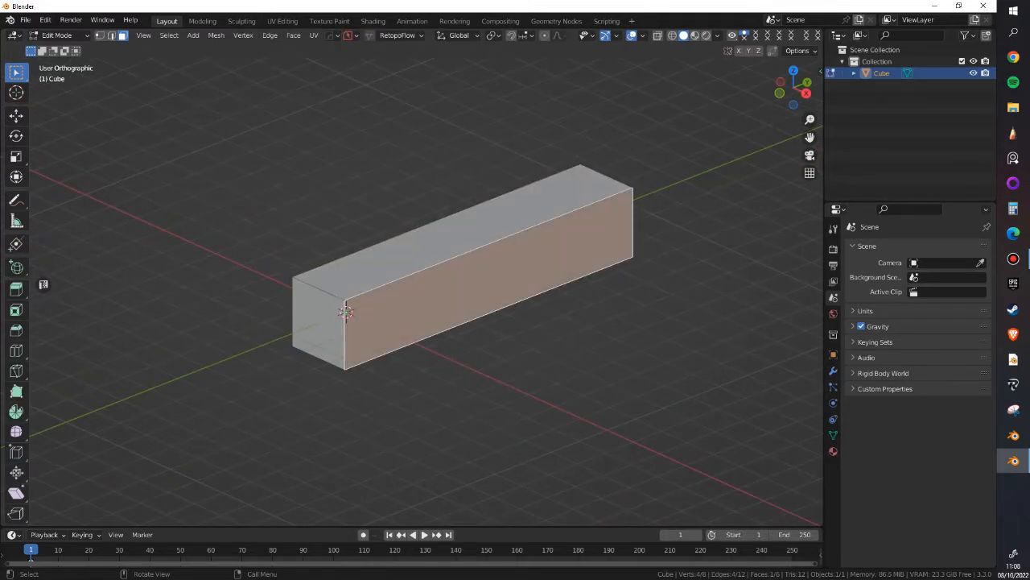
scroll(330, 346, up, 2)
scroll(423, 246, down, 2)
key(Tab)
click(423, 177)
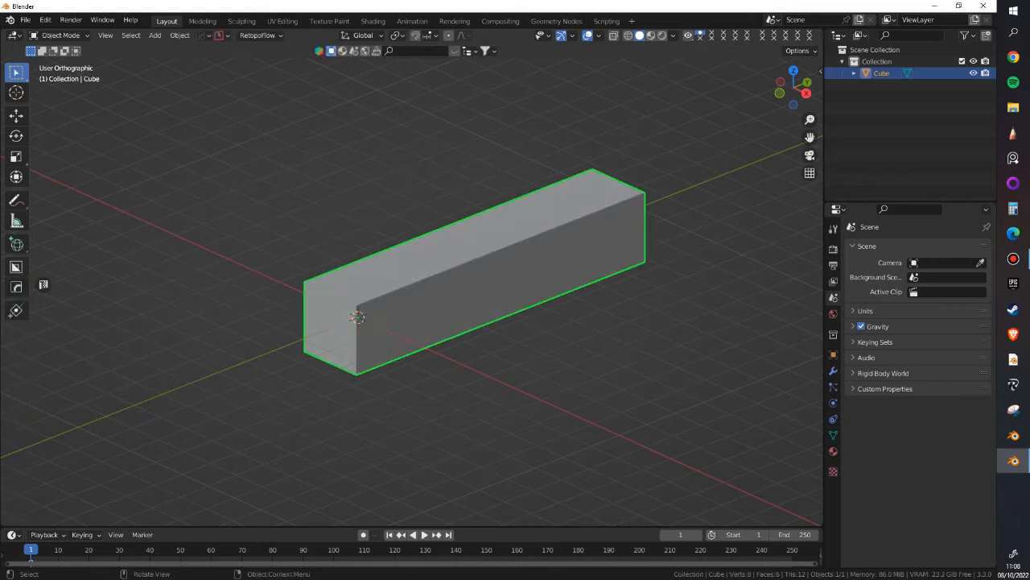
- Switch the view to perspective projection and examine the box from several angles
scroll(424, 241, down, 1)
key(KP_5)
middle_drag(423, 241, 465, 288)
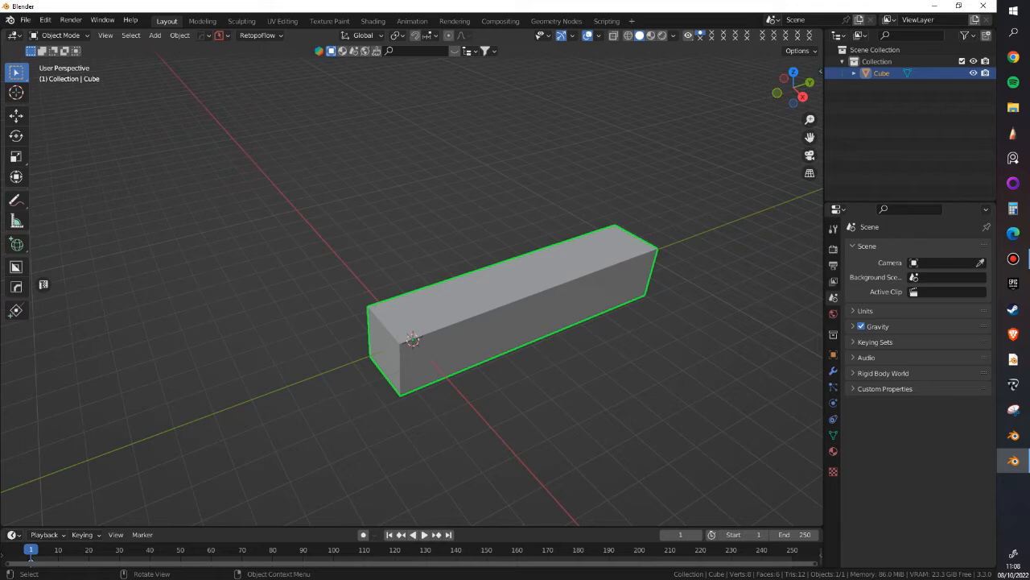
middle_drag(465, 288, 517, 235)
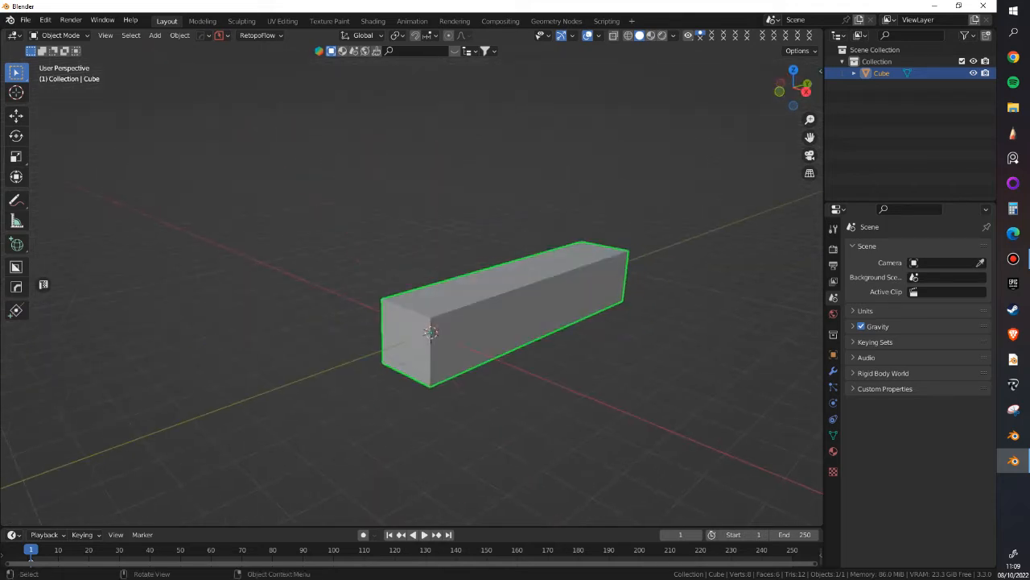
- Show the box's transform values and move it to X -0.3 m, Y -1.18 m and Z 0.74 m
key(n)
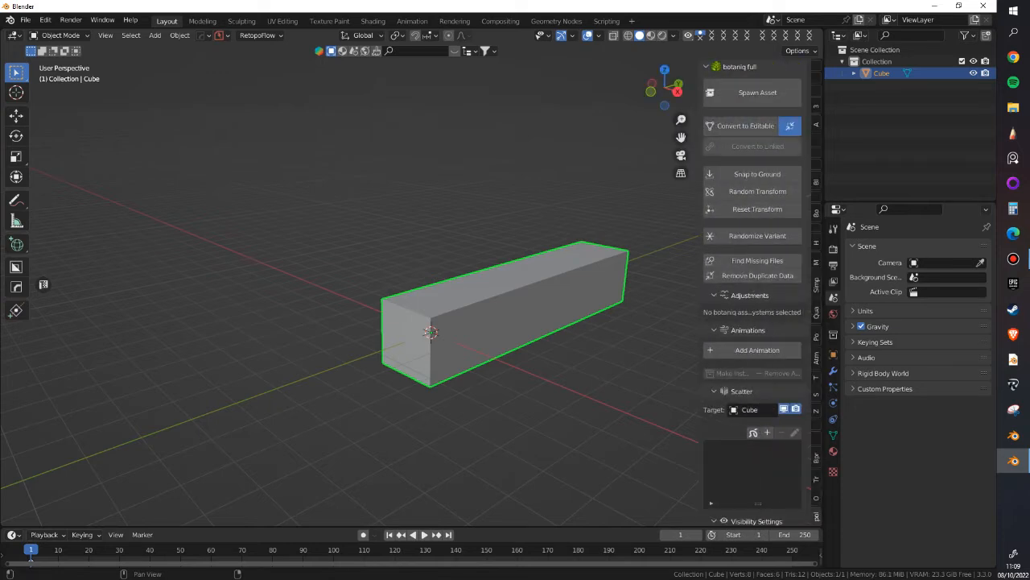
click(816, 69)
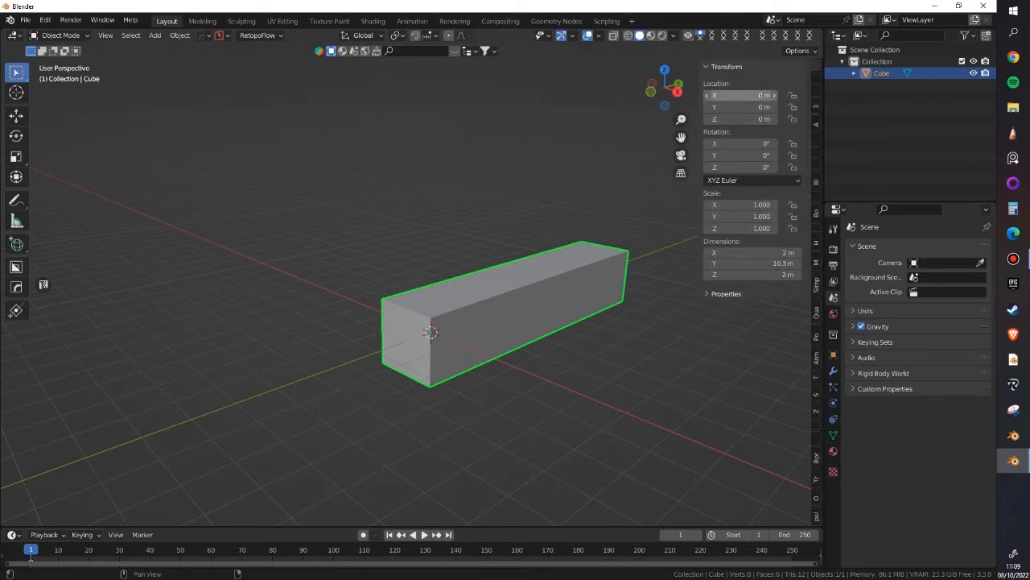
drag(741, 95, 719, 107)
drag(741, 119, 765, 119)
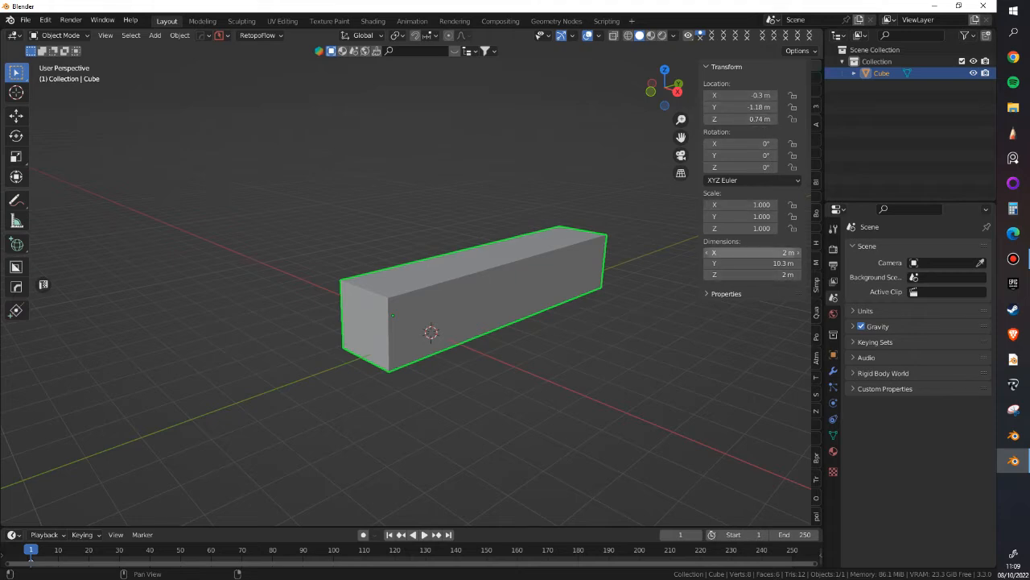
- Create a new material on the box, look through its settings, and remove the material slot
click(833, 450)
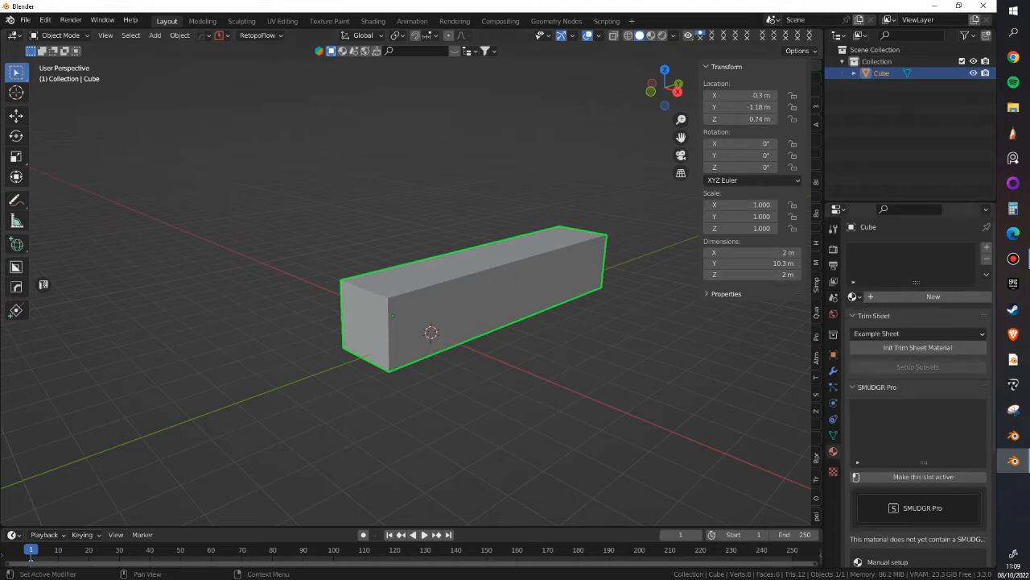
click(933, 296)
scroll(918, 362, down, 10)
scroll(917, 387, up, 10)
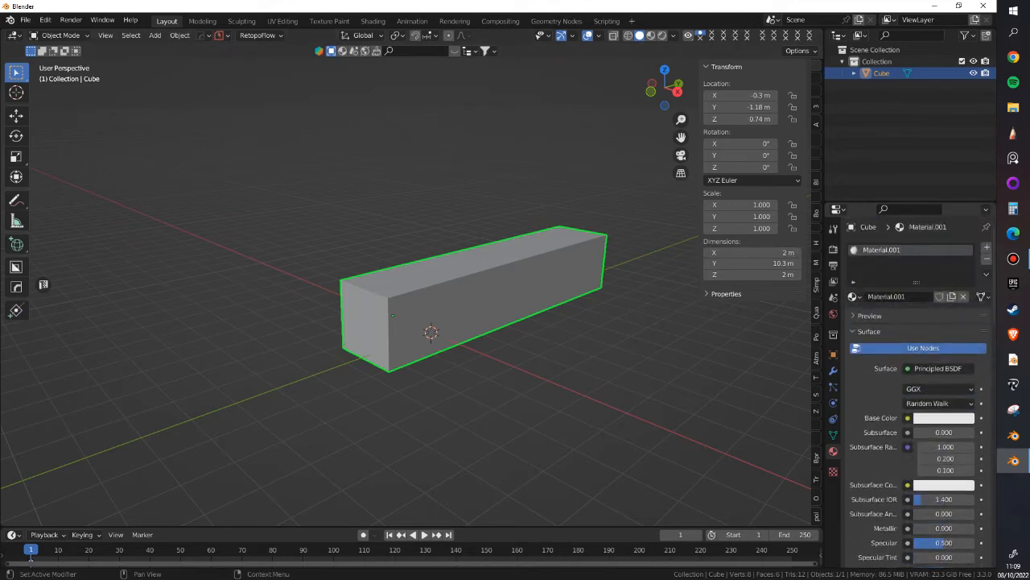
click(987, 259)
- Set the box's X location to 1 m and nudge that value in small increments
click(740, 95)
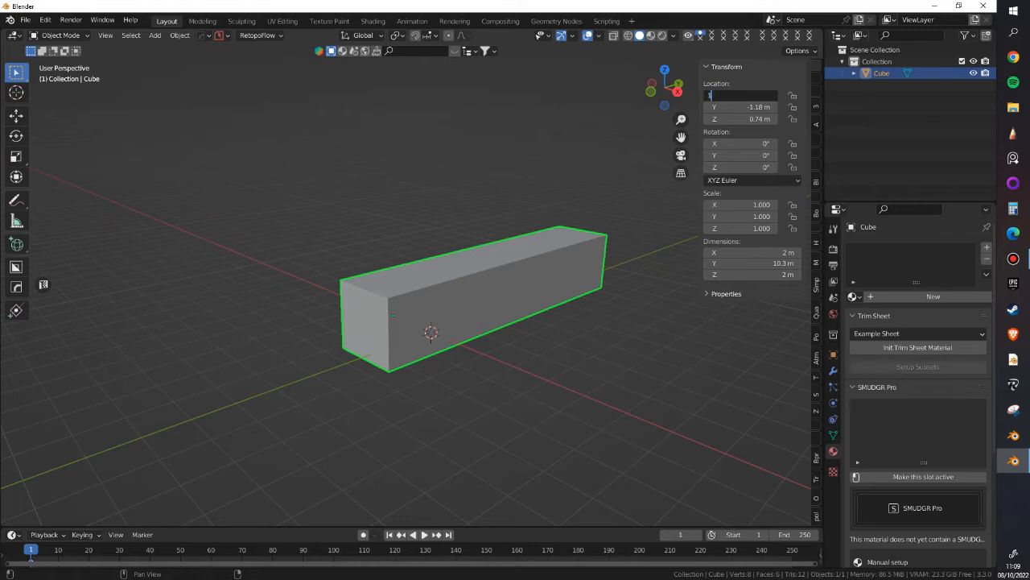
text(1)
key(Return)
click(774, 95)
click(774, 95)
click(775, 95)
click(774, 94)
- Slide the box's X location to 0.62 m and on to -3 m
drag(745, 95, 747, 95)
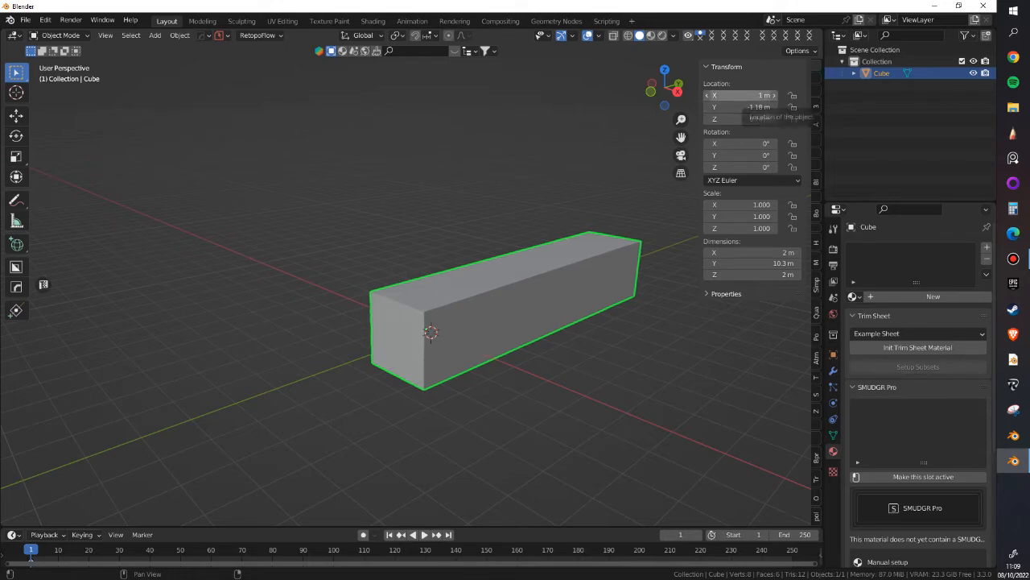
drag(748, 95, 721, 95)
click(748, 95)
key(Return)
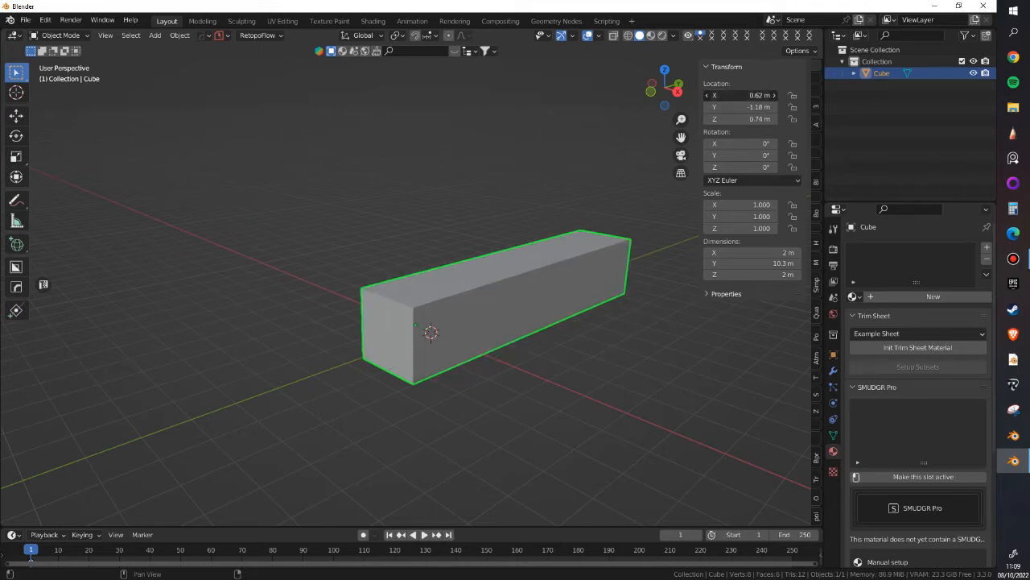
drag(747, 95, 719, 95)
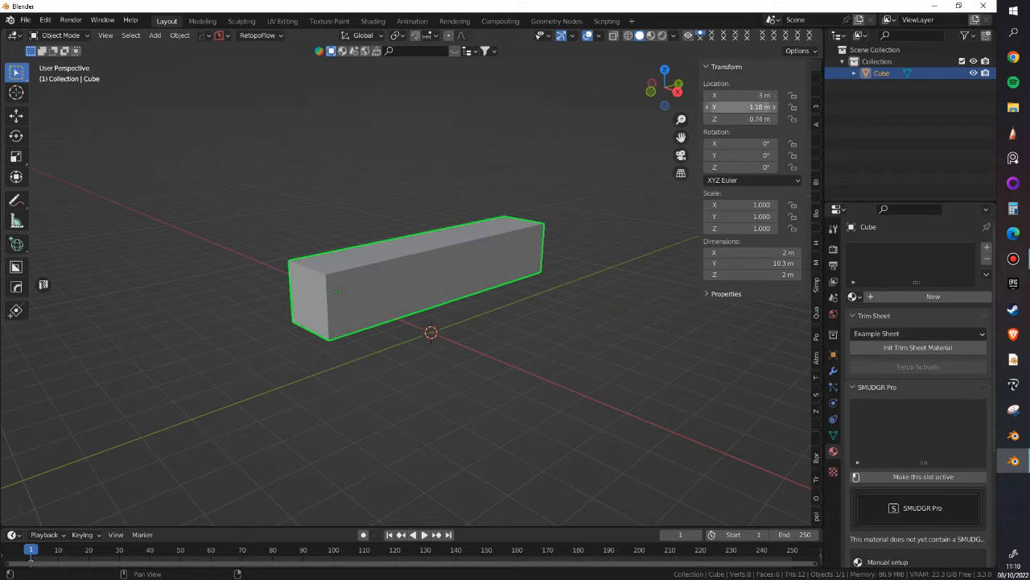
- Set the box's X, Y and Z locations to 5 m together and view its new position
drag(728, 95, 728, 120)
text(5)
key(Return)
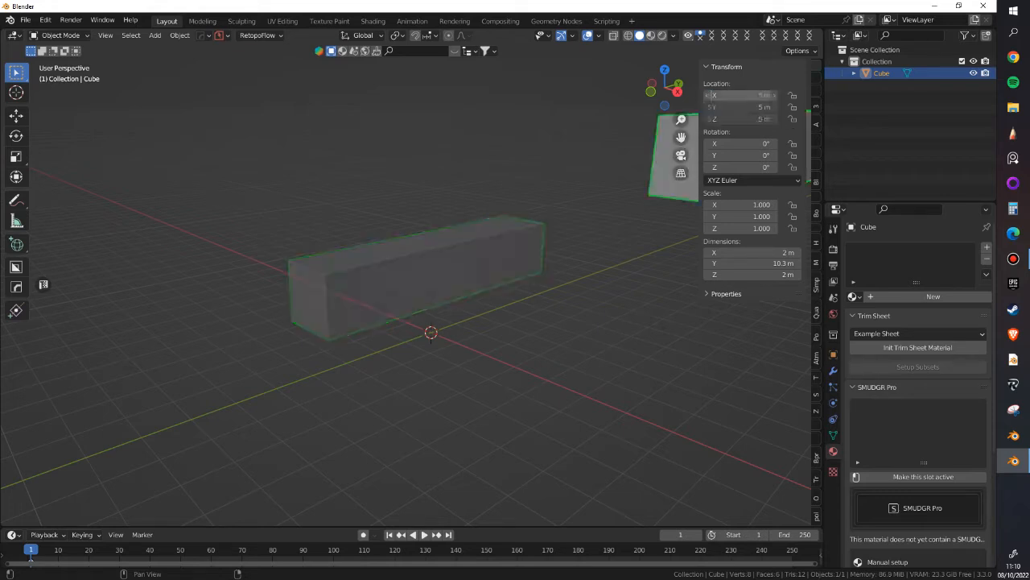
shift+middle_drag(600, 230, 253, 322)
scroll(253, 322, down, 2)
middle_drag(322, 314, 384, 288)
scroll(314, 294, down, 3)
scroll(288, 282, up, 3)
- Undo the combined location change, redo it, and undo it again
key(ctrl+z)
scroll(385, 289, up, 2)
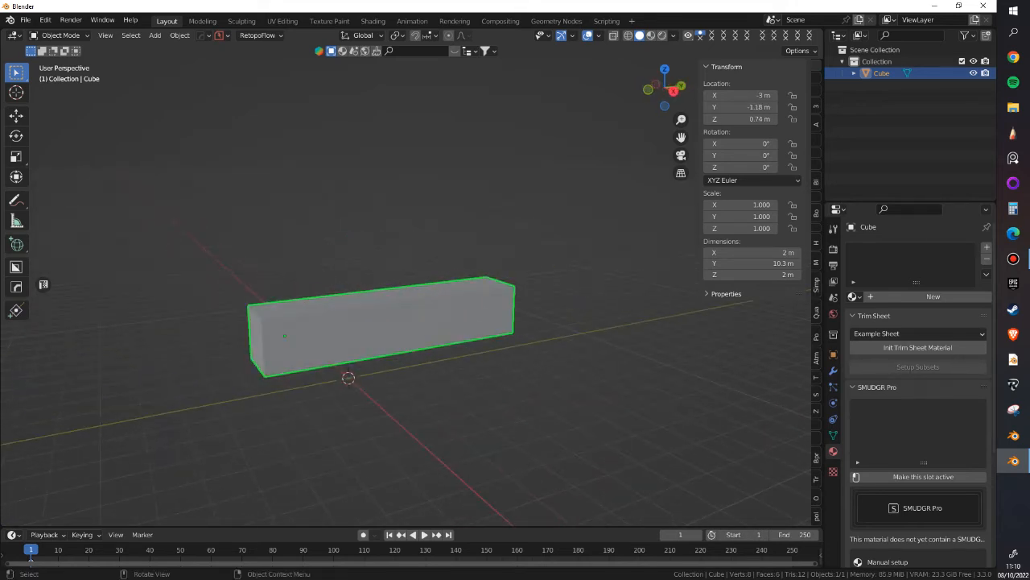
key(ctrl+shift+z)
key(ctrl+z)
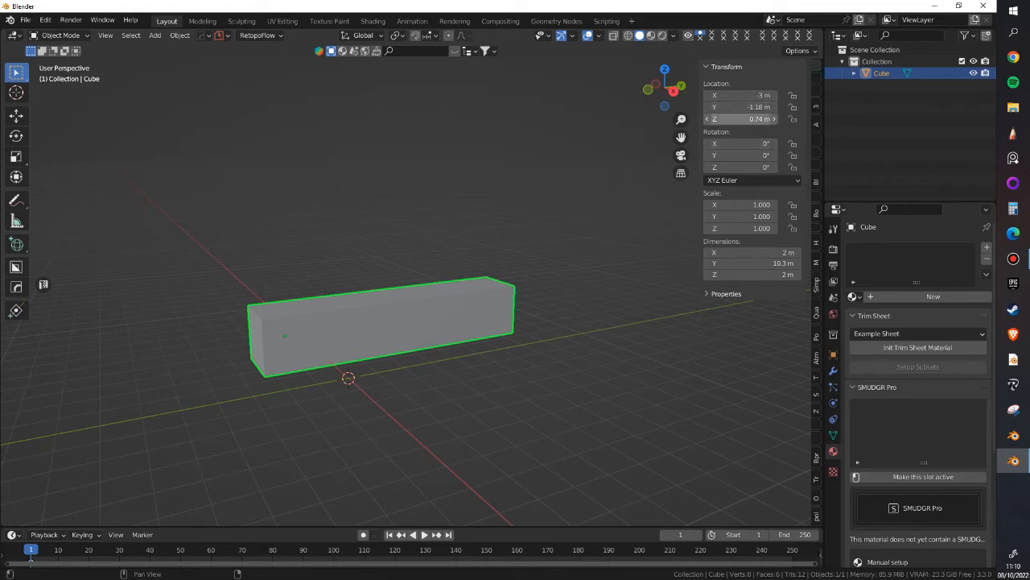
- Set the box's rotation to about X -5.7°, Y -9.7°, Z 0.8° and its X scale to 0.470
mouse_move(741, 144)
mouse_down()
mouse_move(718, 143)
mouse_move(749, 143)
mouse_move(731, 144)
mouse_move(752, 168)
mouse_move(725, 155)
mouse_up()
mouse_move(741, 205)
mouse_down()
mouse_move(721, 204)
mouse_move(743, 204)
mouse_up()
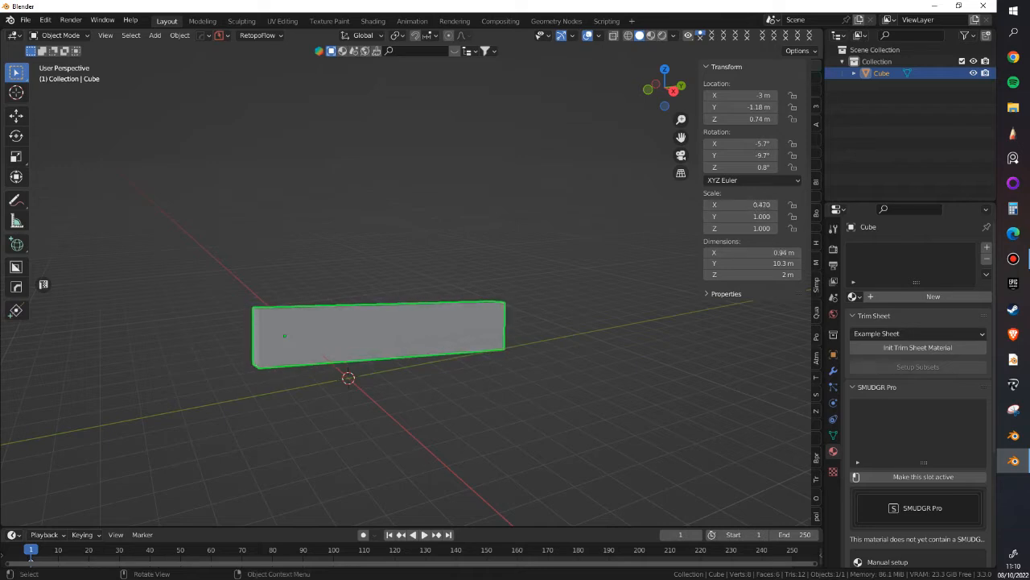
- Deselect everything in the scene and select it all again, twice
key(alt+a)
key(a)
key(alt+a)
key(a)
- Delete the box, restore it with undo, and delete it again with confirmation
key(Delete)
key(ctrl+z)
key(x)
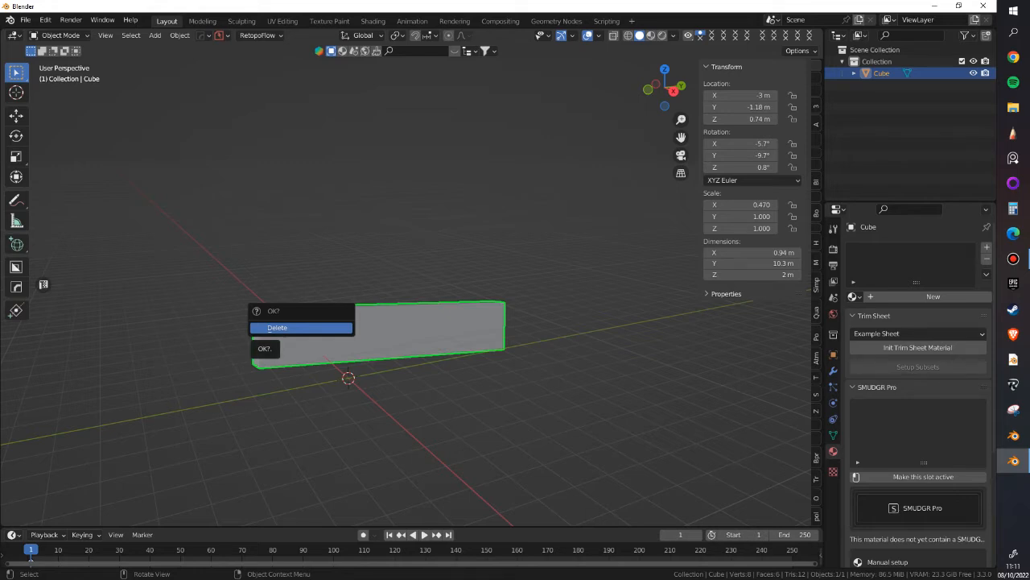
key(Return)
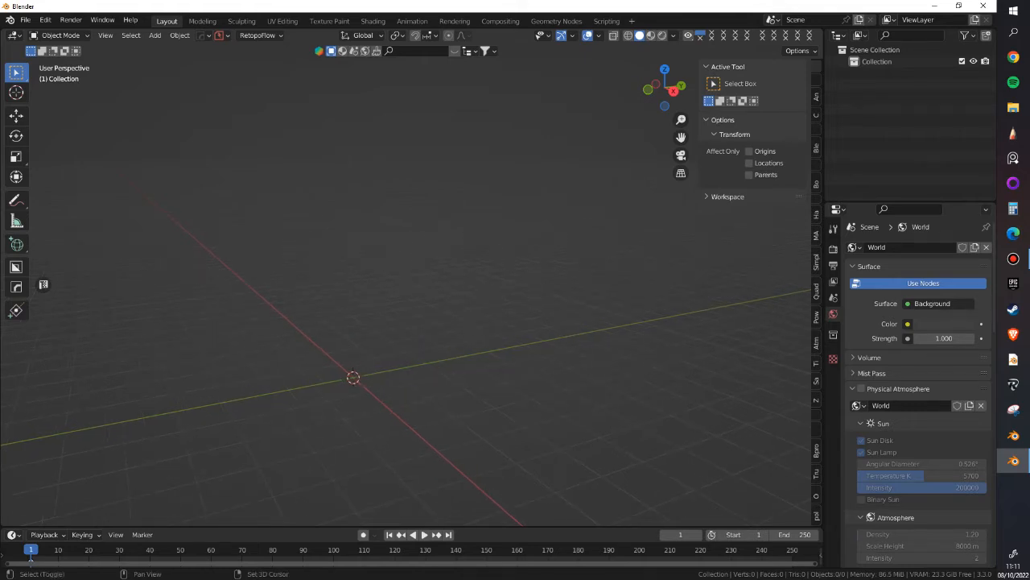
- Add a new cube mesh at the world origin
key(shift+a)
mouse_move(322, 331)
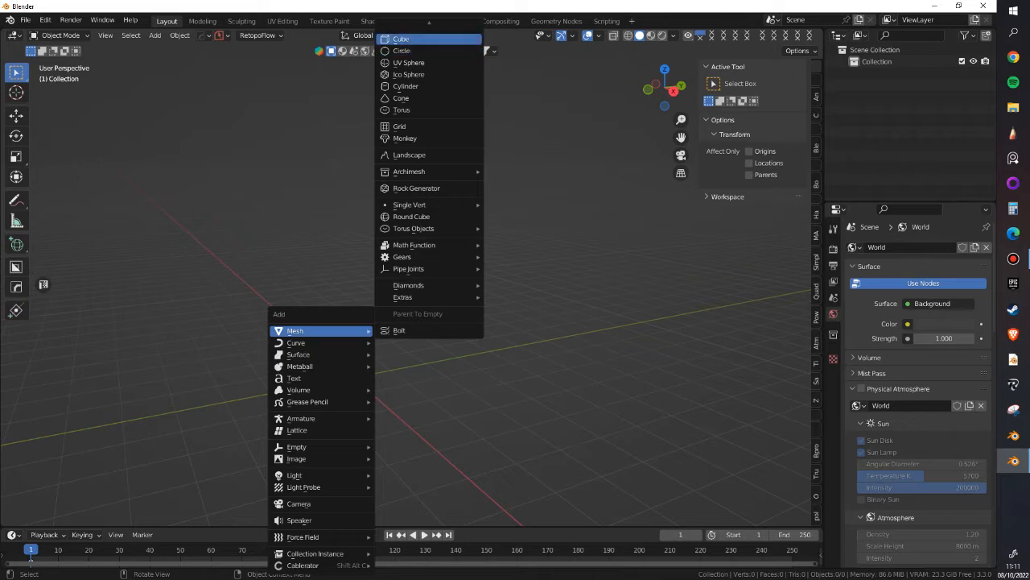
click(411, 38)
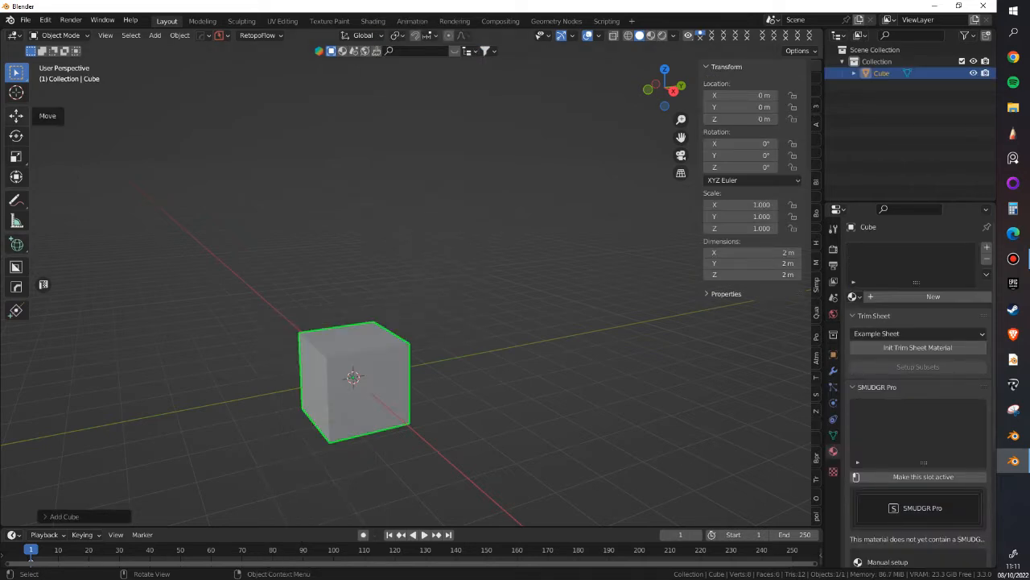
- Move the cube along its axes with the Move tool to about X -0.57 m, Y 1.84 m, Z 0.70 m
click(16, 115)
drag(397, 370, 434, 372)
drag(410, 313, 410, 288)
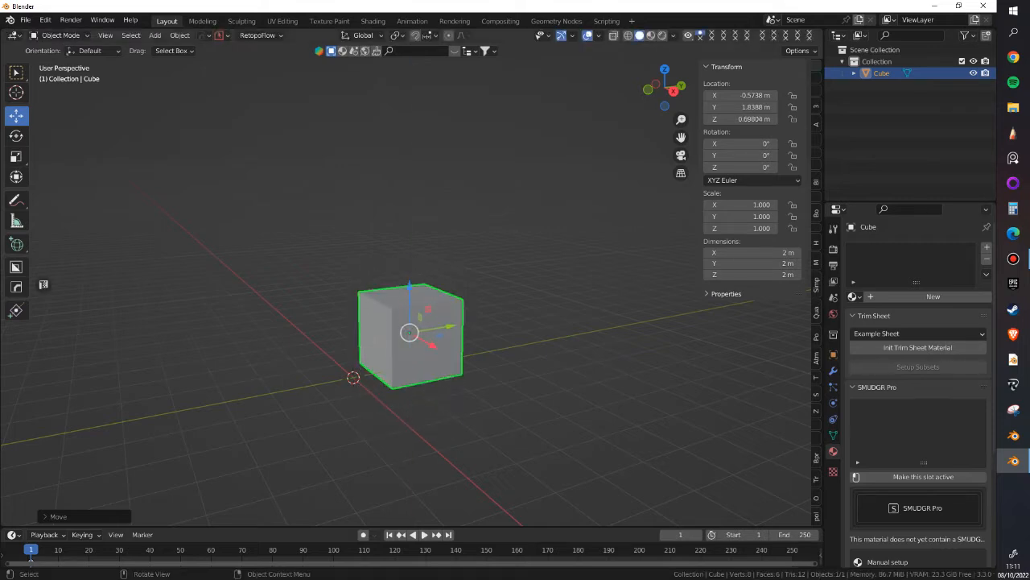
- Move the cube freely to about X 0.01 m, Y 4.32 m, Z 1.81 m, and return to the Select Box tool
drag(409, 332, 385, 339)
middle_drag(384, 339, 463, 342)
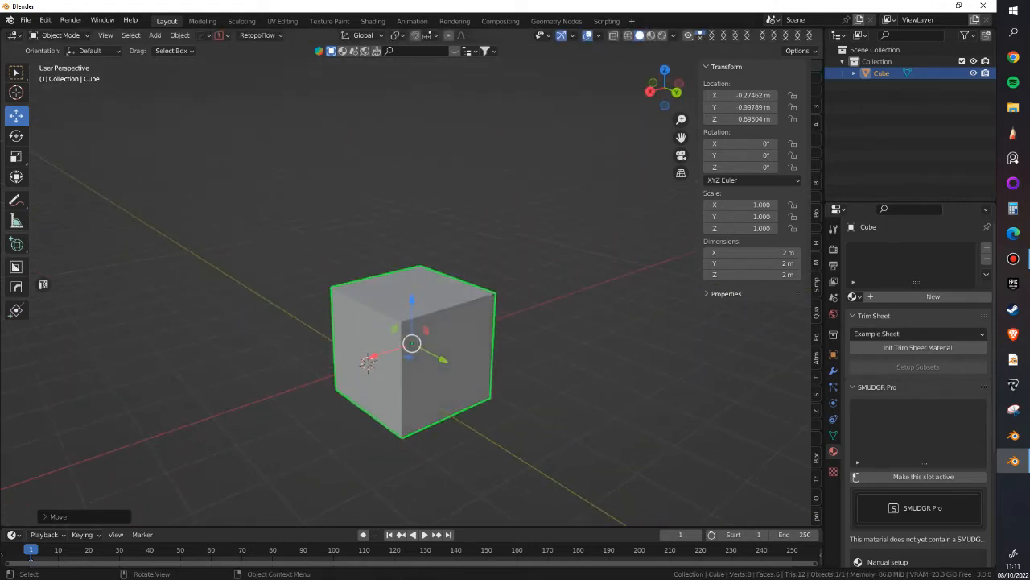
drag(410, 342, 444, 389)
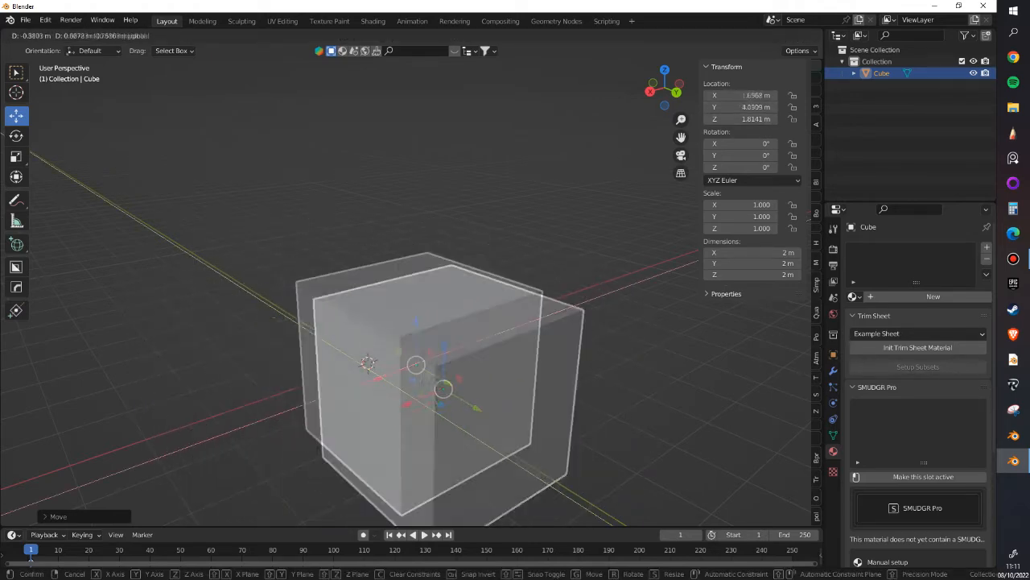
scroll(443, 389, down, 4)
middle_drag(443, 389, 502, 407)
drag(414, 421, 452, 382)
middle_drag(452, 382, 444, 412)
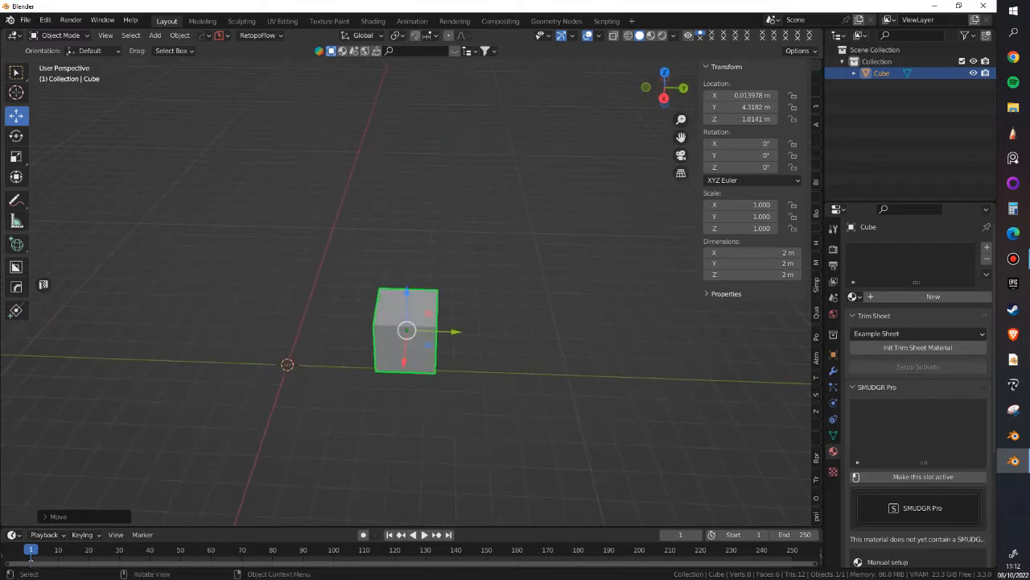
click(16, 73)
- Rotate the cube to about X 60.7°, Y -15.6°, Z 14.8° and scale it to about X 0.921, Y 1.234, Z 3.592
scroll(439, 331, up, 2)
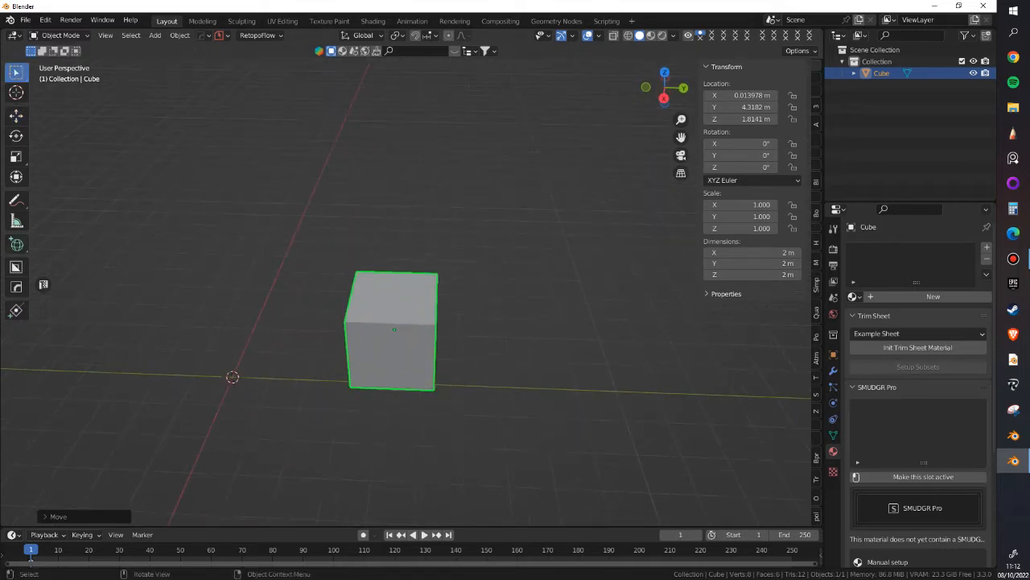
click(16, 136)
drag(419, 299, 589, 333)
drag(392, 360, 393, 360)
drag(394, 292, 395, 325)
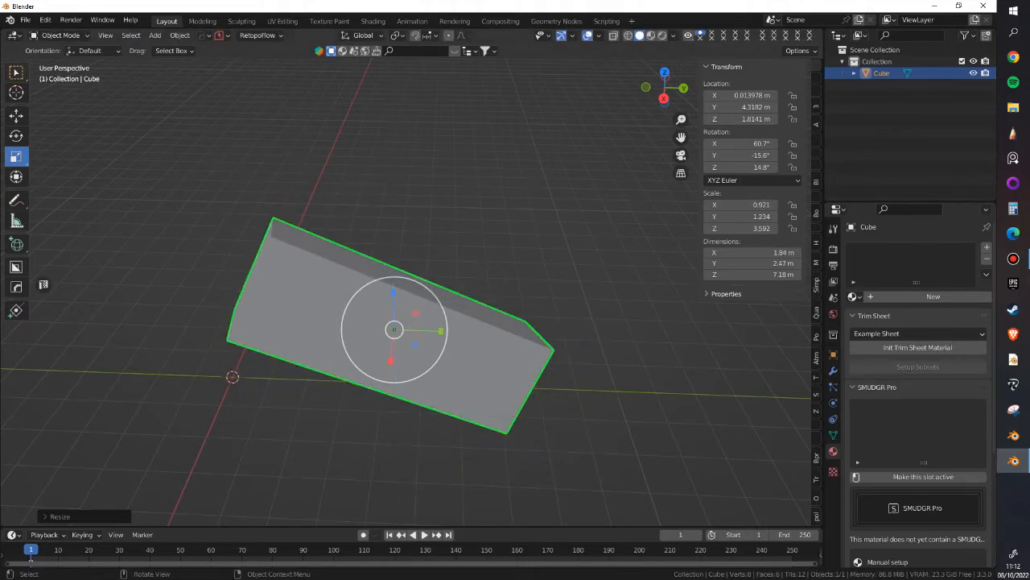
- Return to the Select Box tool and clear the cube's rotation, scale and location
key(w)
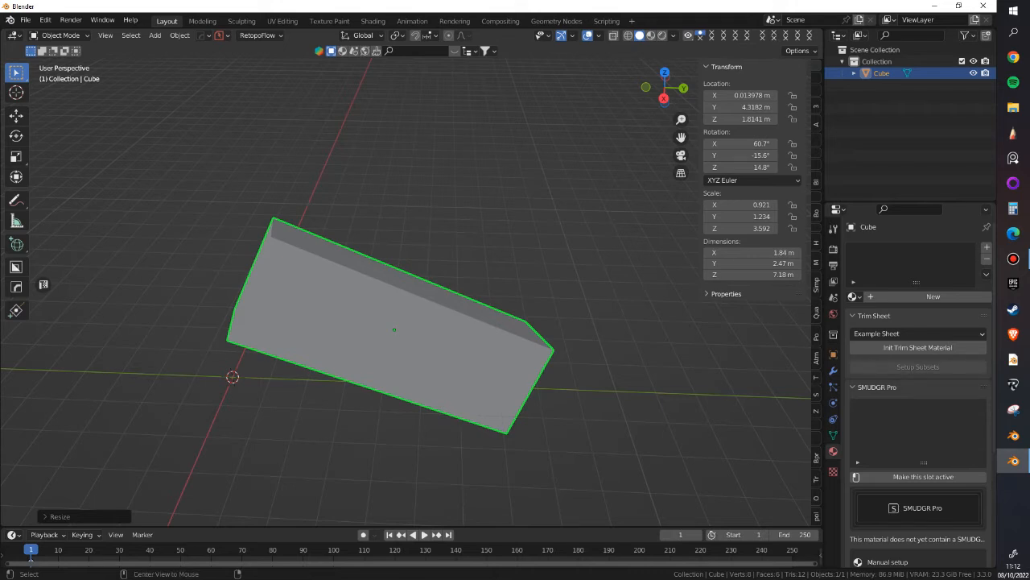
key(alt+r)
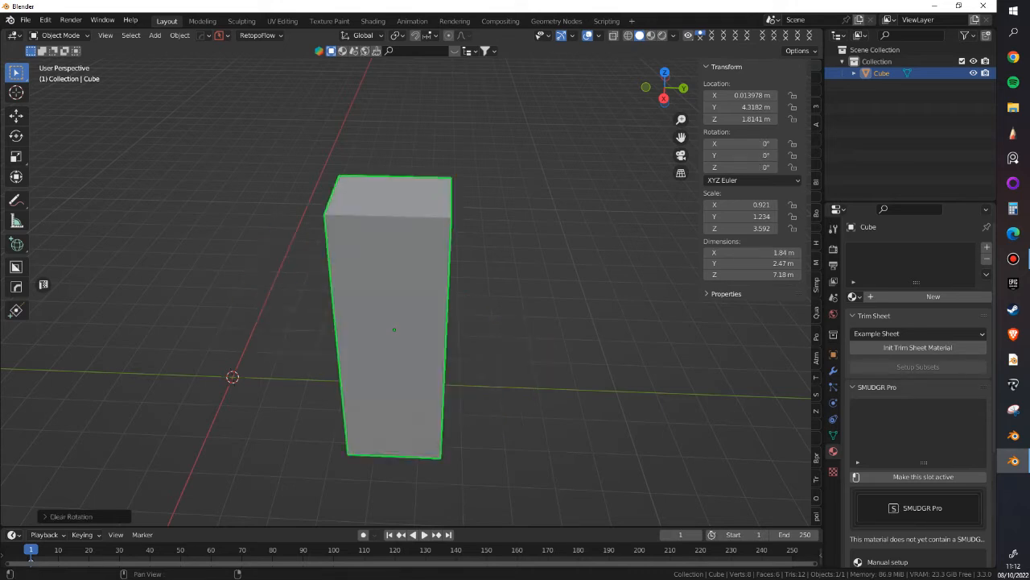
key(alt+s)
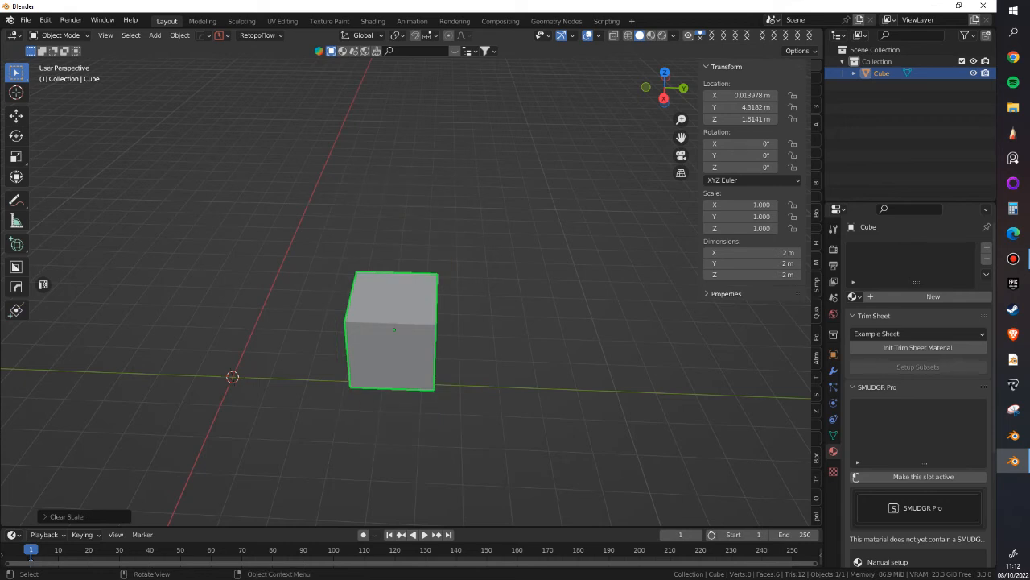
key(alt+g)
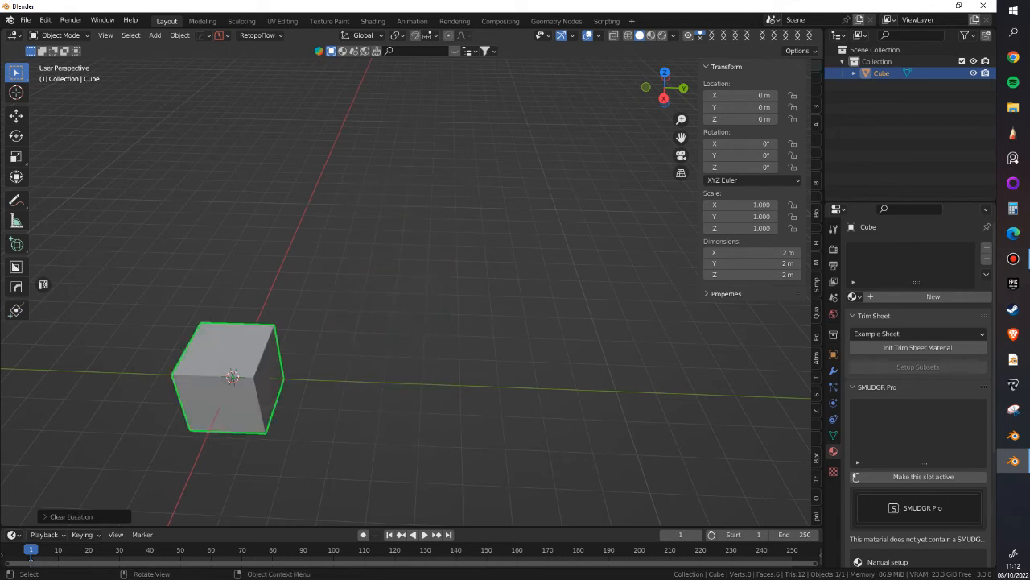
middle_drag(418, 306, 372, 308)
scroll(371, 308, down, 2)
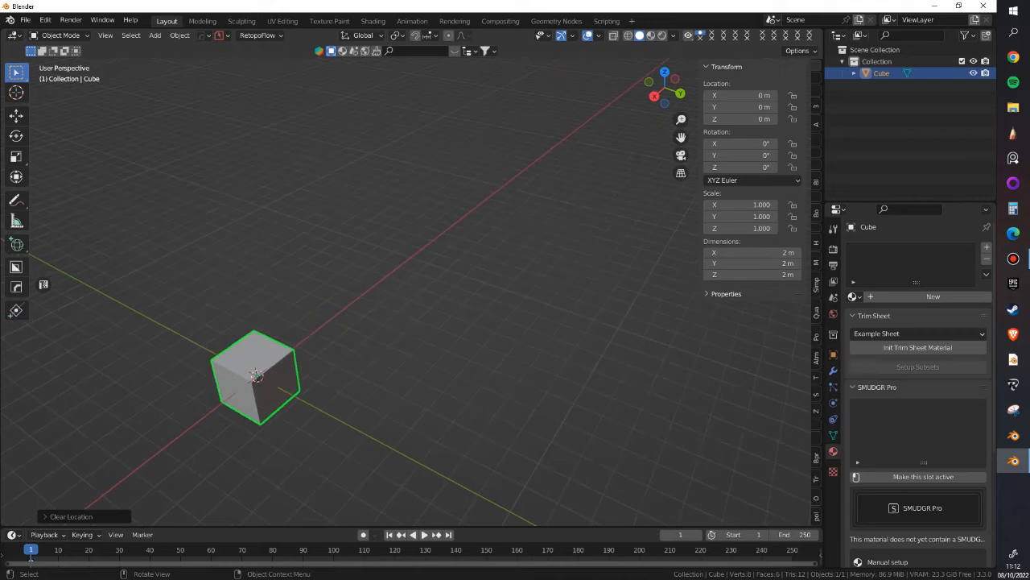
shift+middle_drag(371, 307, 389, 287)
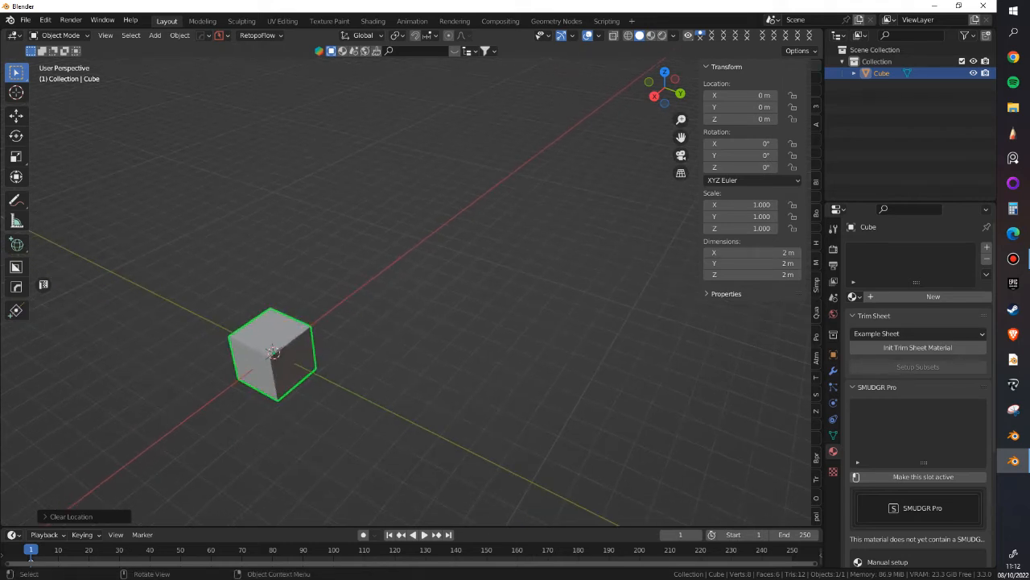
- Try moving the cube freely to about X -8.04 m, Y 9.75 m, Z 1.97 m, and clear its location
key(g)
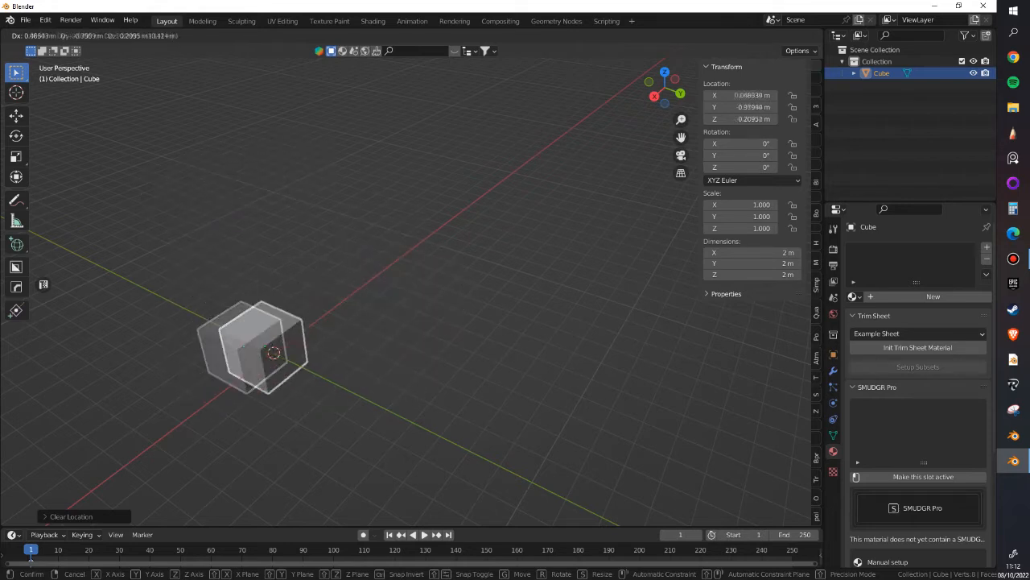
key(Escape)
key(g)
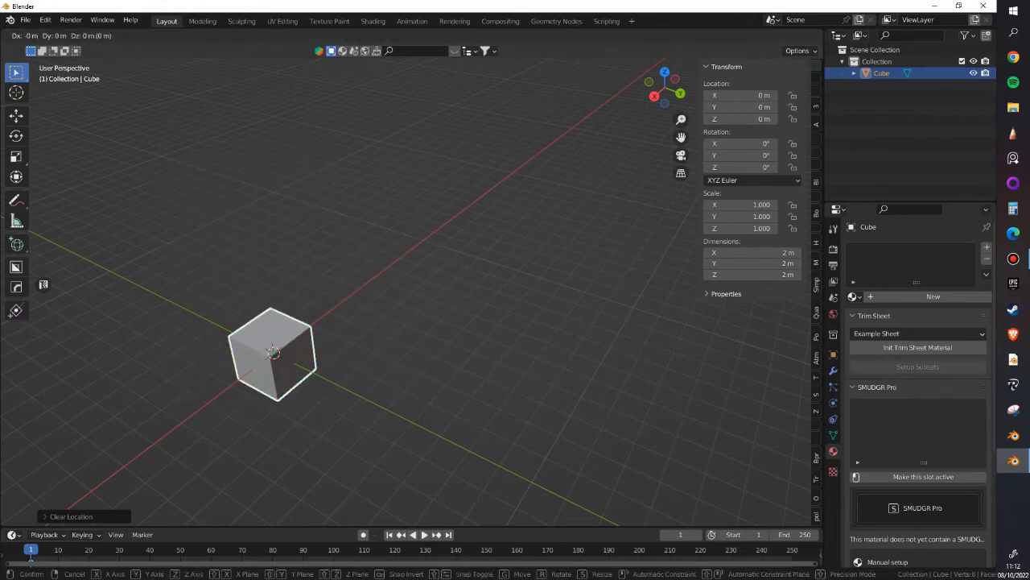
key(Escape)
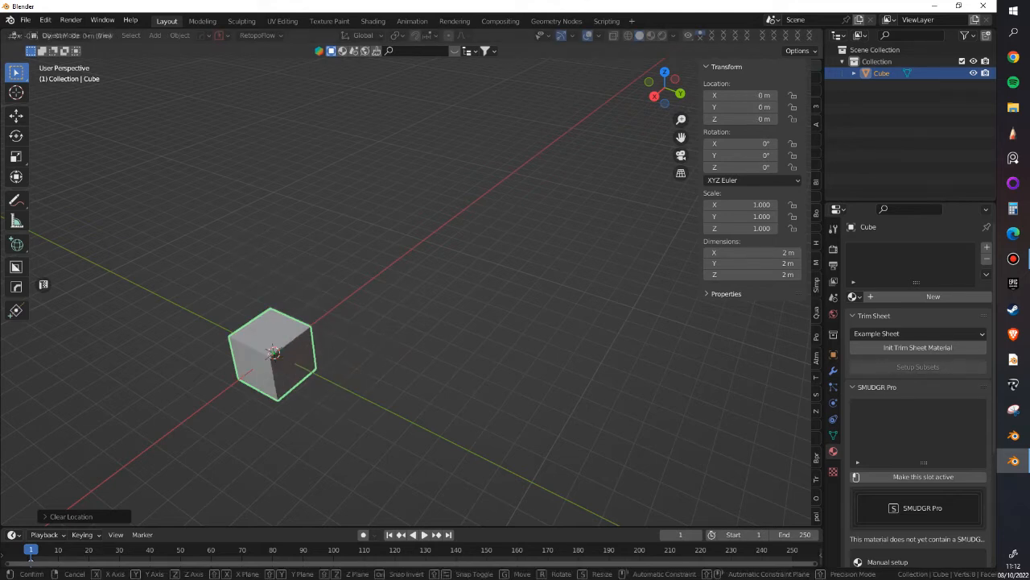
key(g)
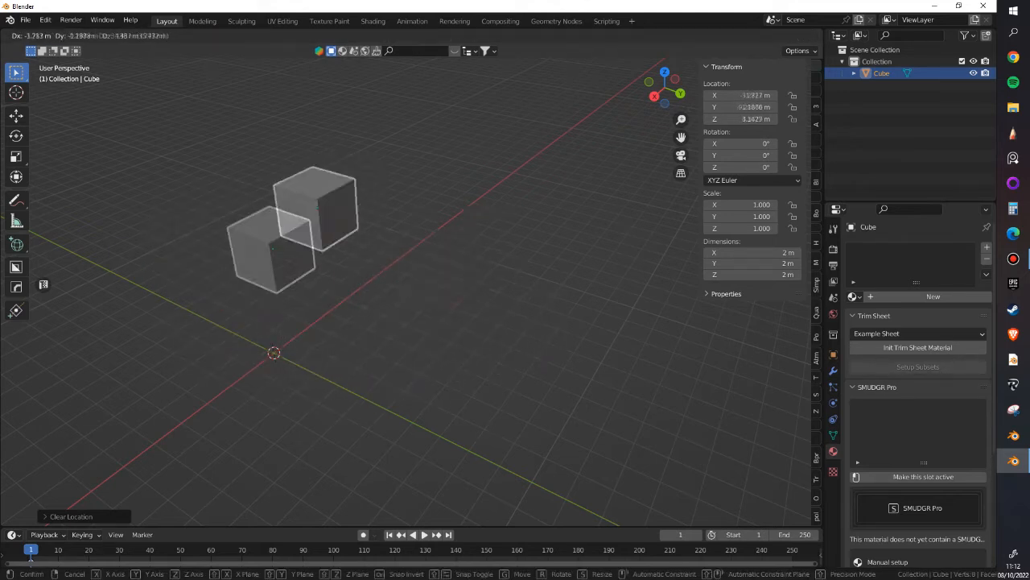
click(622, 287)
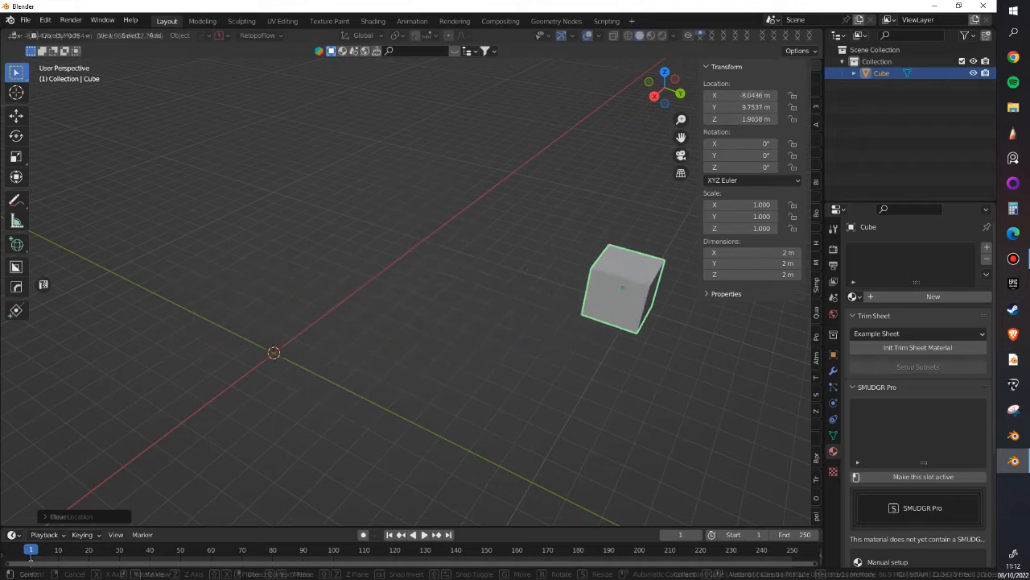
key(alt+g)
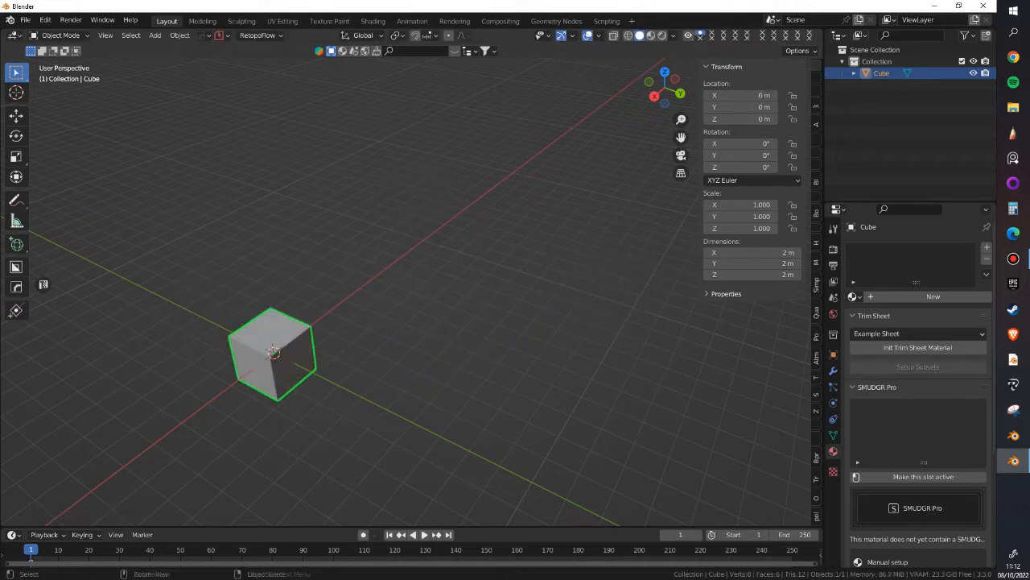
- Try moving the cube freely several times from different viewing angles, cancelling each move
key(g)
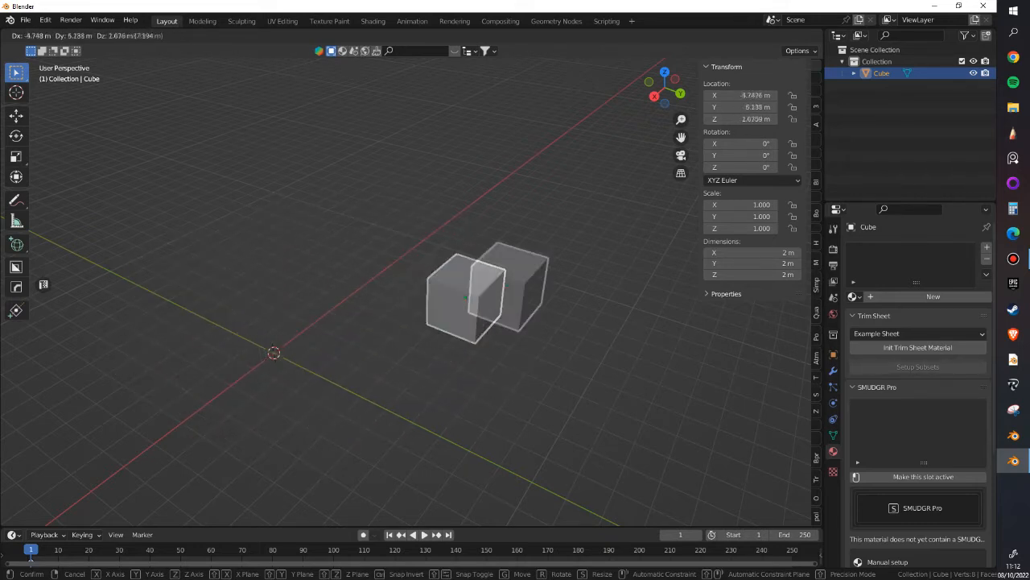
key(Escape)
key(g)
key(Escape)
key(g)
key(Escape)
key(g)
key(Escape)
middle_drag(515, 265, 483, 266)
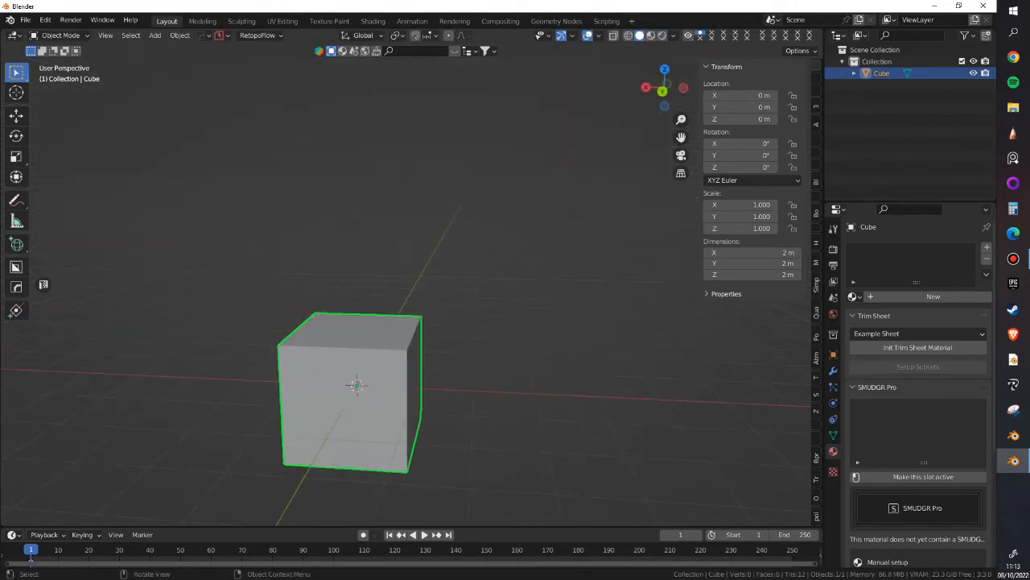
key(g)
key(Escape)
- Try moving the cube constrained to the global X, Y and Z axes in turn, and cancel the move
scroll(241, 256, down, 2)
middle_drag(241, 256, 290, 273)
scroll(278, 277, down, 1)
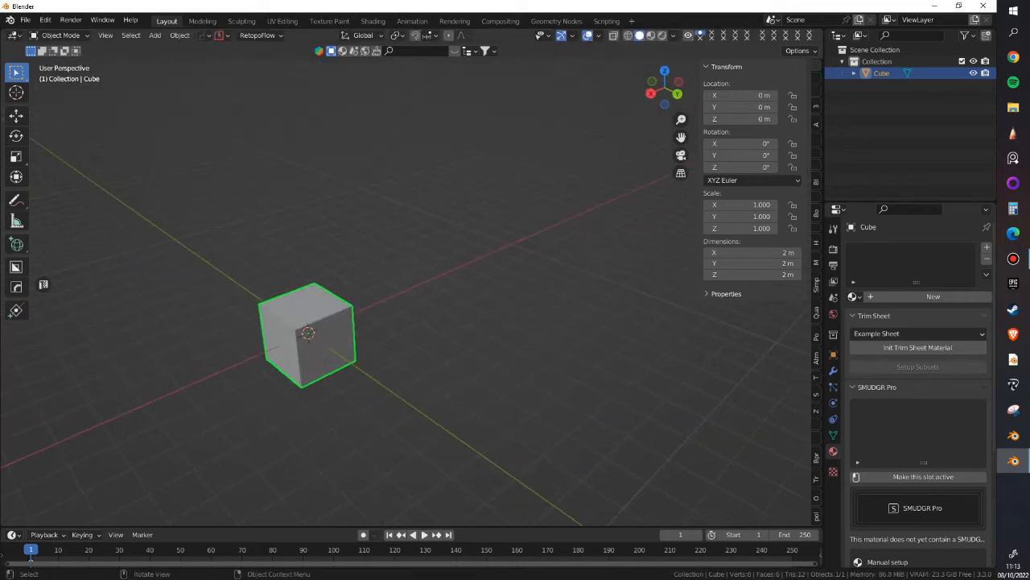
middle_drag(314, 339, 318, 339)
key(g)
key(x)
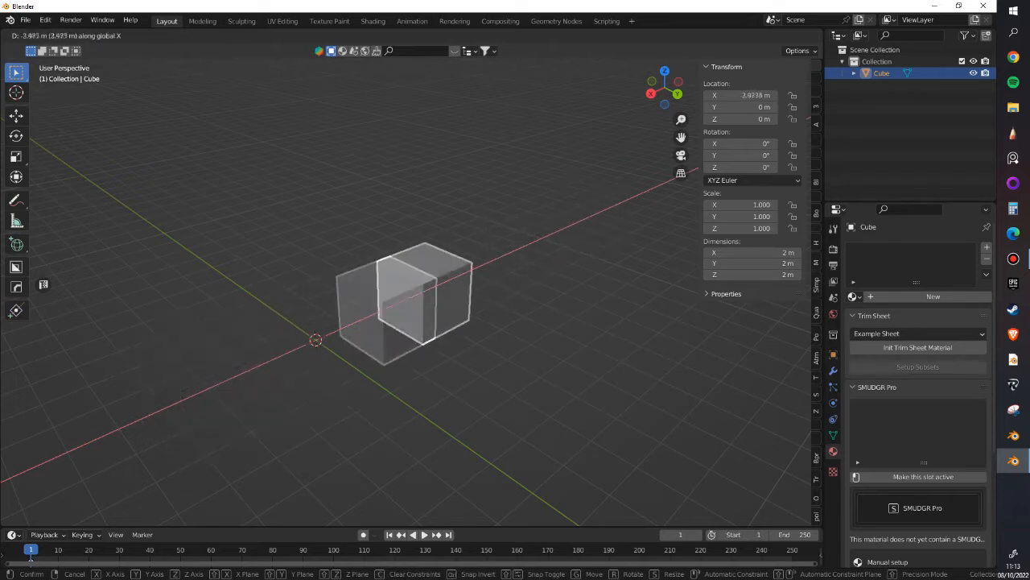
key(y)
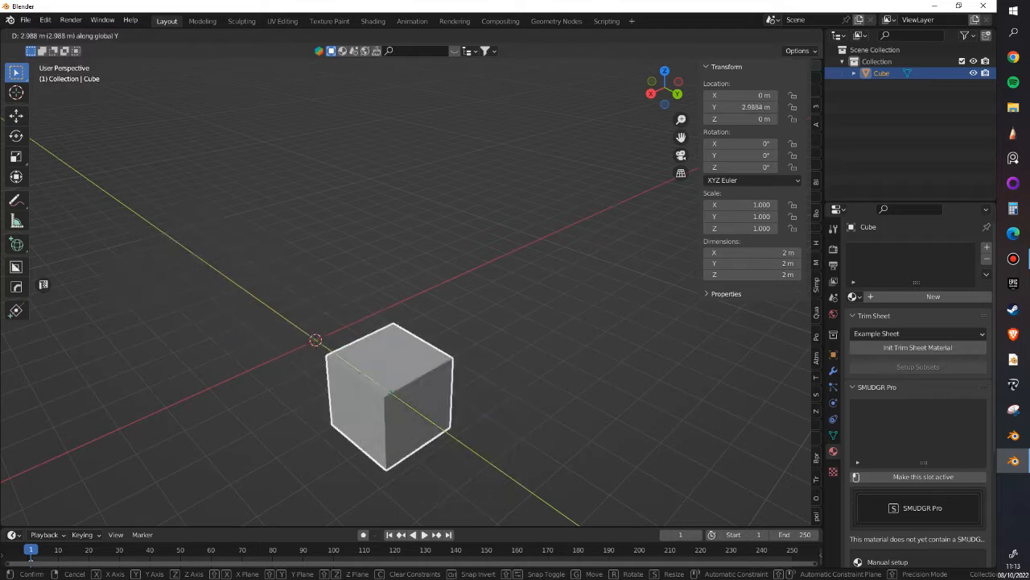
key(x)
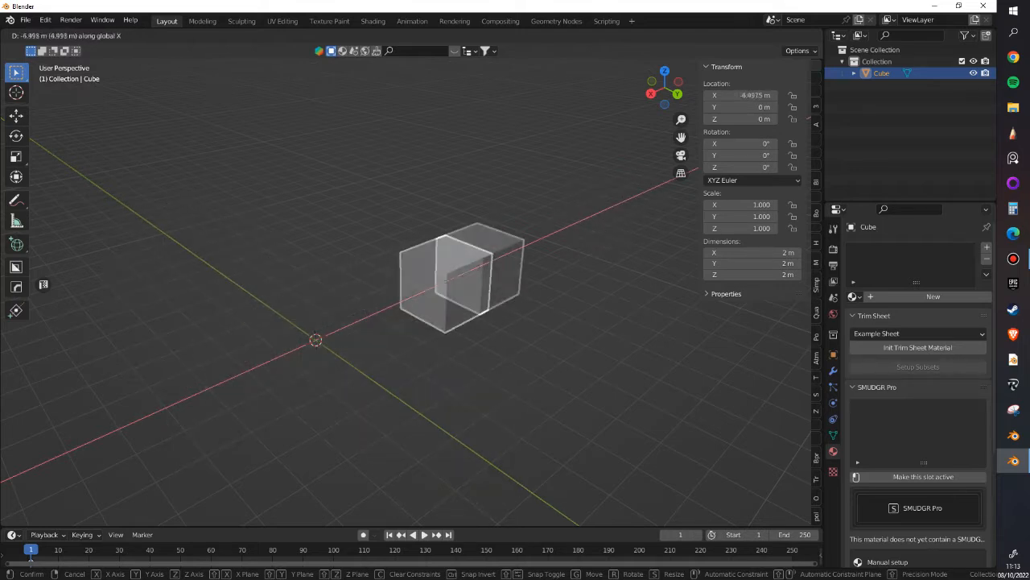
key(z)
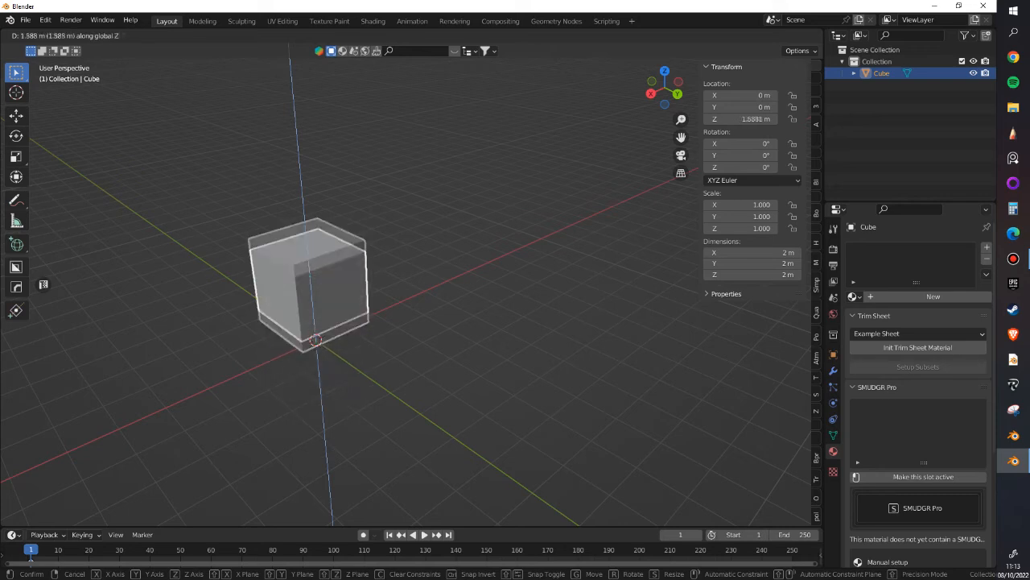
key(Escape)
- Try moving the cube with the global Z axis locked, switch to other axis constraints, and cancel the move
scroll(412, 290, down, 1)
shift+middle_drag(317, 329, 365, 329)
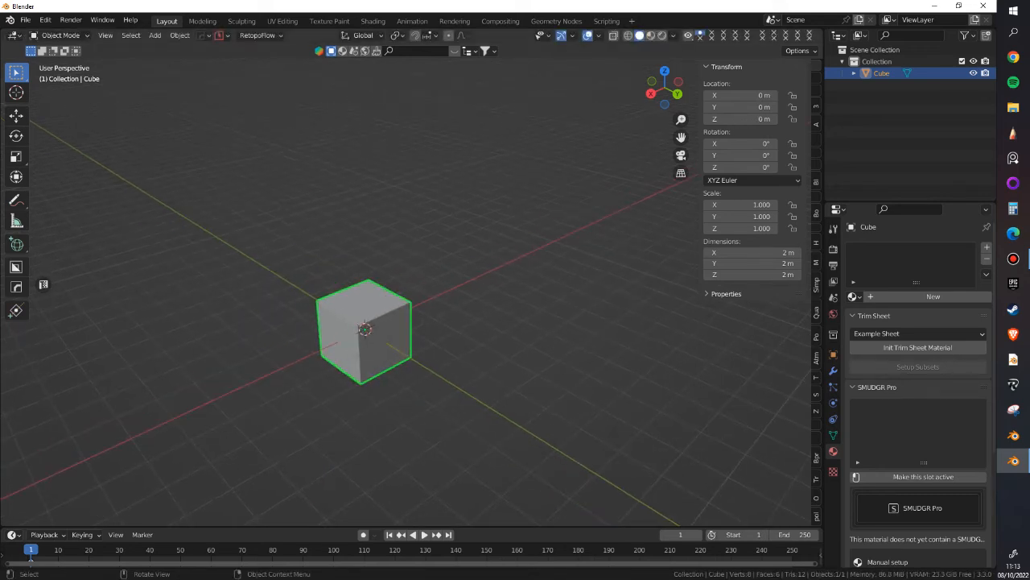
key(g)
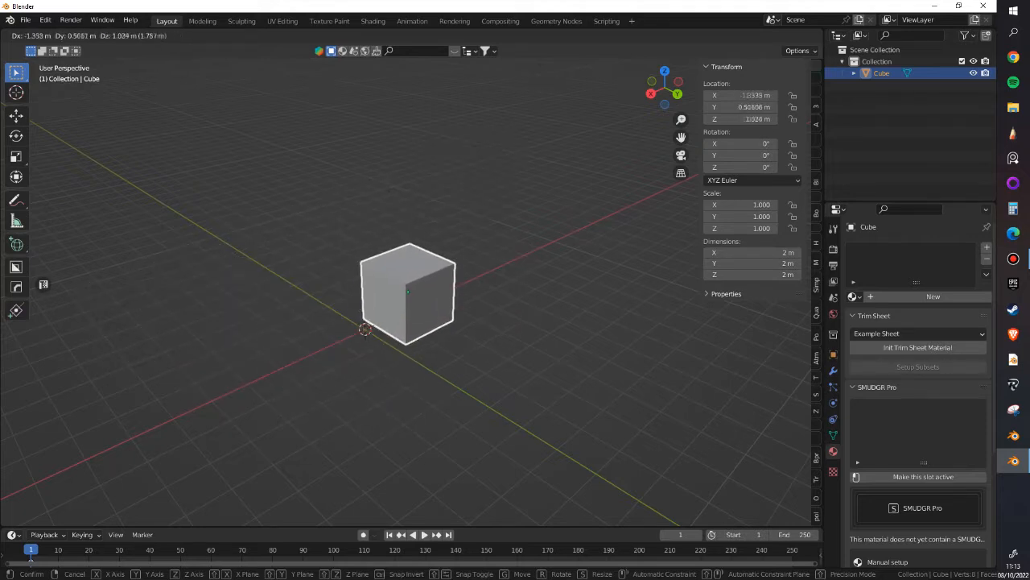
key(shift+z)
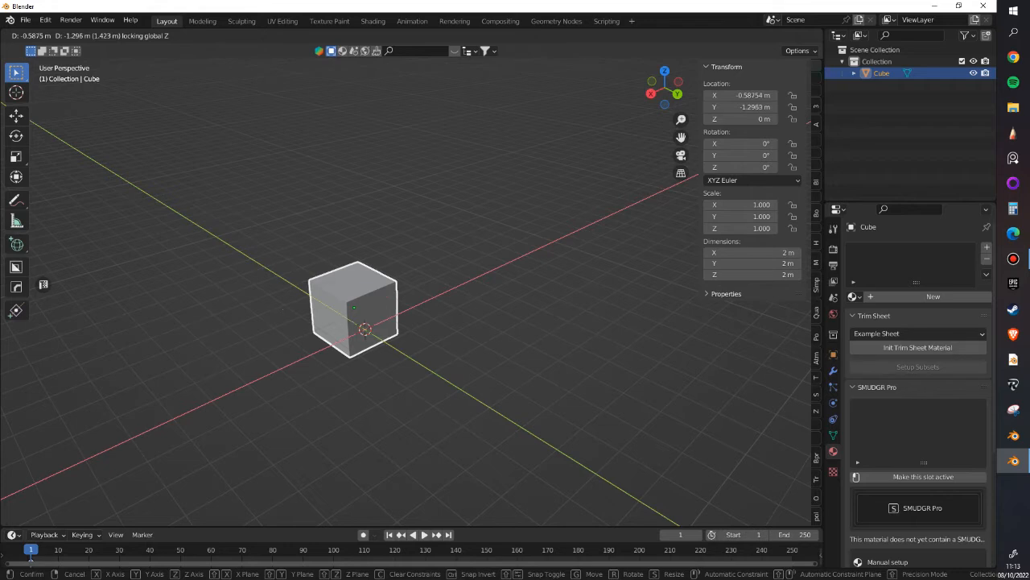
key(z)
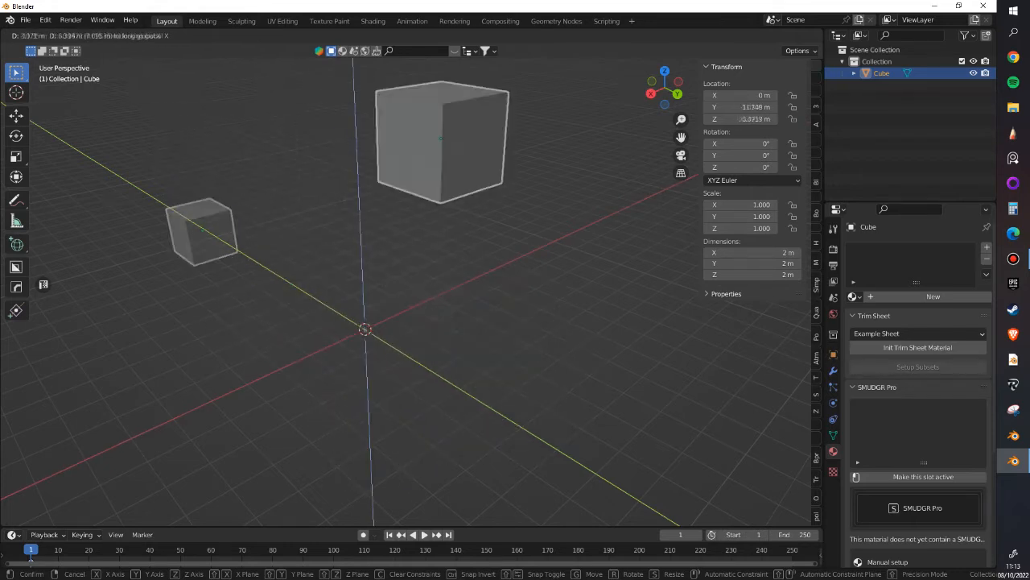
key(Escape)
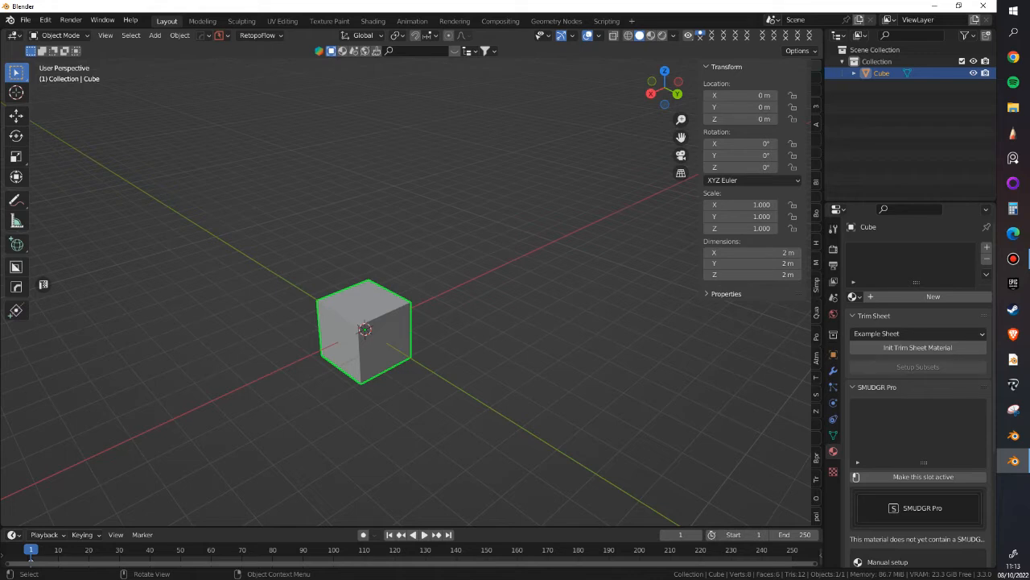
- With the Rotate tool active, try rotating the cube around the global Z axis and in trackball mode, and cancel
click(16, 136)
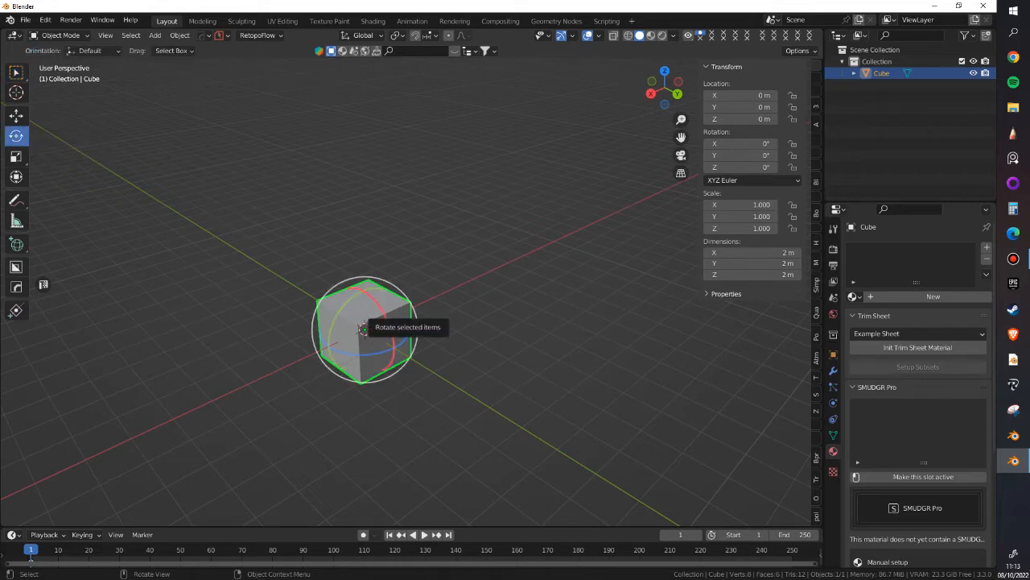
key(z)
key(Escape)
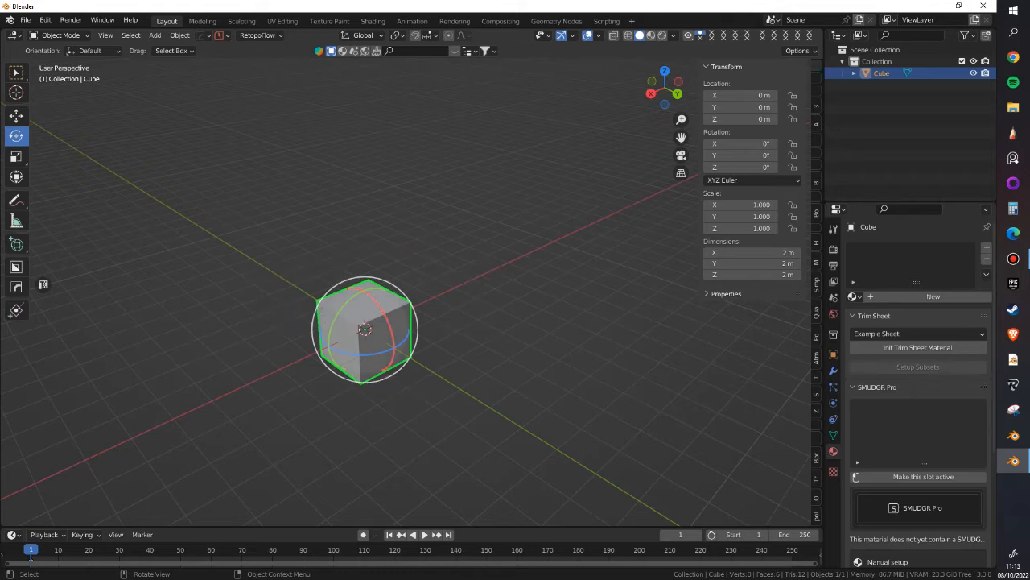
key(r)
key(z)
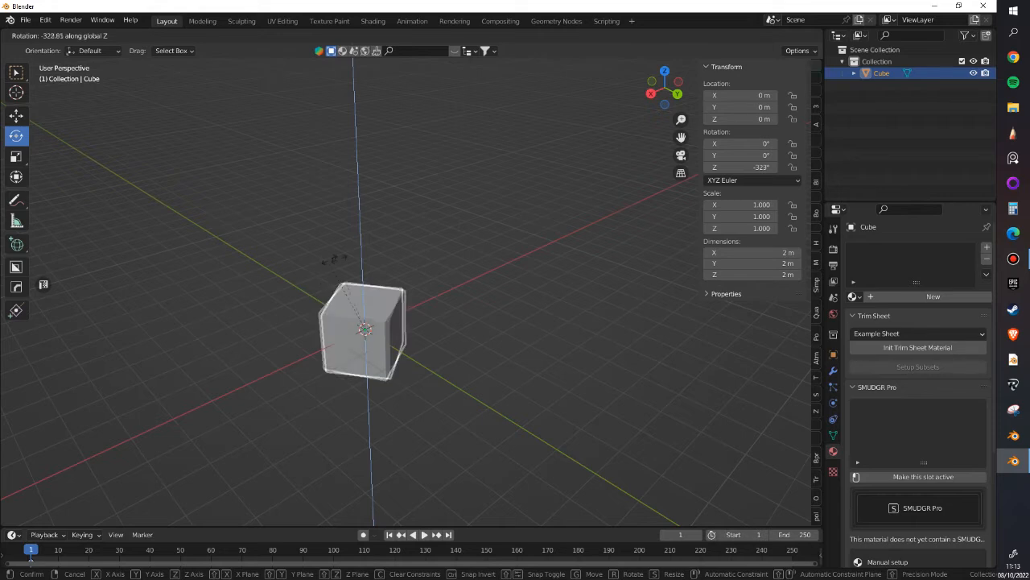
key(r)
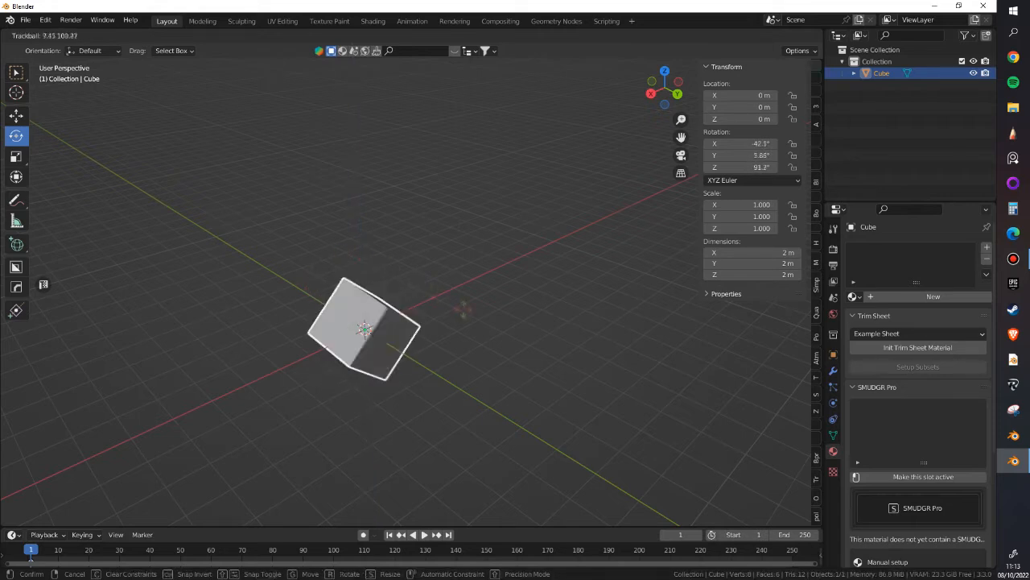
key(Escape)
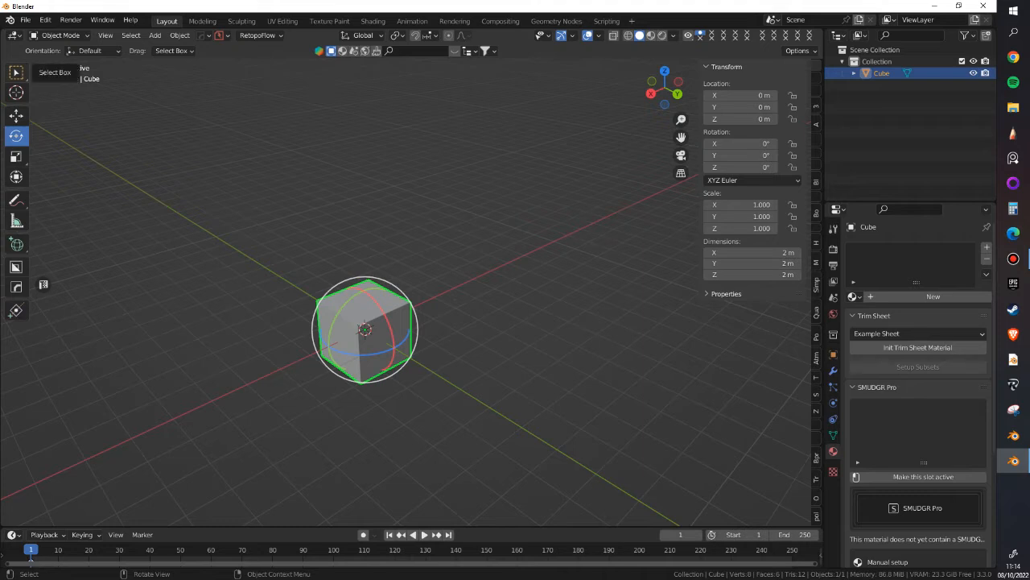
- Return to the Select Box tool and try rotating the cube around the global X and Y axes, cancelling each rotation
click(16, 72)
key(r)
key(x)
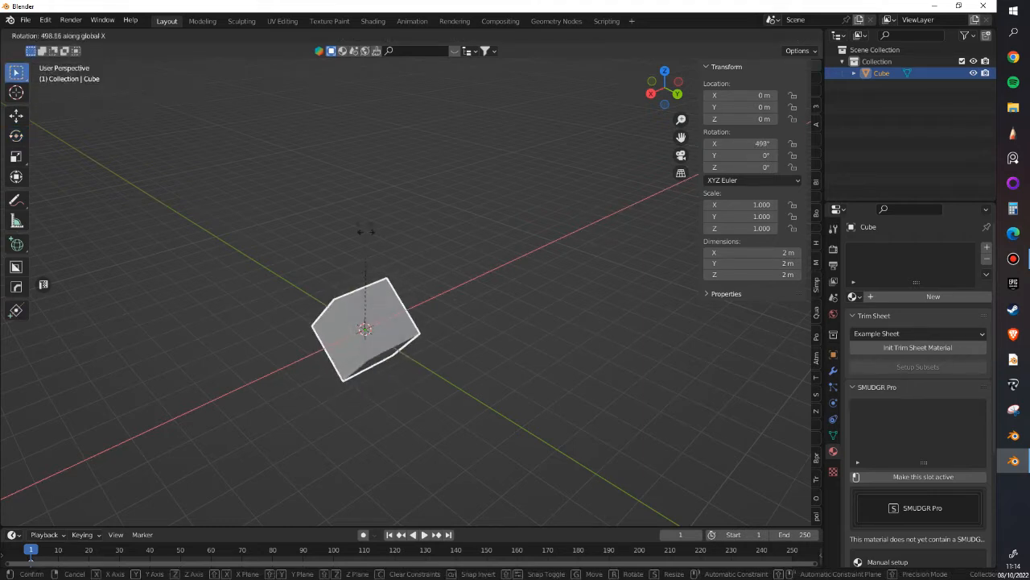
key(Escape)
key(r)
key(y)
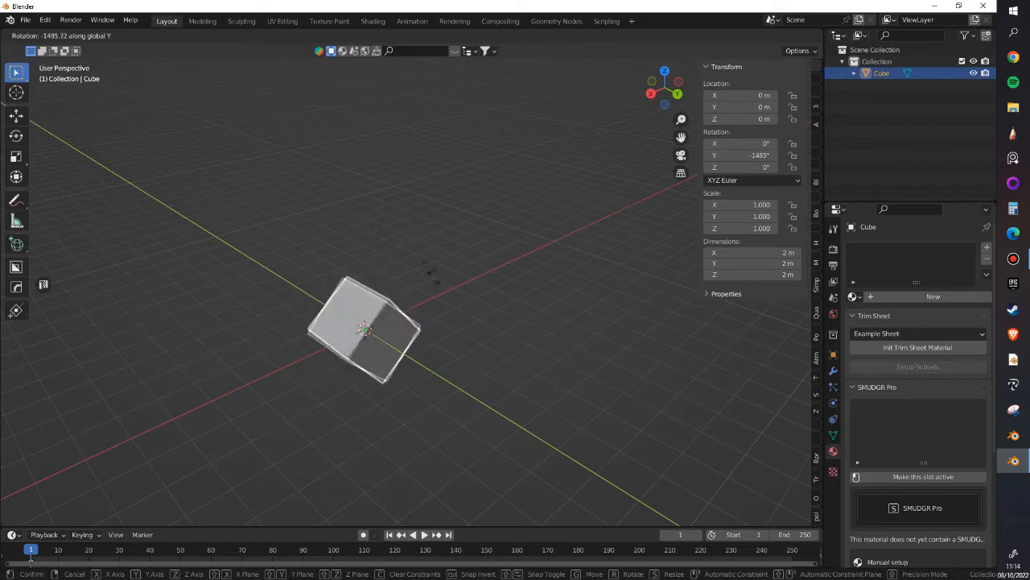
right_click(404, 193)
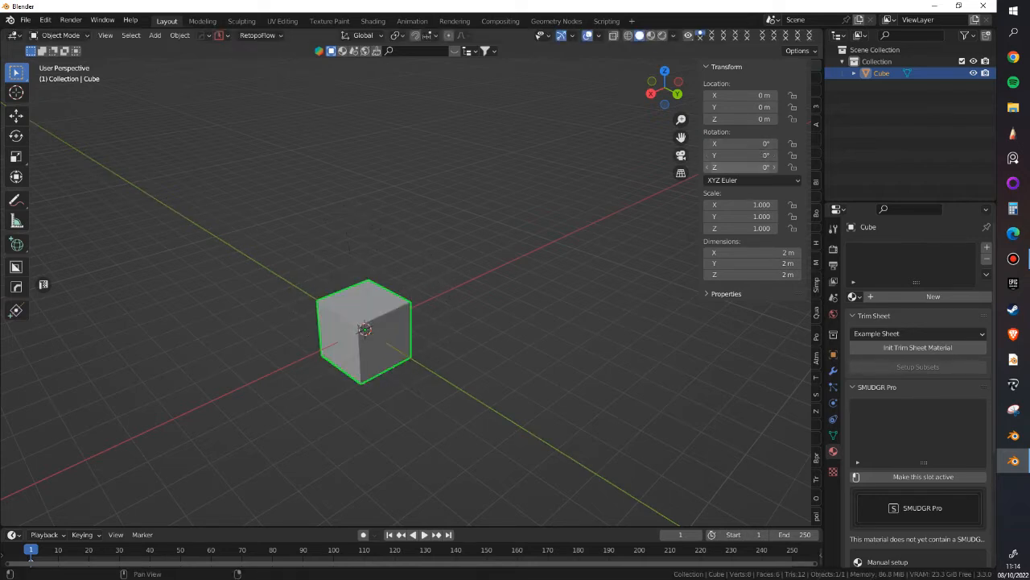
- Rotate the cube around the global Y axis and clear its rotation
key(r)
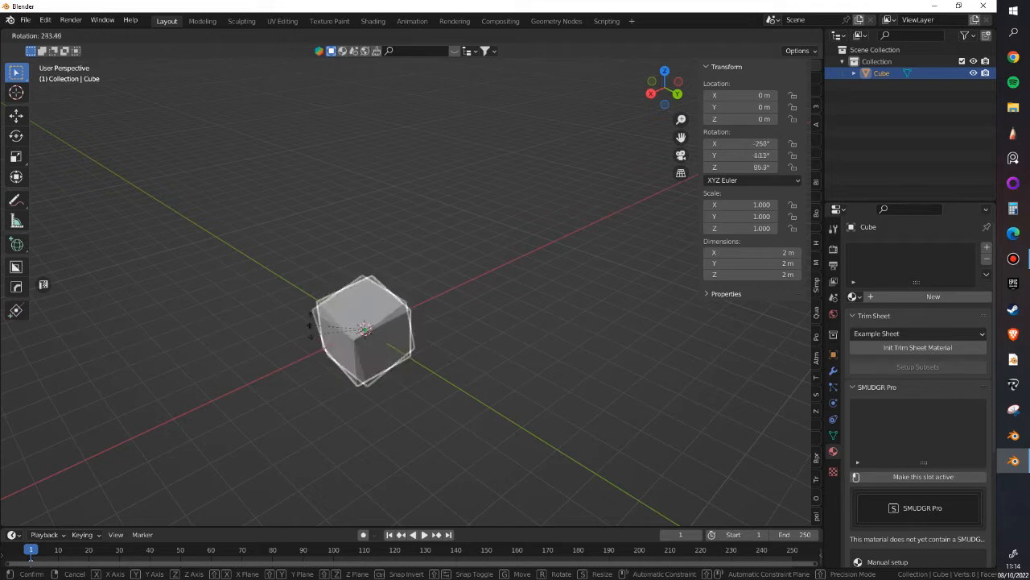
key(y)
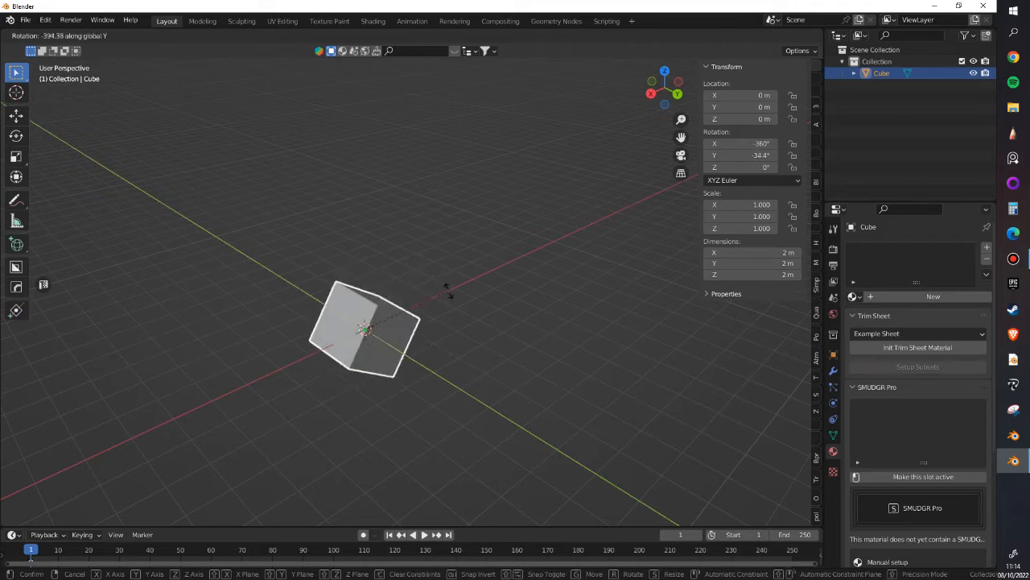
click(465, 368)
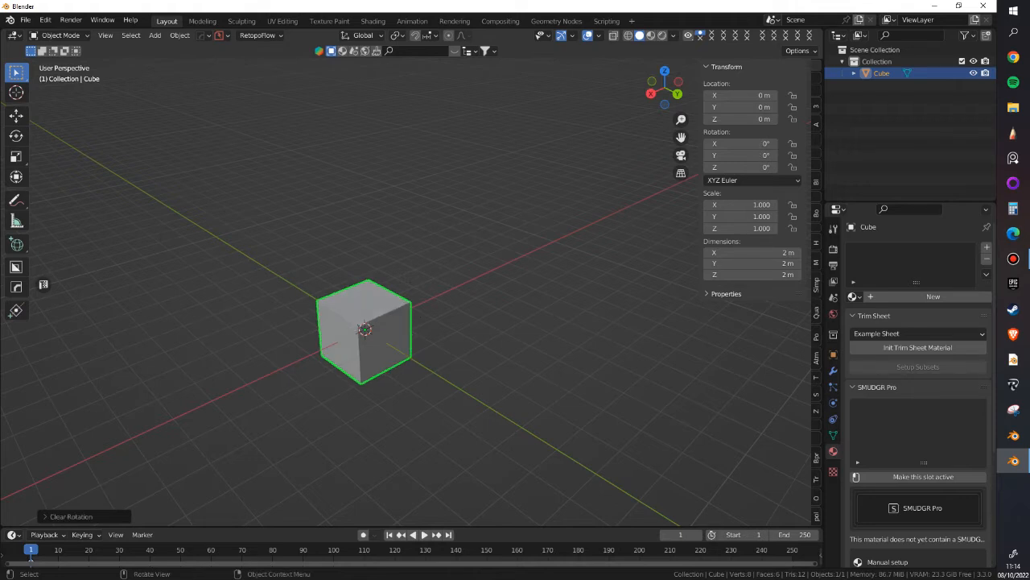
- Try scaling the cube with the global Z, Y and X axis locked in turn, cancelling each scale
key(s)
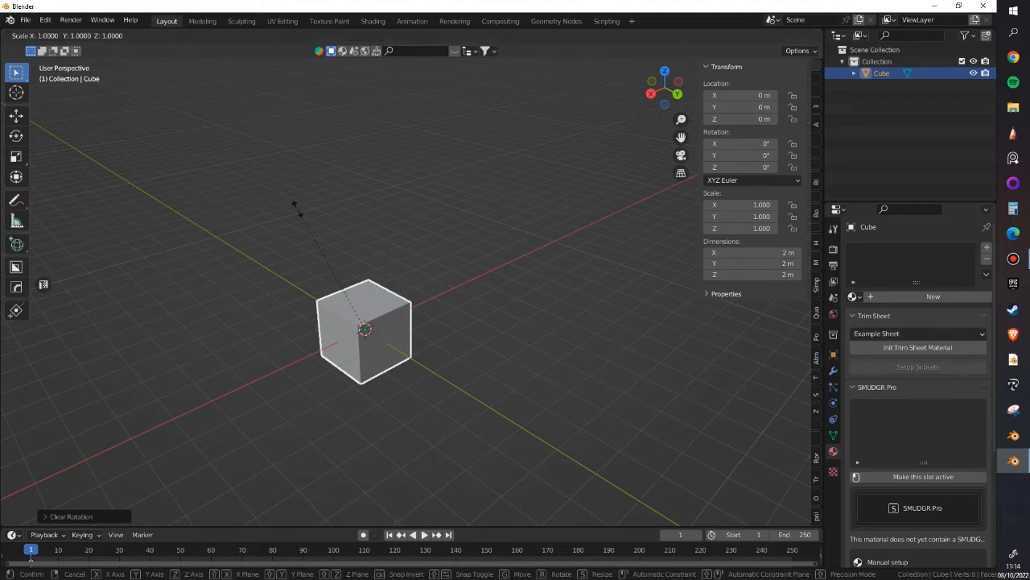
key(shift+z)
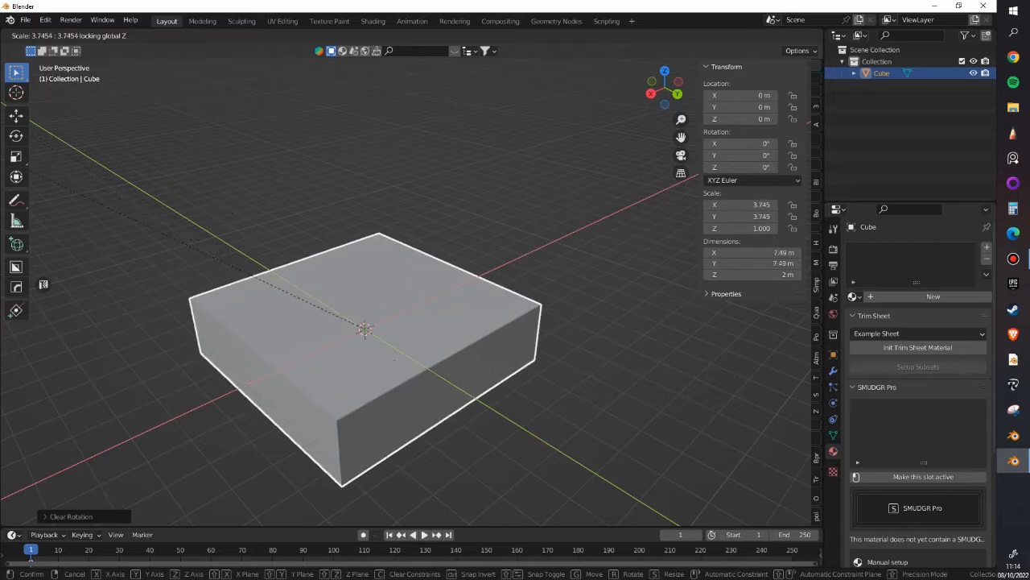
key(Escape)
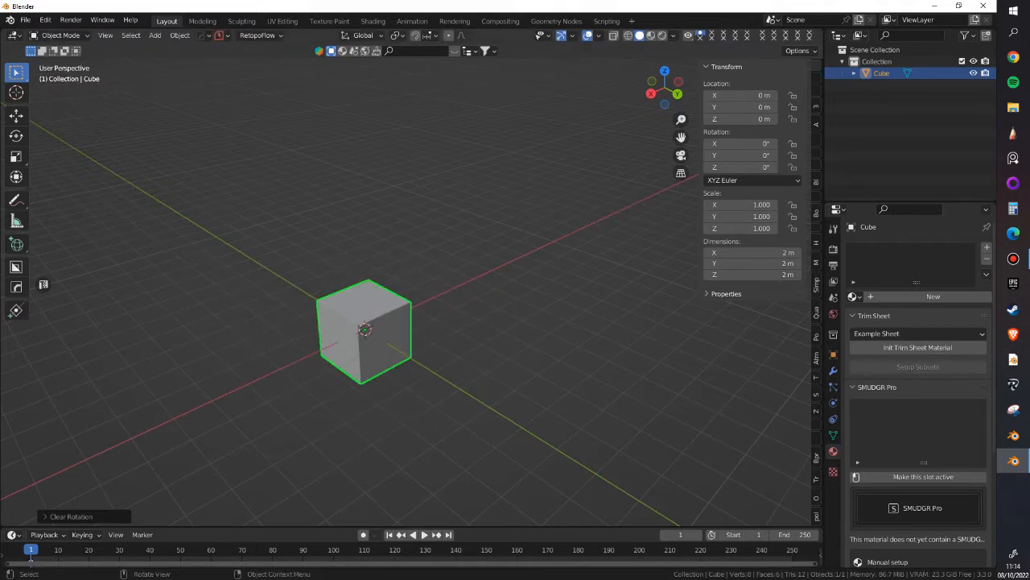
key(s)
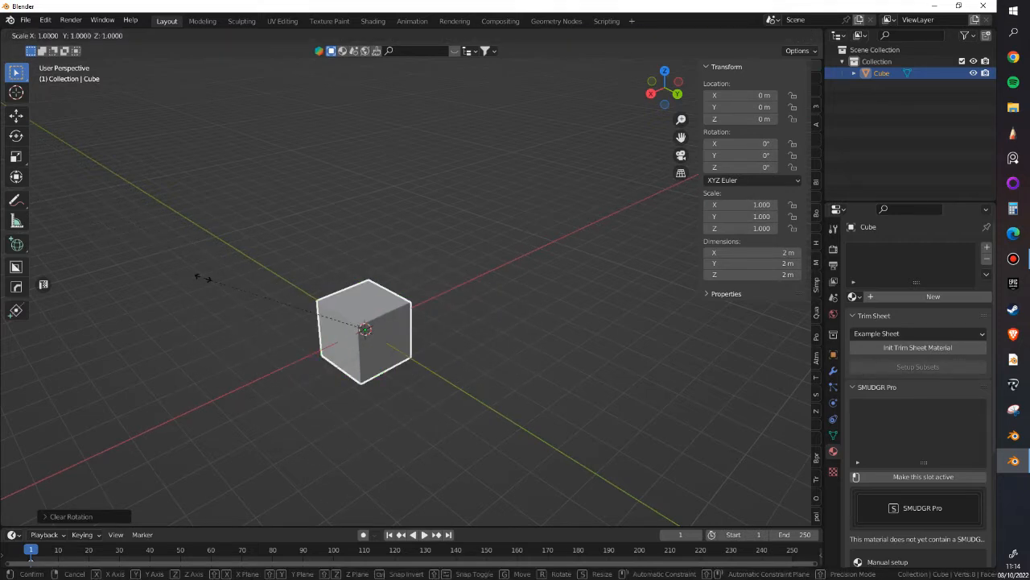
key(shift+y)
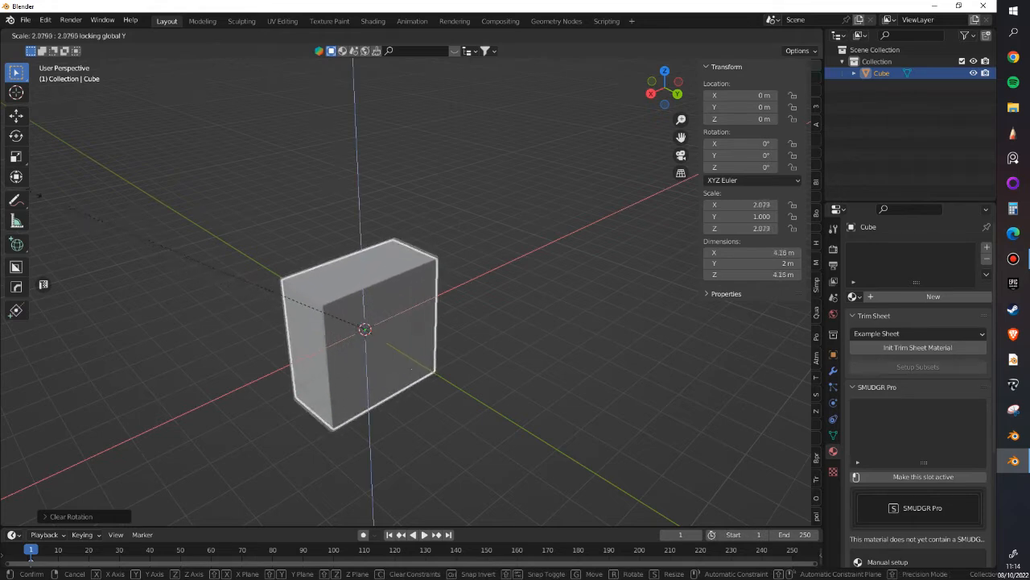
key(Escape)
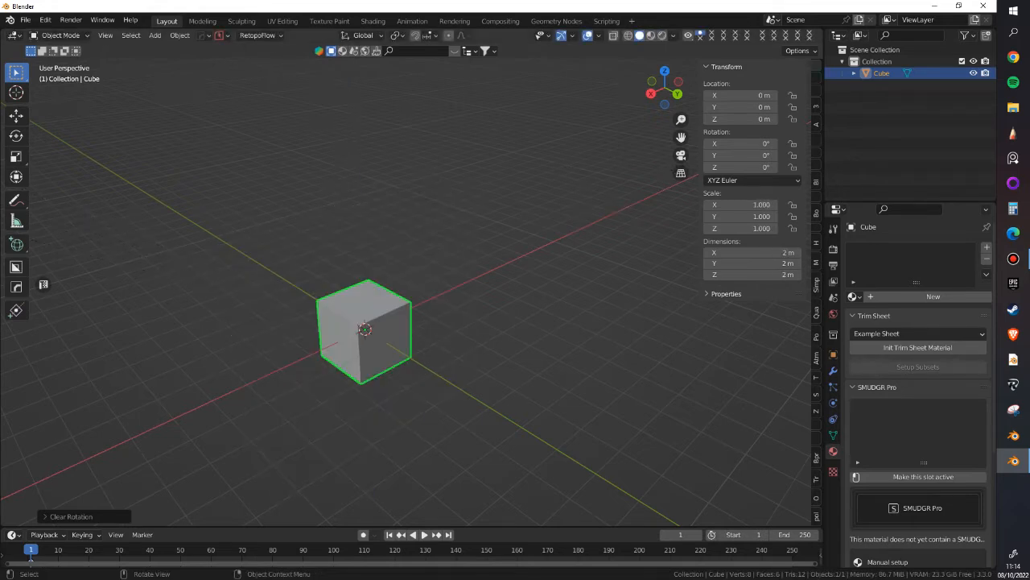
key(s)
key(shift+x)
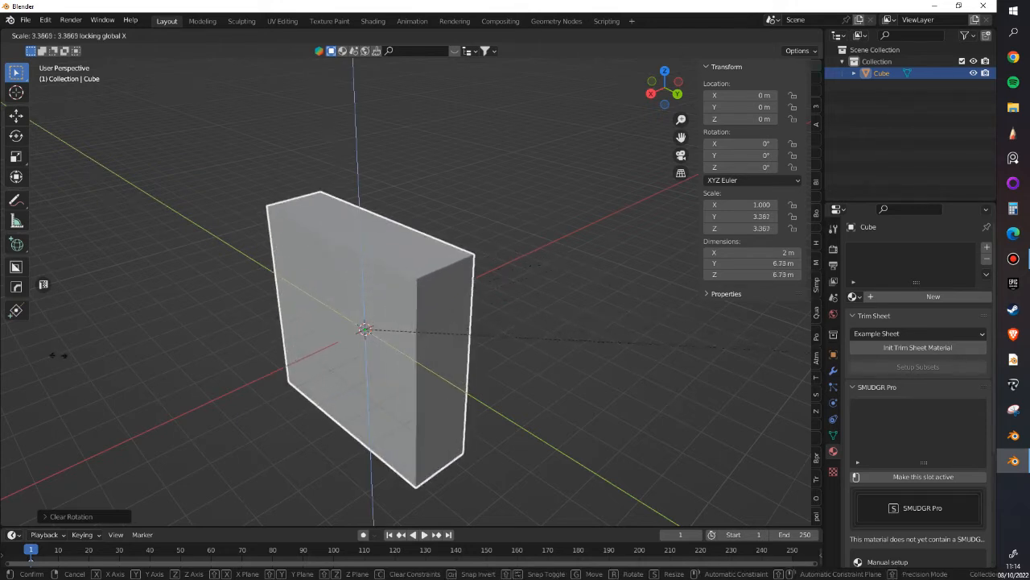
key(Escape)
- Try scaling the cube along the global Z, X and Y axes one at a time, cancelling each scale
middle_drag(749, 346, 289, 318)
key(s)
key(z)
right_click(252, 71)
key(s)
key(x)
right_click(442, 275)
key(s)
key(y)
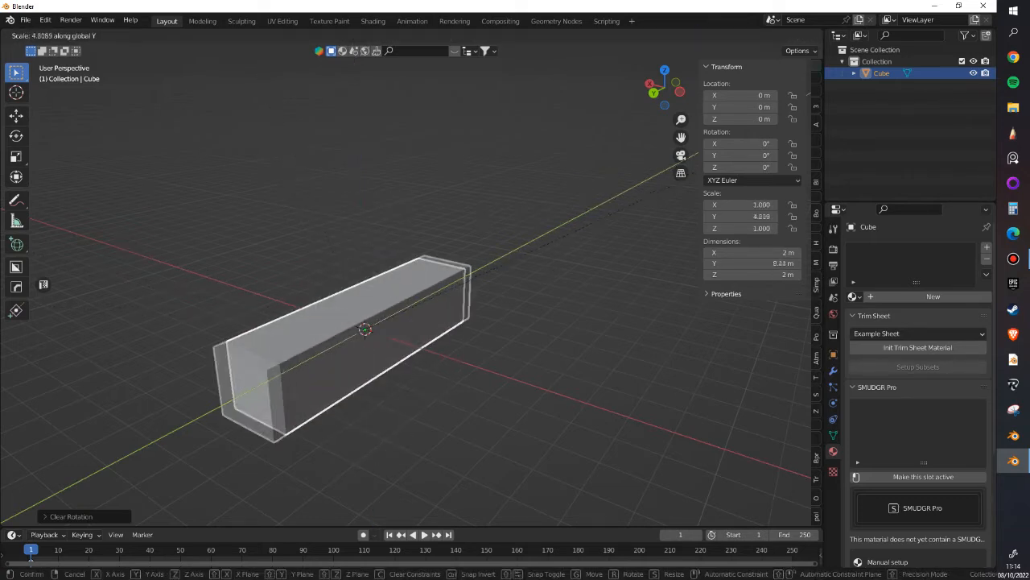
key(Escape)
- Stretch the cube along the global Y axis to a scale of about 4.07
middle_drag(282, 322, 376, 326)
scroll(398, 326, up, 1)
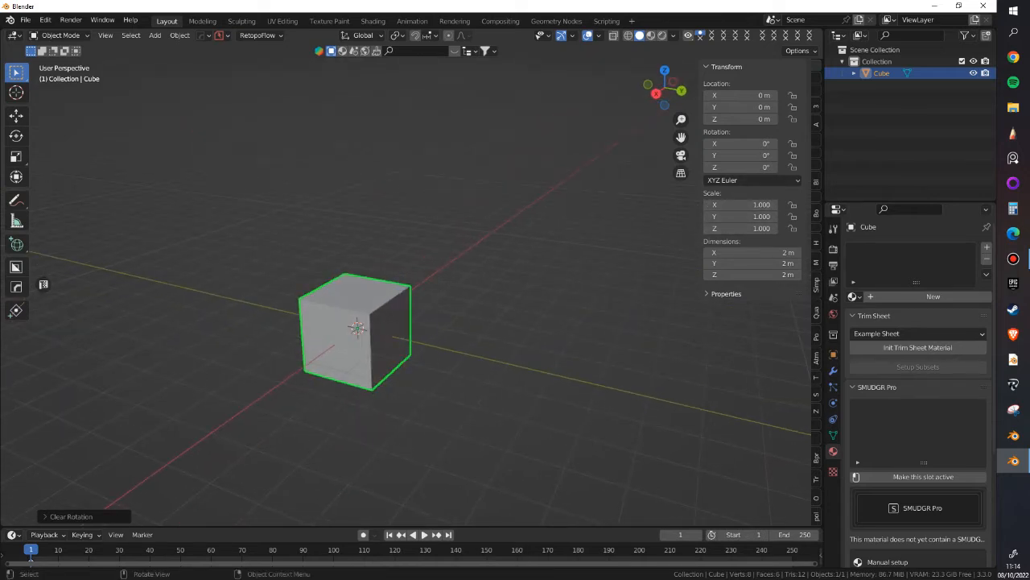
key(s)
key(x)
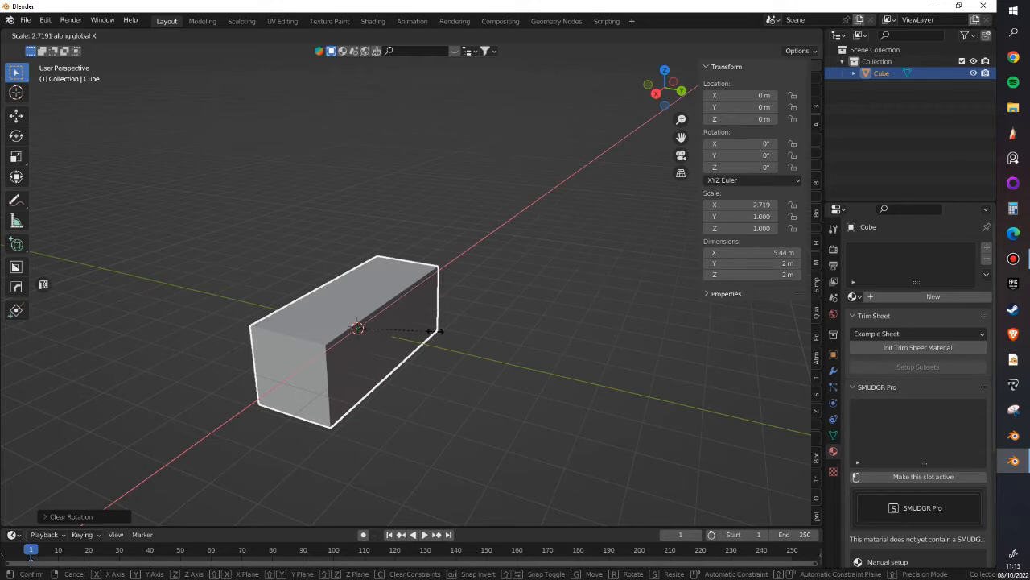
key(y)
click(473, 338)
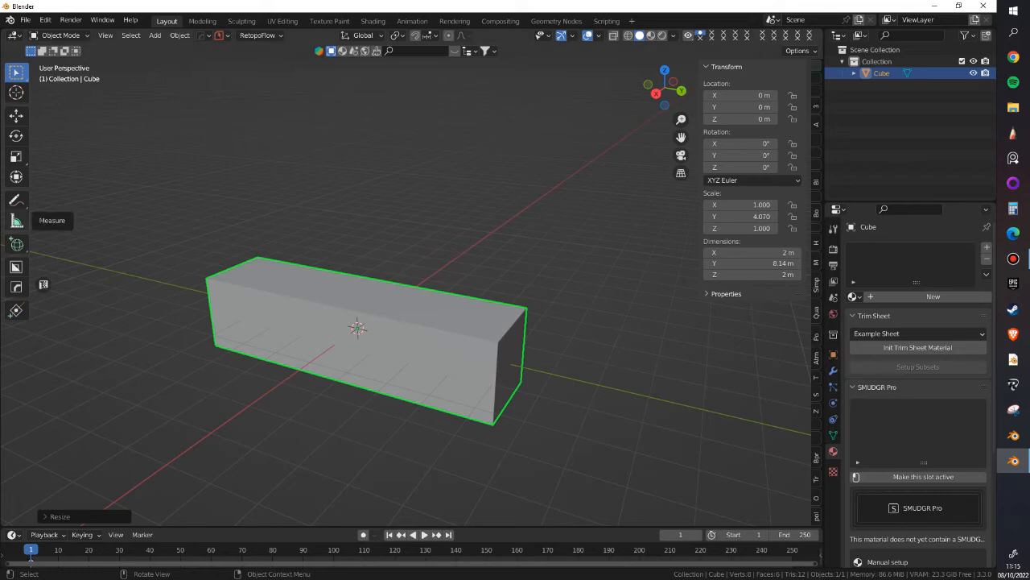
- With the Measure tool, measure the edges of the stretched cube's end face, snapping to its corners
click(17, 222)
middle_drag(475, 403, 445, 410)
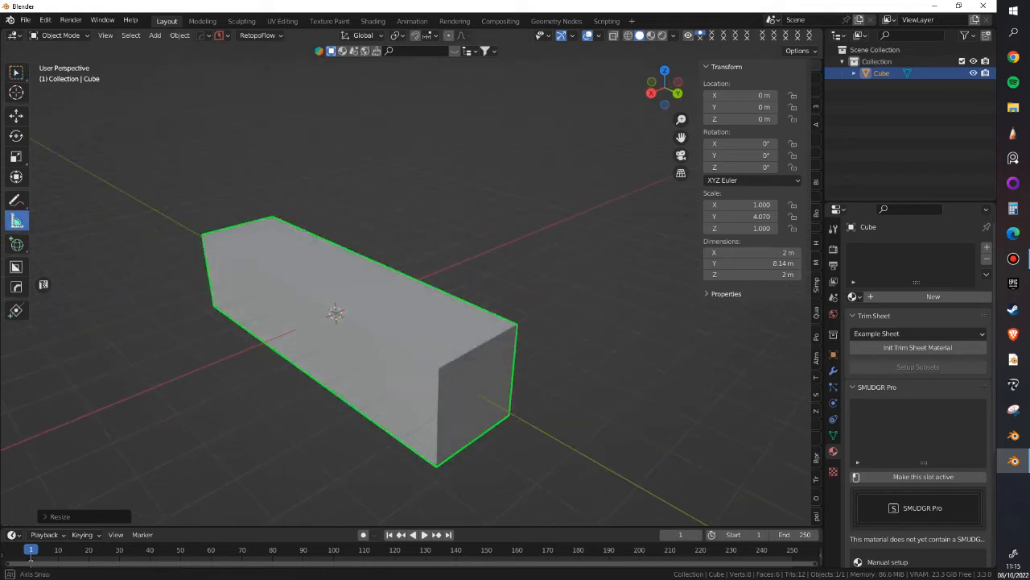
ctrl+drag(437, 466, 508, 414)
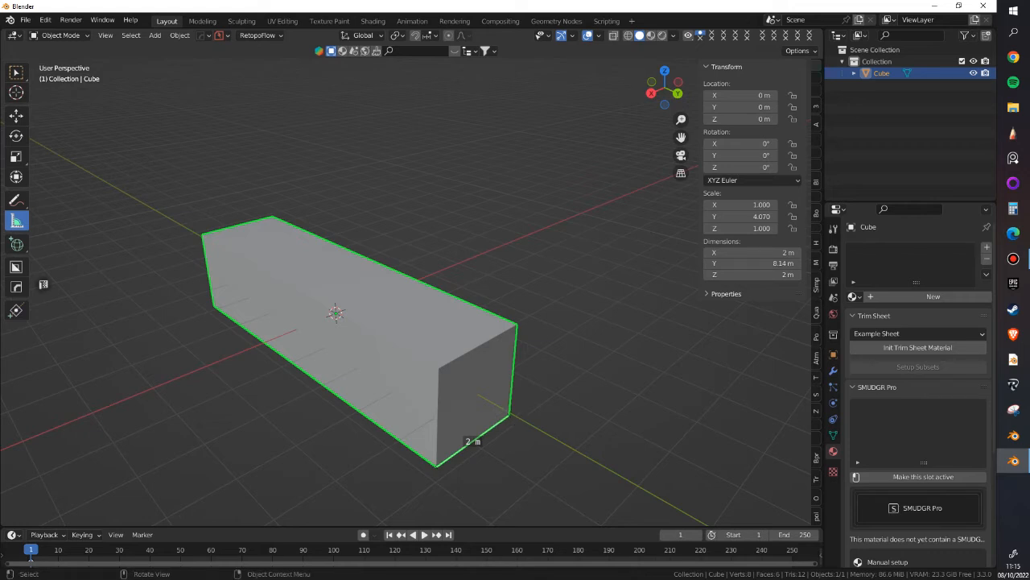
mouse_move(438, 367)
ctrl+mouse_down()
mouse_move(517, 324)
mouse_move(435, 465)
mouse_move(437, 356)
mouse_move(439, 367)
ctrl+mouse_up()
ctrl+drag(435, 465, 439, 367)
- Remove the measurements from the stretched cube and return to the Select Box tool
key(x)
key(x)
key(Return)
key(ctrl+z)
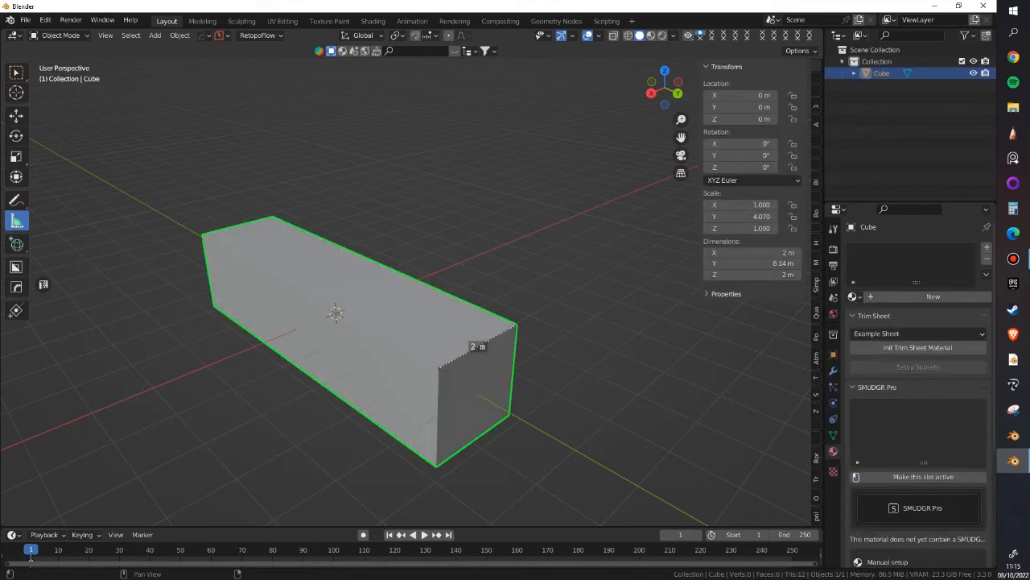
key(ctrl+z)
scroll(405, 292, down, 2)
click(16, 73)
- In Edit Mode with edge selection, try bevelling the top edge at the stretched cube's end, cancel, and return to Object Mode
middle_drag(386, 291, 425, 292)
scroll(425, 292, up, 2)
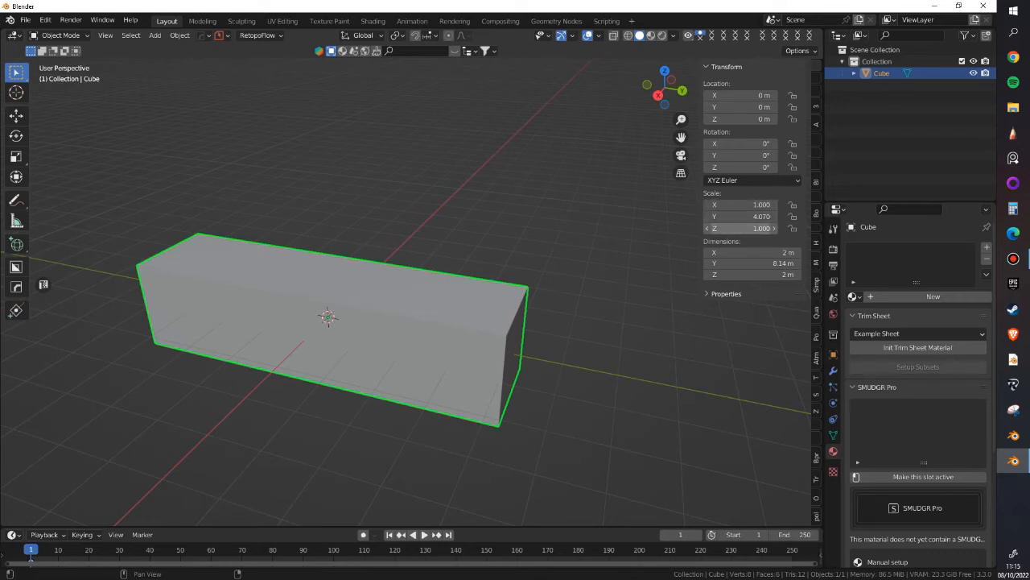
scroll(509, 274, up, 1)
middle_drag(510, 274, 498, 280)
key(Tab)
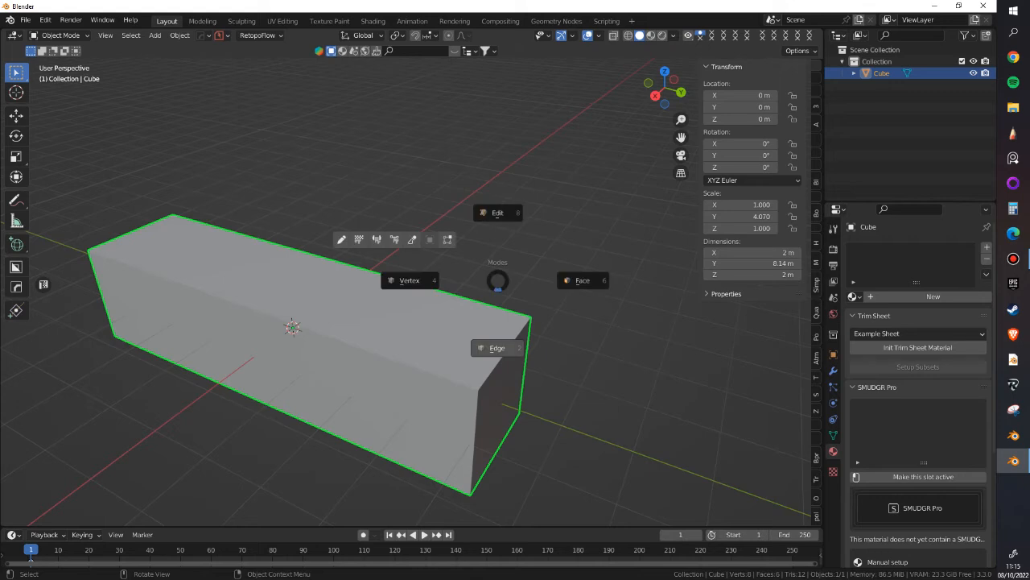
click(494, 347)
middle_drag(494, 347, 497, 325)
key(ctrl+b)
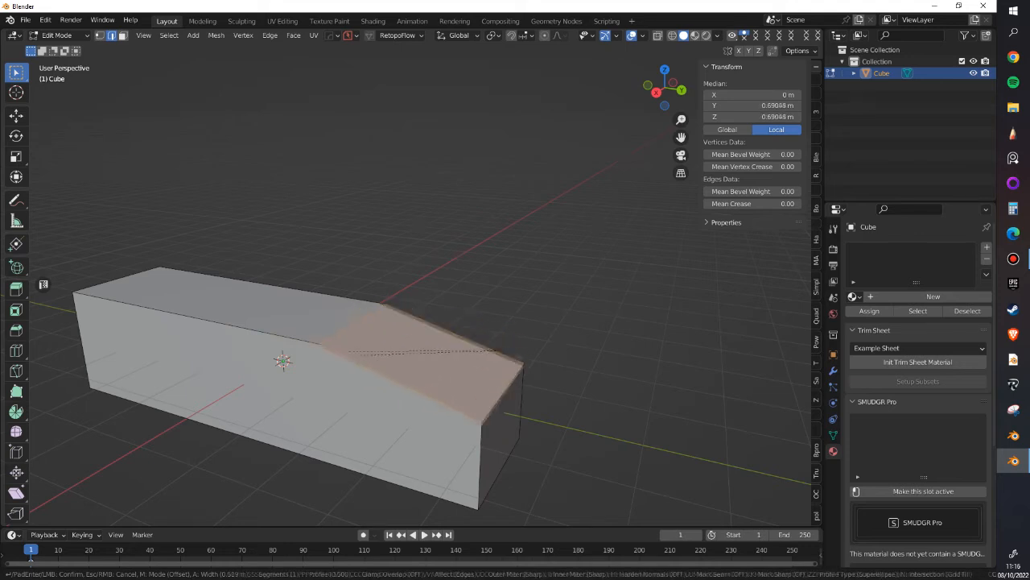
key(Escape)
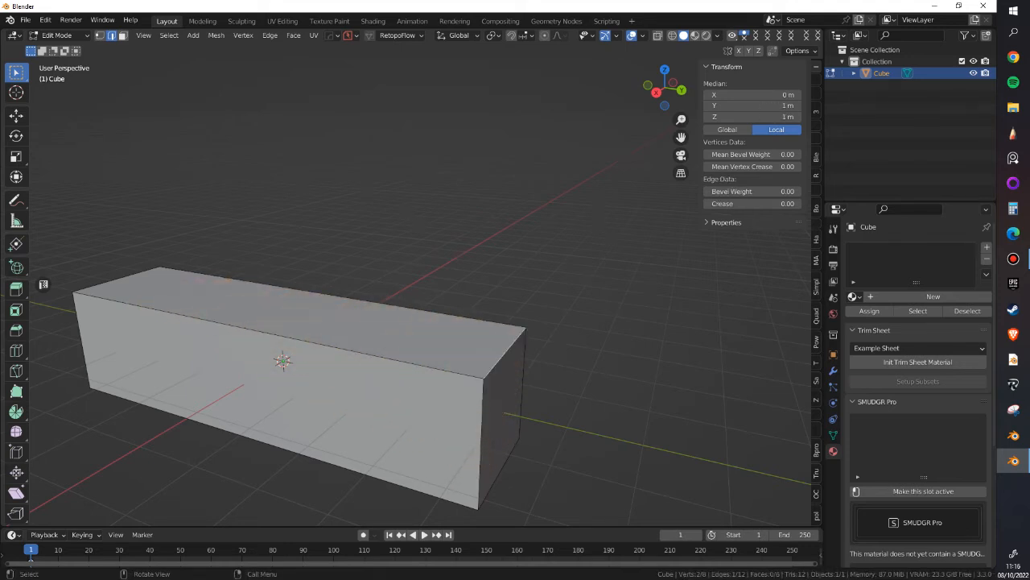
key(Tab)
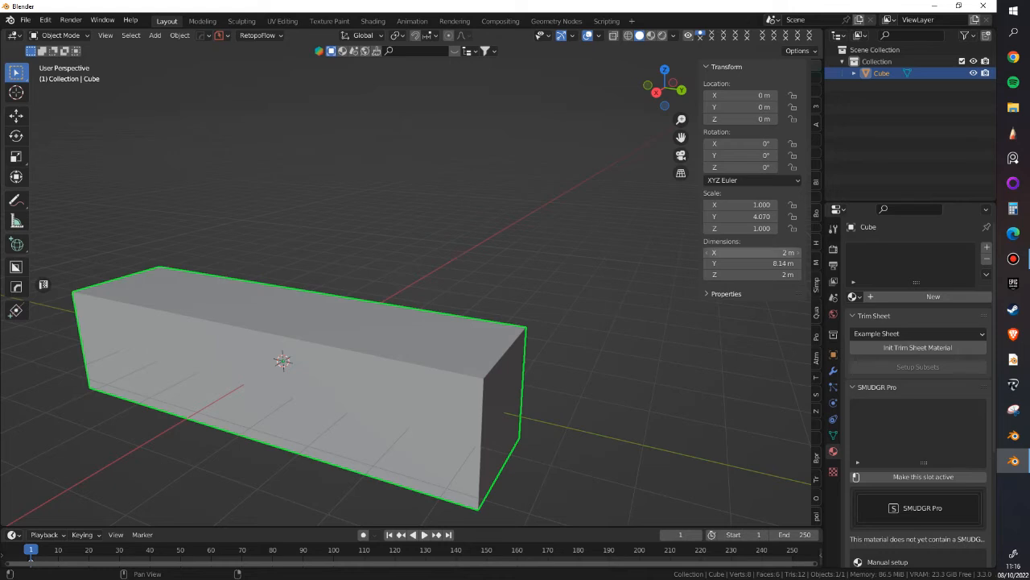
- Show the stretched cube's modifier properties and look at the modifiers available to add
scroll(322, 363, down, 2)
middle_drag(322, 354, 322, 330)
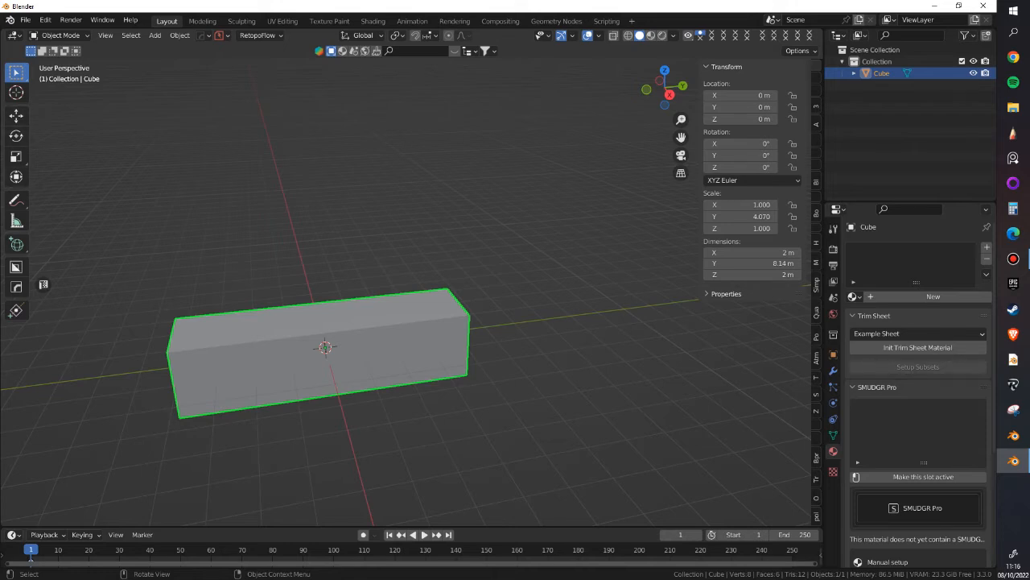
click(833, 370)
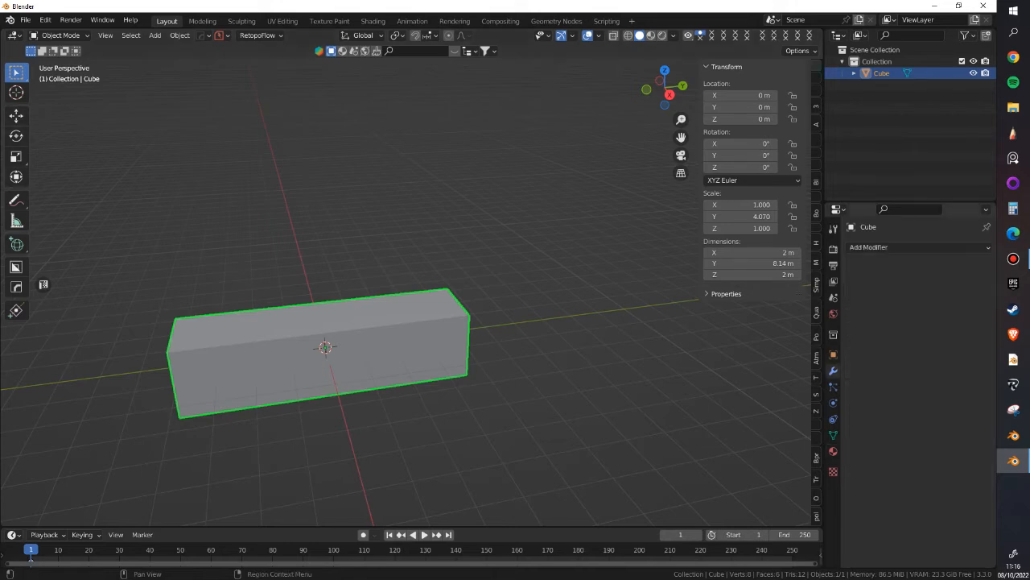
click(918, 247)
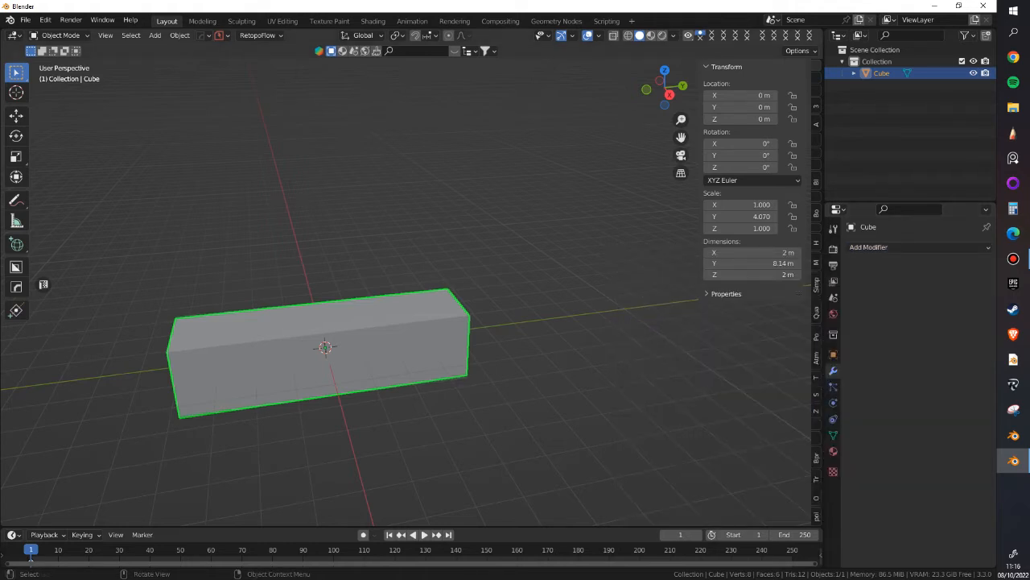
middle_drag(451, 322, 395, 322)
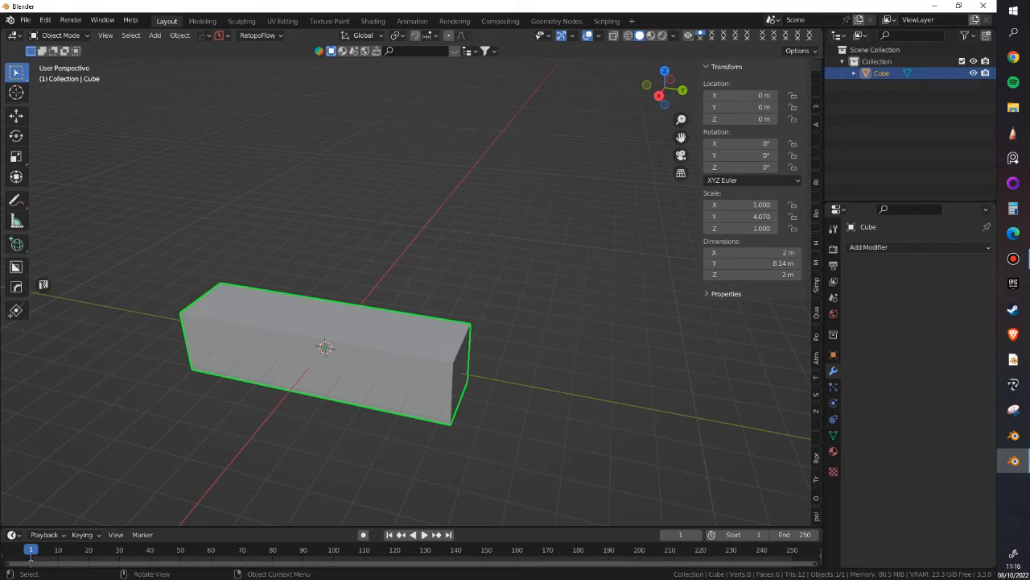
- Switch the stretched cube to Edit Mode and widen the toolbar so that the tool names are shown
click(60, 35)
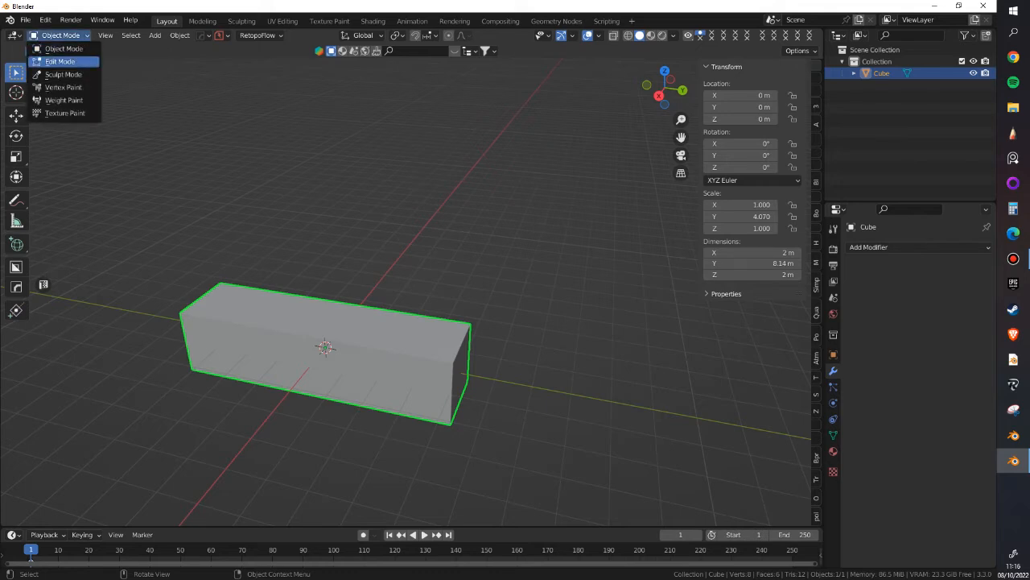
click(61, 61)
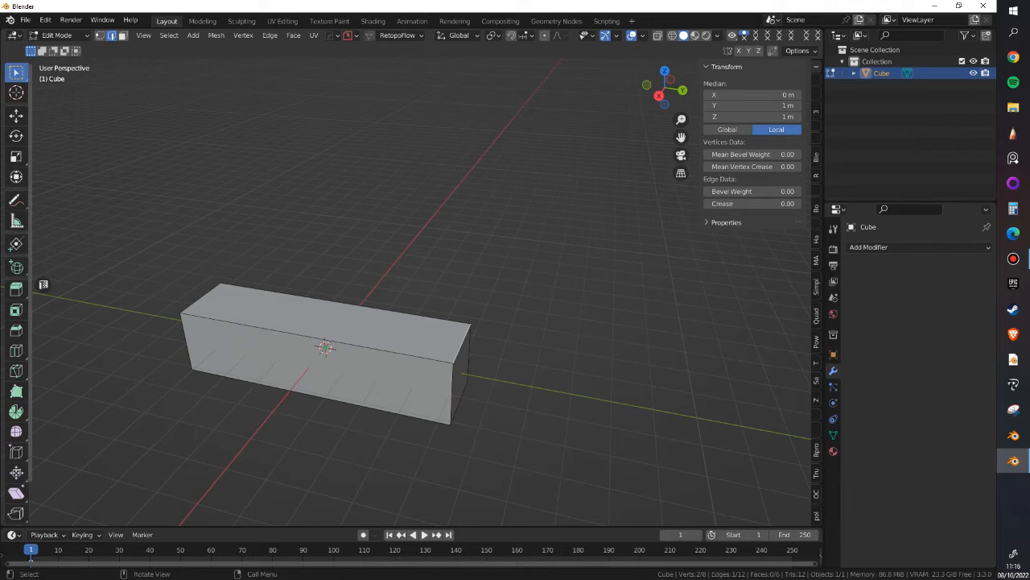
drag(32, 283, 120, 283)
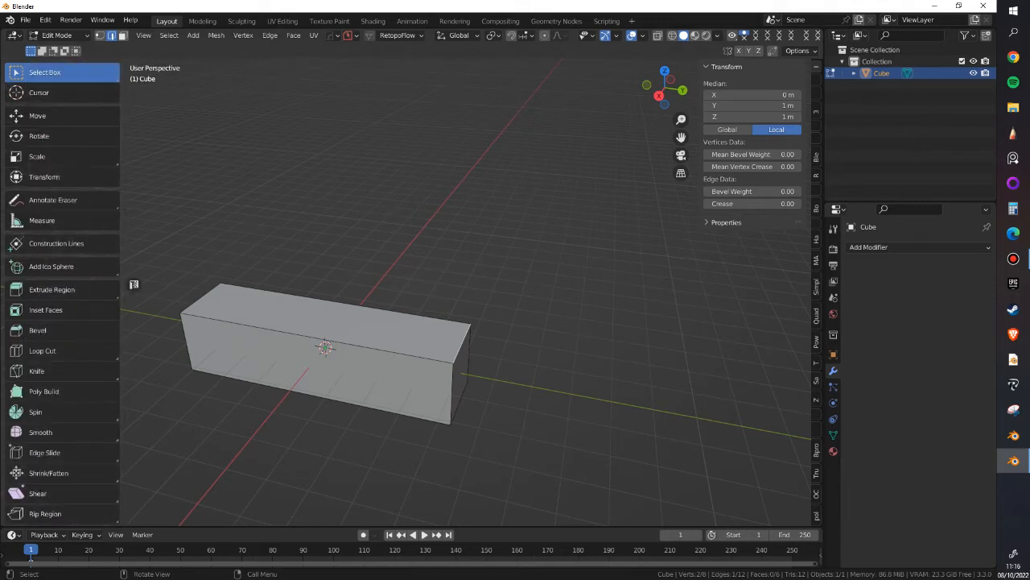
- Compare the tools offered in Object Mode and Edit Mode, examining the full list of Edit Mode tools
click(56, 35)
click(60, 48)
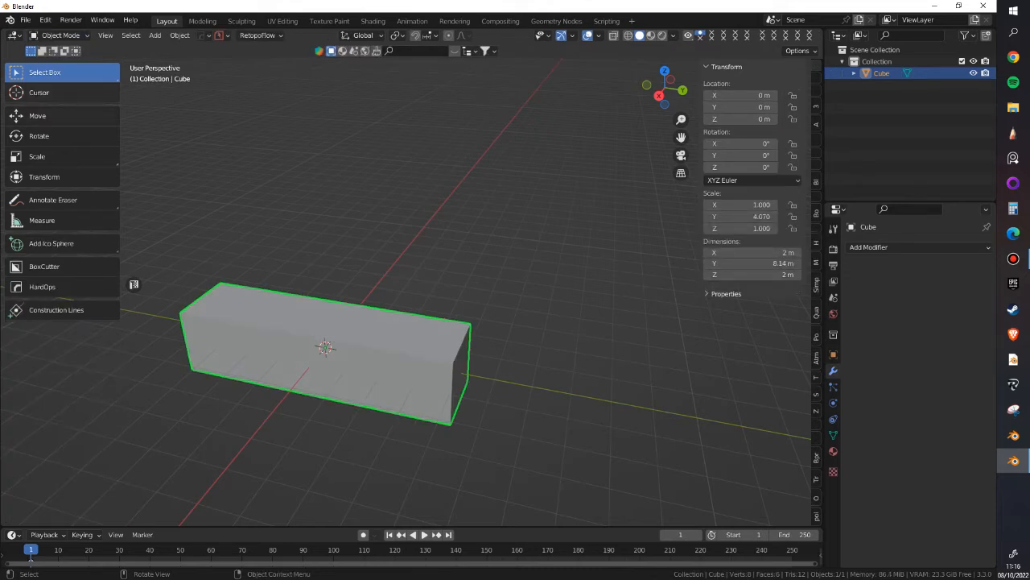
click(56, 35)
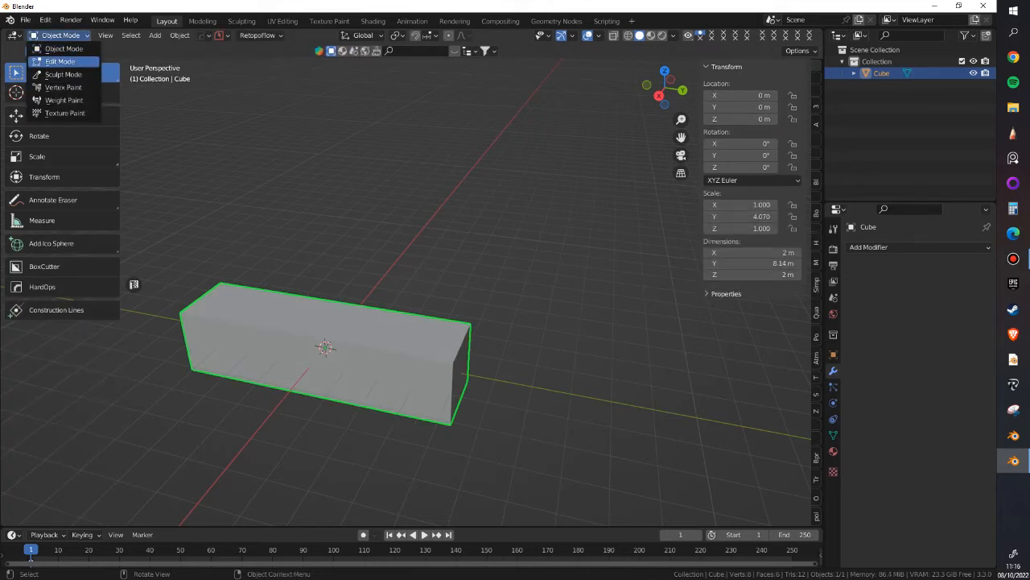
click(60, 61)
scroll(62, 290, down, 3)
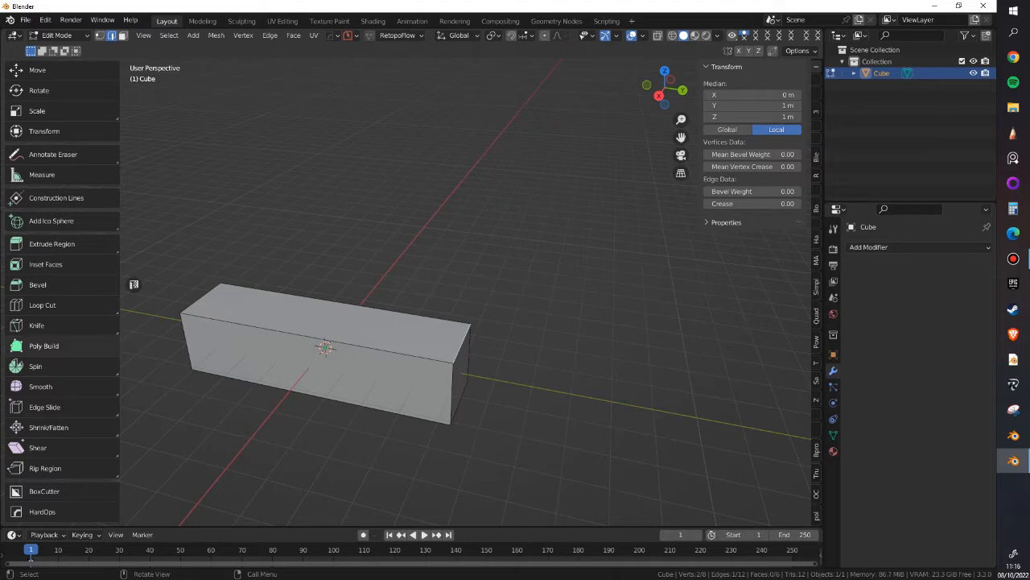
scroll(62, 290, up, 3)
scroll(62, 290, down, 2)
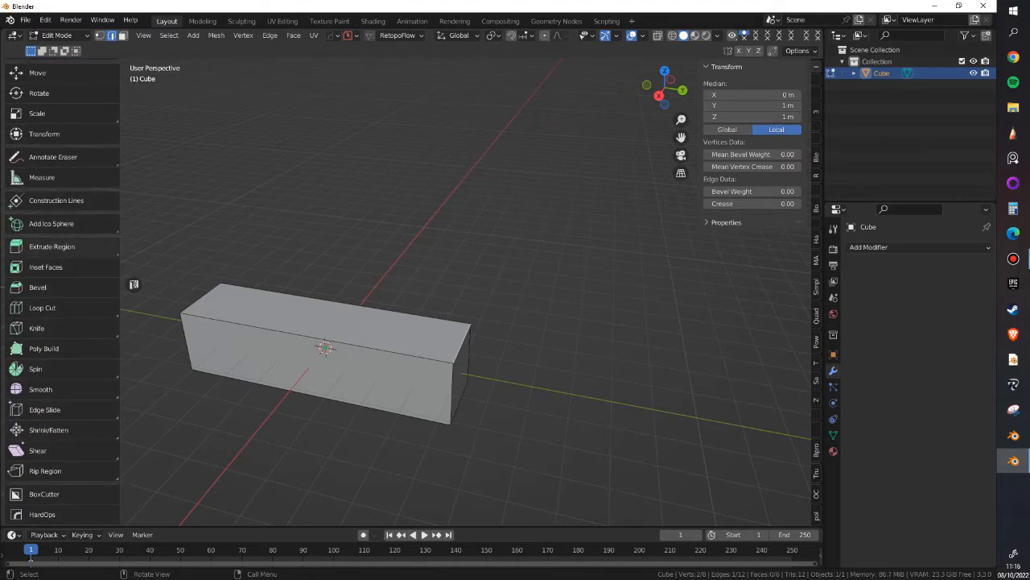
scroll(62, 290, down, 1)
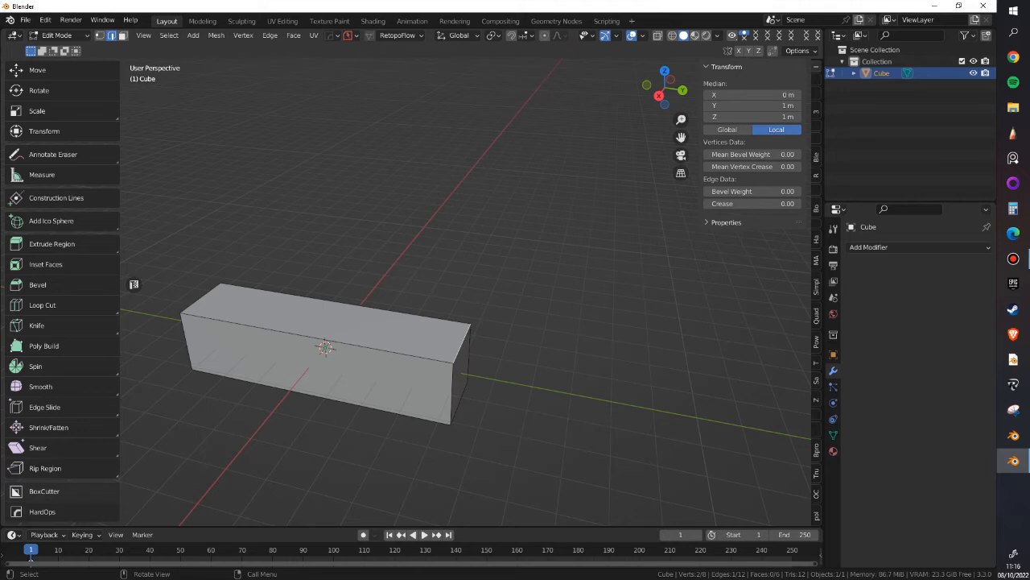
scroll(62, 290, up, 3)
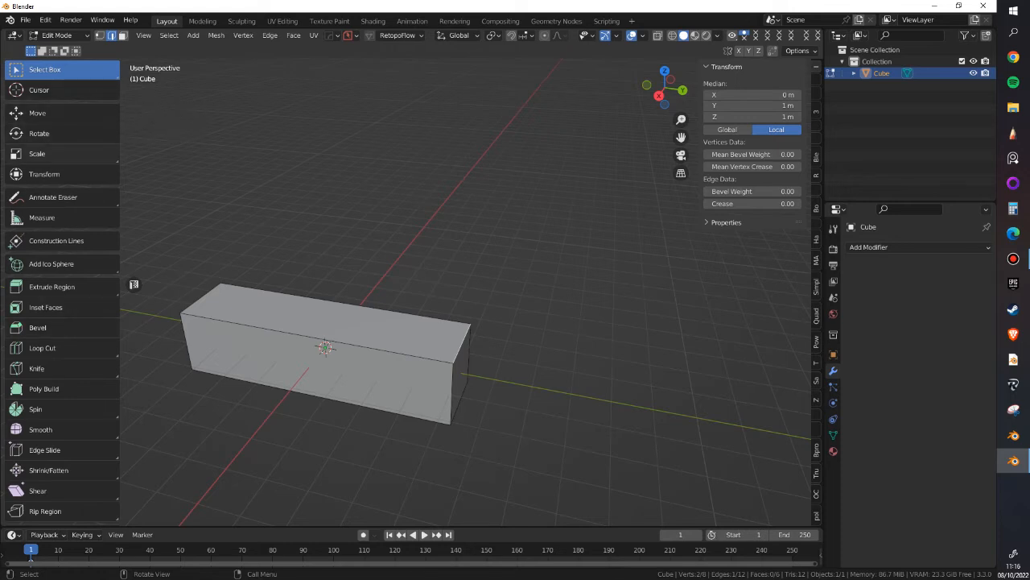
scroll(36, 113, down, 2)
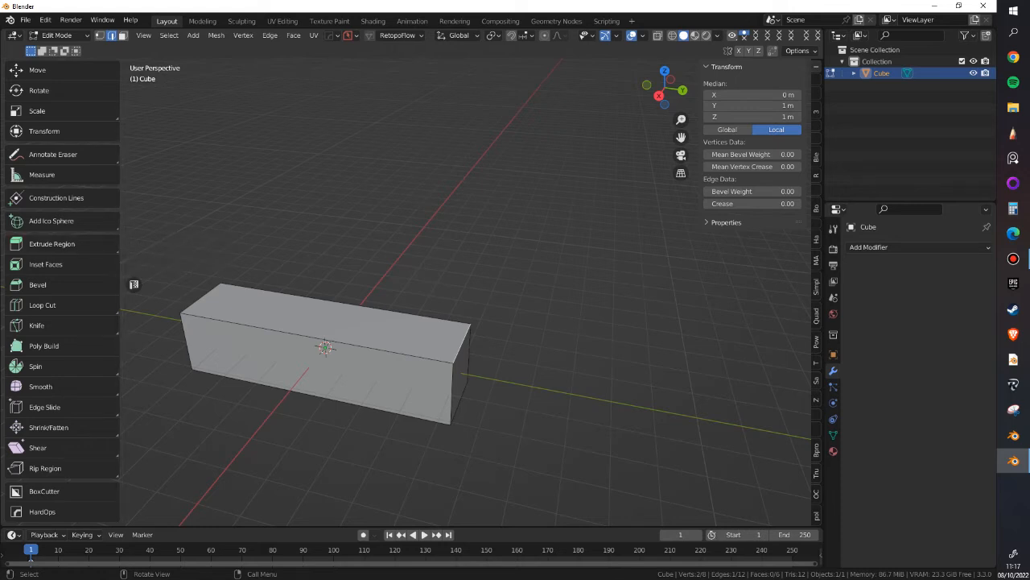
- Switch the stretched cube to Object Mode and back to Edit Mode, and set vertex selection
key(Tab)
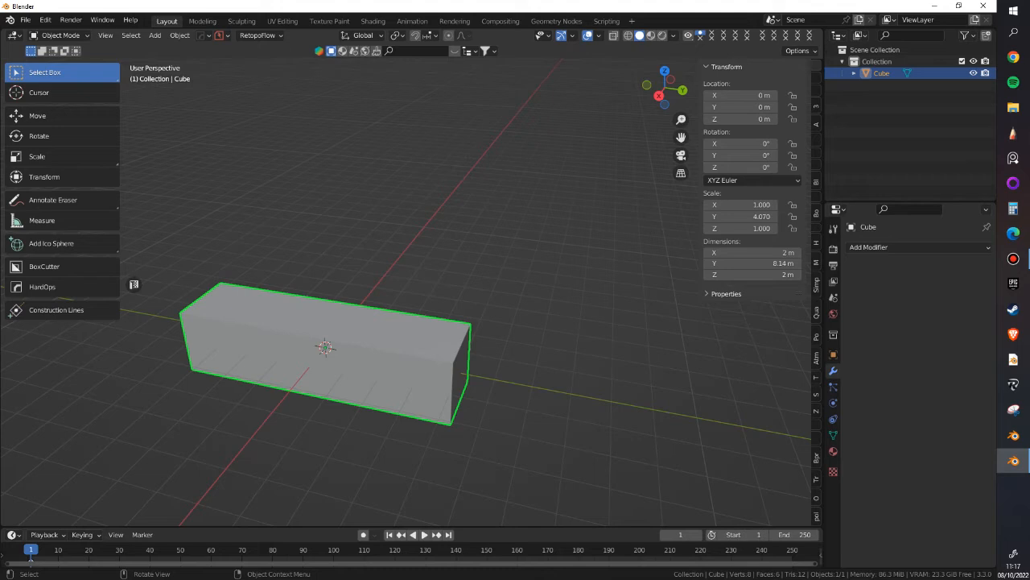
click(60, 35)
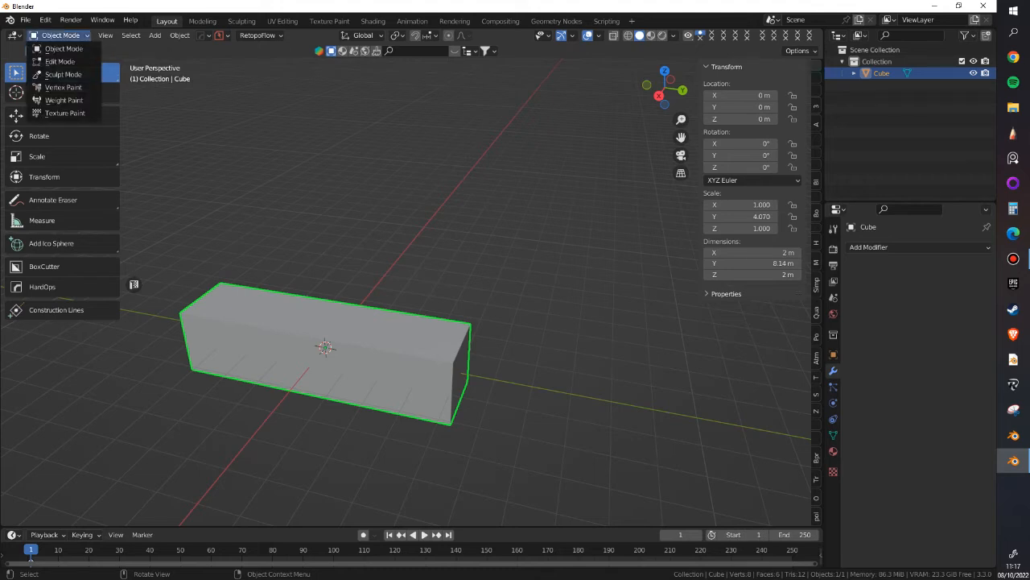
click(59, 61)
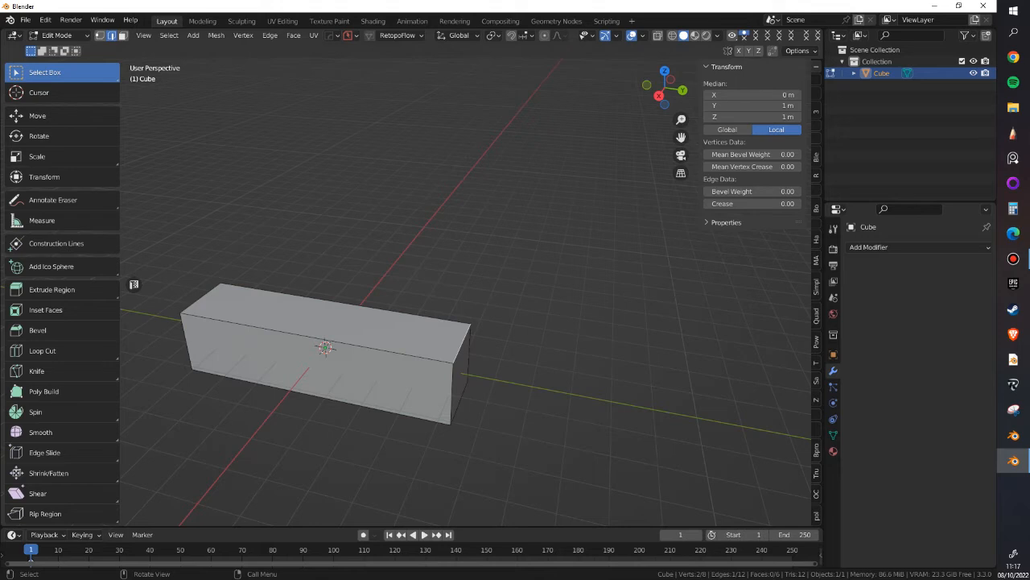
scroll(249, 351, up, 2)
click(99, 36)
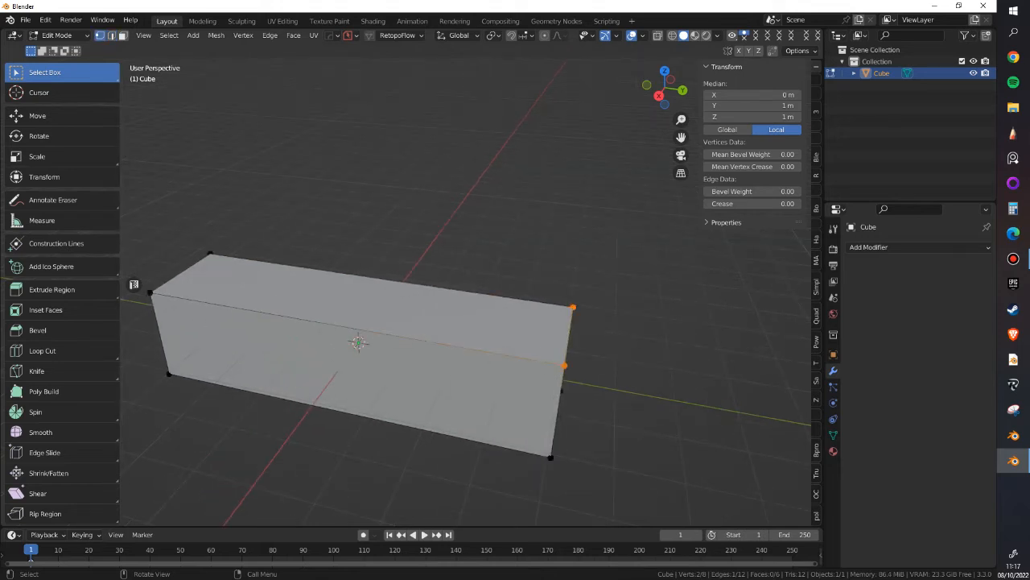
- Select the rear top corner vertex at the cube's end and try moving it freely
click(150, 293)
click(210, 254)
key(g)
key(Escape)
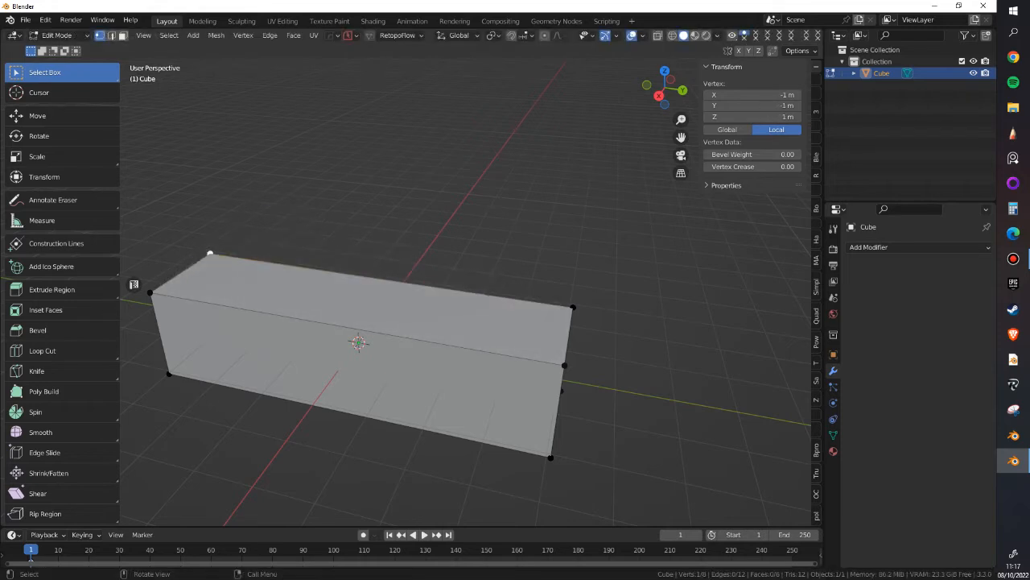
shift+middle_drag(221, 252, 318, 244)
key(g)
key(Escape)
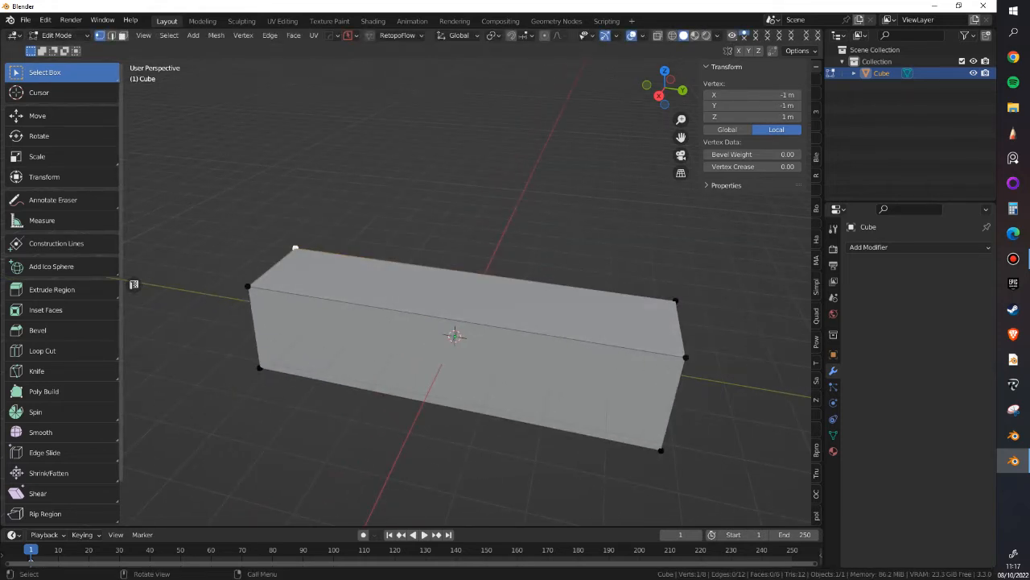
- Try shifting the selected corner vertex along separate axes with the Move tool, and undo the moves
key(shift+space)
key(g)
drag(338, 254, 281, 247)
drag(216, 258, 277, 216)
drag(343, 206, 386, 212)
key(ctrl+z)
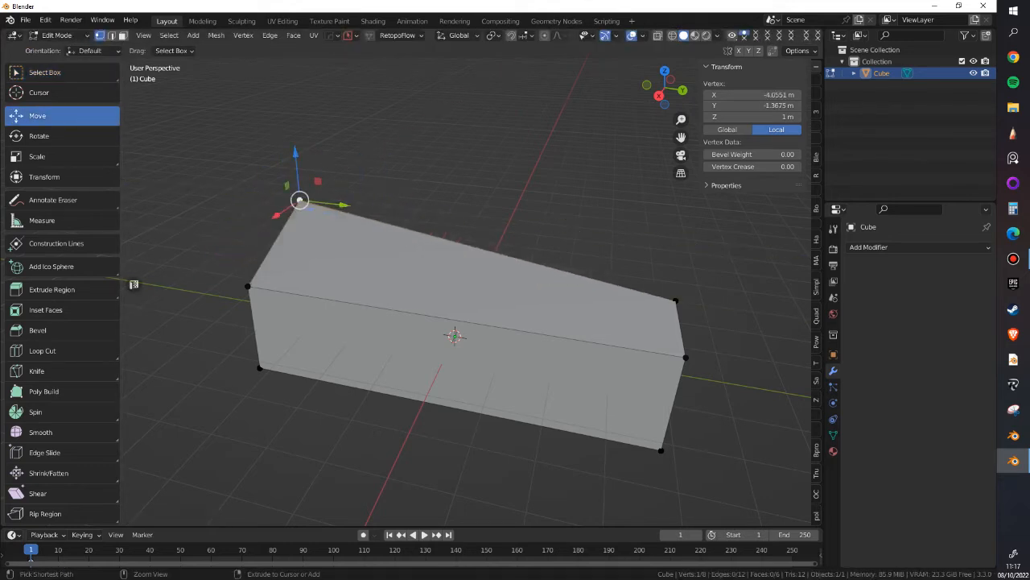
key(ctrl+z)
key(ctrl+z)
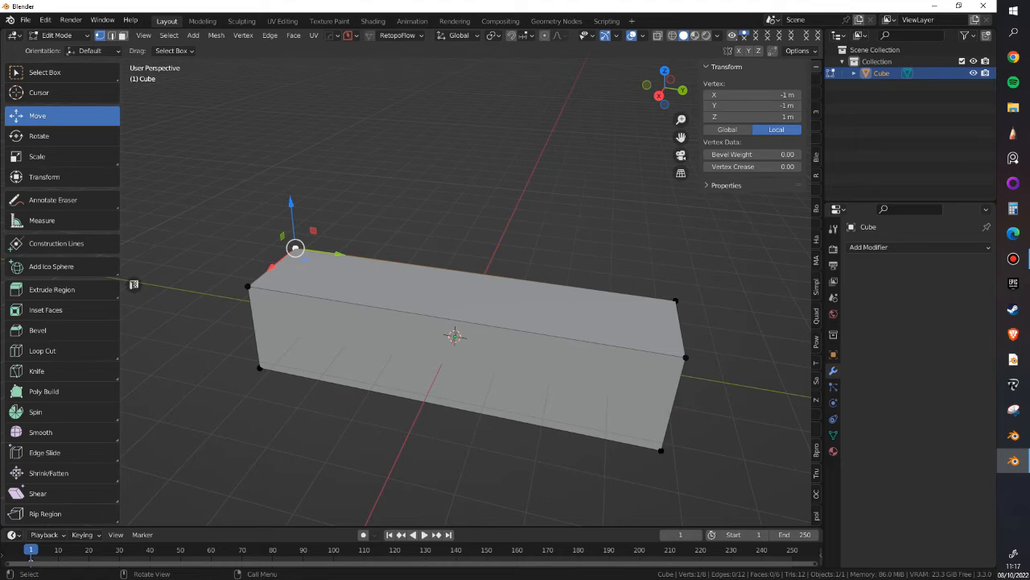
- Activate Select Box, briefly try Rotate, and cycle the selection tool through circle, lasso and tweak back to Select Box
key(w)
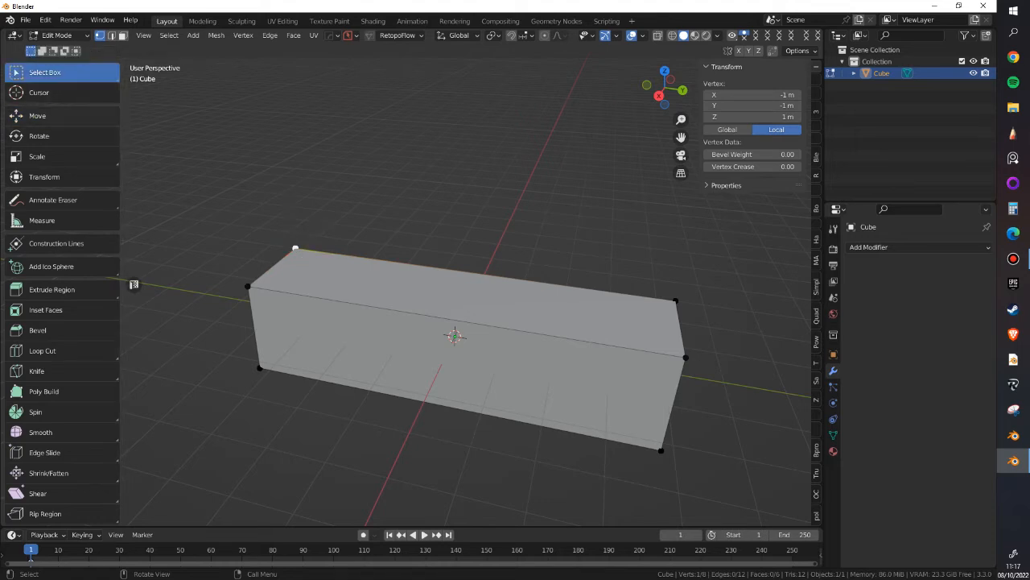
click(48, 136)
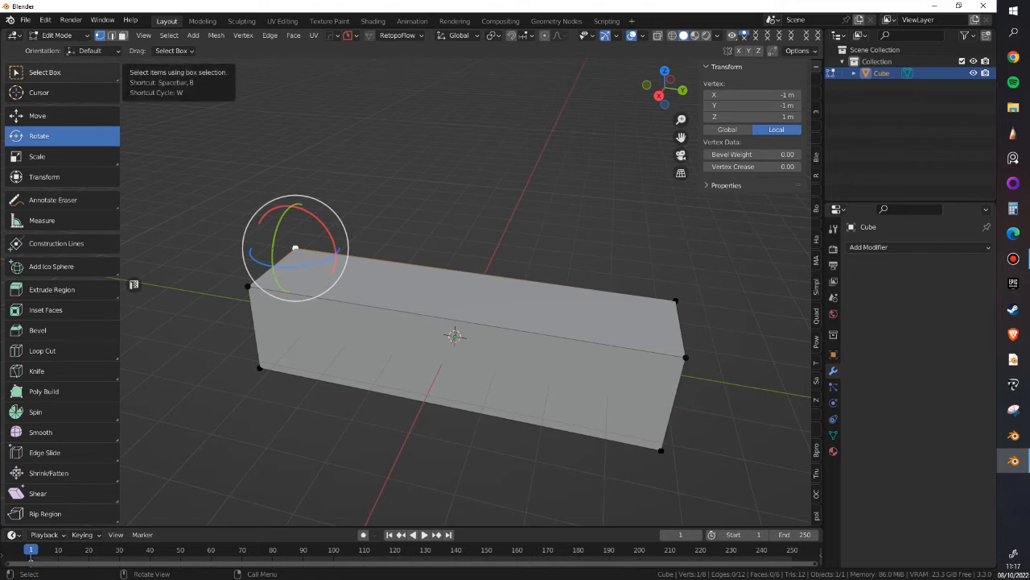
click(53, 74)
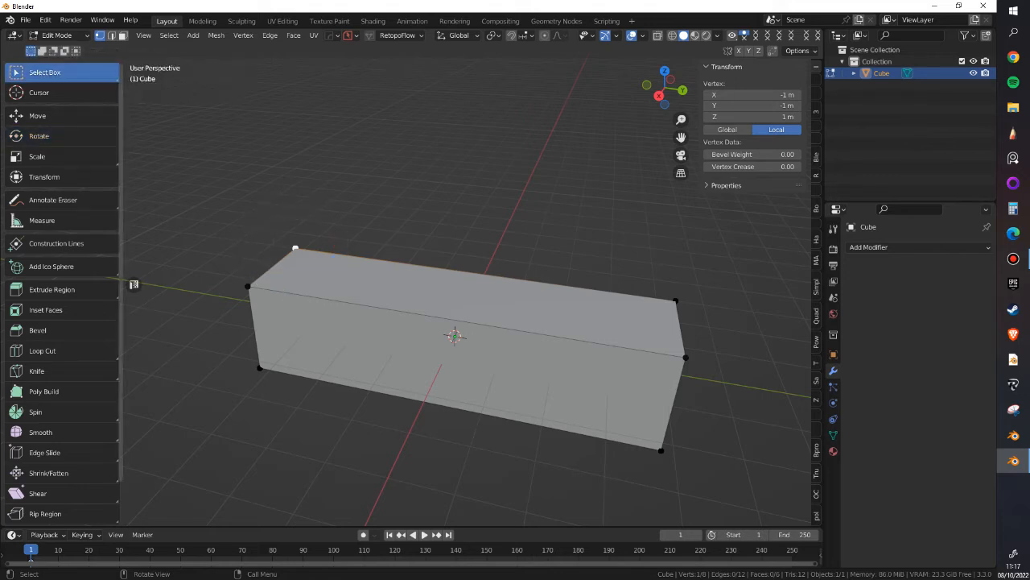
key(w)
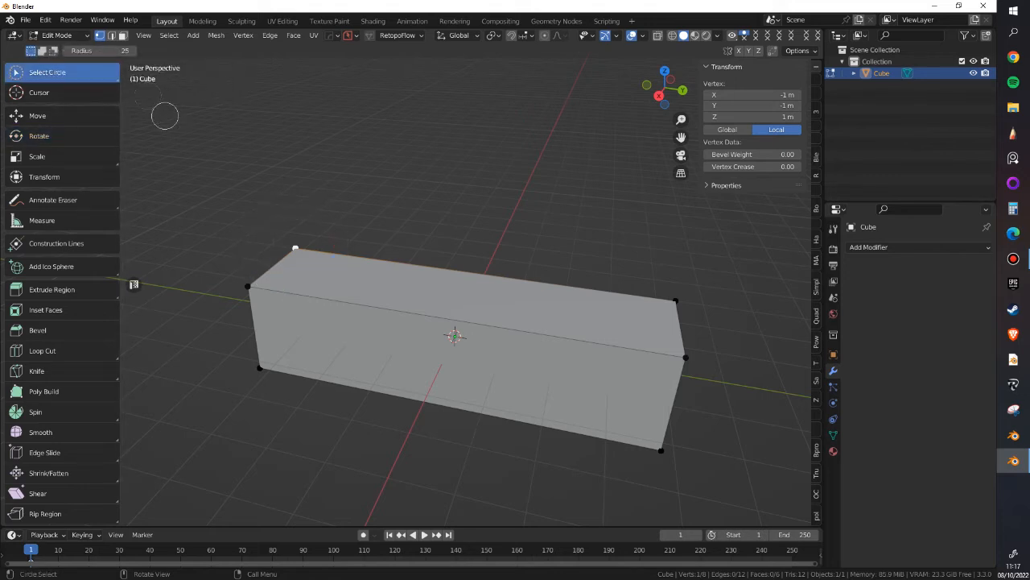
key(w)
mouse_move(253, 165)
mouse_down()
mouse_move(289, 146)
mouse_move(378, 266)
mouse_up()
key(w)
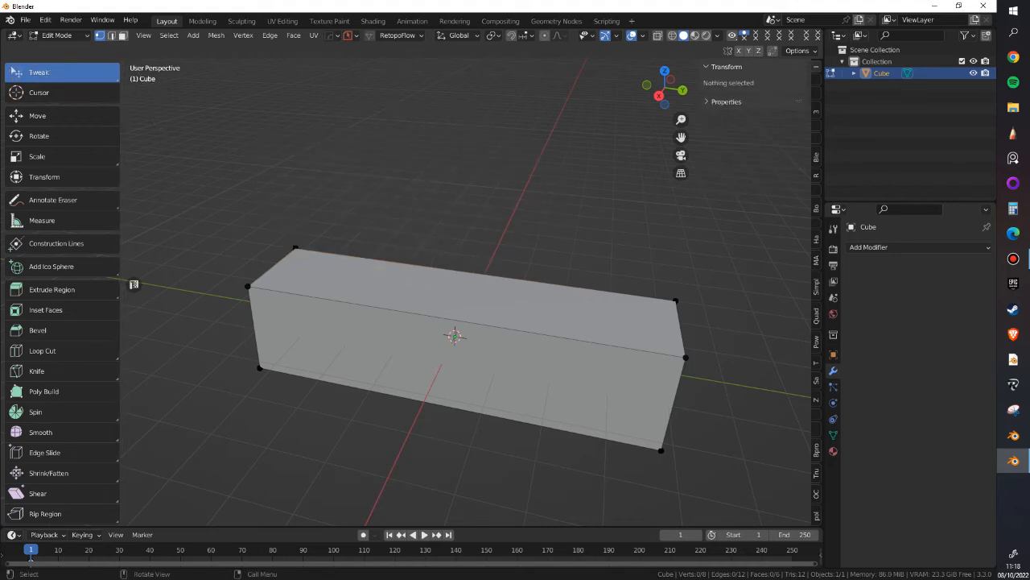
key(w)
- Draw several selection boxes in the empty space above the stretched cube
drag(285, 115, 462, 198)
drag(313, 97, 472, 198)
drag(295, 73, 397, 140)
drag(298, 104, 432, 183)
drag(281, 84, 376, 150)
drag(252, 73, 367, 153)
- Cycle through the selection tools again, draw a lasso in empty space, and return to Select Box
key(w)
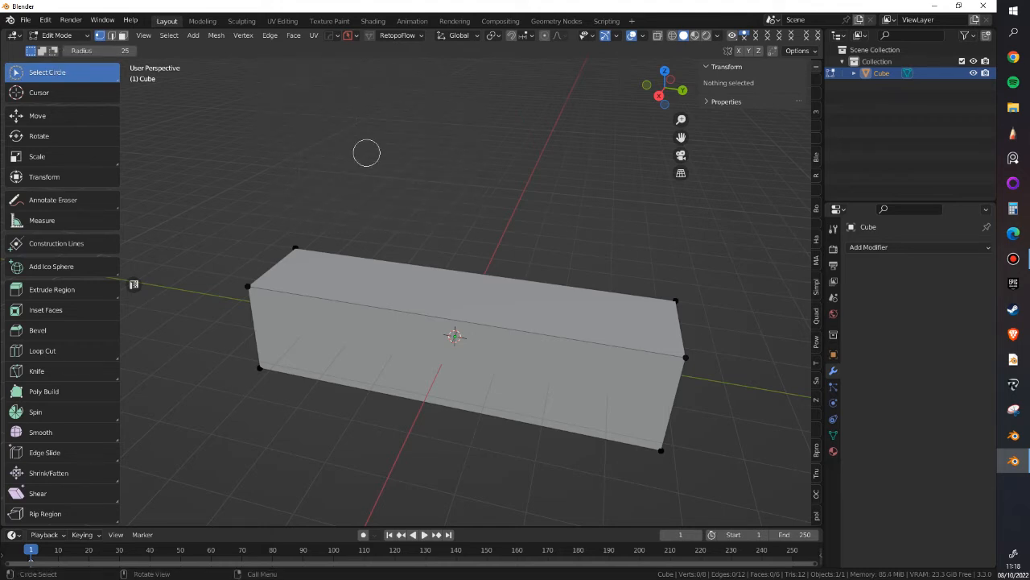
key(w)
mouse_move(246, 132)
mouse_down()
mouse_move(259, 185)
mouse_move(330, 114)
mouse_up()
key(w)
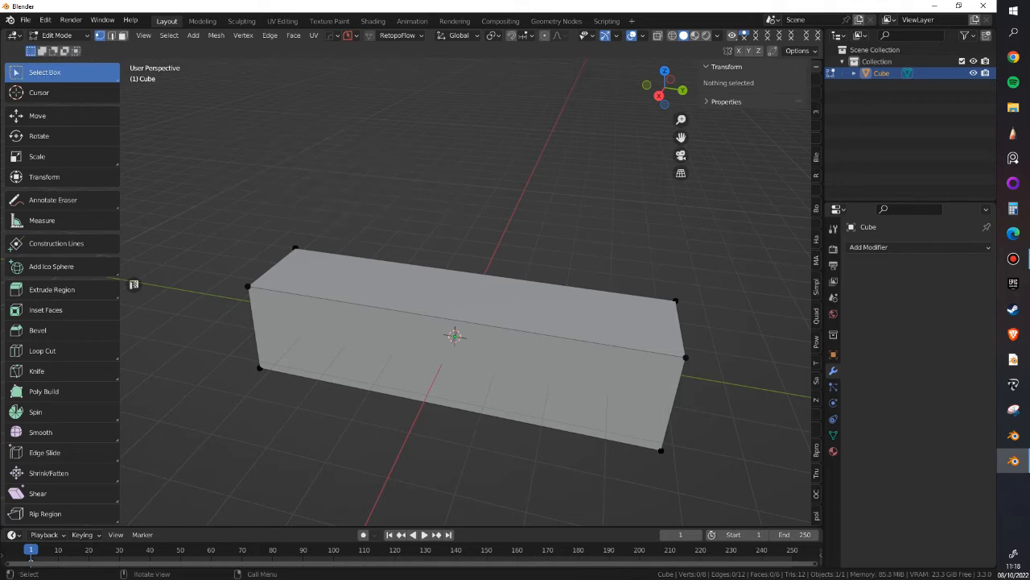
- Box-select each top corner vertex at the cube's end in turn and try moving it freely
drag(286, 203, 338, 262)
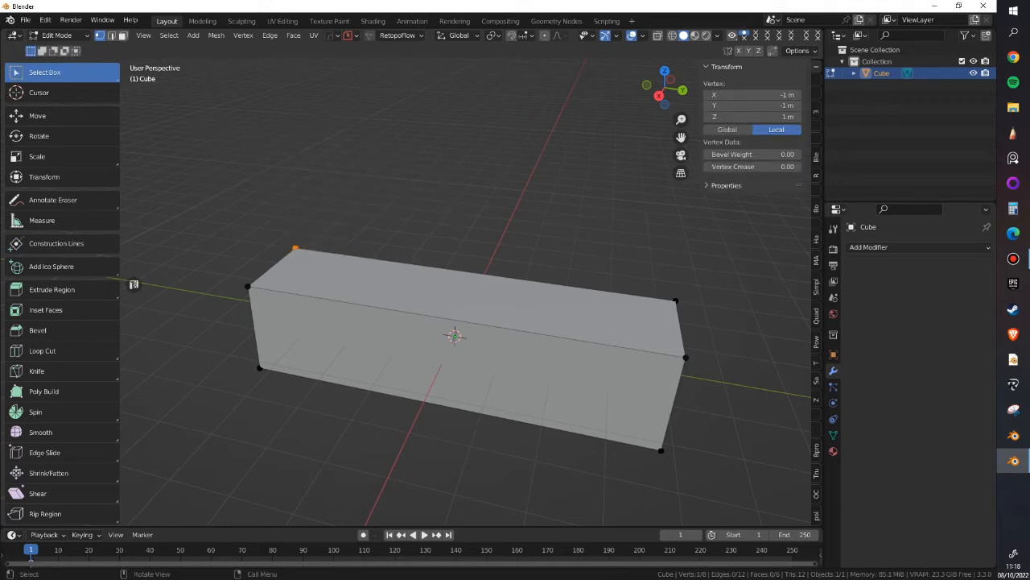
key(g)
key(Escape)
drag(198, 282, 256, 326)
middle_drag(256, 325, 387, 338)
key(g)
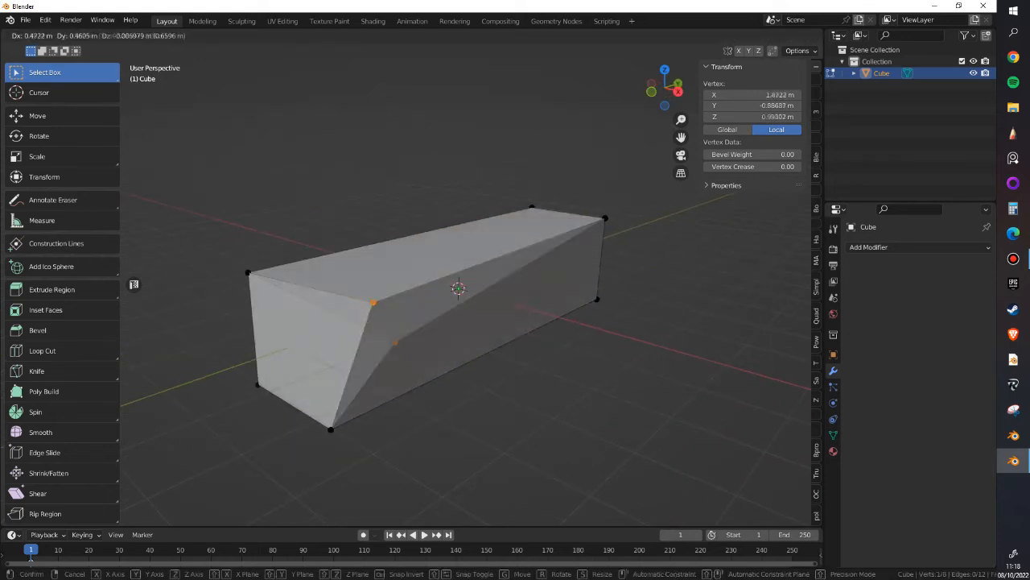
key(Escape)
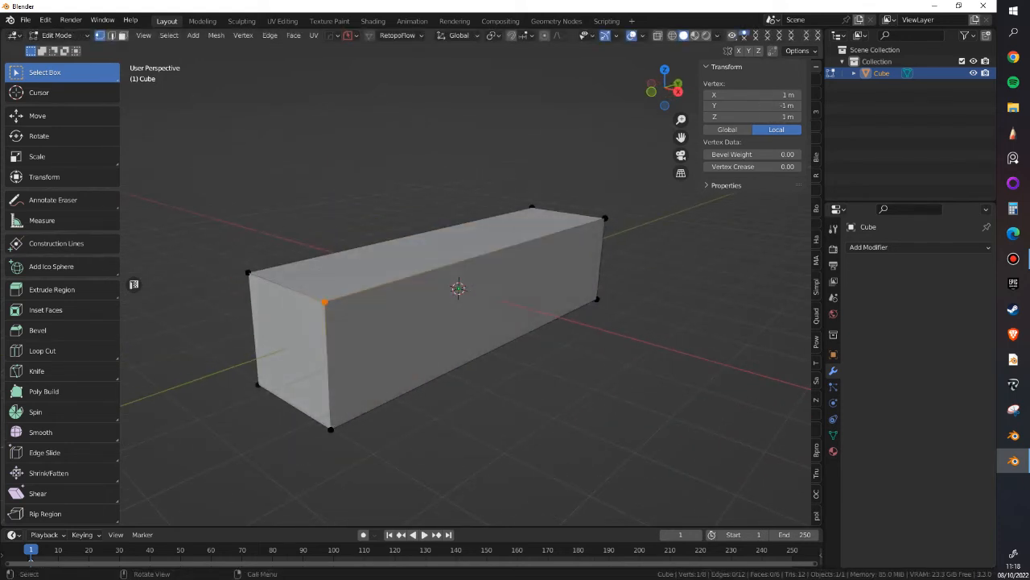
- Switch to edge selection and move the end's top edge outward along Y to about -1.376 m in local coordinates
key(2)
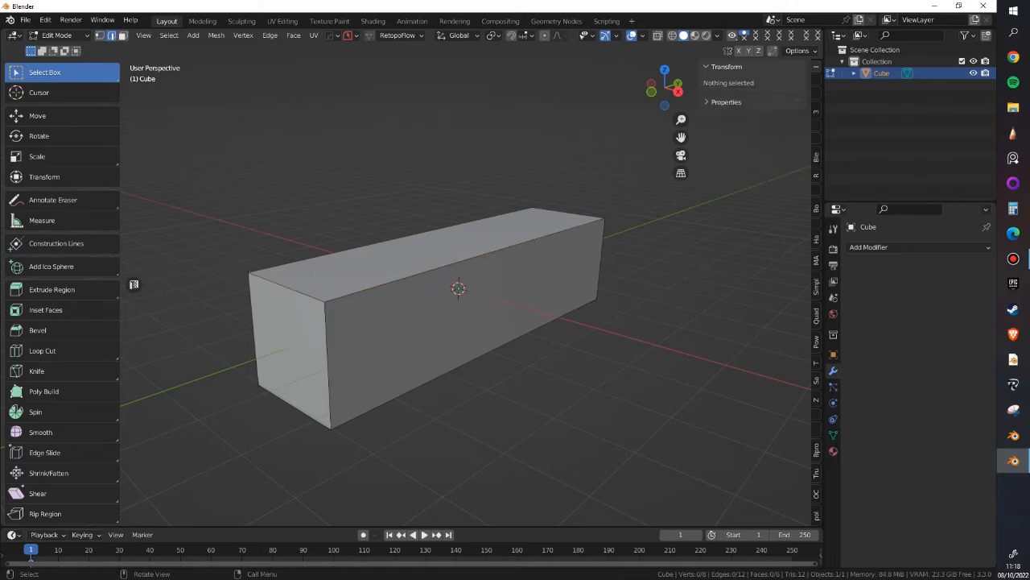
click(287, 287)
middle_drag(287, 288, 277, 287)
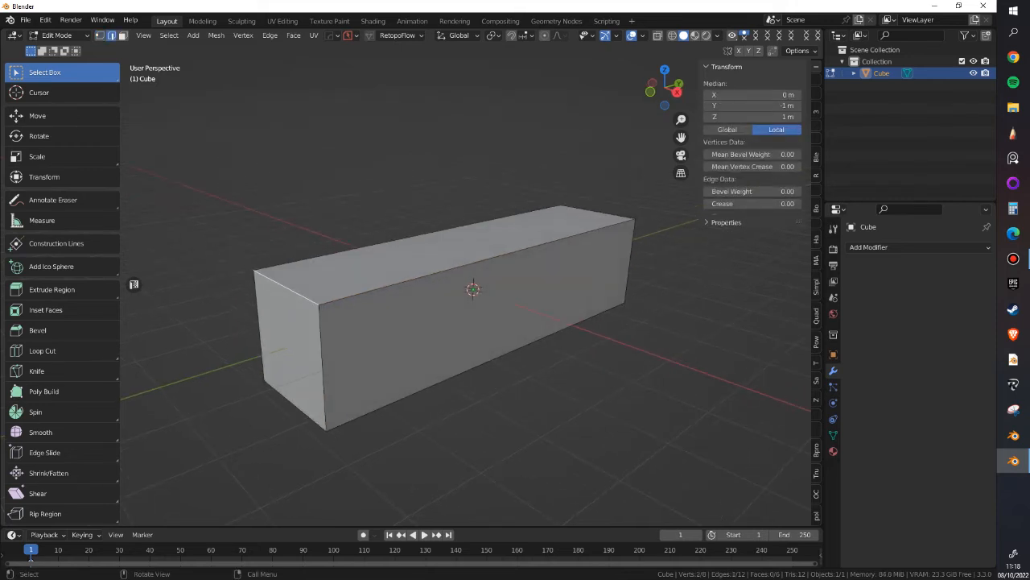
key(g)
key(y)
click(212, 296)
- Try raising the end's top edge along the Z axis
shift+middle_drag(212, 296, 297, 226)
key(g)
key(z)
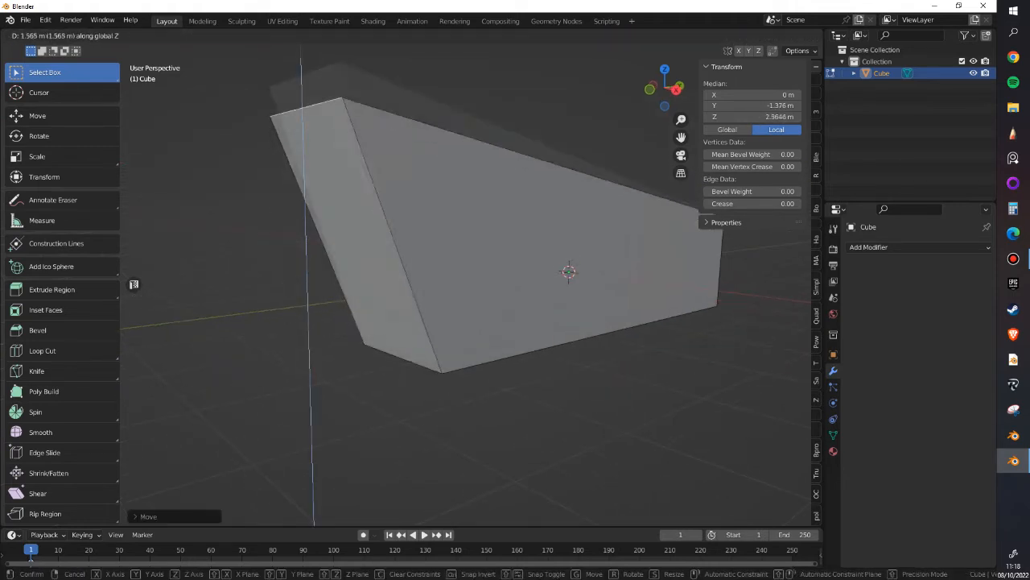
right_click(299, 105)
shift+middle_drag(299, 105, 298, 197)
scroll(298, 196, down, 3)
shift+middle_drag(364, 295, 322, 298)
middle_drag(322, 299, 364, 291)
scroll(363, 288, up, 2)
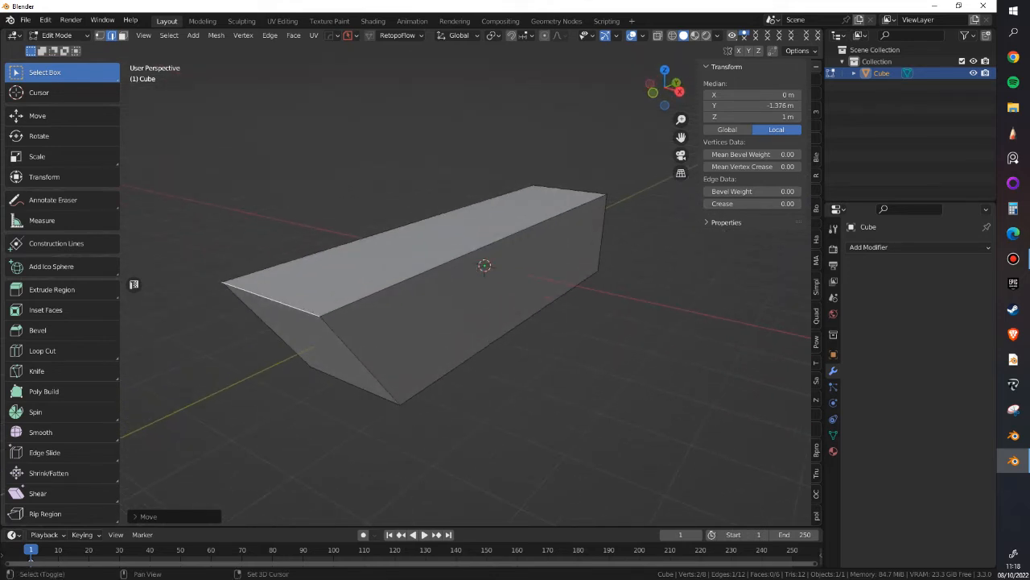
- Add the adjoining long top edge to the selection and try moving both edges together
shift+click(409, 279)
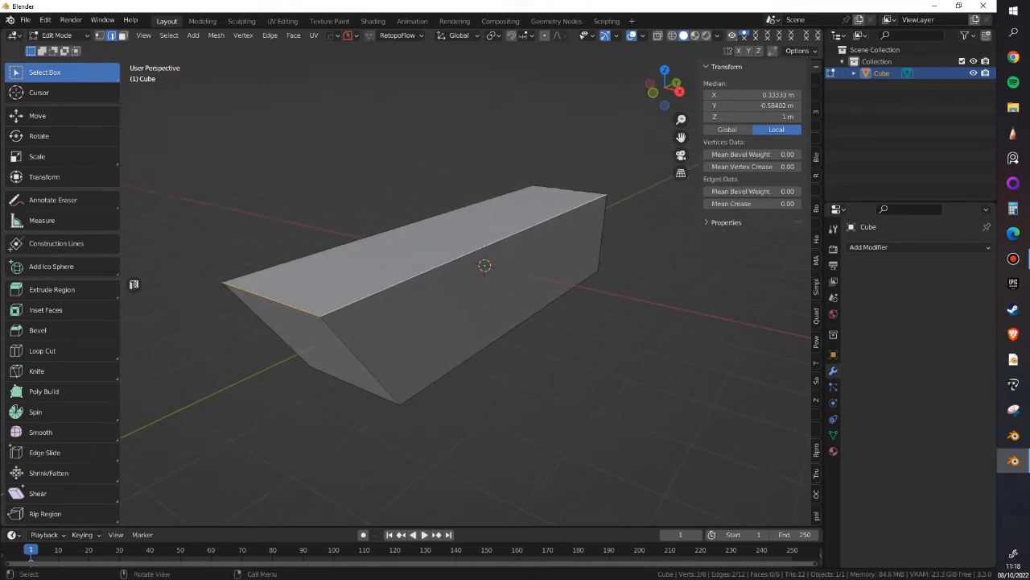
key(g)
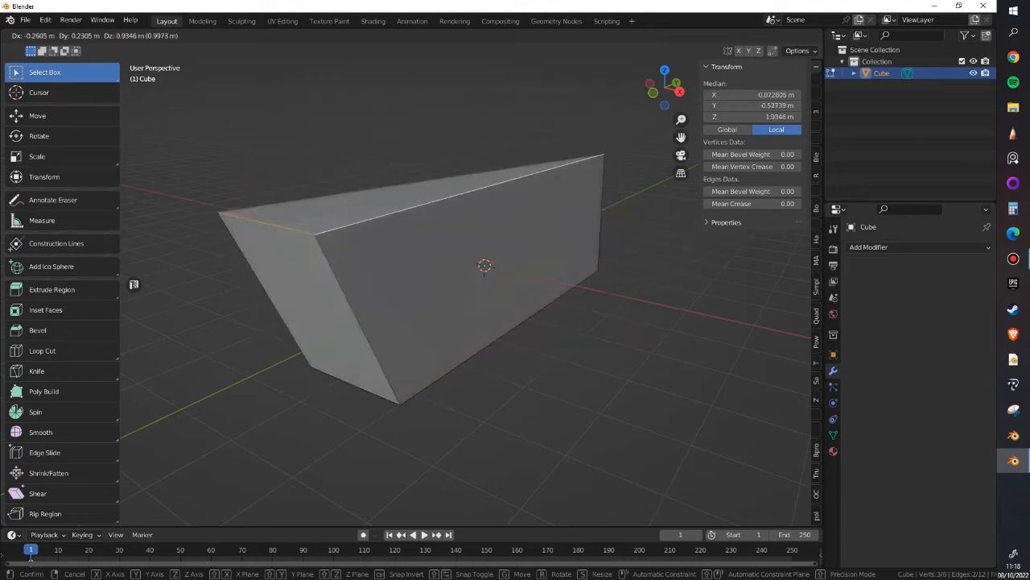
key(Escape)
- Select only the long top edge and try moving and scaling it freely
click(420, 273)
key(g)
key(Escape)
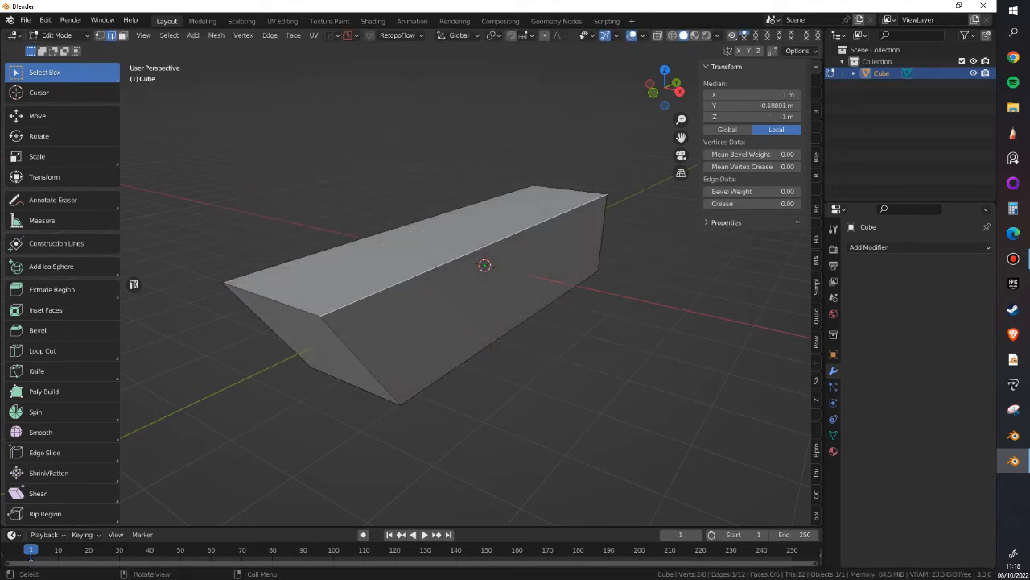
key(s)
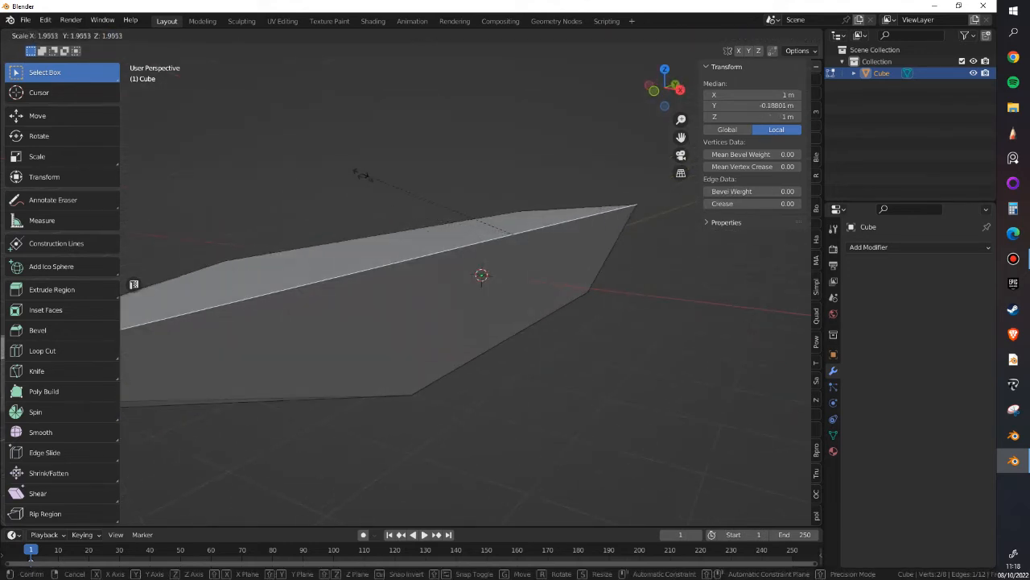
key(Escape)
- Scale the end's top edge slightly narrower along X, and try scaling it along Z
middle_drag(462, 214, 378, 225)
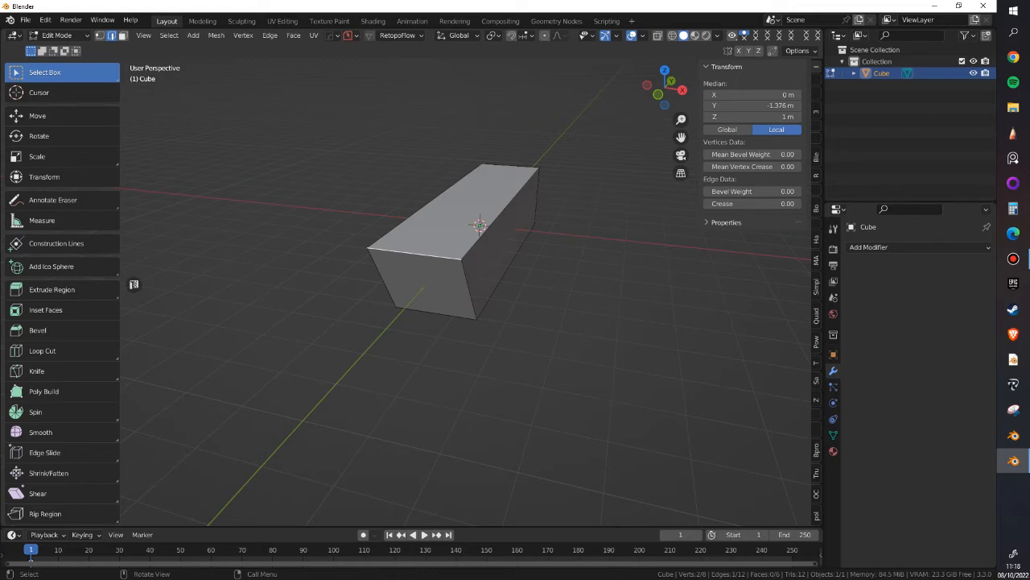
key(s)
key(x)
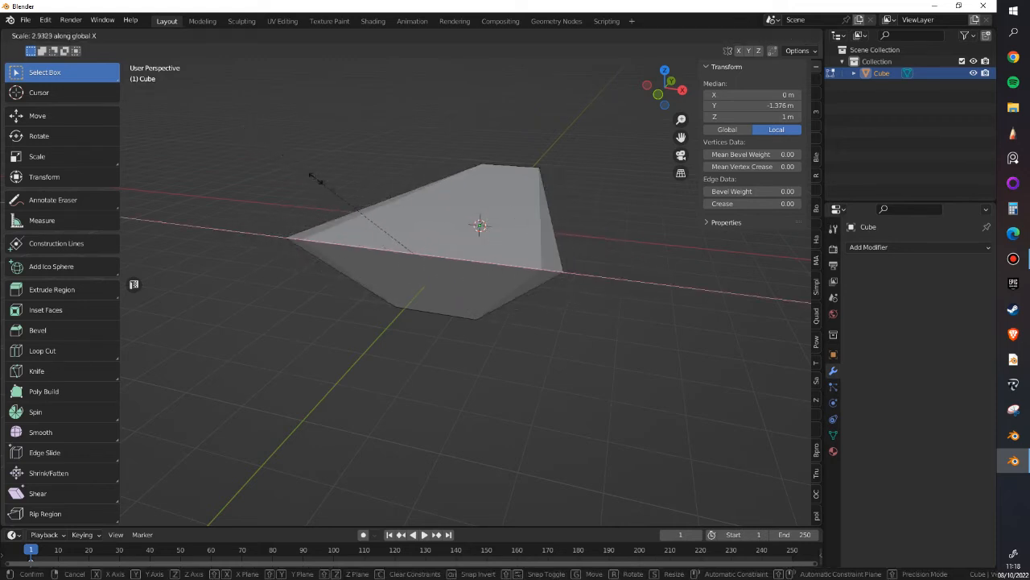
click(383, 224)
key(s)
key(z)
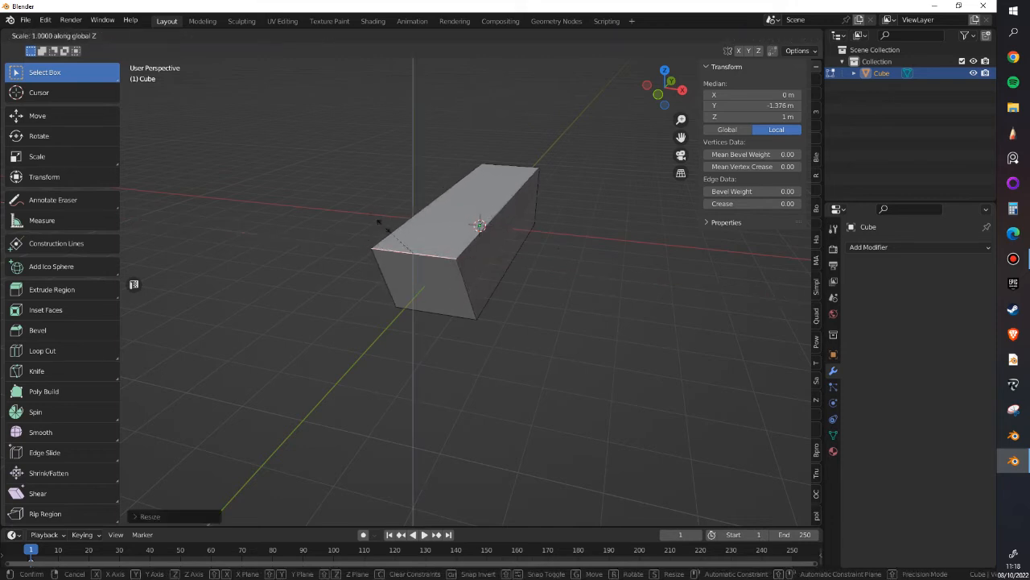
click(407, 244)
- Select the slanted side edge of the block's end and try scaling it along Z
middle_drag(406, 244, 483, 250)
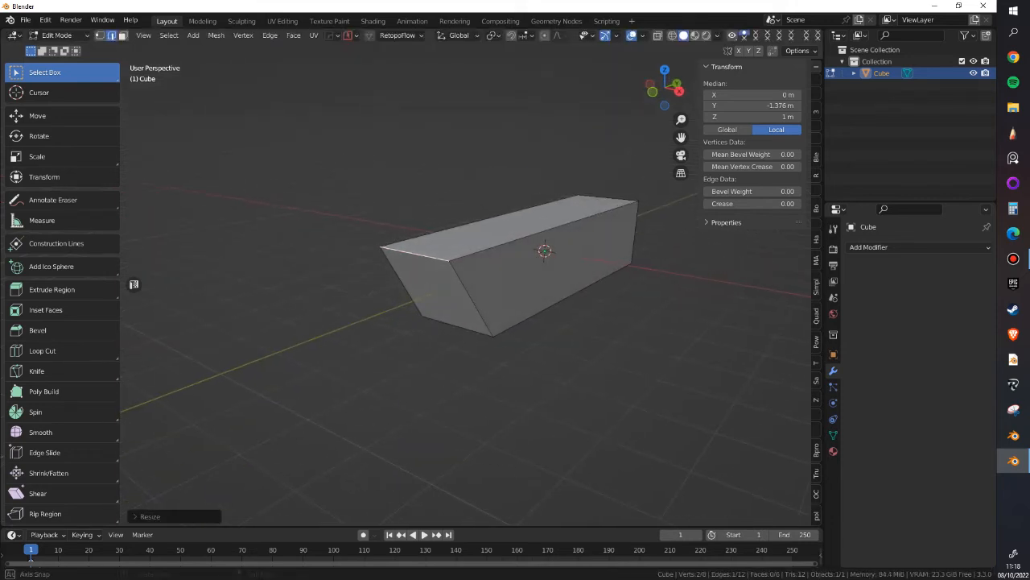
click(469, 297)
key(s)
key(z)
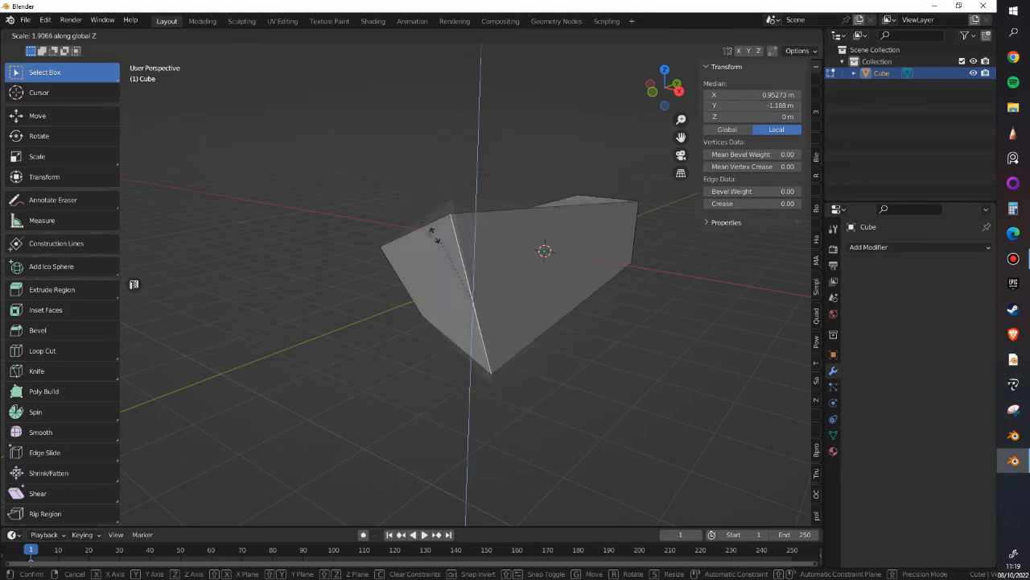
key(Escape)
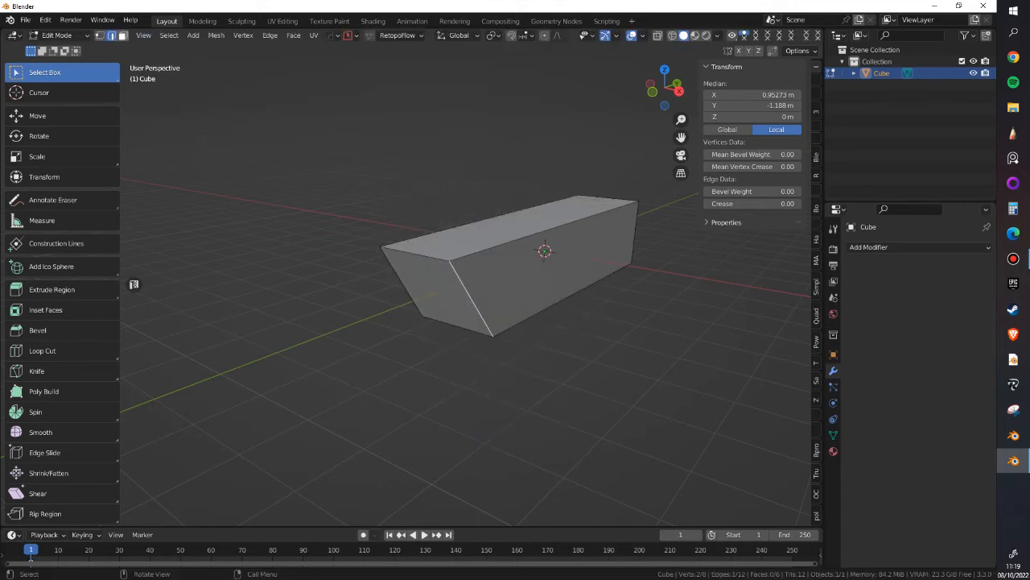
- Switch to face selection and select individual faces of the block in turn
key(3)
middle_drag(507, 234, 575, 254)
click(515, 221)
click(548, 262)
click(564, 264)
mouse_move(499, 265)
middle_down()
mouse_move(573, 263)
mouse_move(511, 280)
middle_up()
click(483, 265)
- Move the block's top face upward along Z to make the block taller
click(362, 207)
key(g)
key(Escape)
middle_drag(362, 217, 418, 233)
key(g)
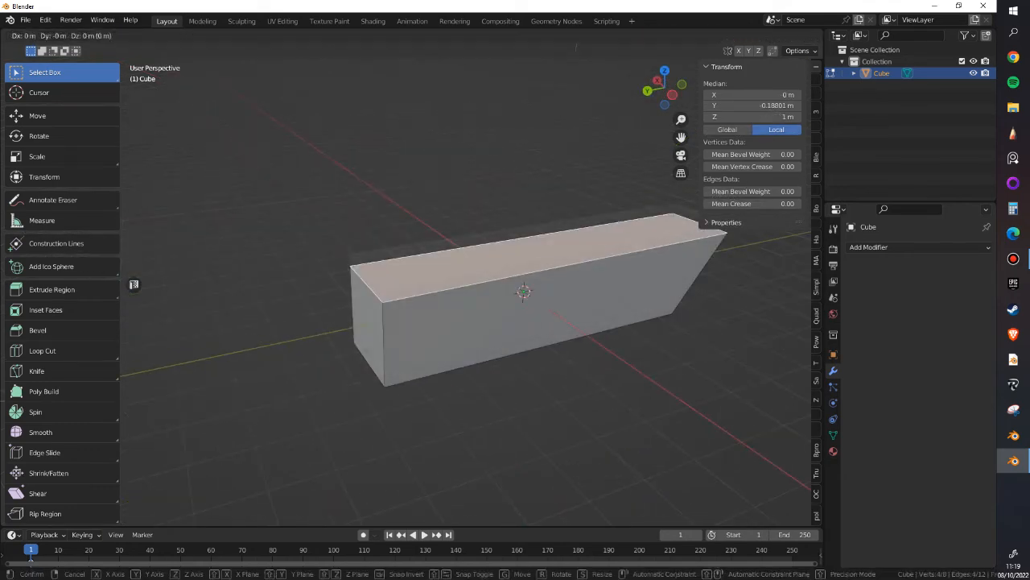
key(z)
click(394, 121)
- Select the block's upright end face and try moving it along Z
click(369, 237)
scroll(377, 237, down, 2)
key(g)
key(z)
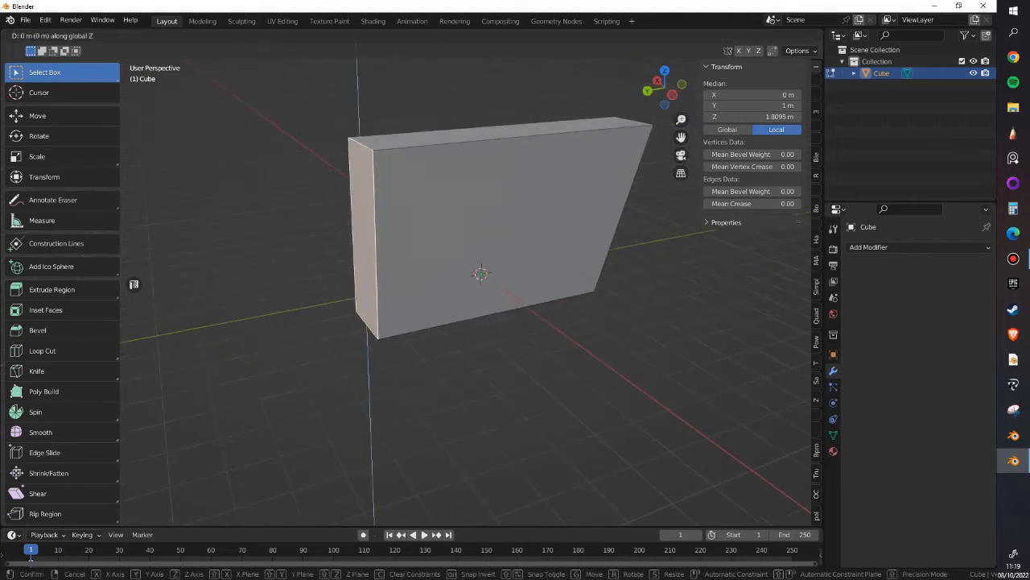
key(Escape)
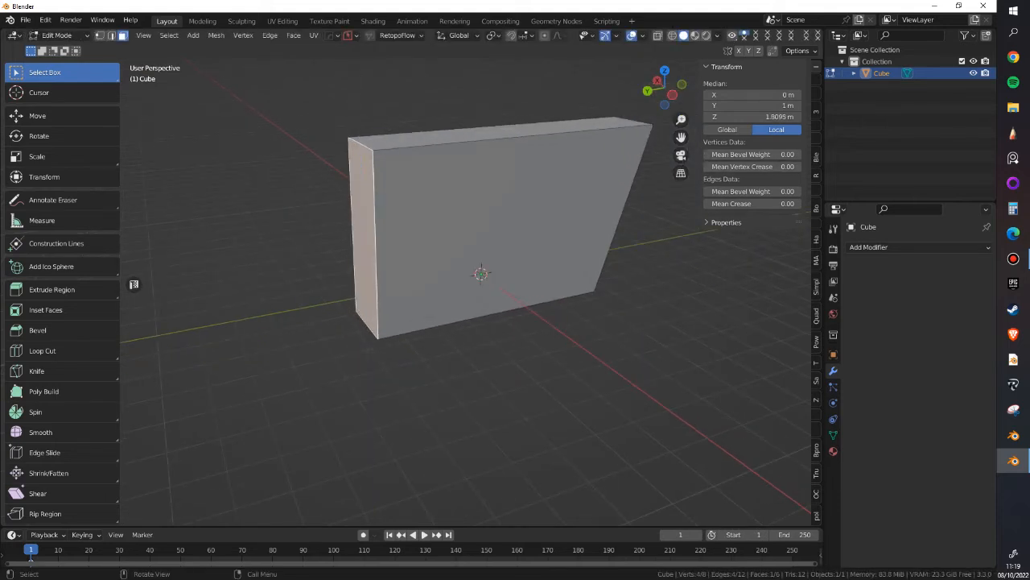
- Move the block's upright end face outward along Y and scale it down to about a third to taper the block
key(g)
key(y)
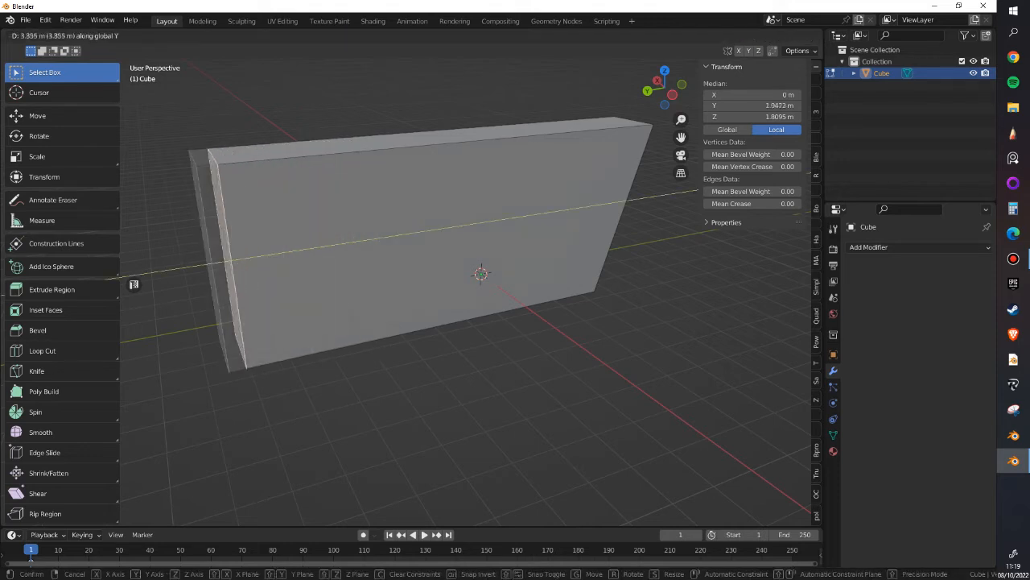
click(215, 260)
shift+middle_drag(215, 259, 274, 235)
key(s)
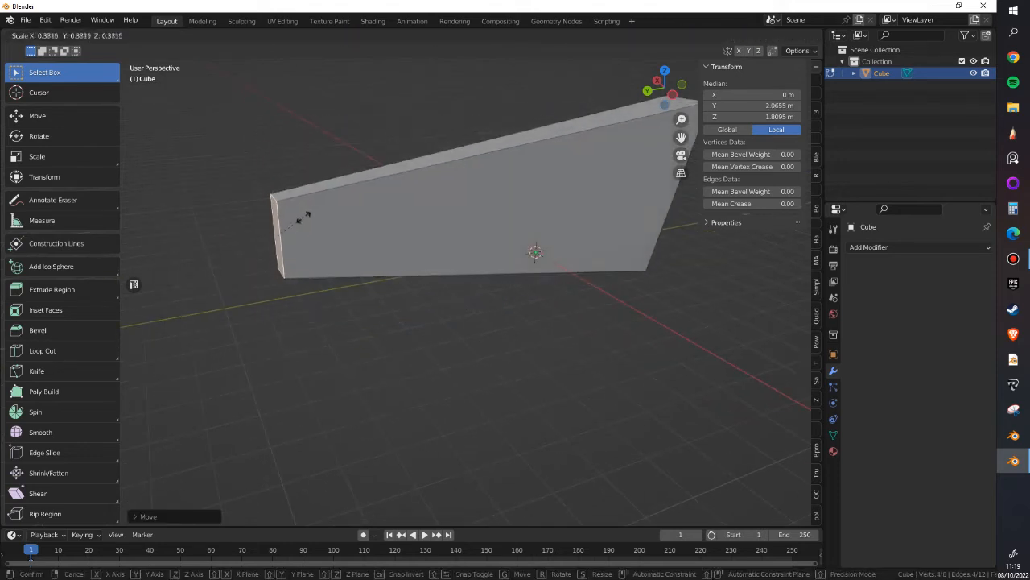
click(302, 218)
scroll(338, 266, down, 3)
middle_drag(345, 271, 294, 266)
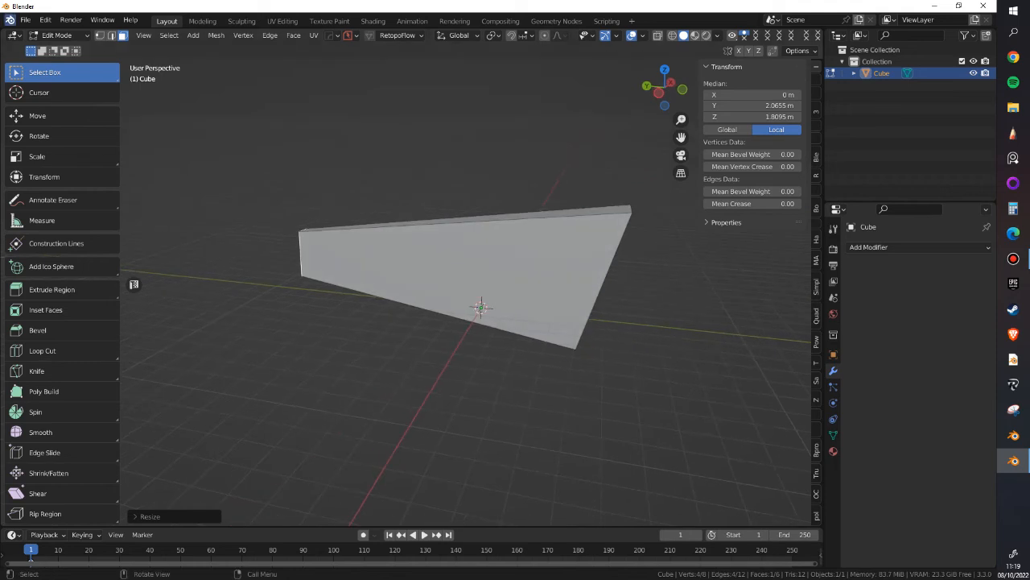
- Return to Object Mode and inspect the tapered block from different angles
click(59, 35)
click(59, 49)
scroll(265, 218, down, 2)
middle_drag(265, 217, 362, 221)
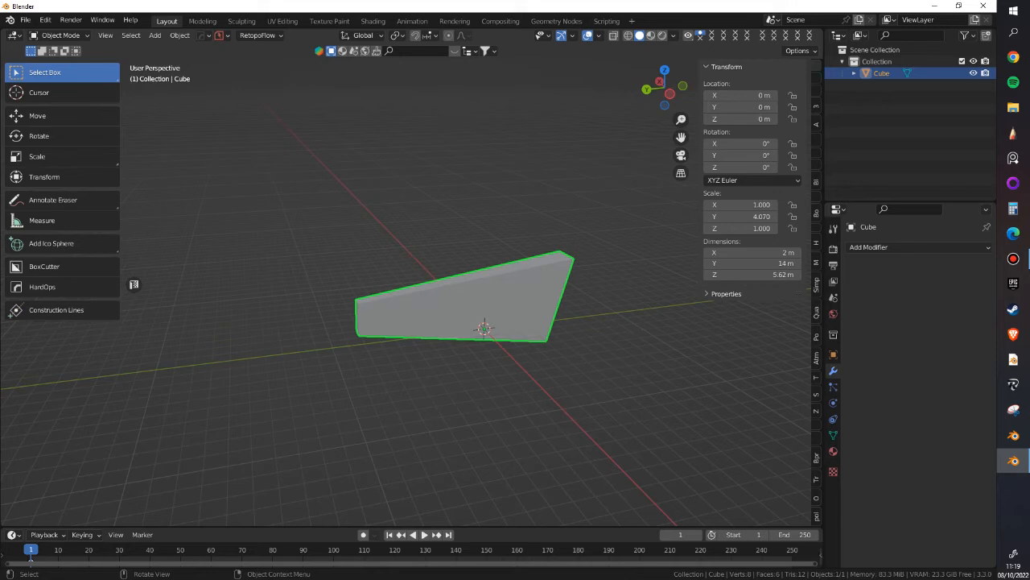
scroll(483, 305, up, 3)
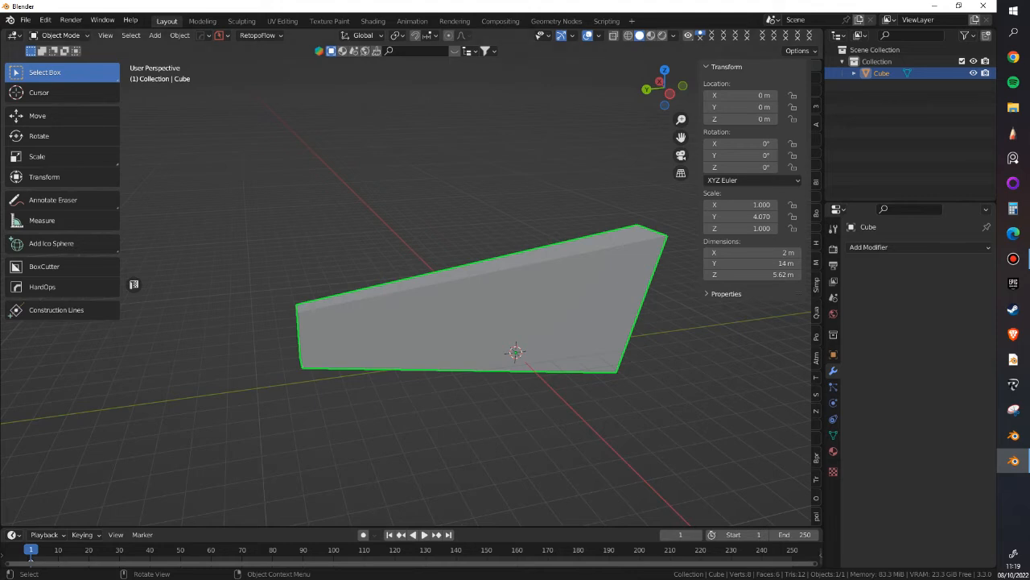
middle_drag(466, 322, 531, 332)
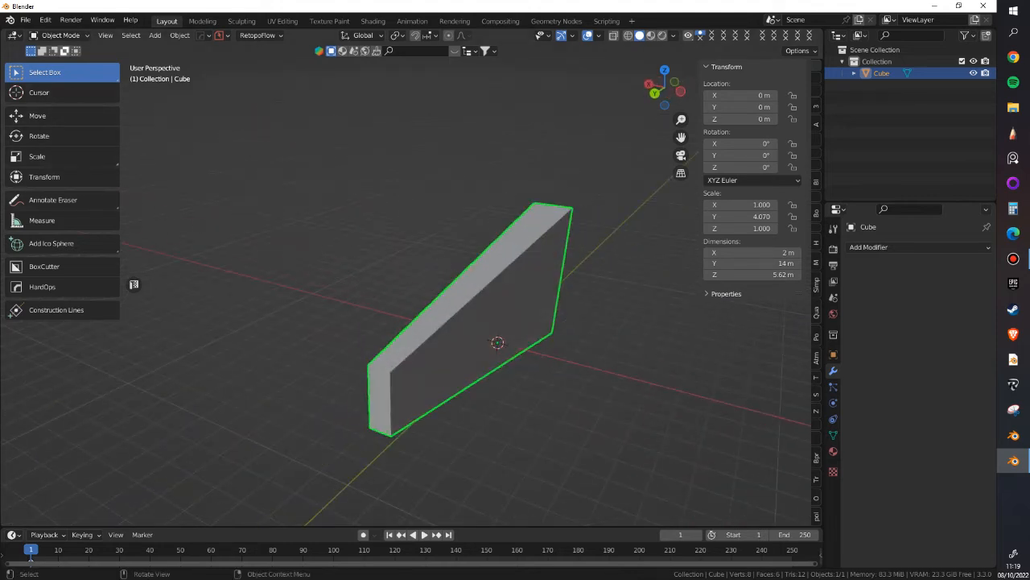
- Open the add-on preferences and look through the add-ons, limiting the list to enabled ones
click(45, 19)
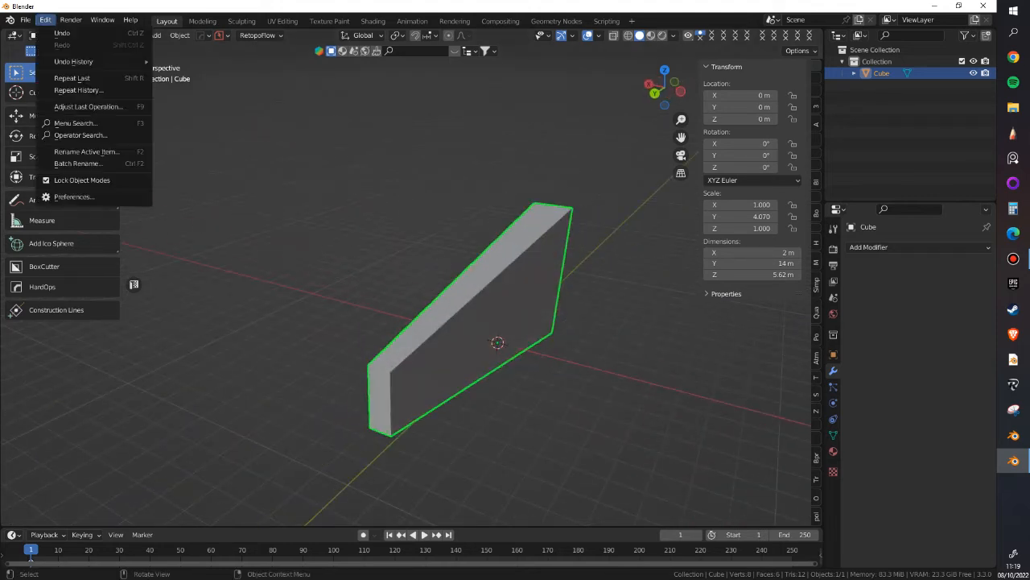
click(73, 196)
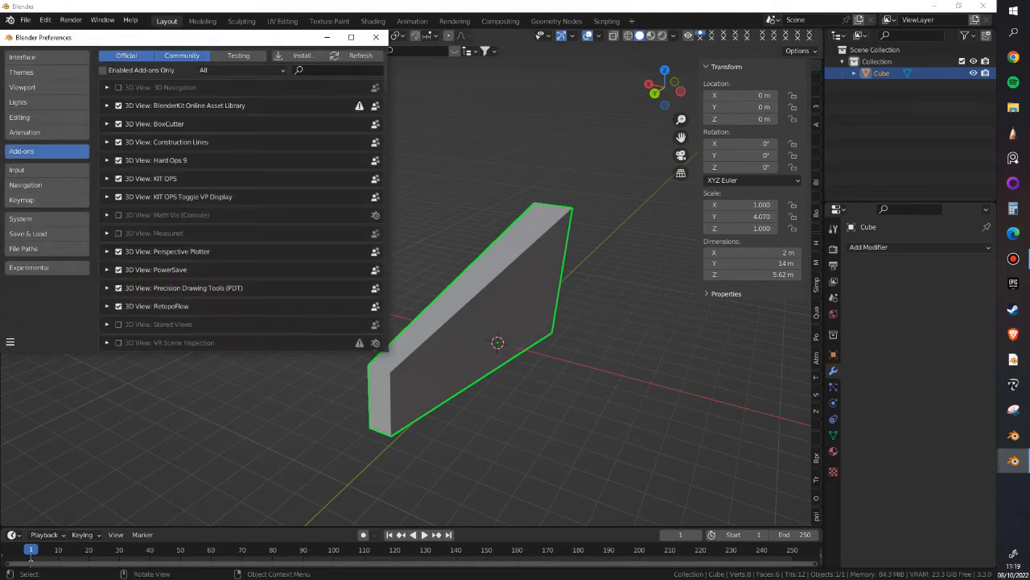
scroll(241, 201, down, 15)
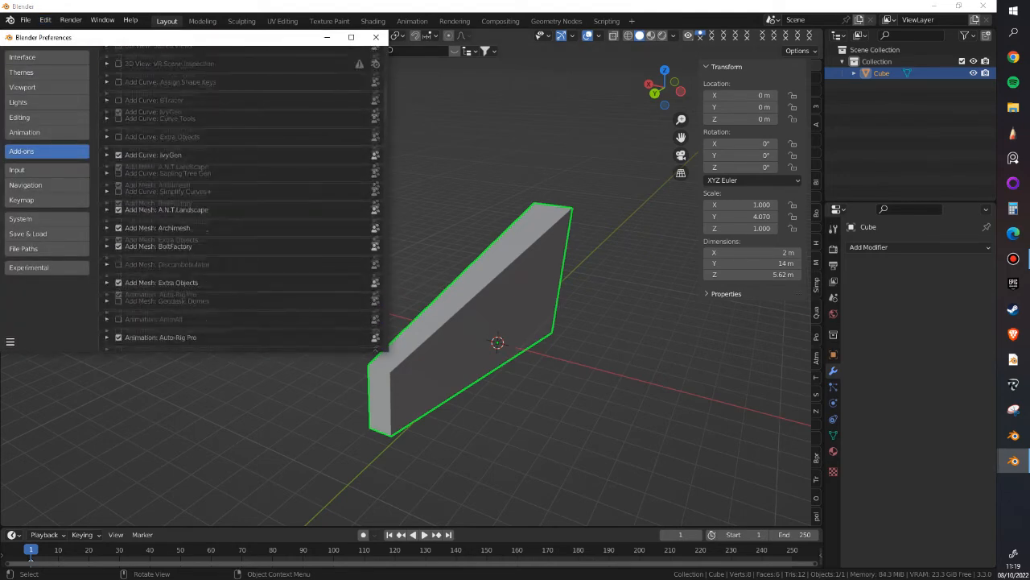
scroll(242, 202, up, 15)
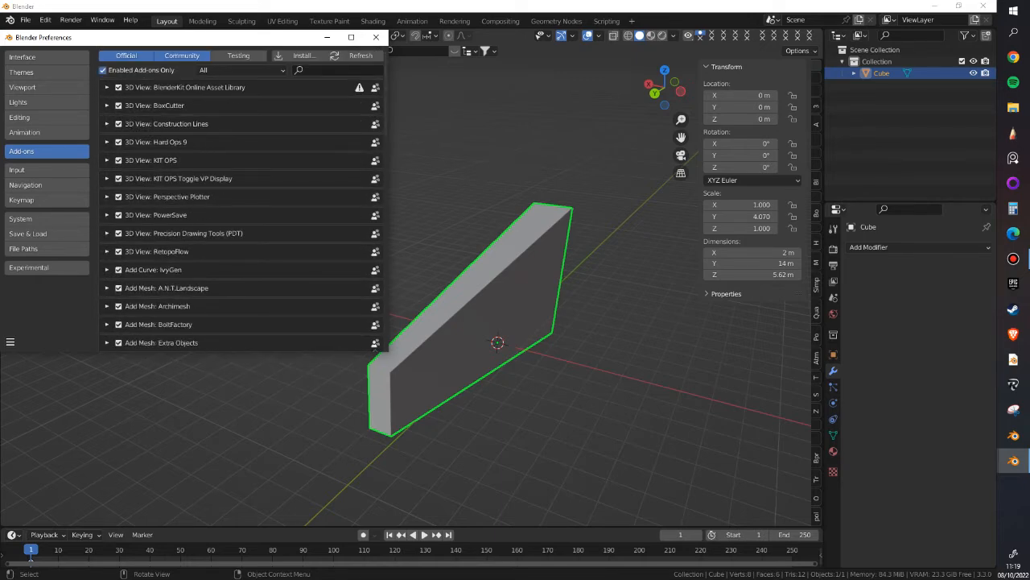
scroll(242, 202, down, 15)
scroll(242, 201, up, 10)
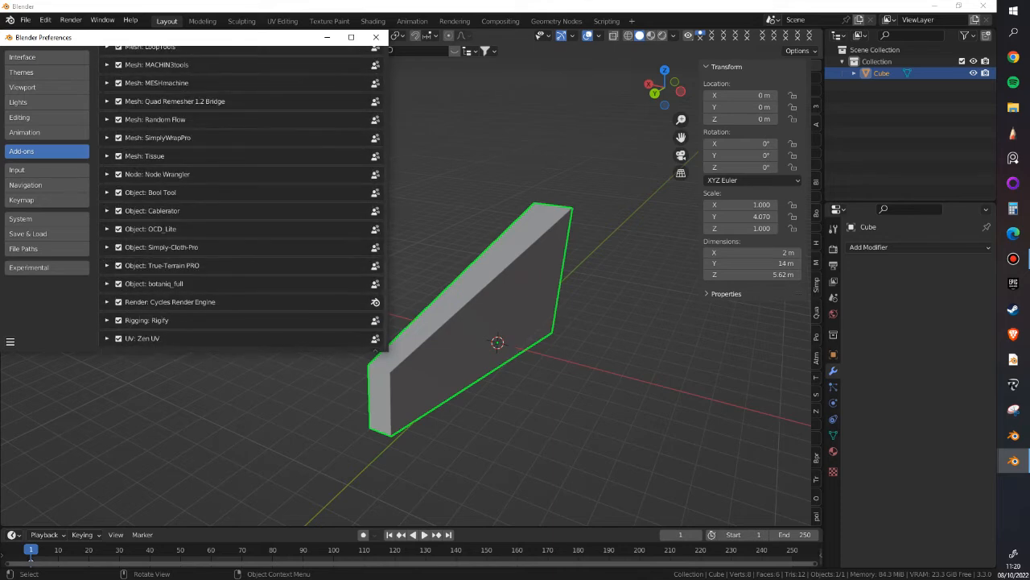
scroll(241, 201, up, 5)
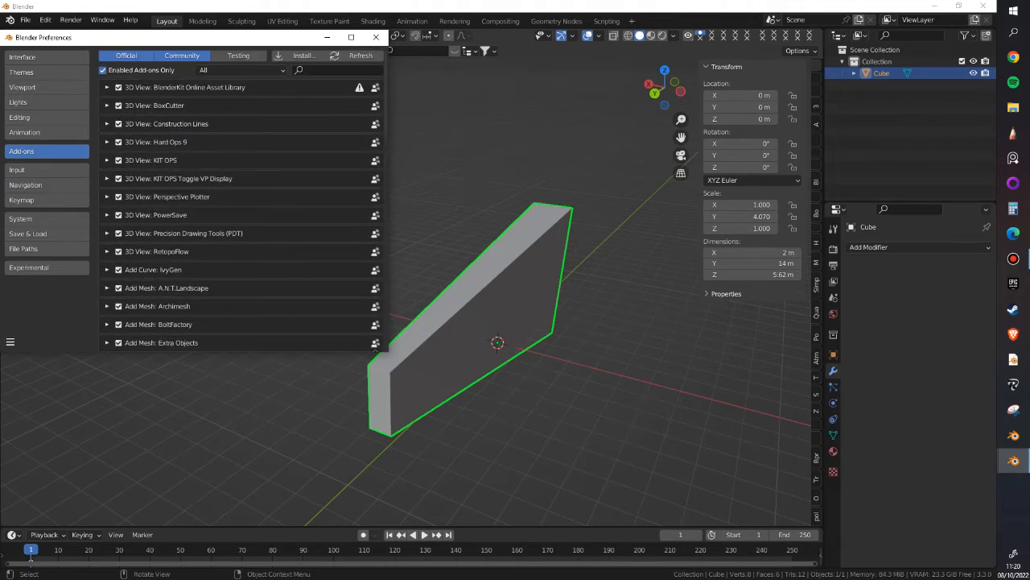
- Show all add-ons again, search them for "loopt" to check LoopTools, and close the preferences
click(103, 70)
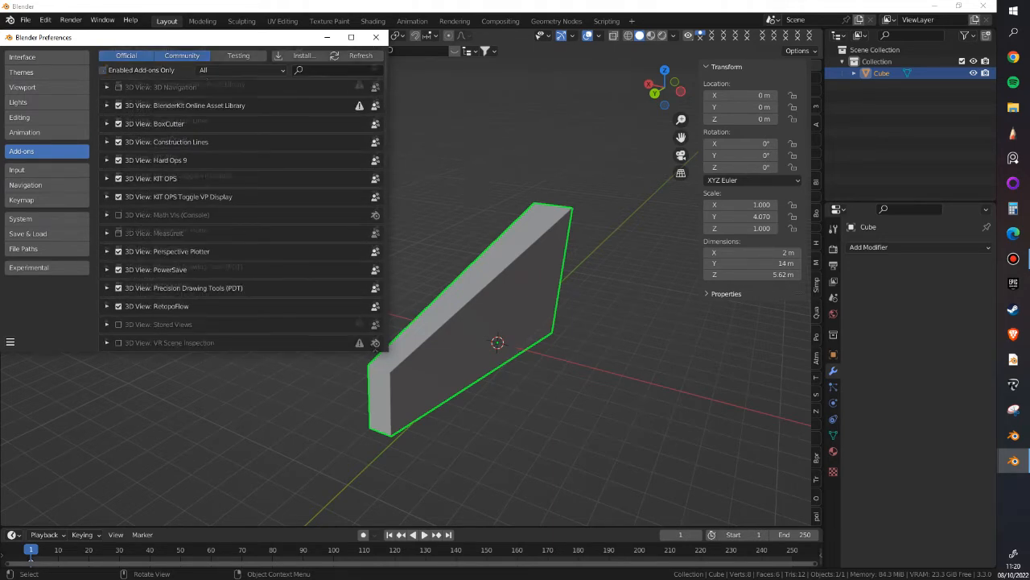
scroll(241, 201, down, 5)
scroll(242, 201, down, 12)
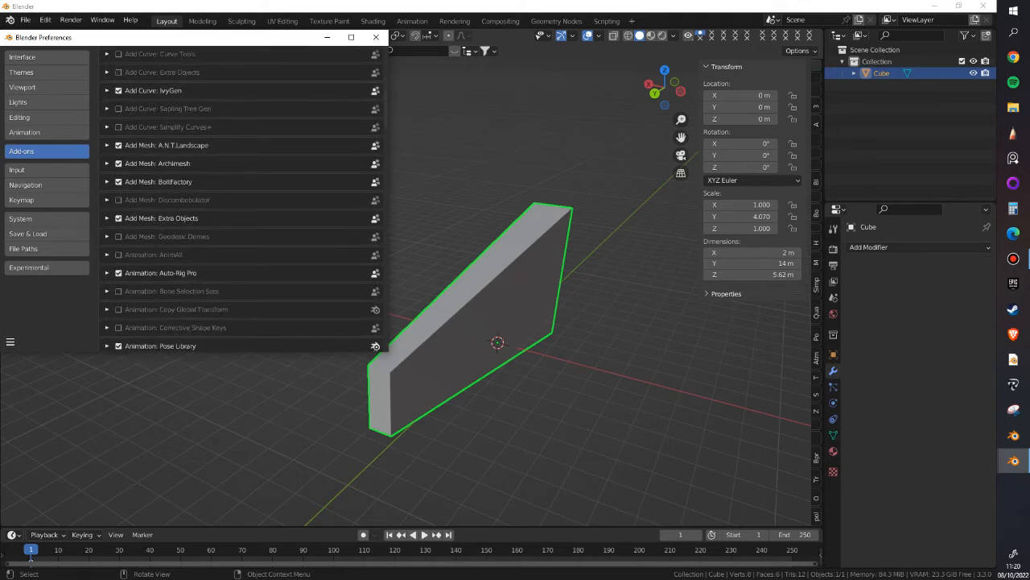
scroll(242, 201, up, 10)
scroll(242, 201, up, 6)
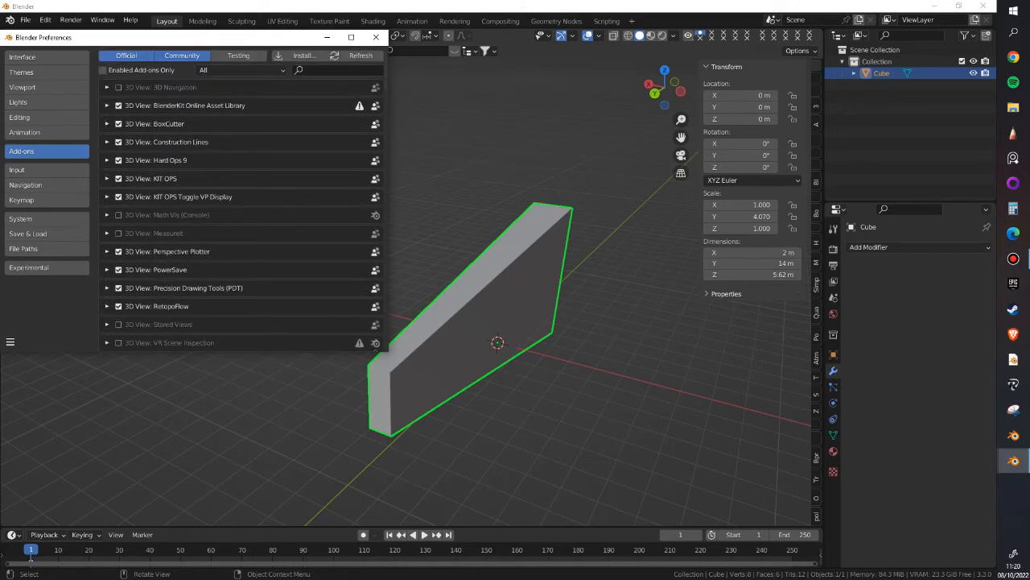
click(338, 70)
text(loopt)
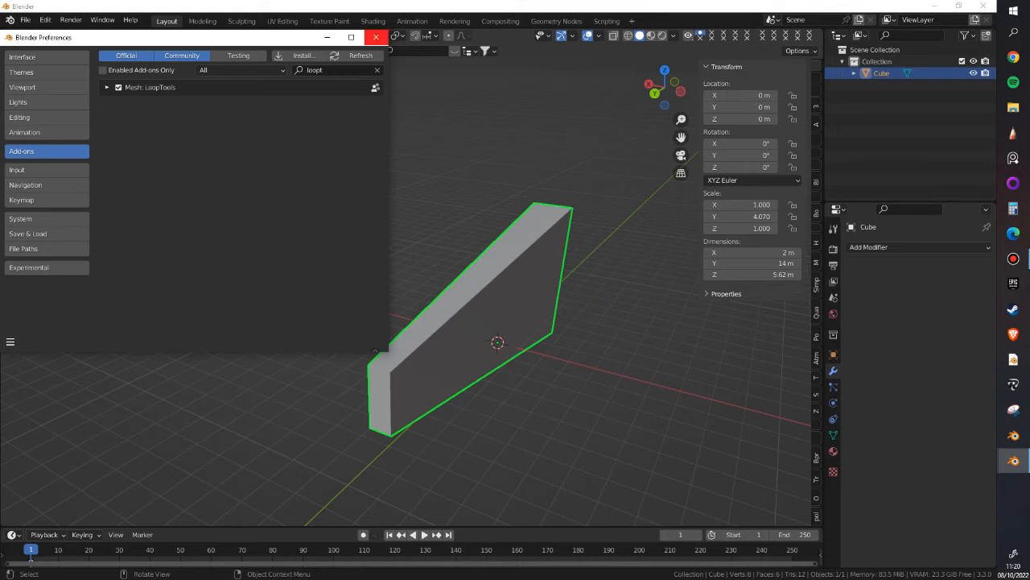
click(376, 37)
- Select the block's sloping top face in Edit Mode, view the available LoopTools operations, and return to Object Mode
key(Tab)
click(561, 290)
click(503, 254)
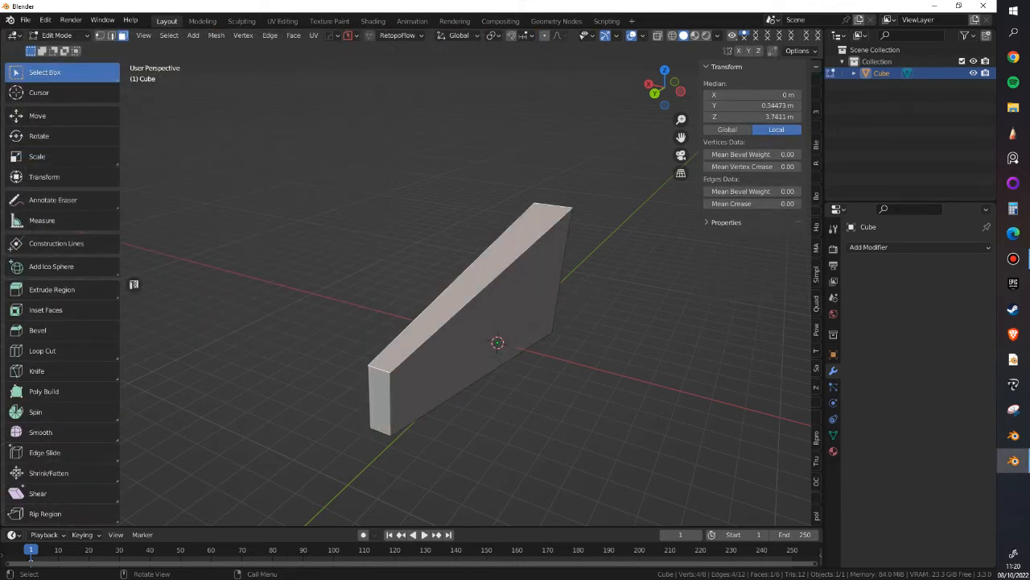
scroll(492, 286, up, 3)
scroll(492, 286, down, 2)
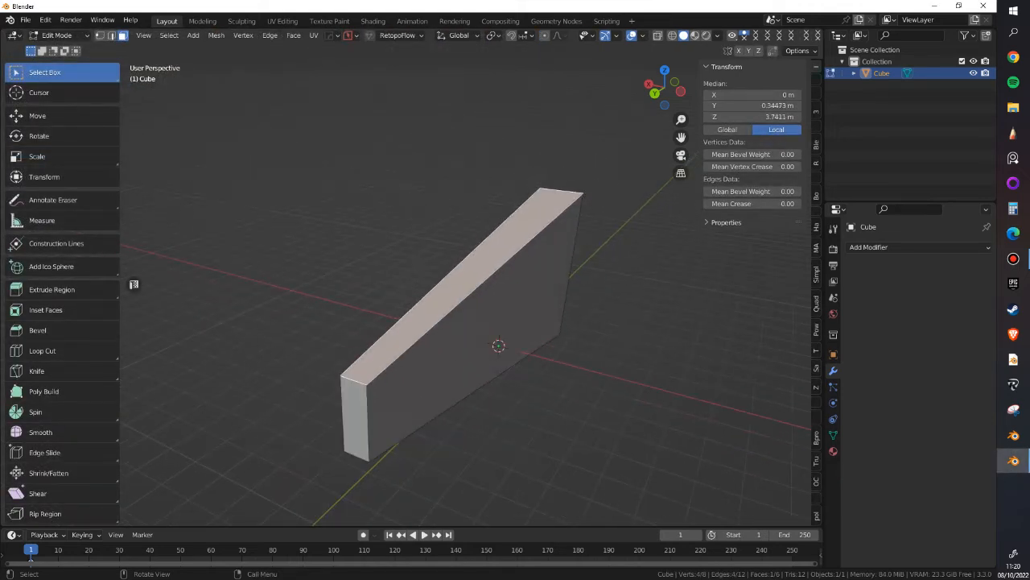
right_click(423, 241)
mouse_move(423, 241)
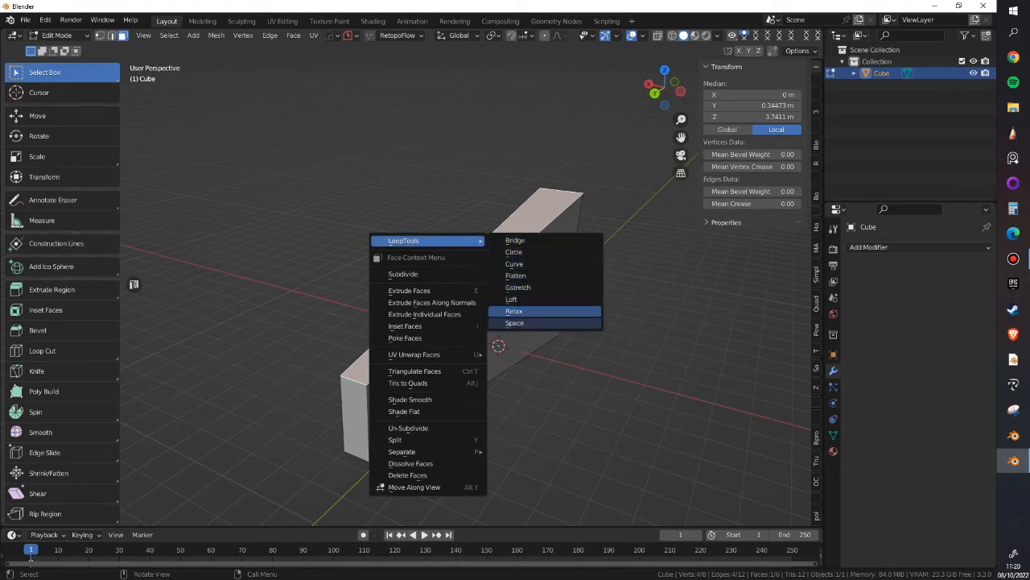
key(Tab)
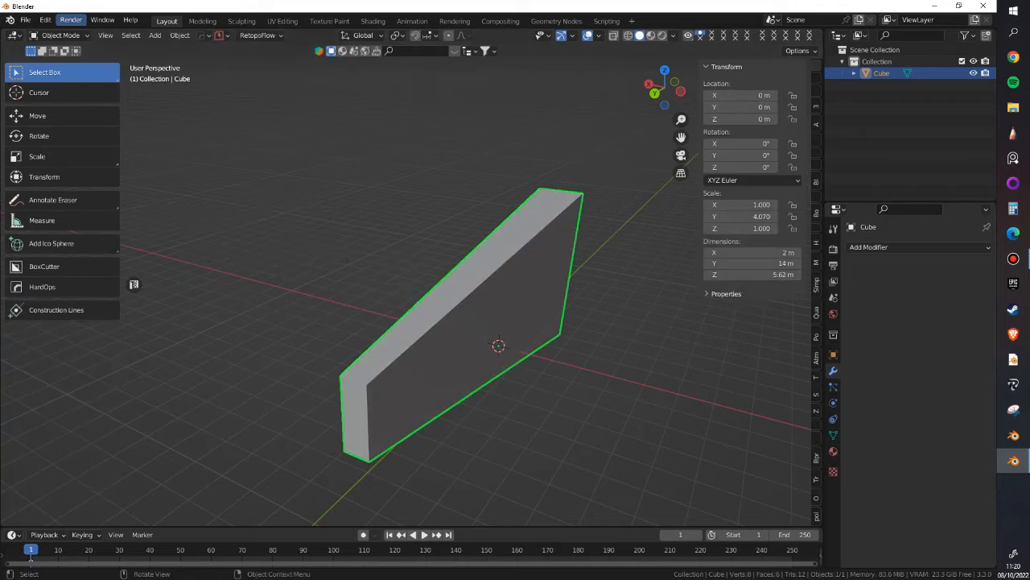
- Search the add-on preferences for "bool", close them, and end in Object Mode
click(46, 20)
click(73, 197)
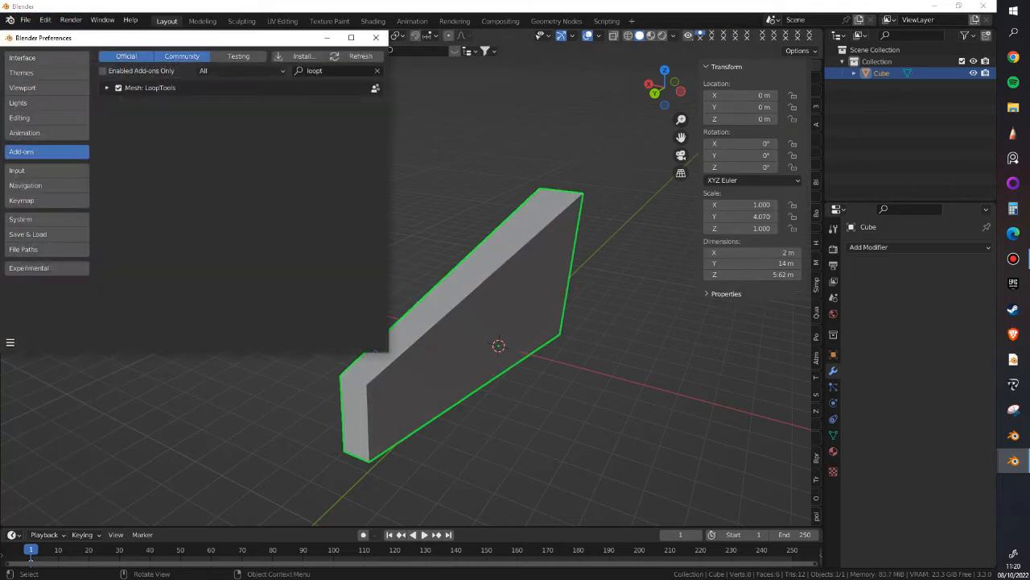
text(bool)
click(376, 38)
key(Tab)
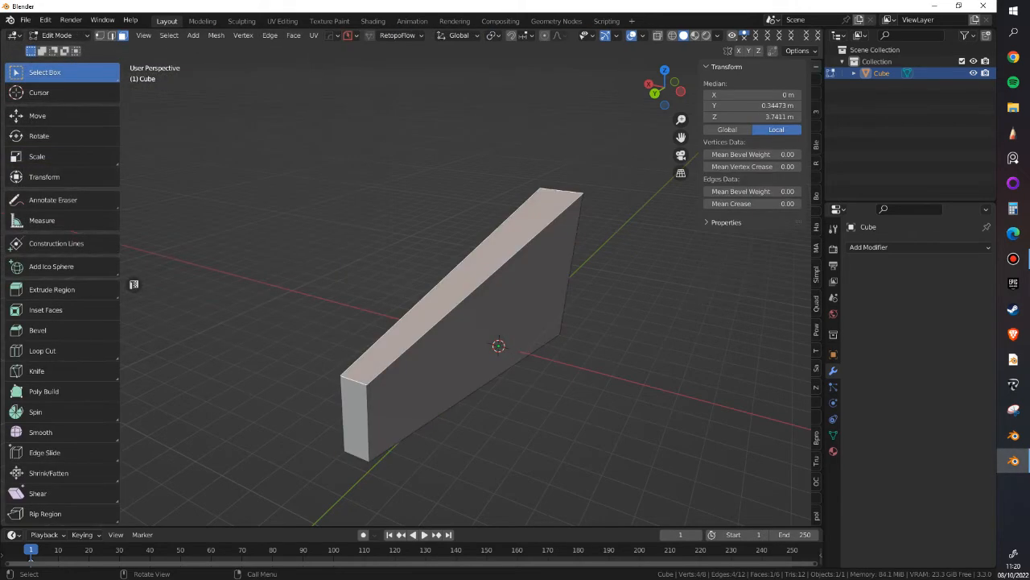
key(Tab)
- Duplicate the tapered block and rotate the copy about 89° around Z, roughly perpendicular to the original
scroll(334, 196, down, 2)
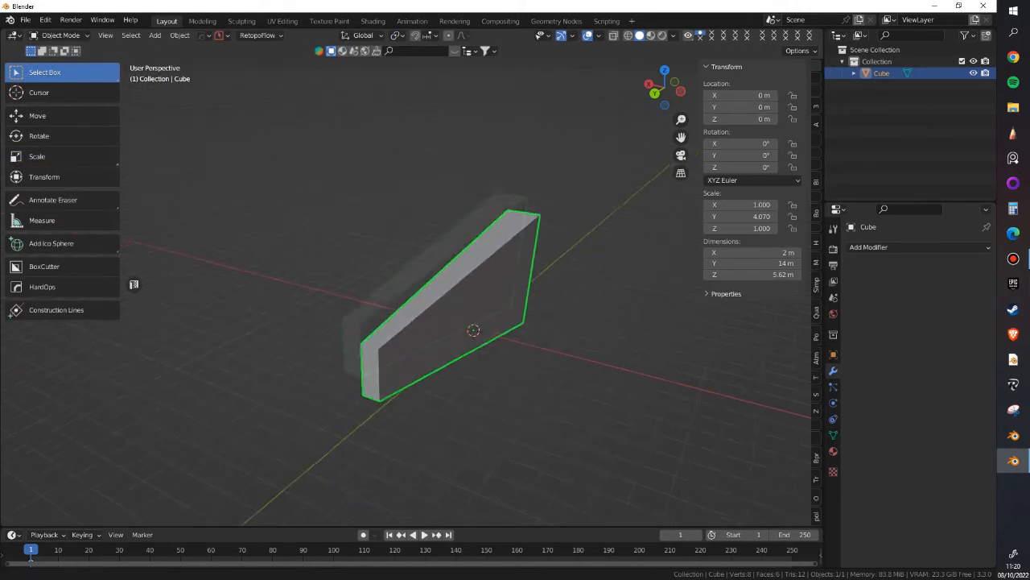
middle_drag(333, 196, 406, 230)
key(shift+d)
click(483, 298)
key(r)
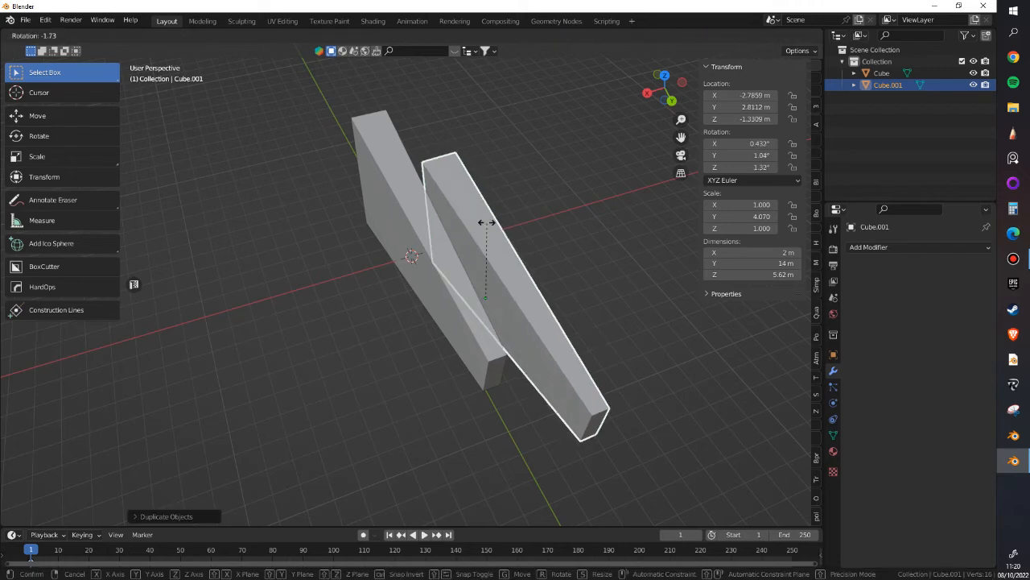
key(z)
click(385, 288)
- Move the rotated copy so its tall end overlaps the original block
key(g)
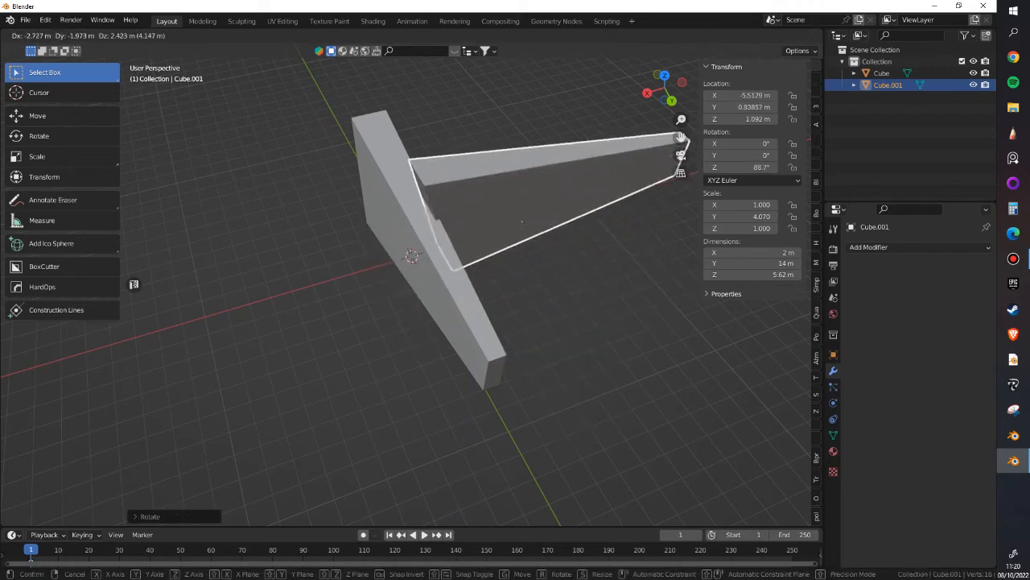
click(425, 206)
middle_drag(425, 206, 418, 171)
key(g)
click(401, 242)
- Try a Boolean difference that cuts the copy out of the original block, and undo it
shift+click(401, 241)
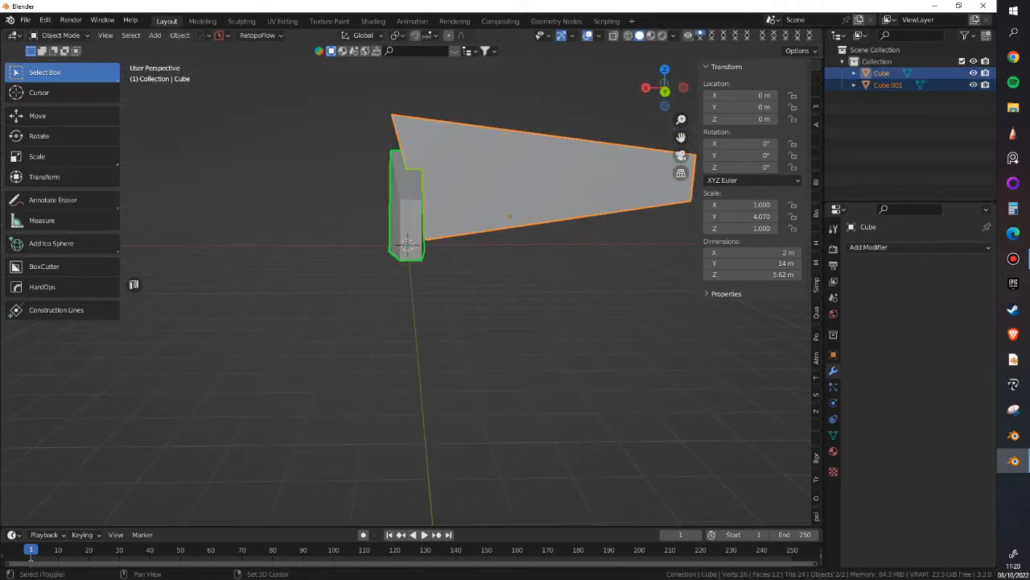
key(ctrl+KP_Subtract)
middle_drag(400, 242, 328, 293)
key(ctrl+z)
key(a)
key(a)
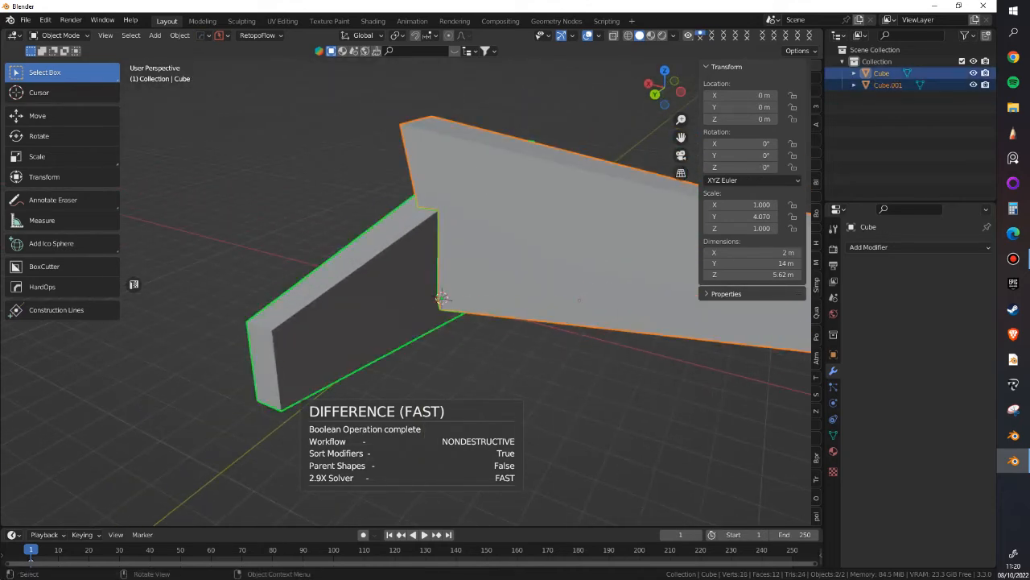
key(g)
key(Escape)
- Move the copy so it passes through the original block, and lower it along Z to about -1.94 m
click(442, 298)
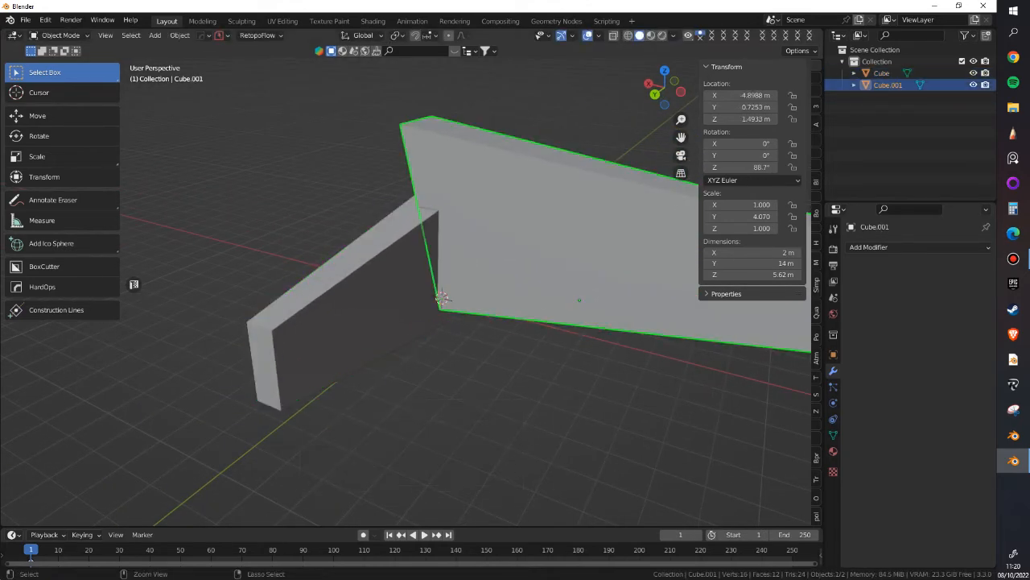
key(g)
click(379, 258)
key(g)
key(z)
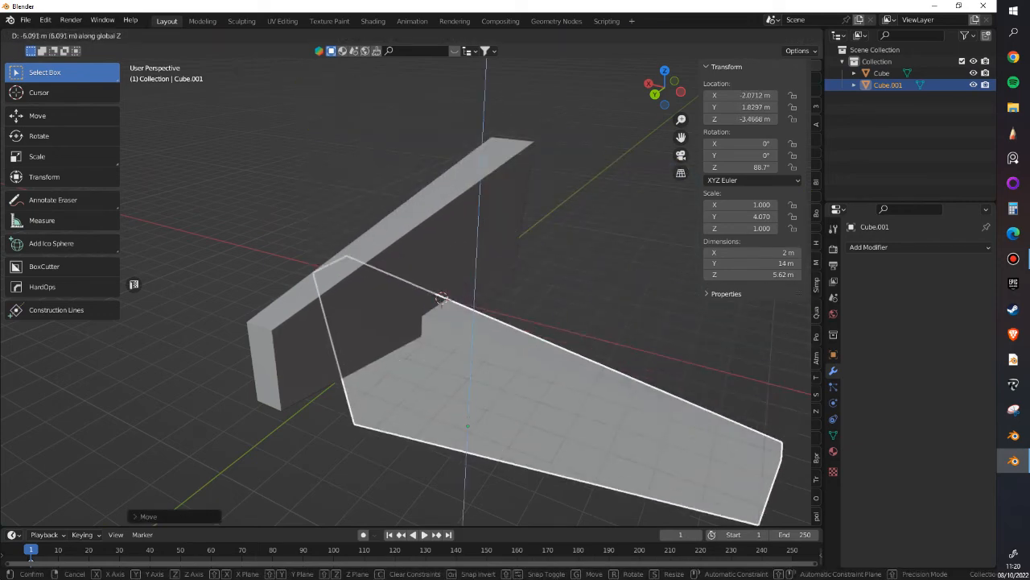
click(383, 403)
middle_drag(383, 402, 477, 366)
middle_drag(385, 341, 437, 302)
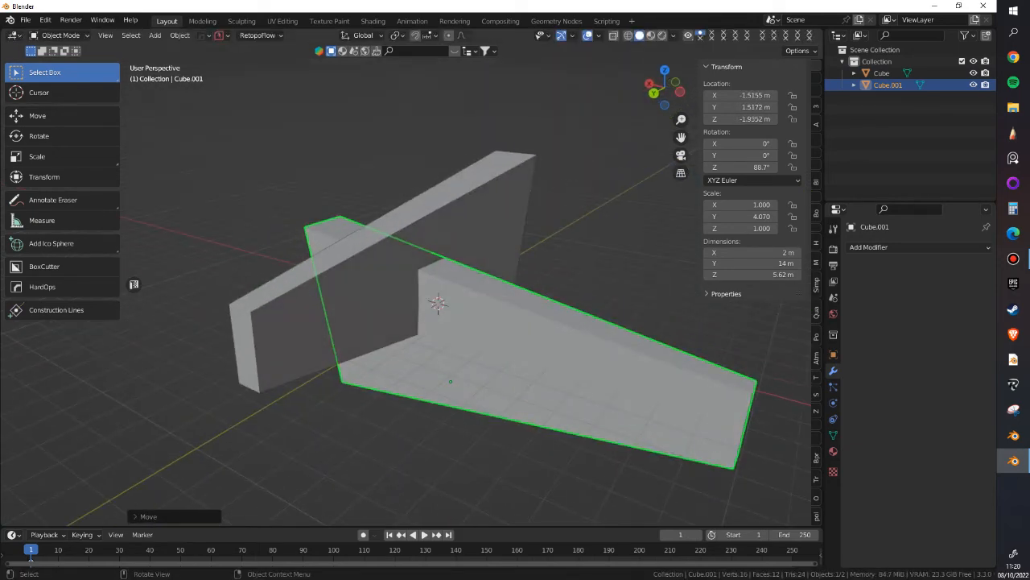
- Select both crossed blocks and try a Boolean difference and a Boolean union on them, undoing each
shift+click(437, 302)
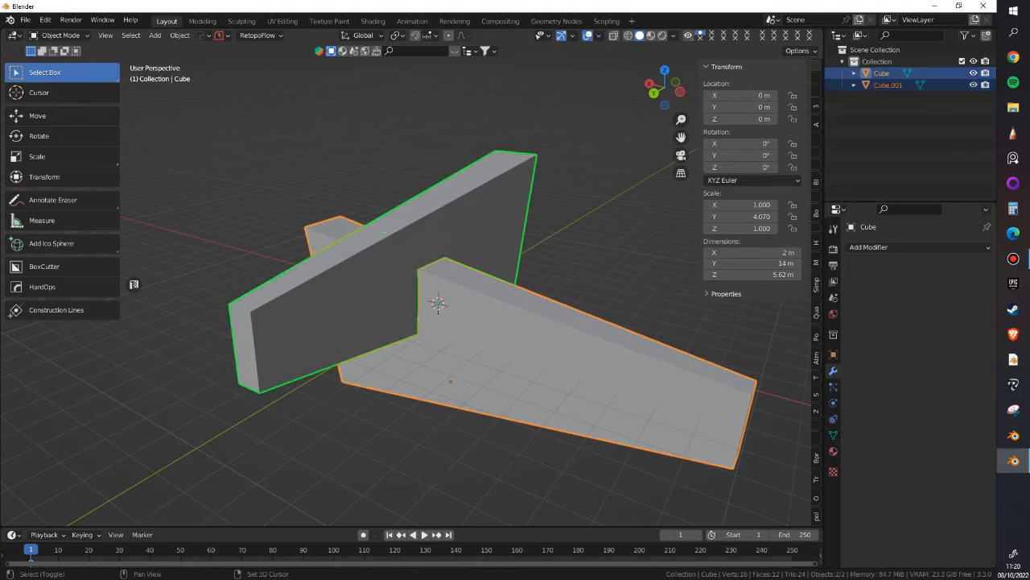
key(ctrl+KP_Subtract)
middle_drag(437, 302, 468, 324)
key(ctrl+z)
key(ctrl+KP_Add)
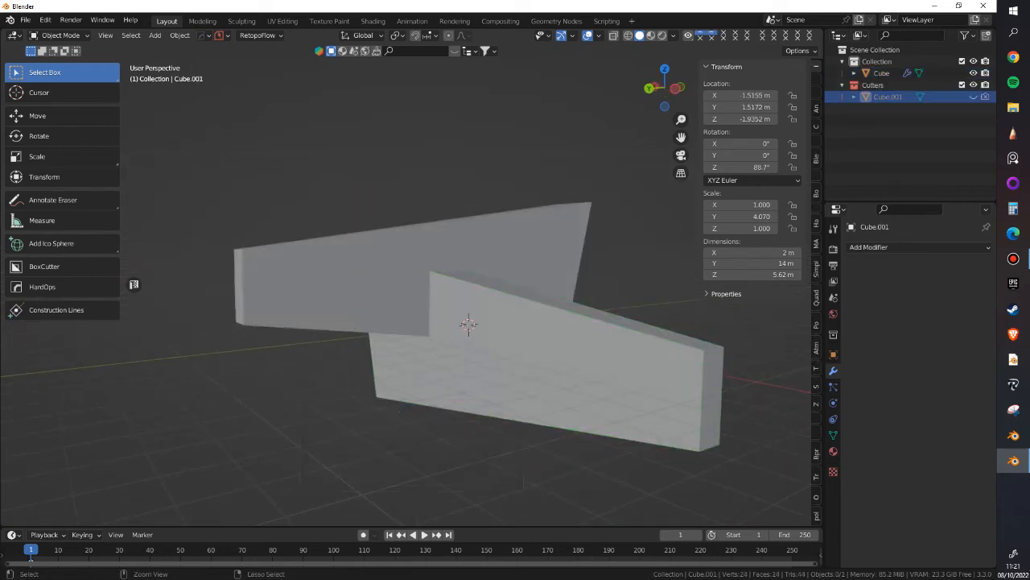
key(ctrl+z)
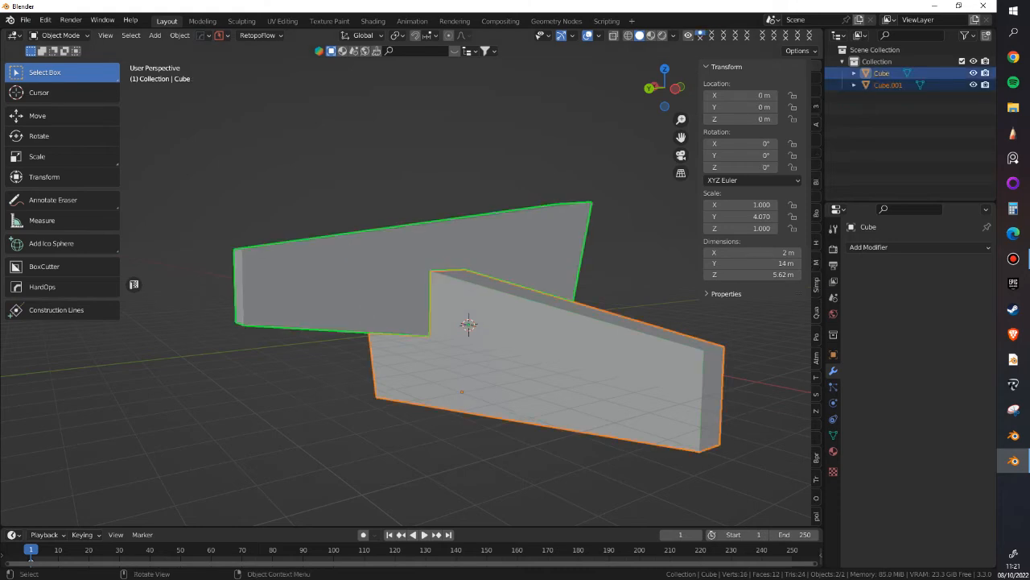
- Cut the rotated copy out of the original block with a non-destructive Boolean difference
middle_drag(475, 314, 489, 335)
click(395, 278)
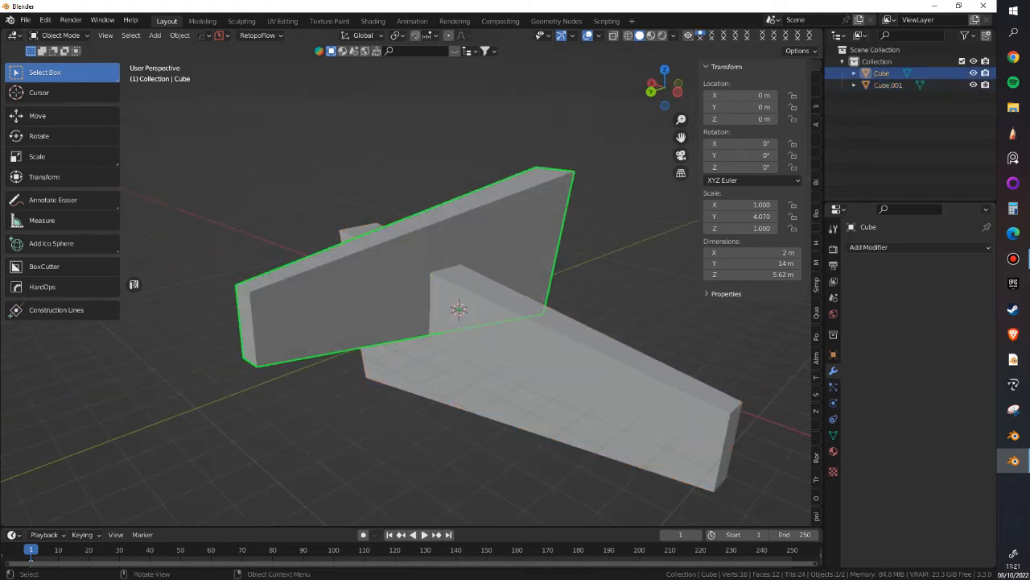
shift+click(515, 362)
click(515, 362)
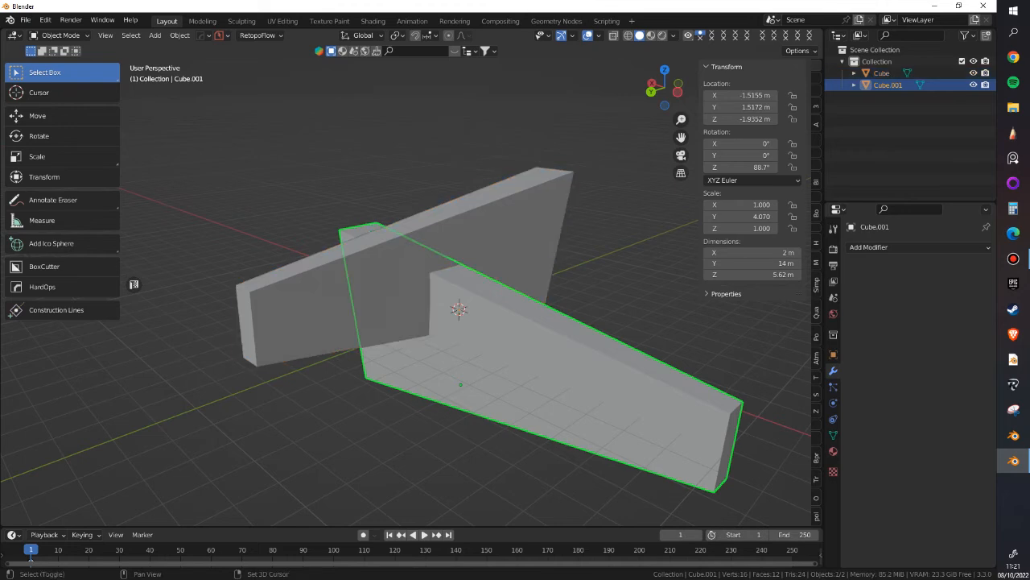
shift+click(386, 282)
key(ctrl+KP_Subtract)
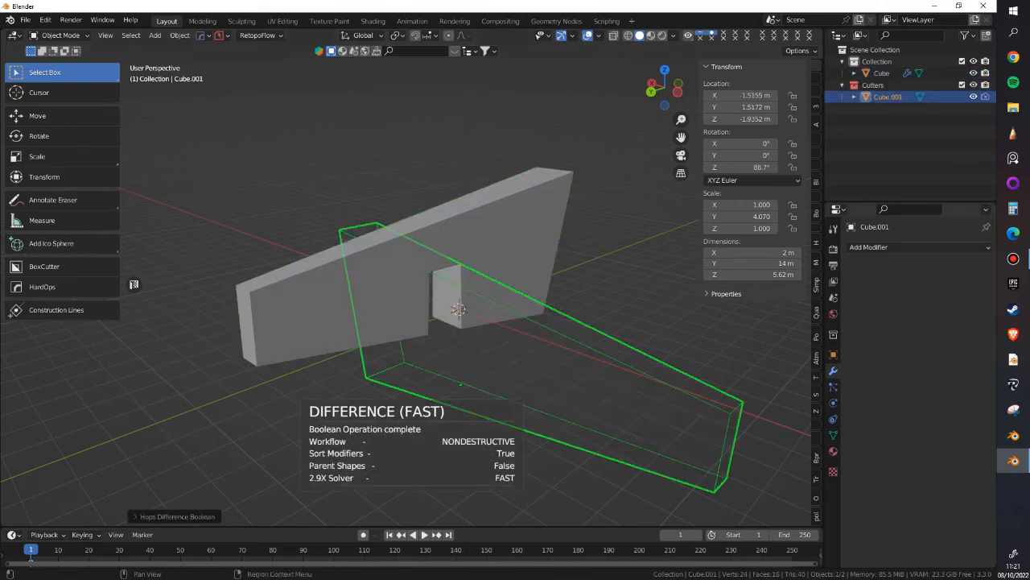
- Select the cut block and expand its Boolean modifier to examine the operation, object and solver settings
click(515, 241)
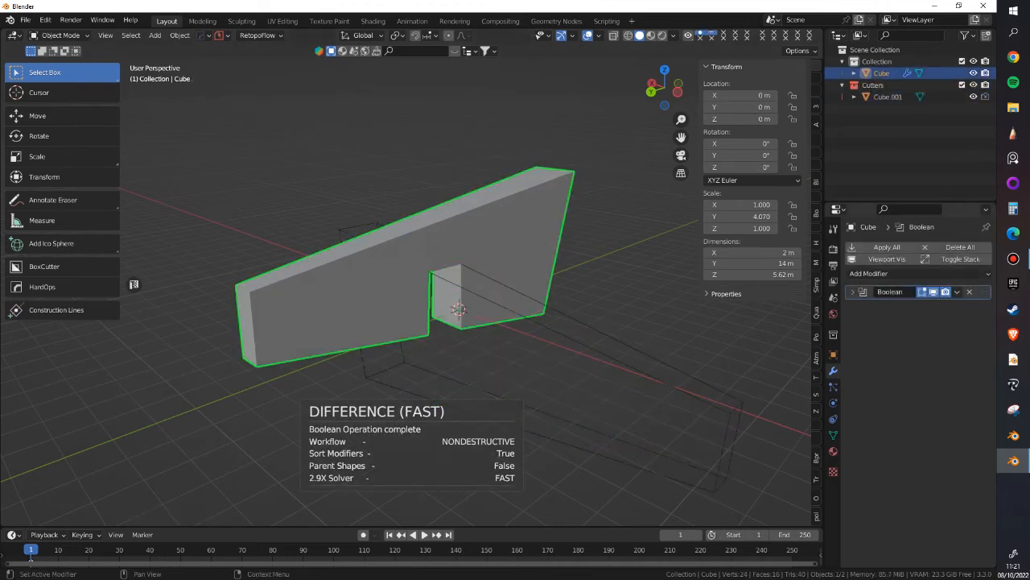
click(853, 291)
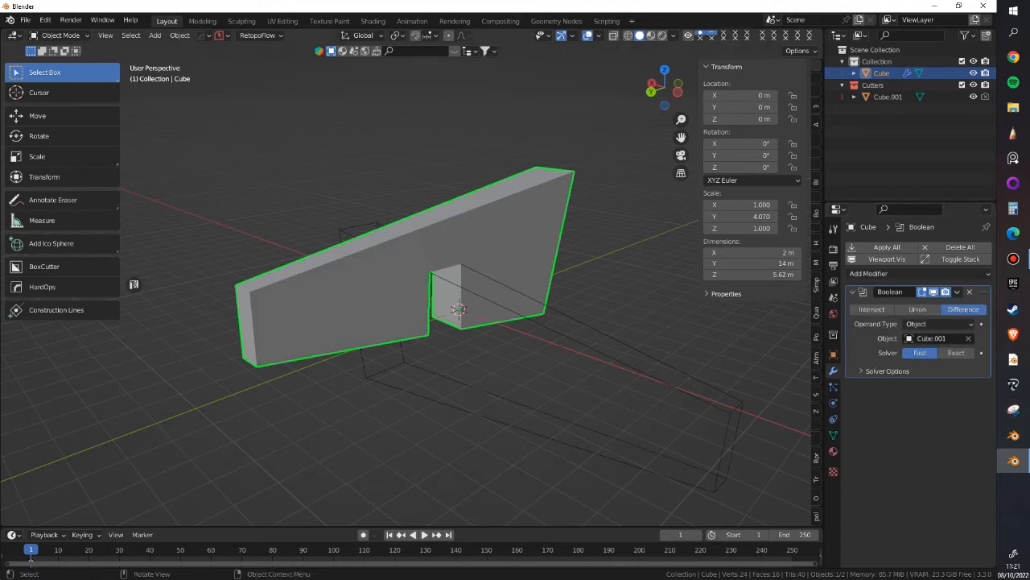
middle_drag(483, 322, 627, 338)
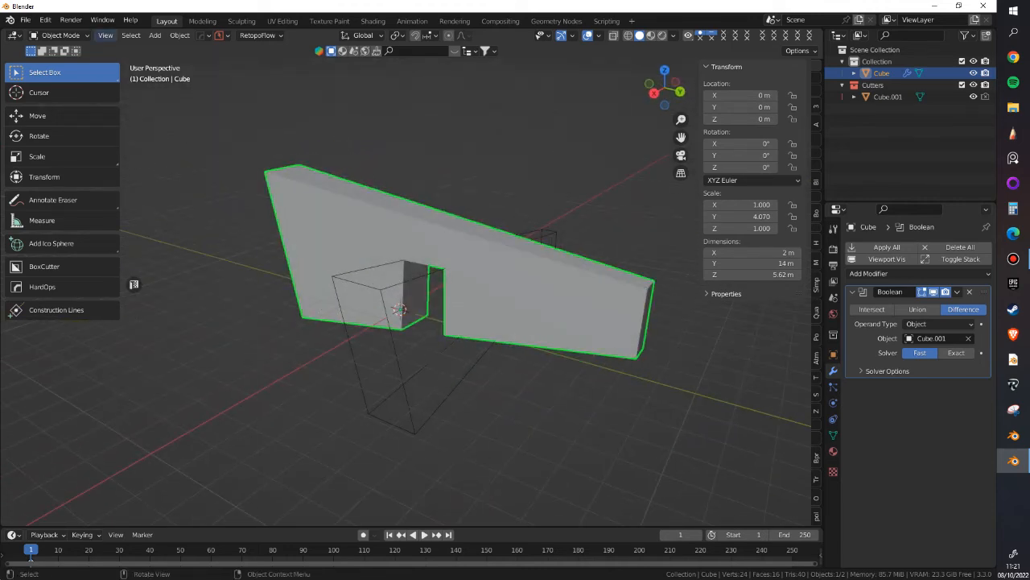
middle_drag(193, 105, 143, 102)
- Search the add-ons in Preferences for "arch" and close the preferences
click(45, 19)
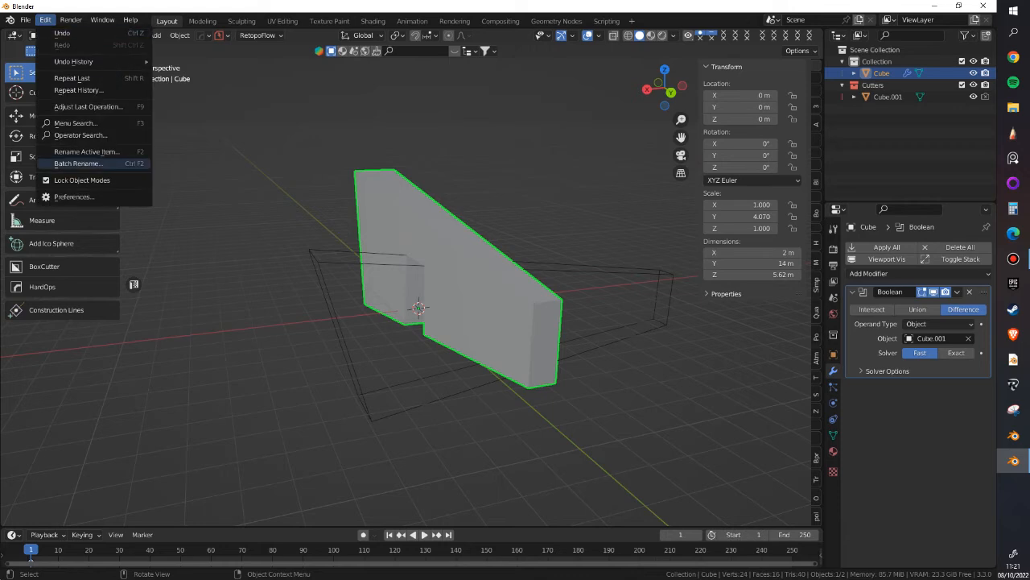
click(88, 198)
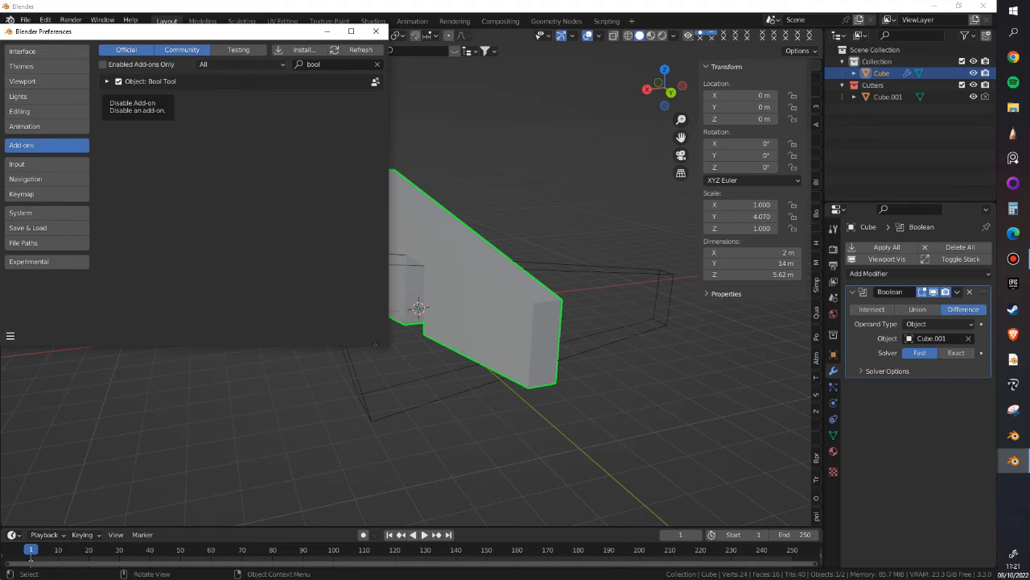
click(335, 65)
text(a)
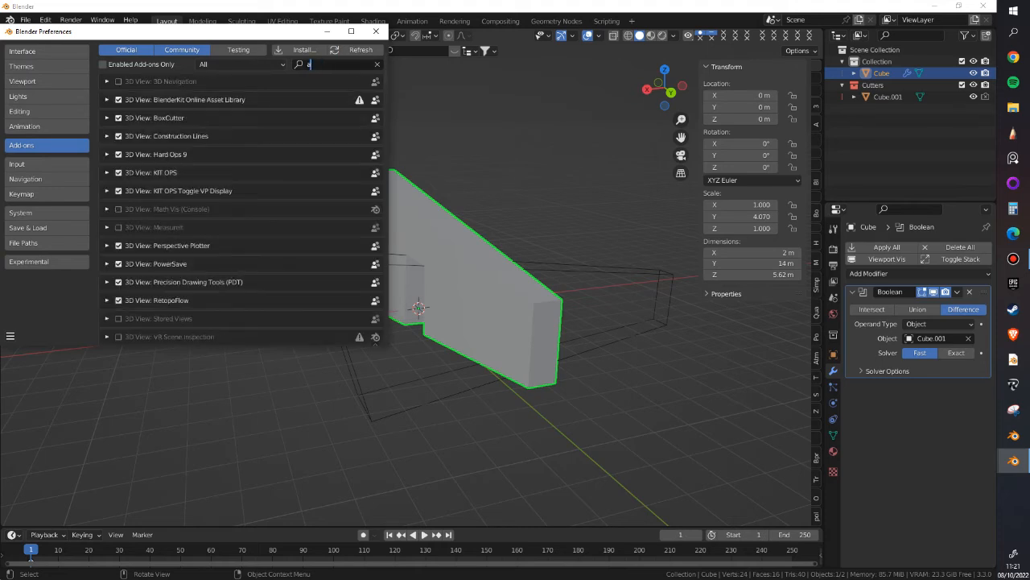
text(rchm)
key(BackSpace)
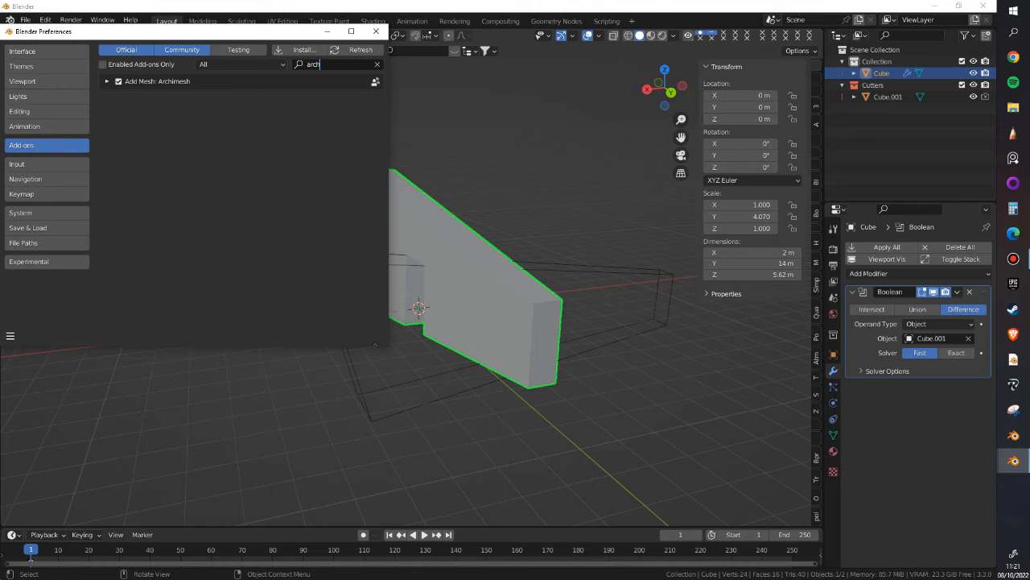
click(375, 32)
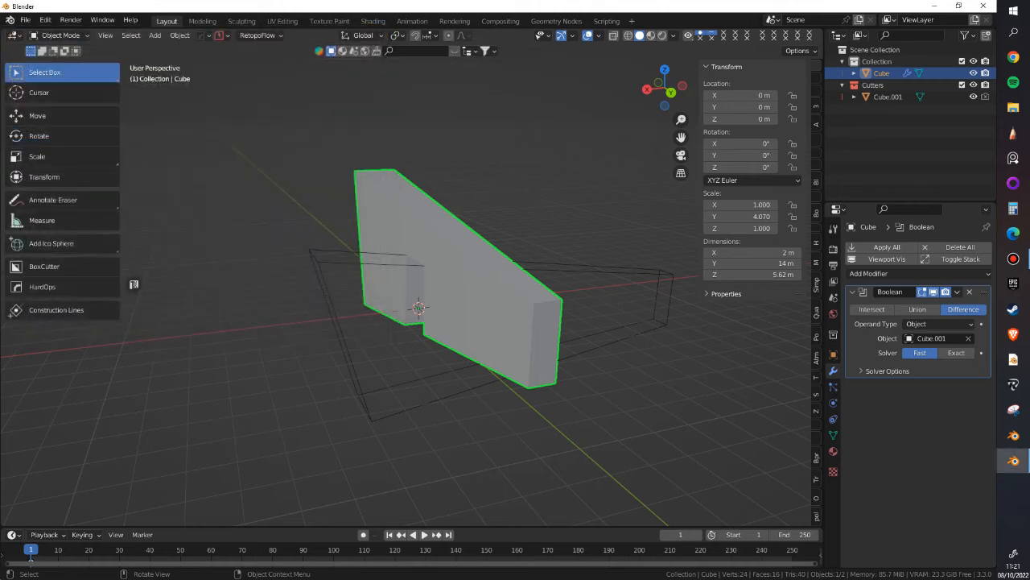
- Delete the wireframe cutter block from the scene
click(322, 346)
click(344, 342)
key(Delete)
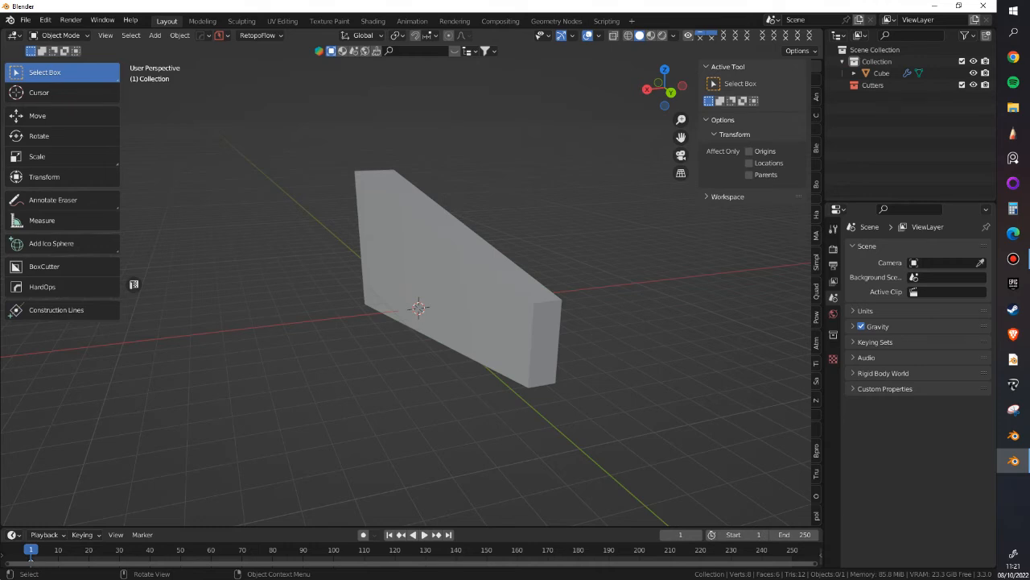
- Select the remaining block, enter Edit Mode, go through the vertex, edge and face selection modes, and return to Object Mode
click(396, 256)
middle_drag(382, 241, 427, 284)
key(Tab)
key(Escape)
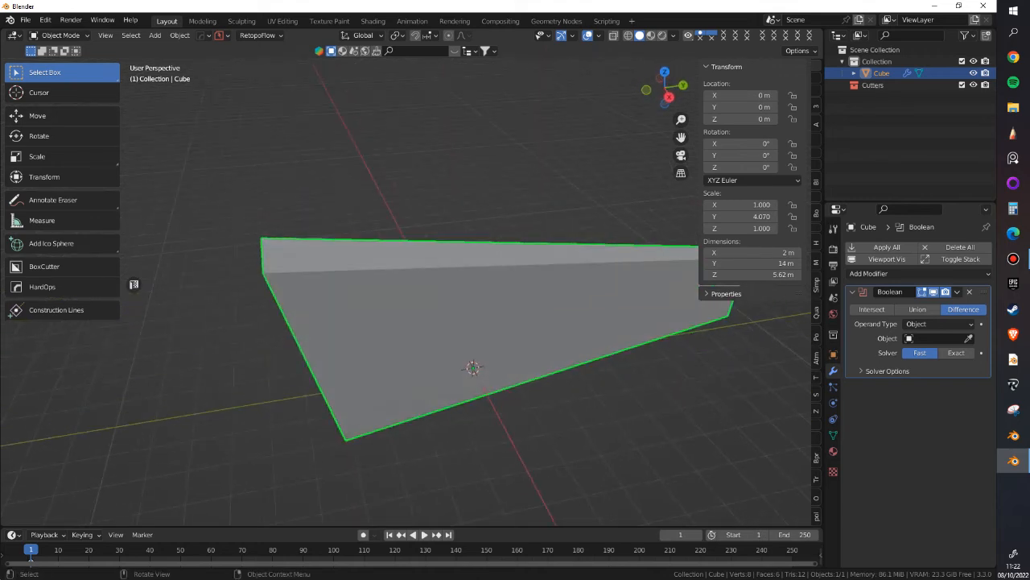
click(58, 34)
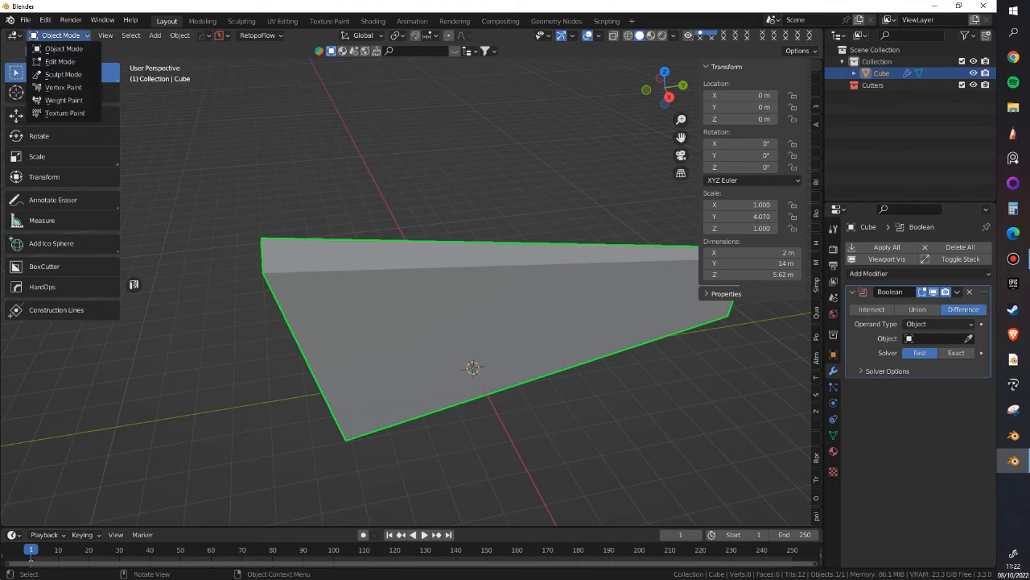
click(49, 61)
click(100, 35)
click(112, 35)
key(3)
click(58, 35)
click(50, 49)
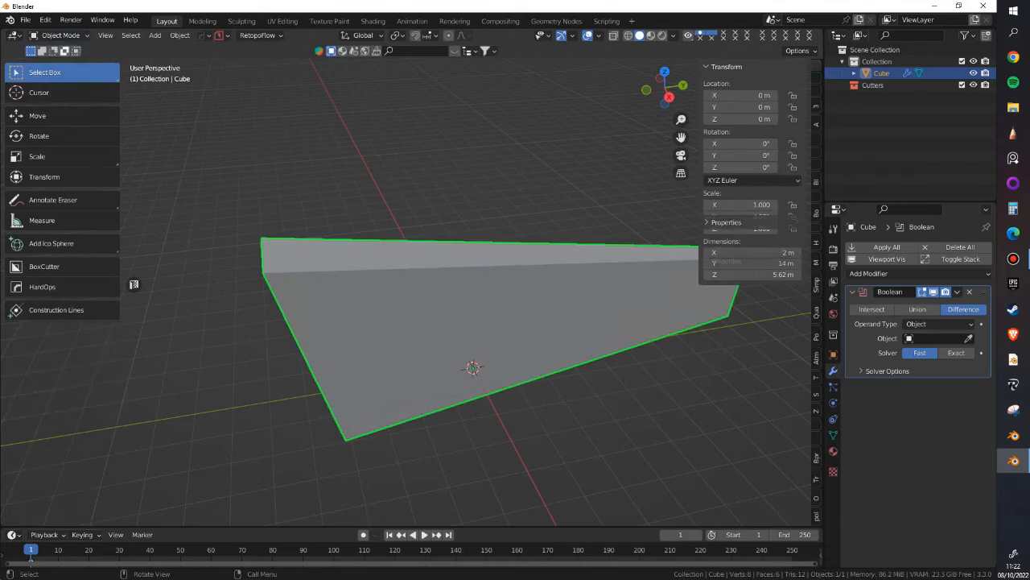
- Enter Edit Mode with edge selection, alternate between Object and Edit Mode, set vertex selection, and end in Object Mode
key(Tab)
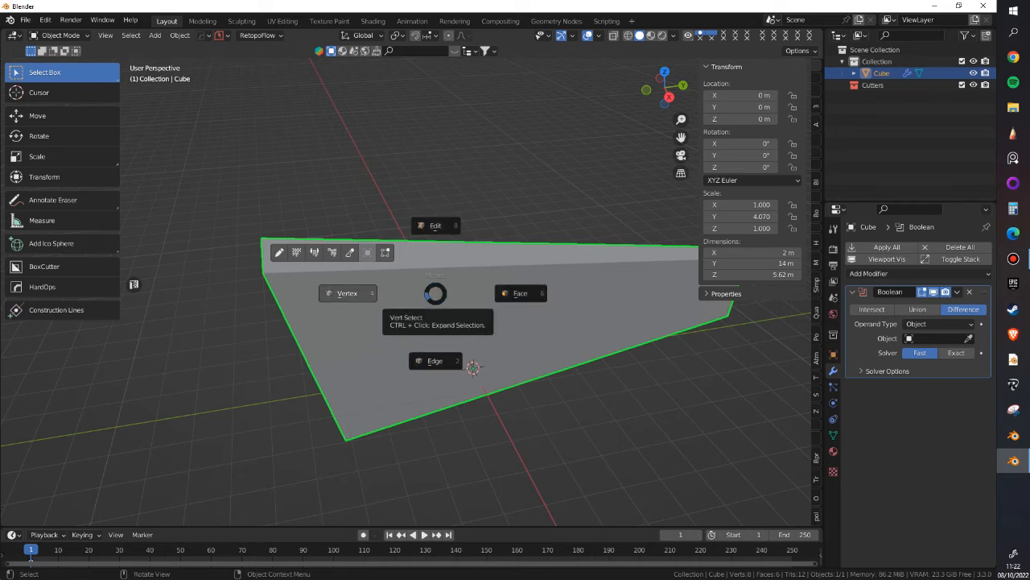
click(435, 360)
click(56, 35)
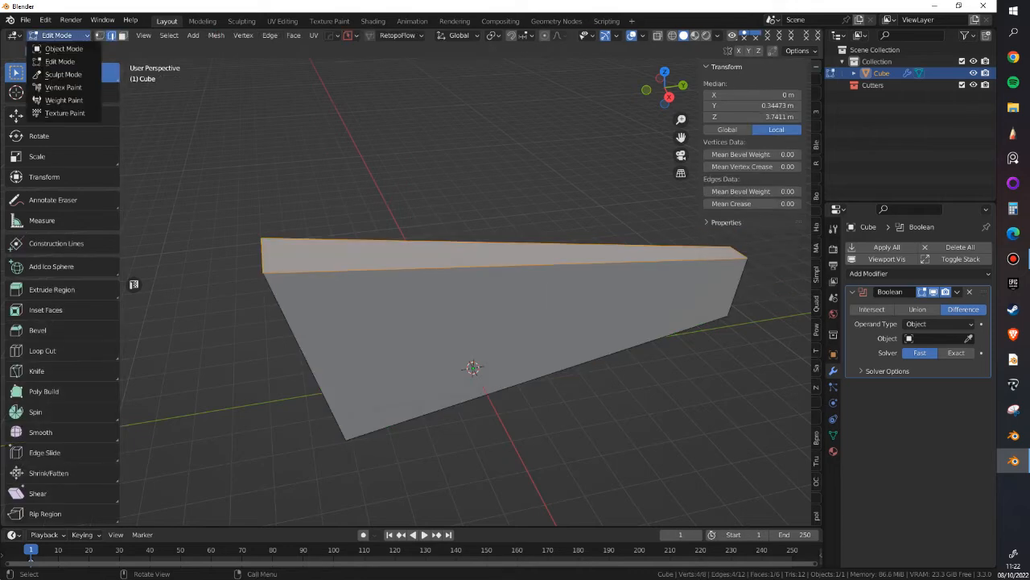
click(64, 49)
click(56, 35)
click(60, 62)
key(1)
key(Tab)
click(392, 109)
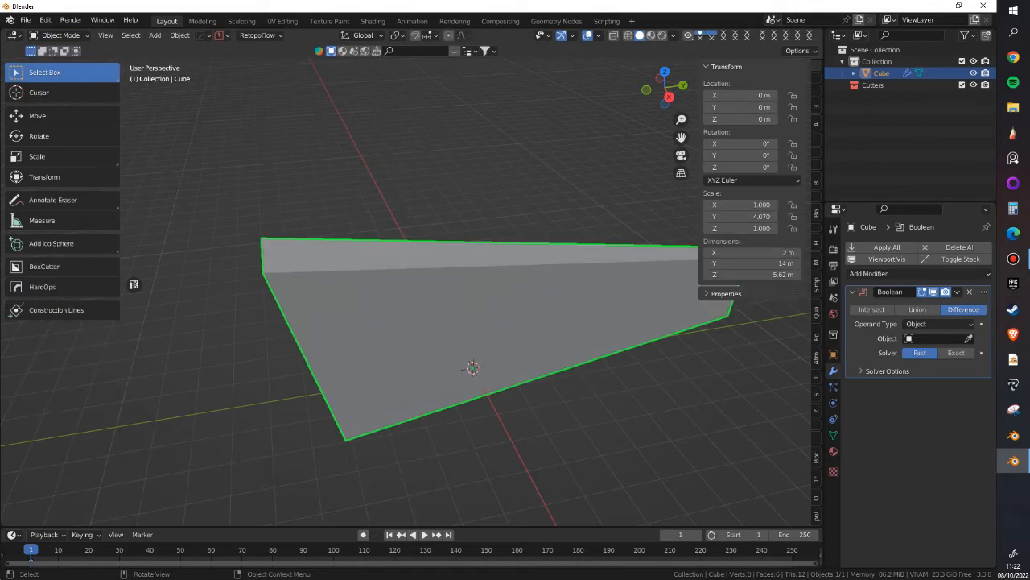
- Enter Edit Mode with vertex selection and move the near upper vertex at the block's low end to about X 1.43, Y 2.27, Z 1.52 m
key(Tab)
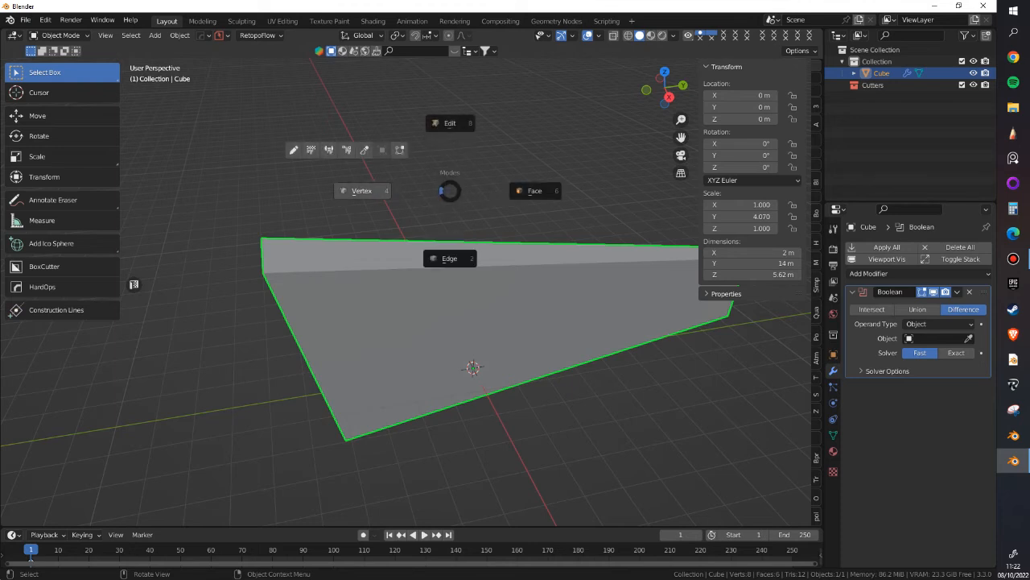
click(362, 191)
click(261, 238)
click(730, 247)
click(748, 258)
drag(747, 258, 782, 310)
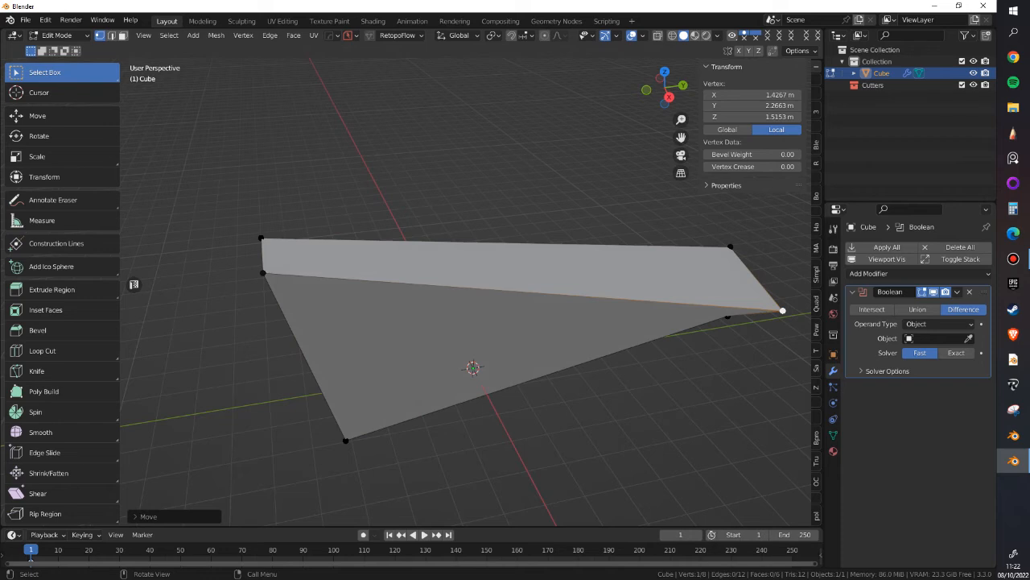
- Change the mesh selection mode from vertices through edges to faces
key(Tab)
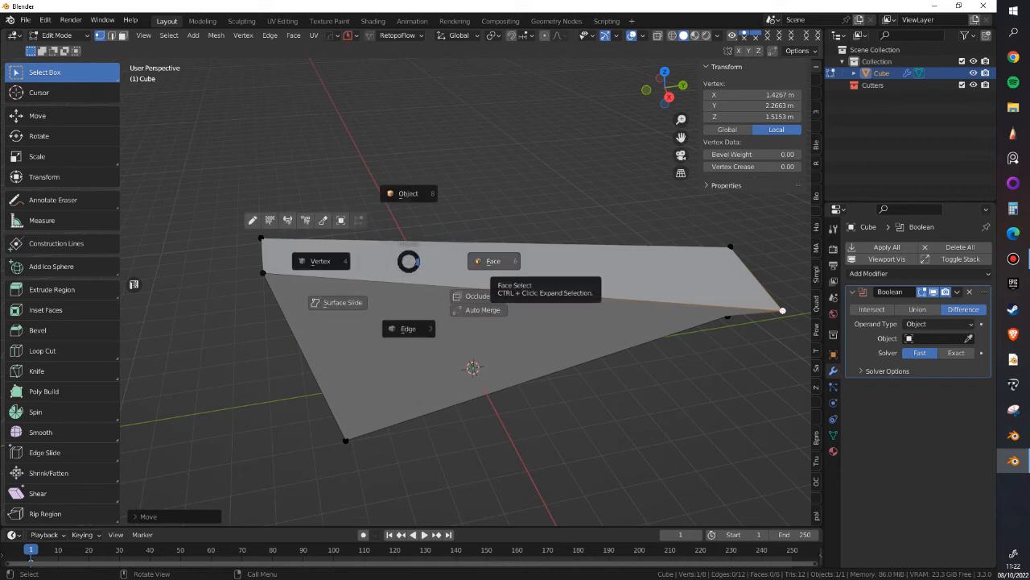
click(494, 261)
key(Tab)
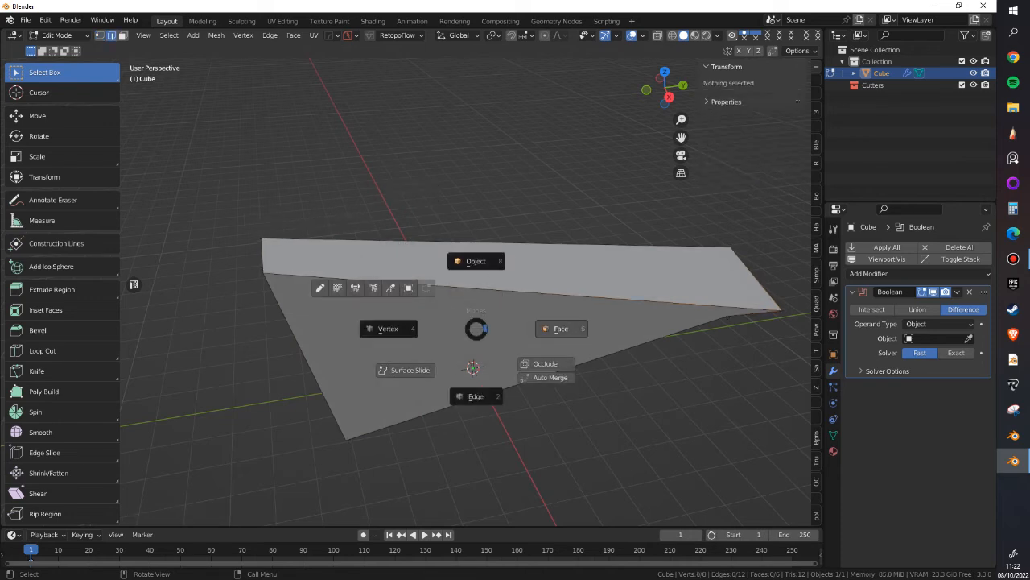
click(561, 328)
key(Tab)
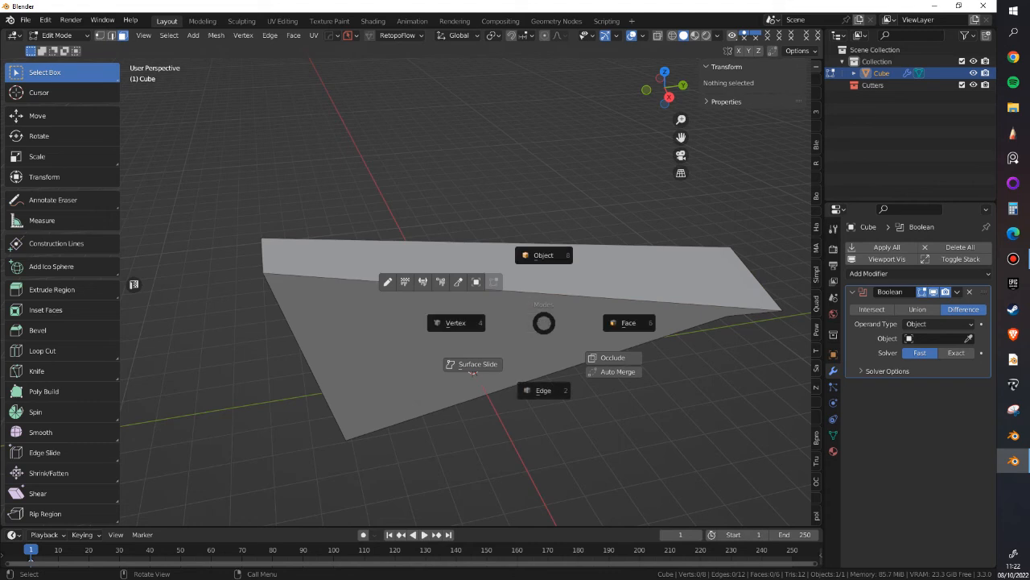
click(628, 323)
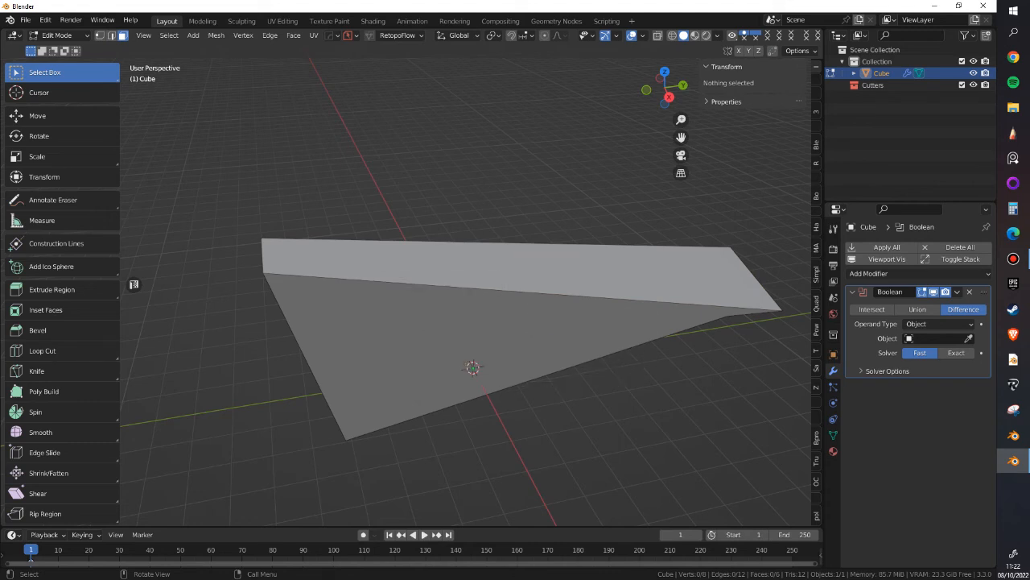
- Select the block's large tapered side face and examine the reshaped mesh from its end and other sides
click(515, 277)
click(483, 334)
middle_drag(483, 334, 571, 310)
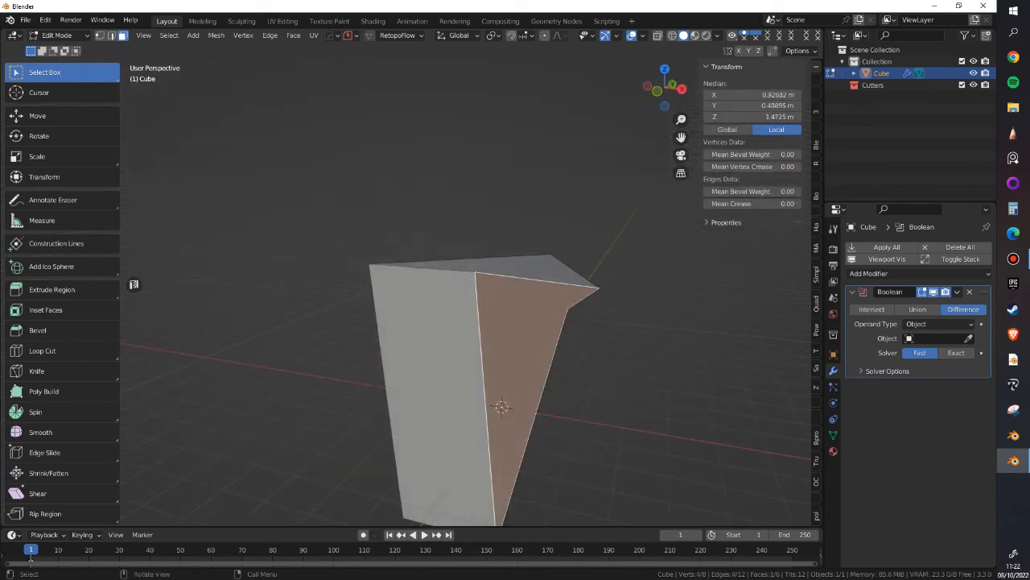
click(439, 346)
middle_drag(439, 346, 499, 334)
scroll(346, 362, down, 2)
click(338, 362)
middle_drag(338, 362, 213, 390)
click(234, 354)
click(322, 312)
scroll(320, 314, down, 1)
shift+middle_drag(320, 314, 475, 290)
scroll(475, 290, up, 1)
click(406, 310)
scroll(407, 310, up, 1)
mouse_move(406, 310)
middle_down()
mouse_move(503, 270)
mouse_move(398, 296)
middle_up()
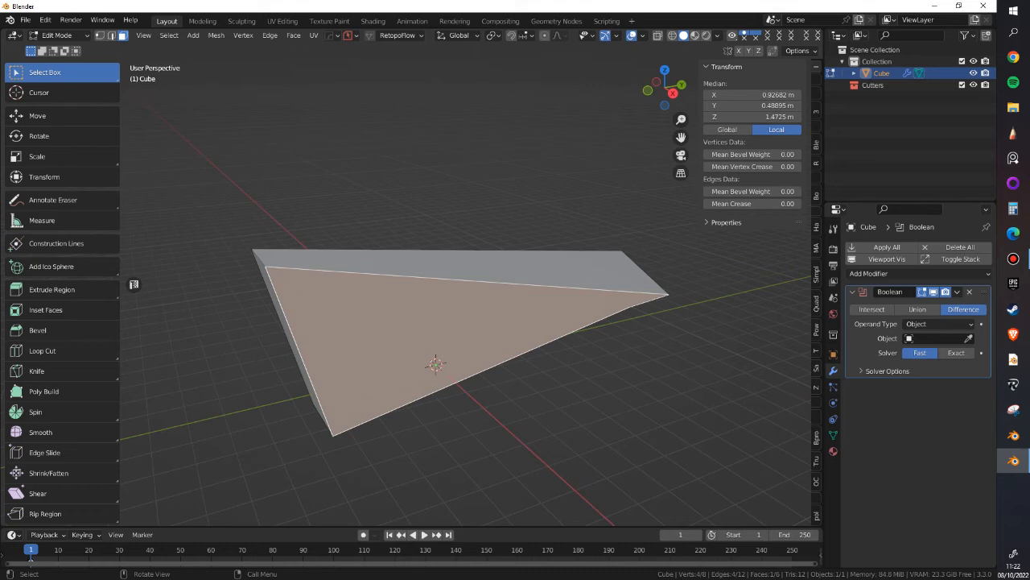
- Look through the available preset views and view the block from the right
key(grave)
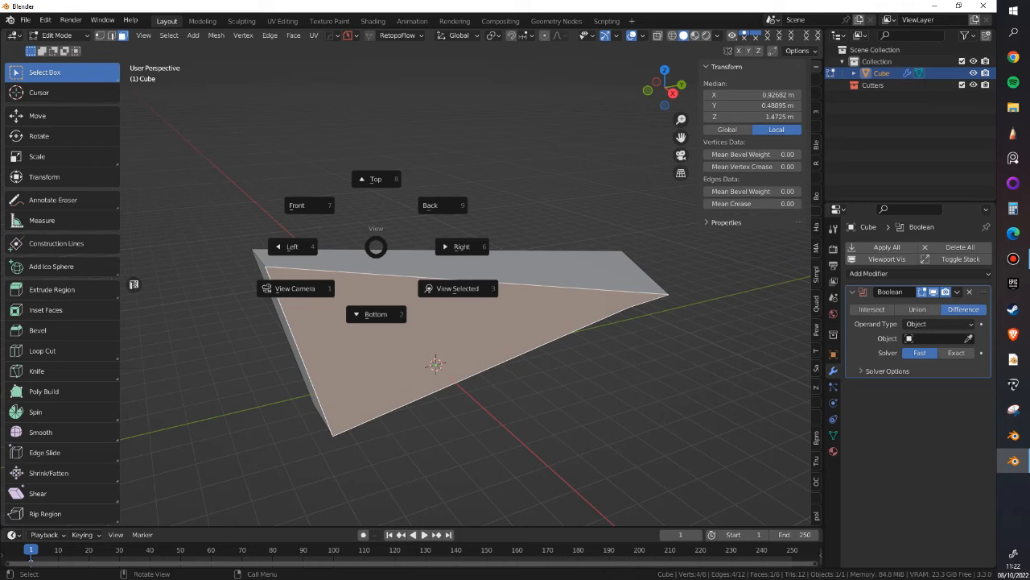
key(Escape)
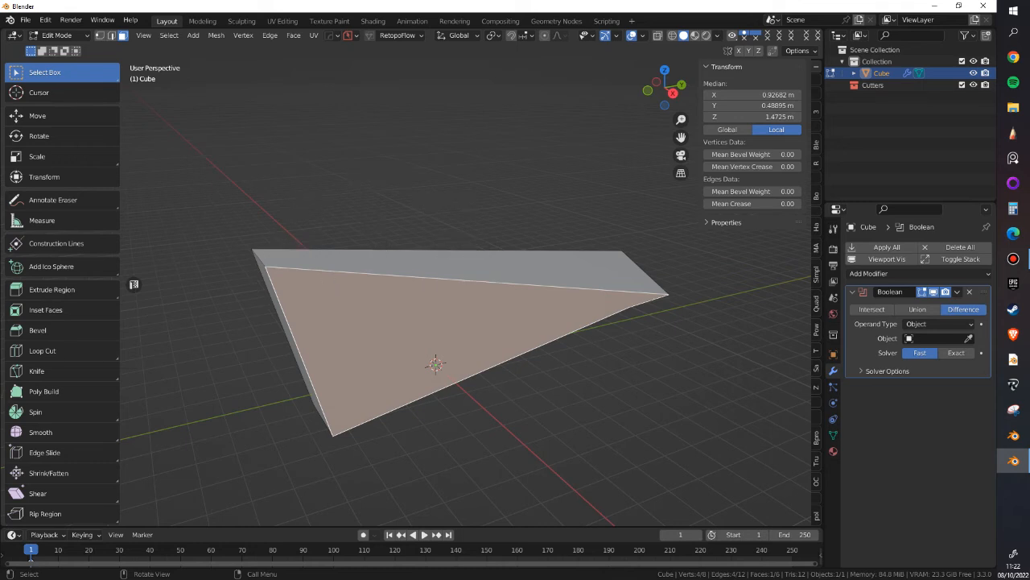
key(grave)
key(Escape)
key(grave)
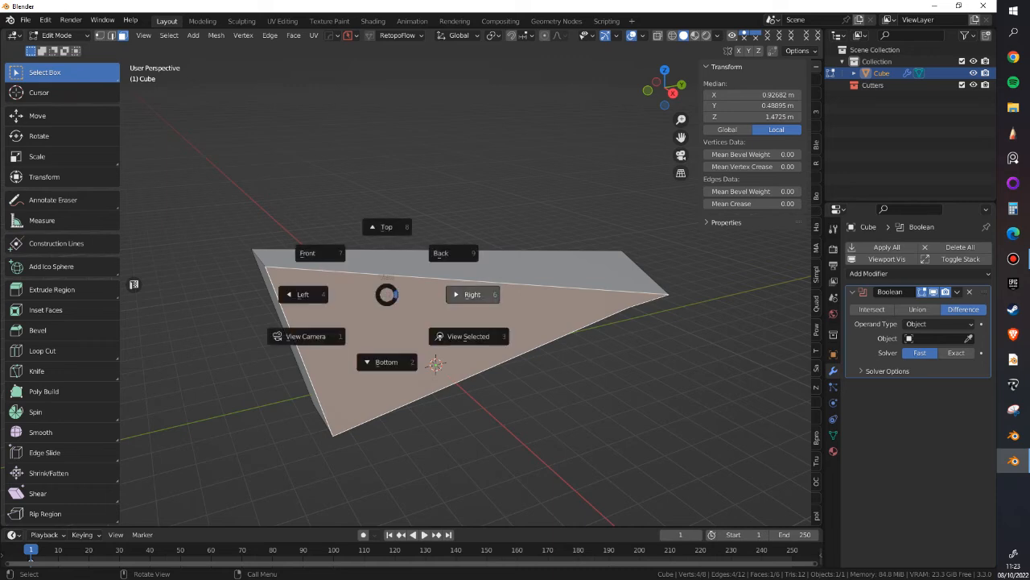
click(472, 294)
- View the block from the left, the top and the bottom using the preset views
key(grave)
key(Escape)
key(grave)
click(376, 312)
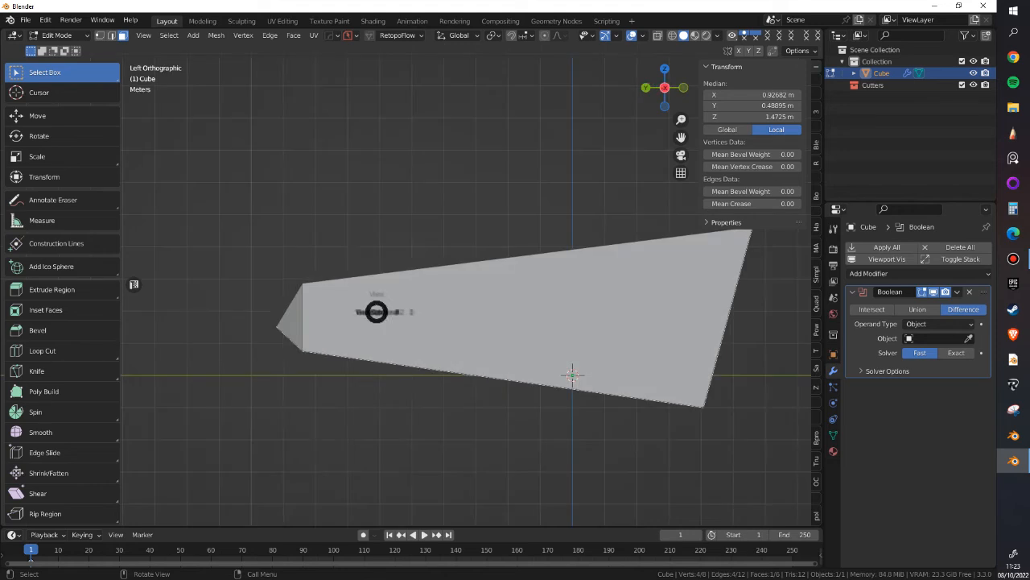
click(377, 246)
key(grave)
click(402, 364)
- View the block from the front and the back, and return to the front view
key(grave)
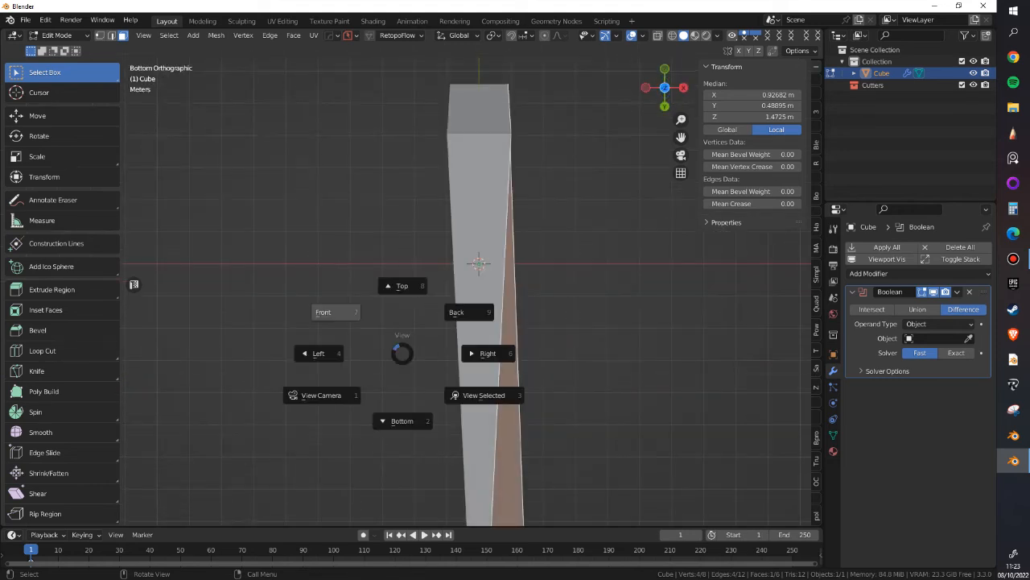
click(322, 311)
key(grave)
click(498, 257)
middle_drag(467, 322, 419, 346)
key(KP_1)
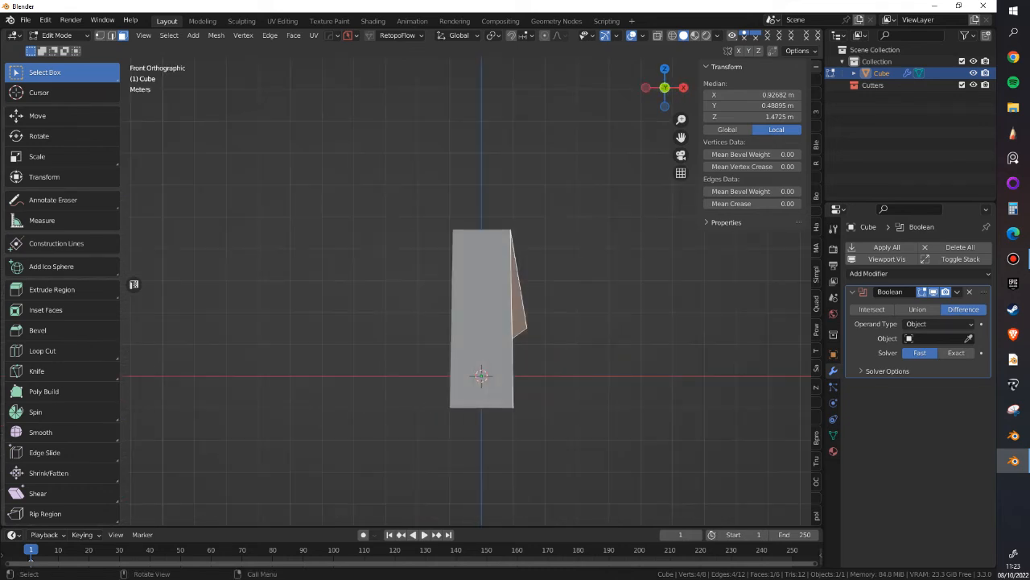
- Return the block from Edit Mode to Object Mode in a perspective view
middle_drag(540, 250, 466, 267)
key(Tab)
click(467, 201)
scroll(467, 217, down, 3)
middle_drag(467, 217, 406, 233)
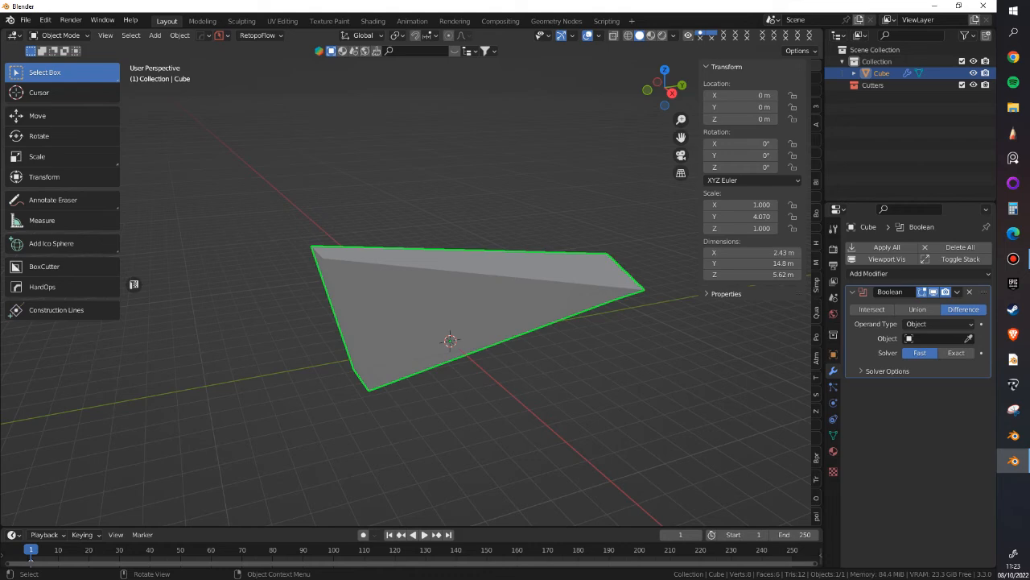
- Alternate the block between Edit Mode and Object Mode, ending in Edit Mode with face selection
scroll(451, 298, up, 2)
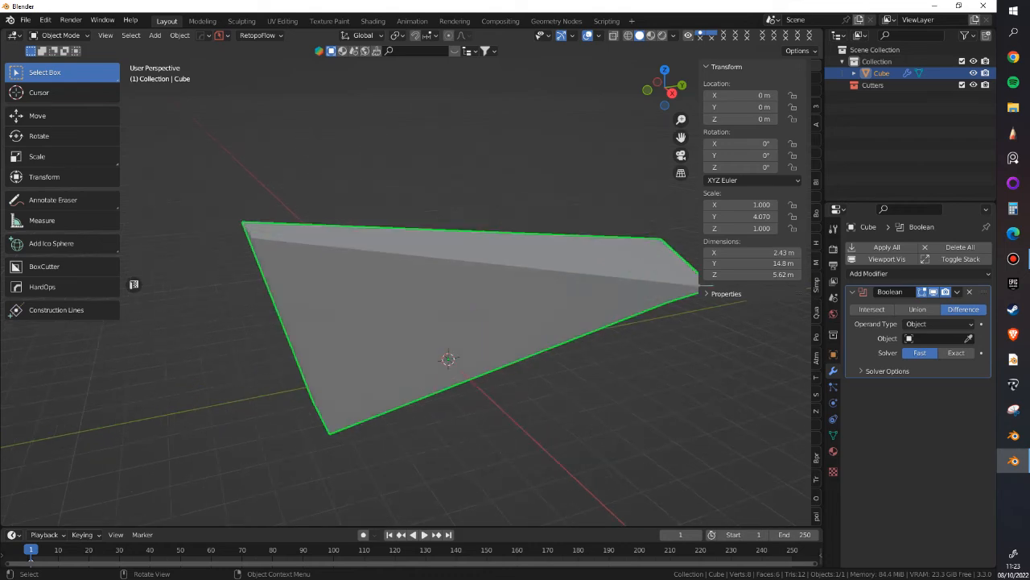
key(Tab)
click(371, 286)
key(Tab)
click(372, 221)
key(Tab)
key(Tab)
key(Tab)
click(491, 248)
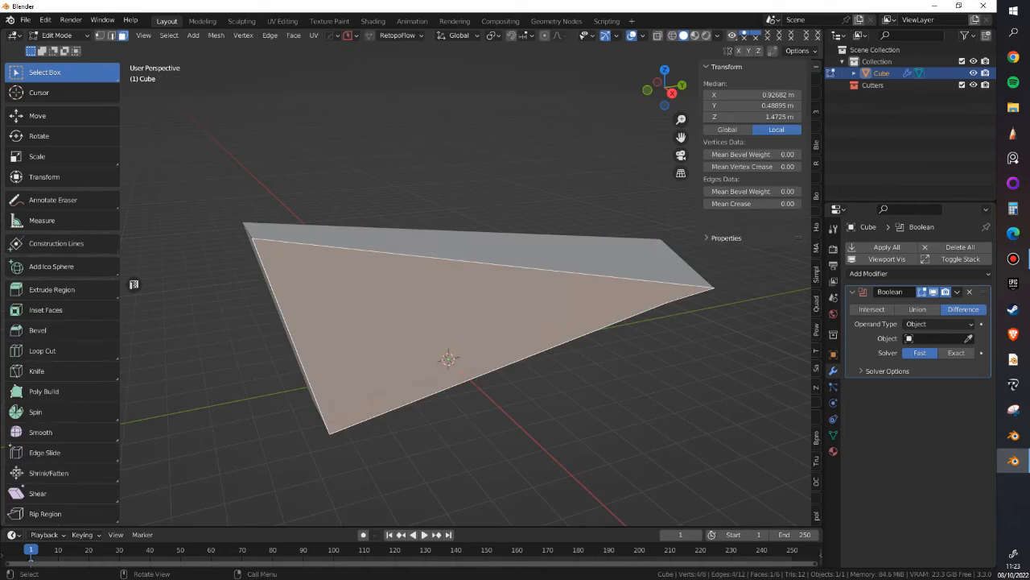
- Switch the block from Edit Mode back to Object Mode
click(482, 298)
middle_drag(481, 297, 357, 289)
key(Tab)
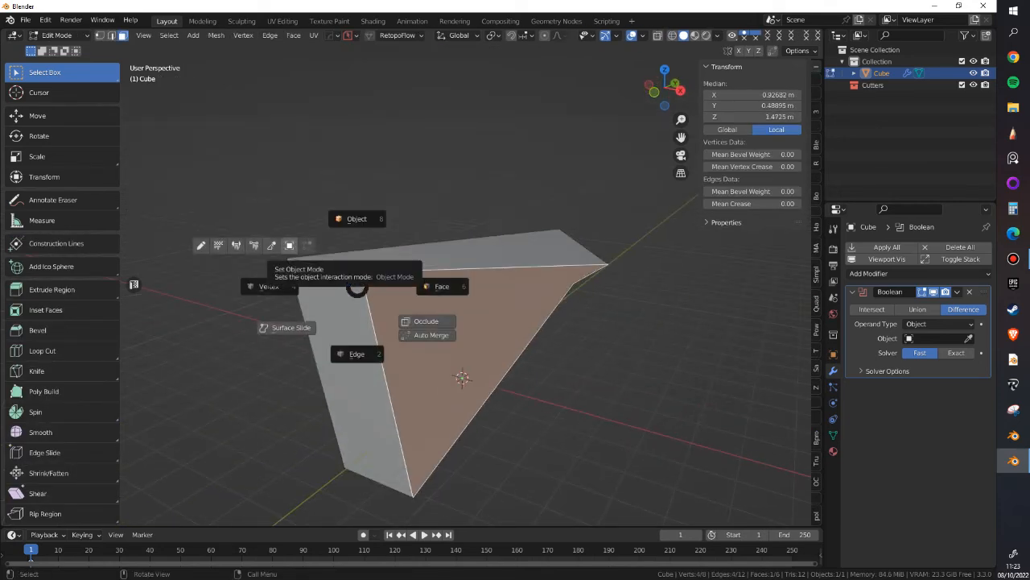
key(Tab)
key(Tab)
key(Tab)
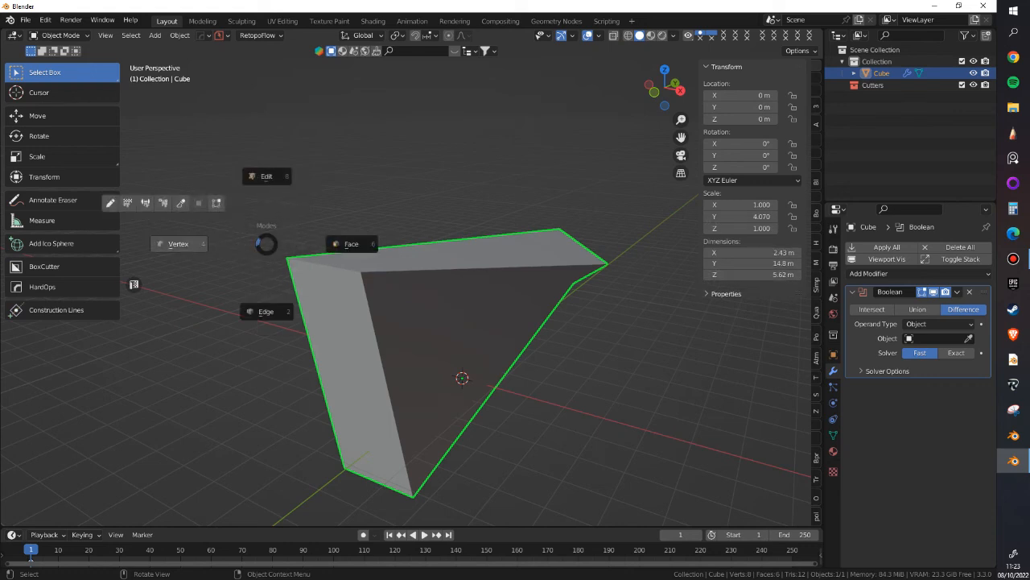
- Try the block in Sculpt Mode with the Grab brush at a 261 px radius, and return to Object Mode
click(181, 203)
key(g)
key(f)
key(Tab)
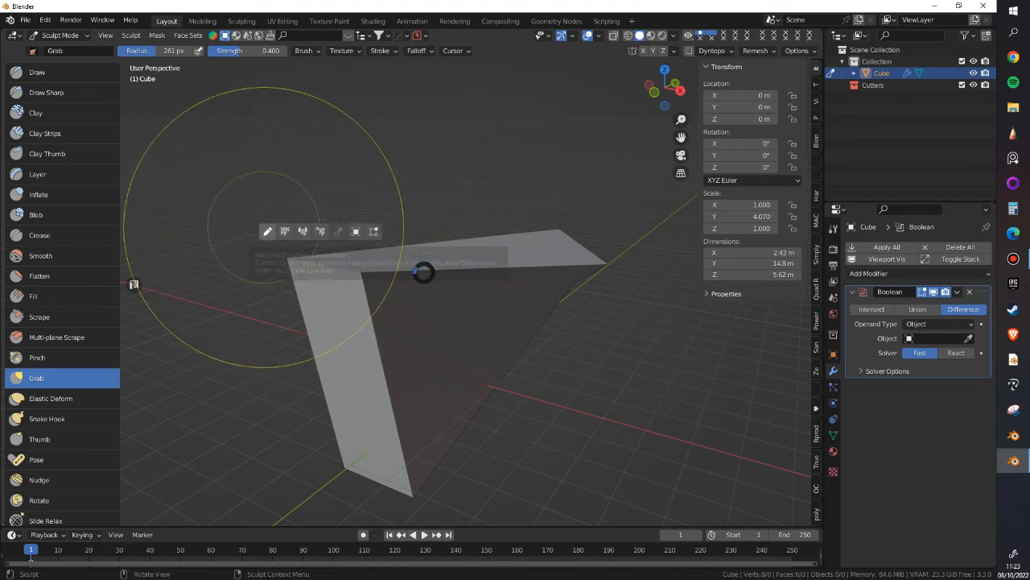
click(359, 236)
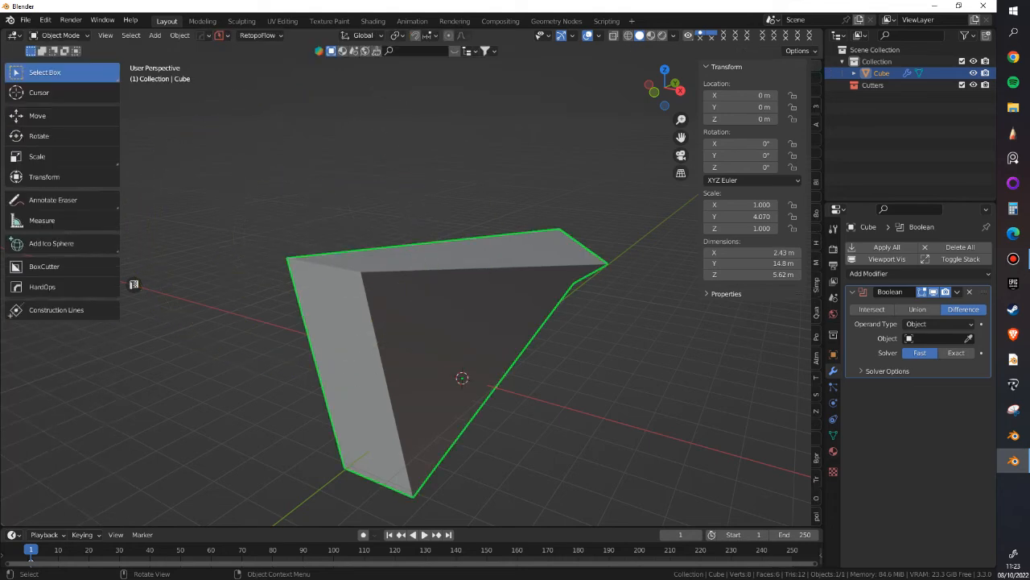
scroll(360, 237, down, 2)
middle_drag(360, 238, 266, 229)
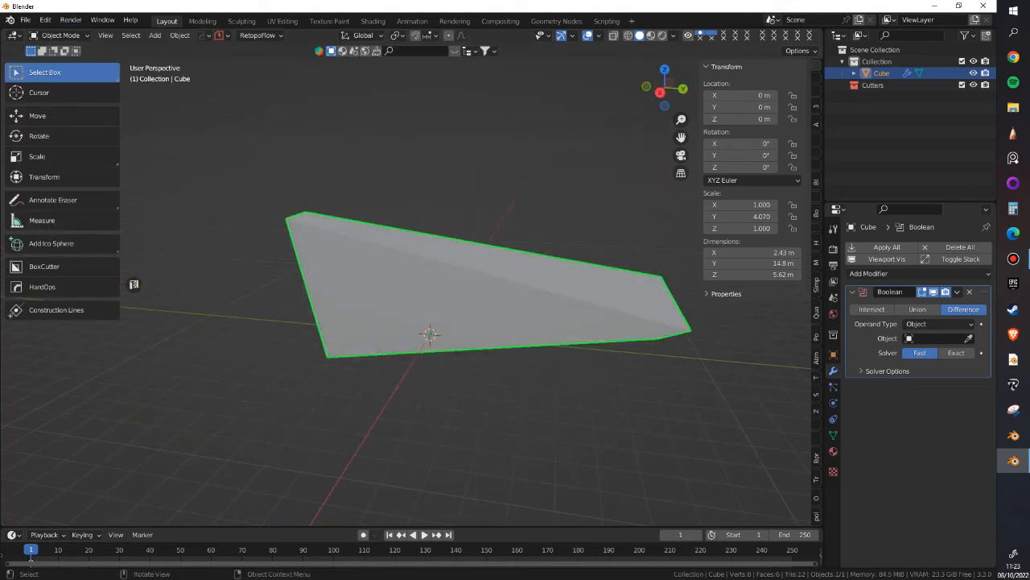
- Open the add-on preferences and minimise their window
click(45, 20)
click(73, 198)
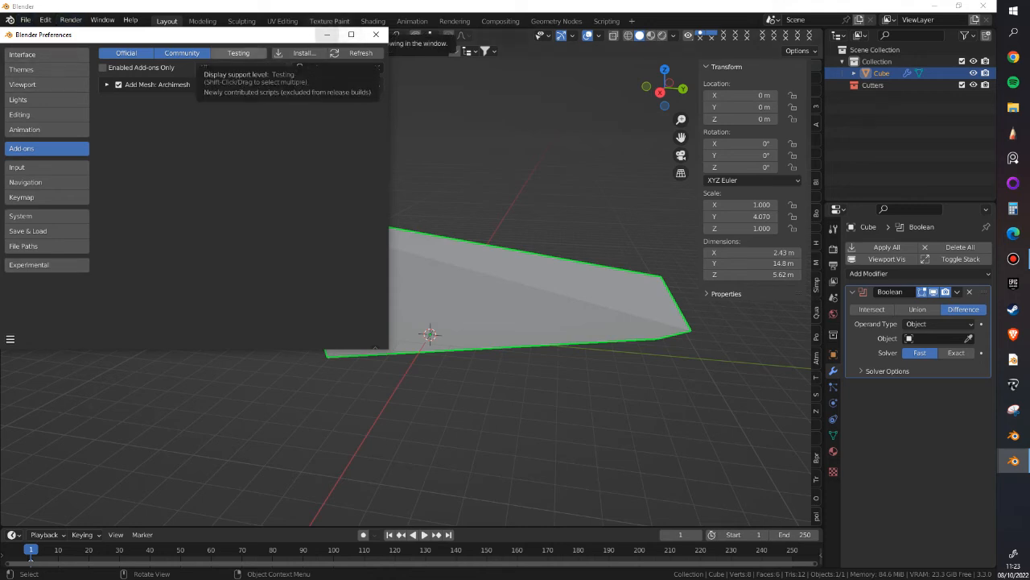
click(327, 35)
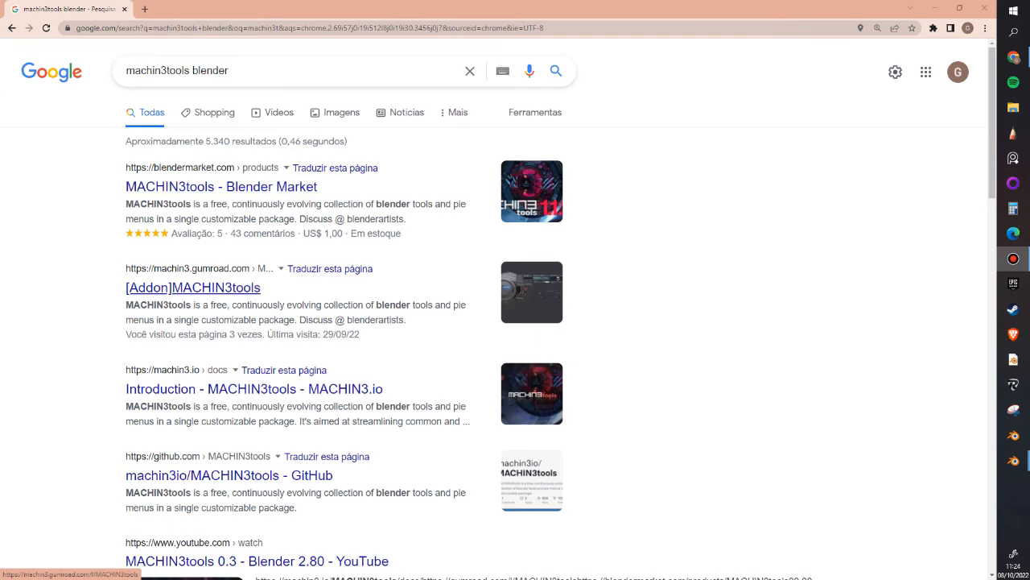
- In the browser, open the Gumroad page of the MACHIN3tools add-on from the search results and review its versions
click(193, 287)
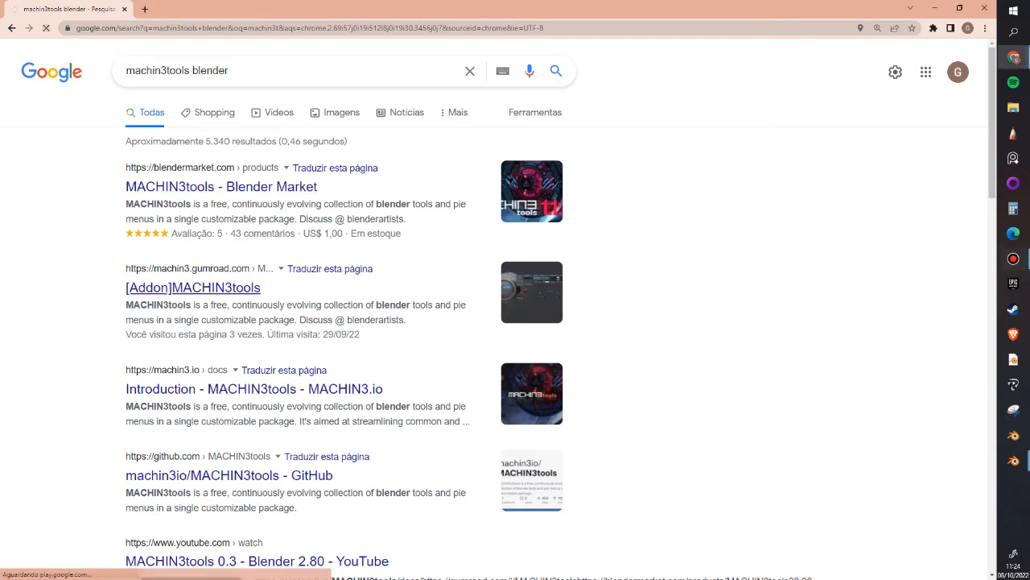
scroll(495, 322, down, 3)
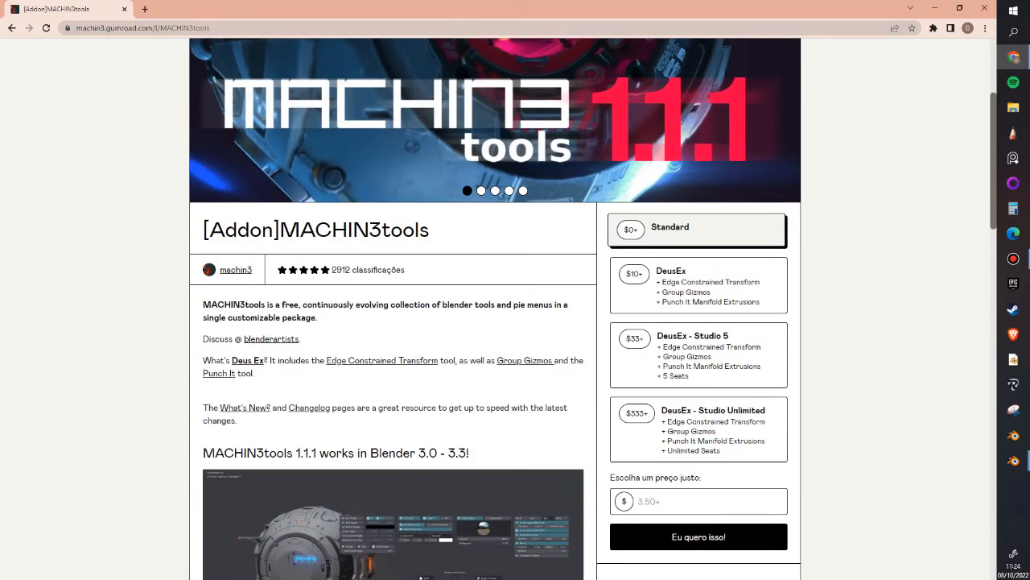
scroll(495, 322, down, 1)
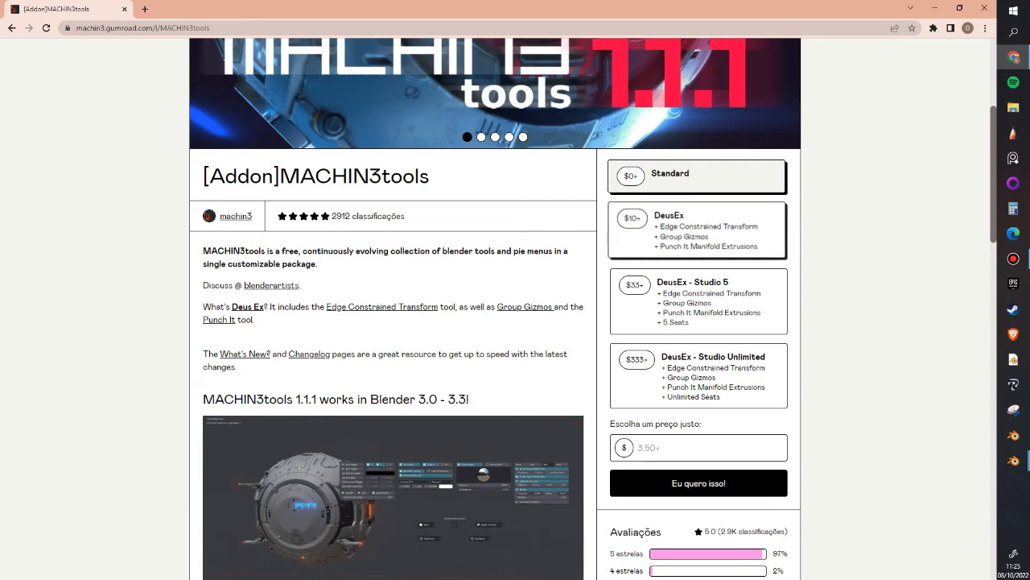
- Offer a price of 0 for the Standard version of MACHIN3tools, proceed to checkout, and go back to the product page
scroll(699, 376, down, 2)
click(698, 340)
text(0)
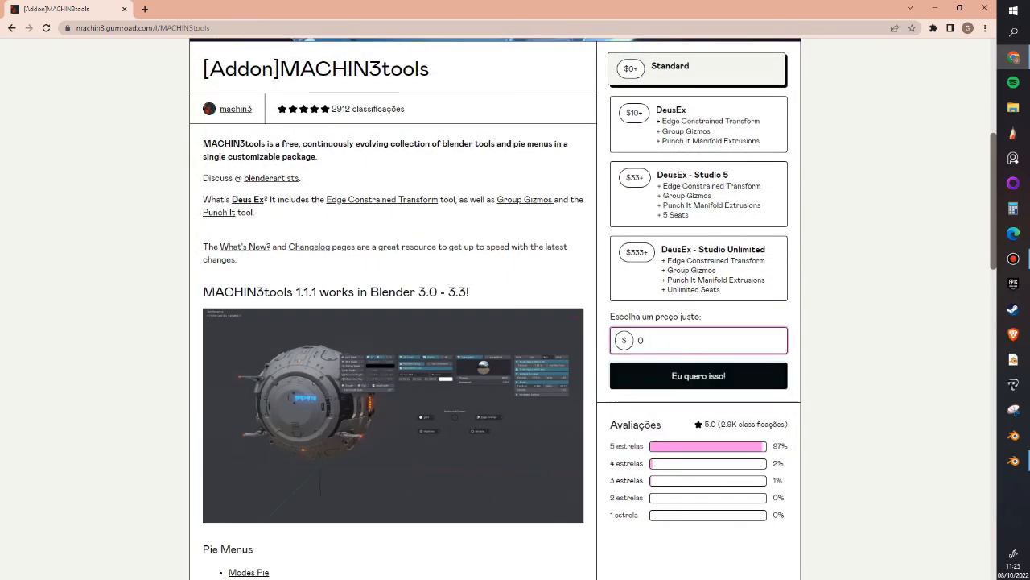
click(697, 374)
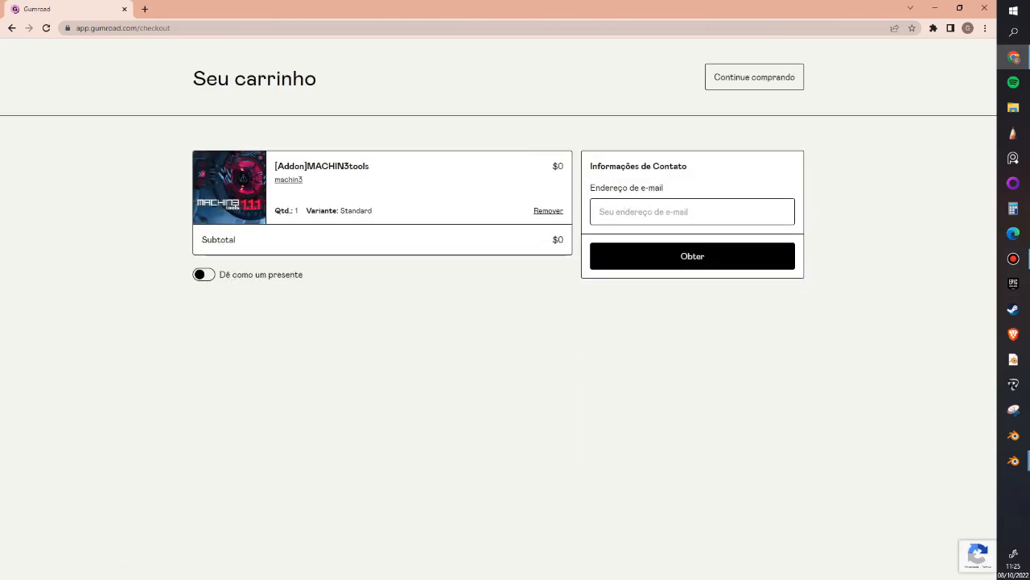
click(12, 28)
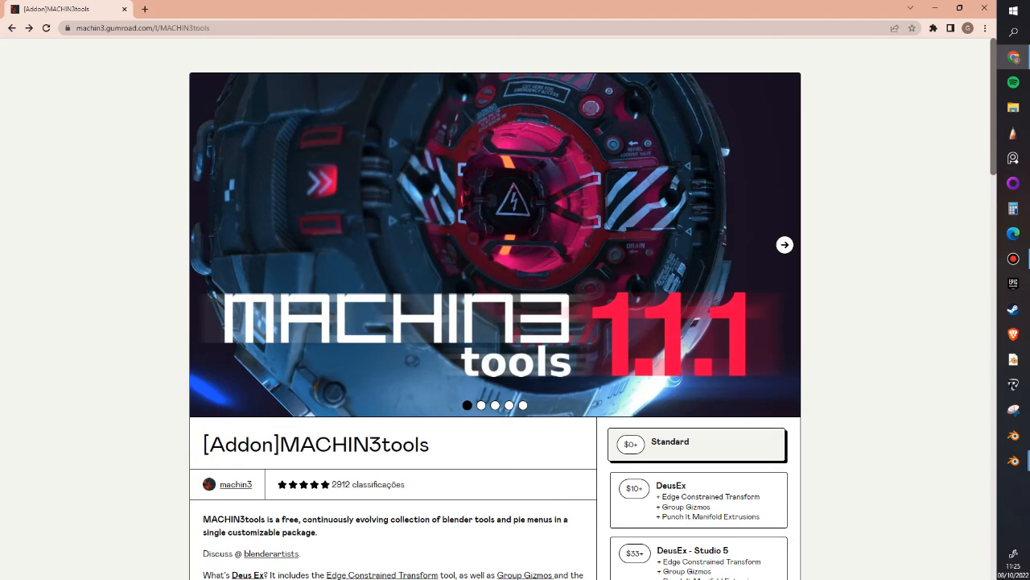
- Switch to Blender, browse the Downloads folder for an add-on file to install, and cancel the installation
key(alt+Tab)
key(alt+Tab)
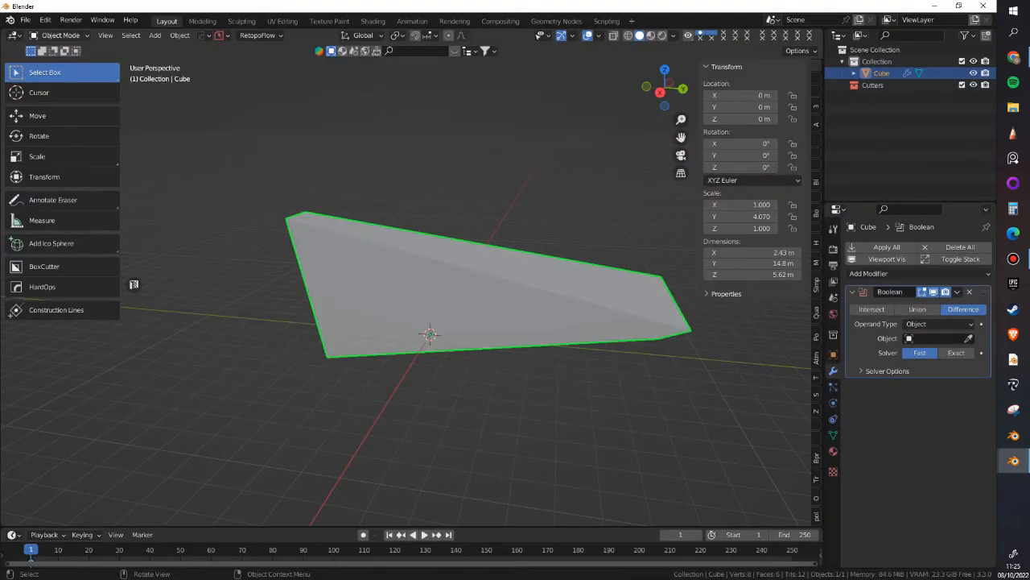
click(45, 19)
click(80, 180)
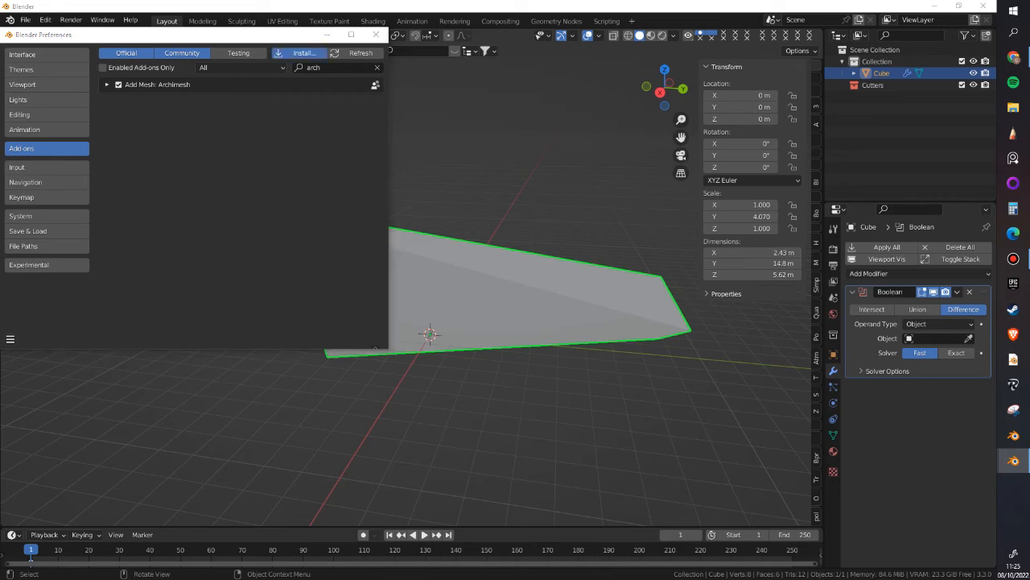
click(299, 52)
click(43, 205)
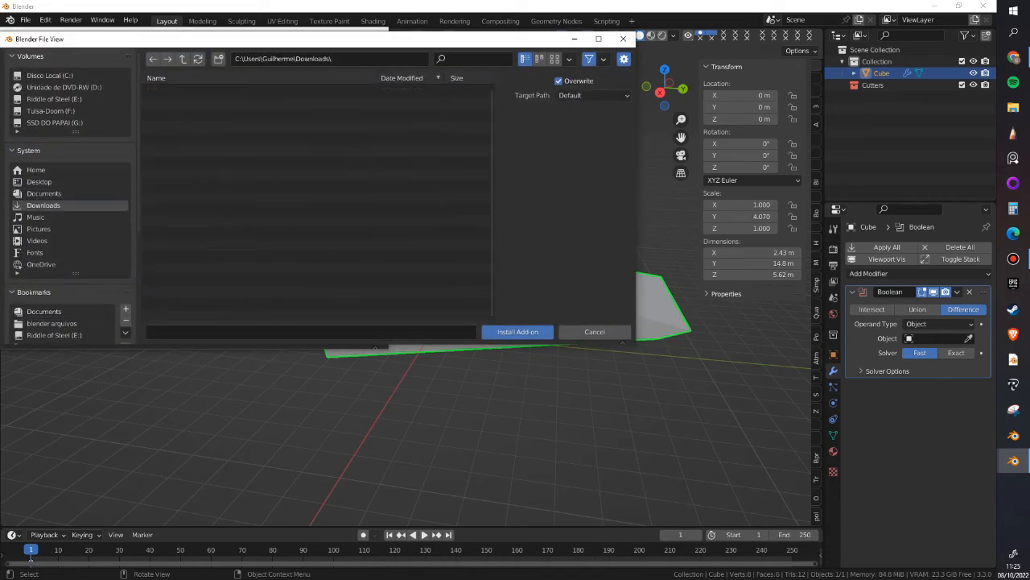
scroll(241, 242, down, 10)
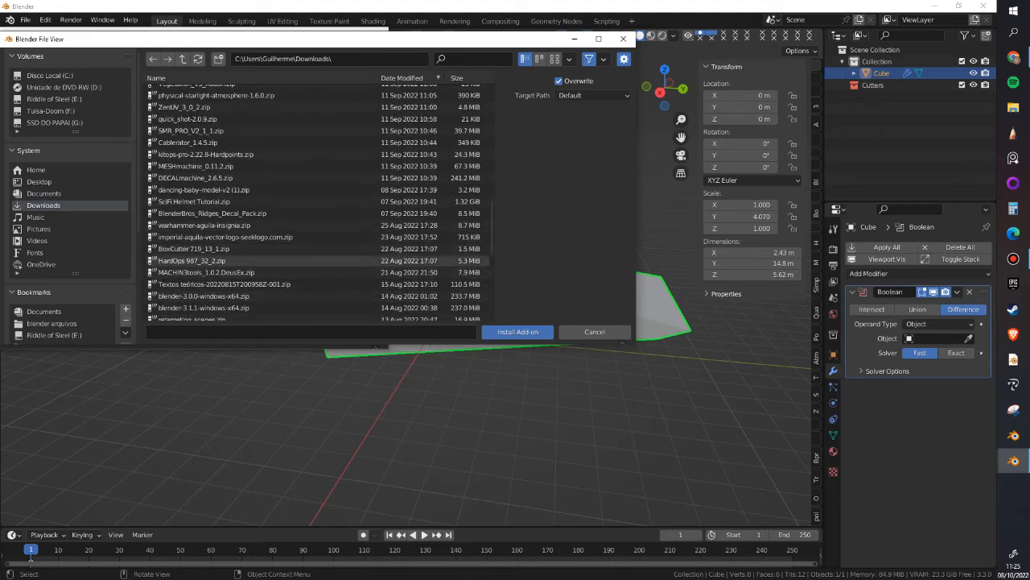
click(595, 332)
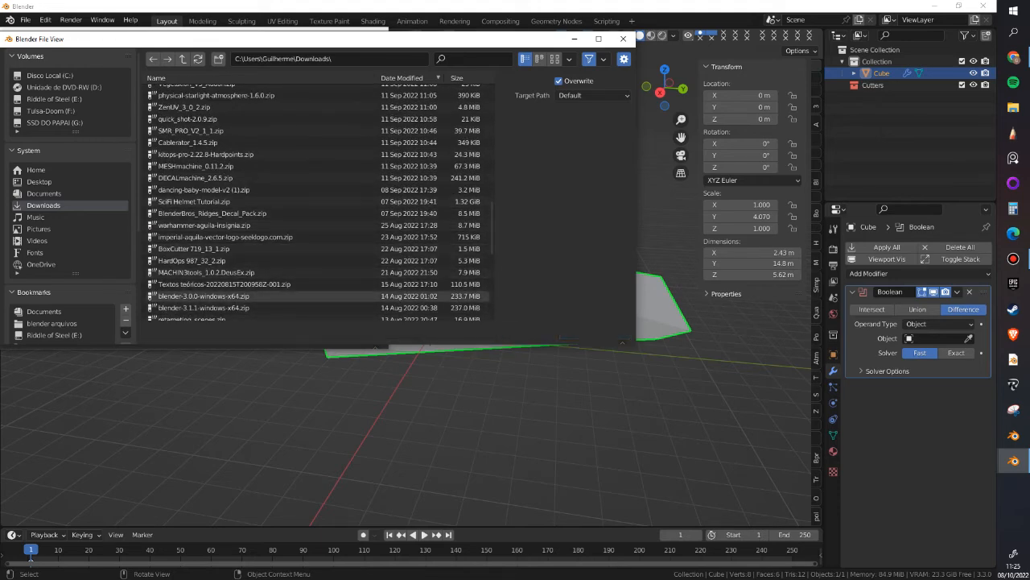
- Find MACHIN3tools by searching the add-ons for "machin", switch it off and on again, and close the preferences
click(330, 68)
text(machin)
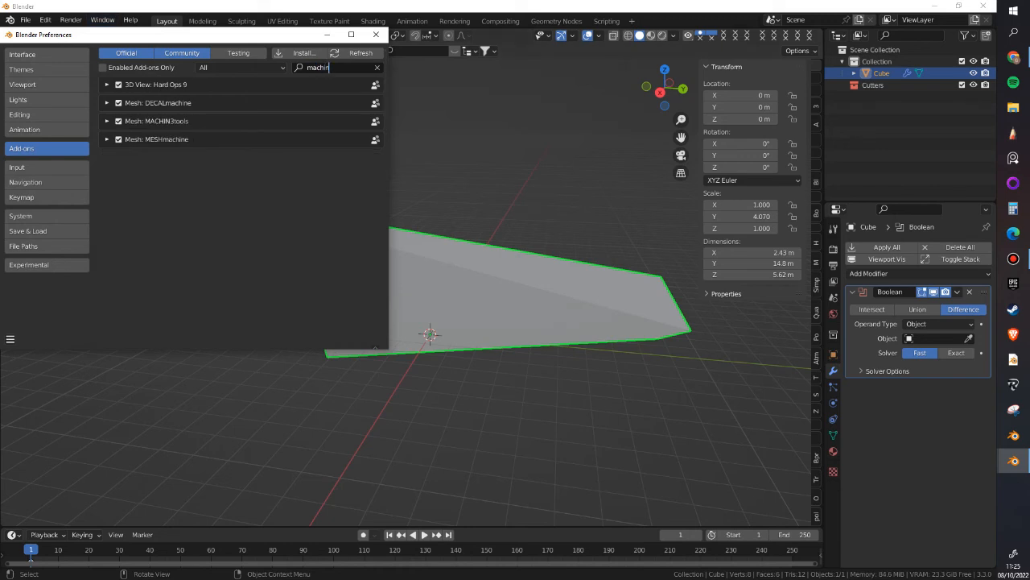
click(119, 122)
click(119, 121)
click(376, 35)
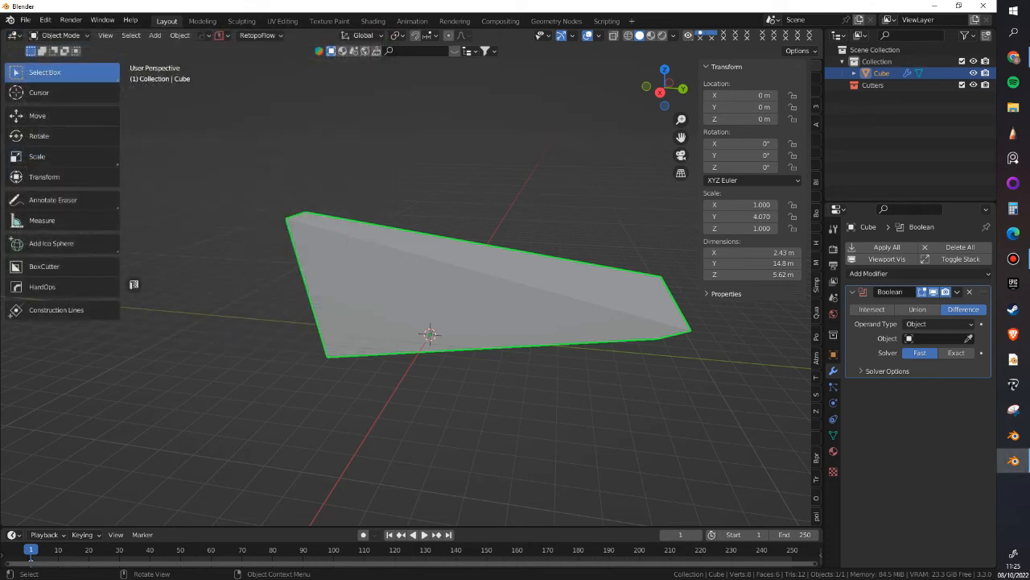
- Delete the block and show the BlenderKit asset bar with an unfiltered model search
key(Delete)
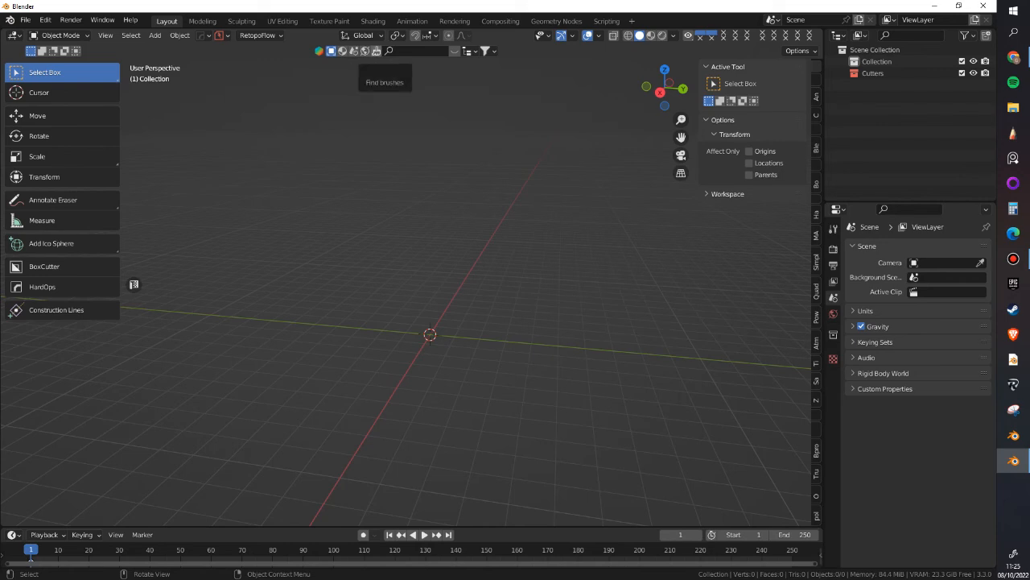
click(454, 51)
click(421, 51)
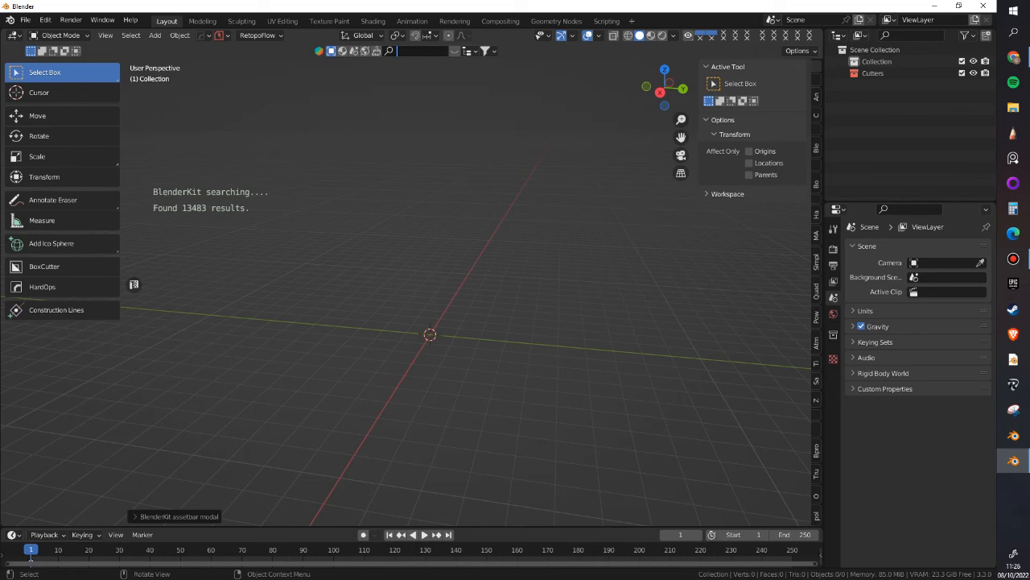
key(Return)
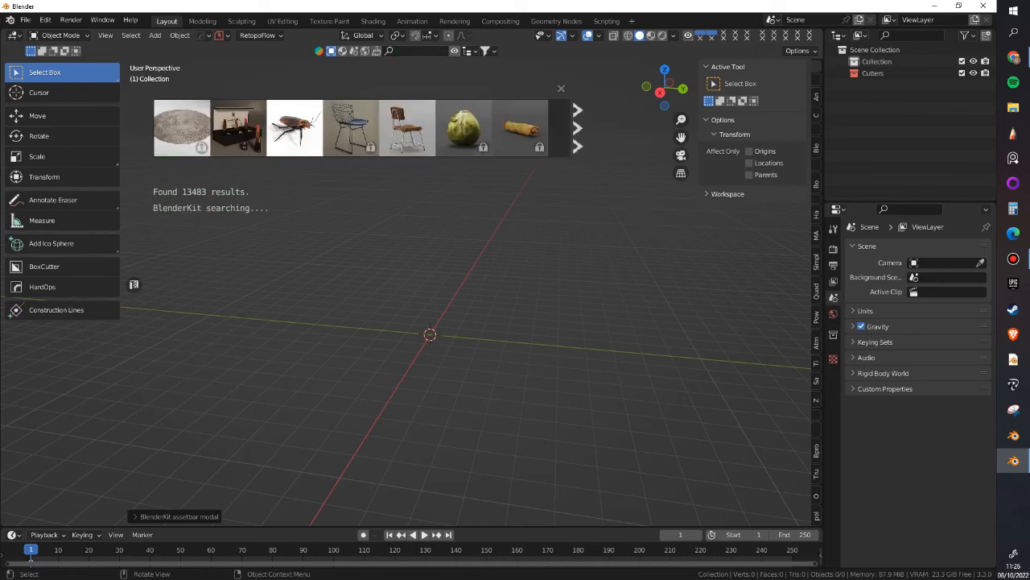
- Search the BlenderKit models for "chair" and place the pink upholstered armchair on the floor near the origin
click(420, 50)
text(chair)
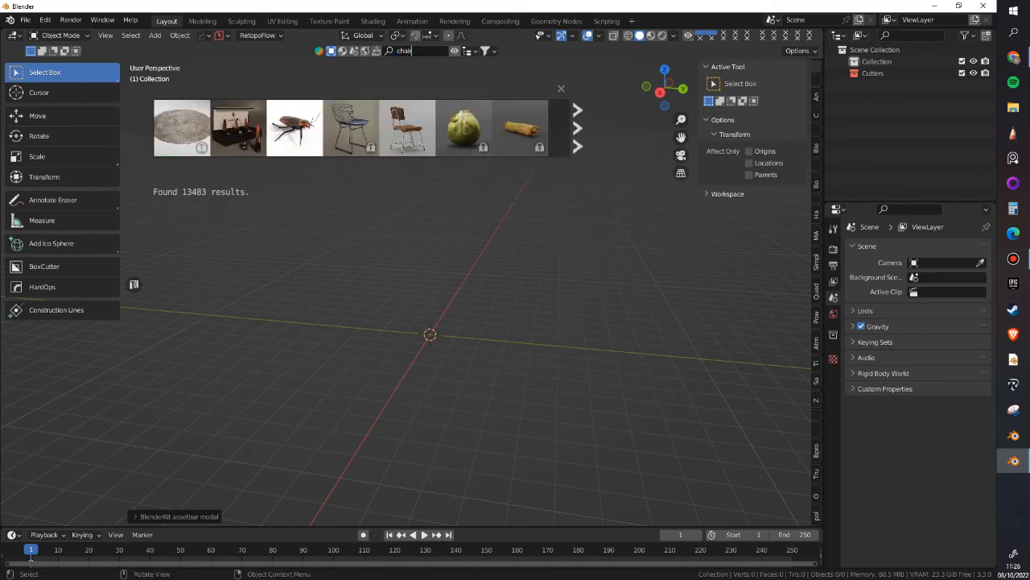
key(Return)
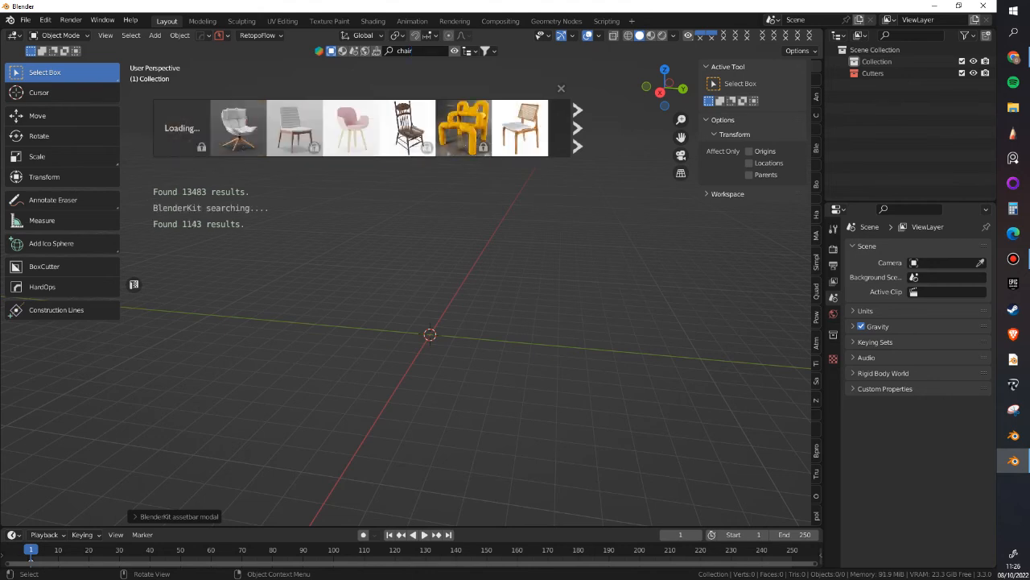
mouse_move(352, 127)
drag(352, 127, 382, 278)
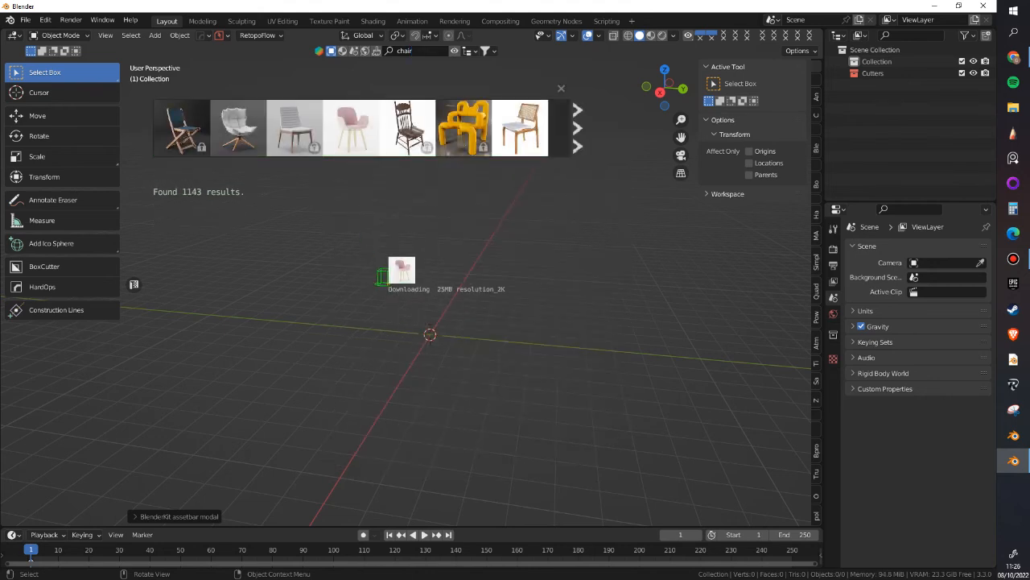
scroll(381, 277, up, 4)
scroll(385, 279, up, 3)
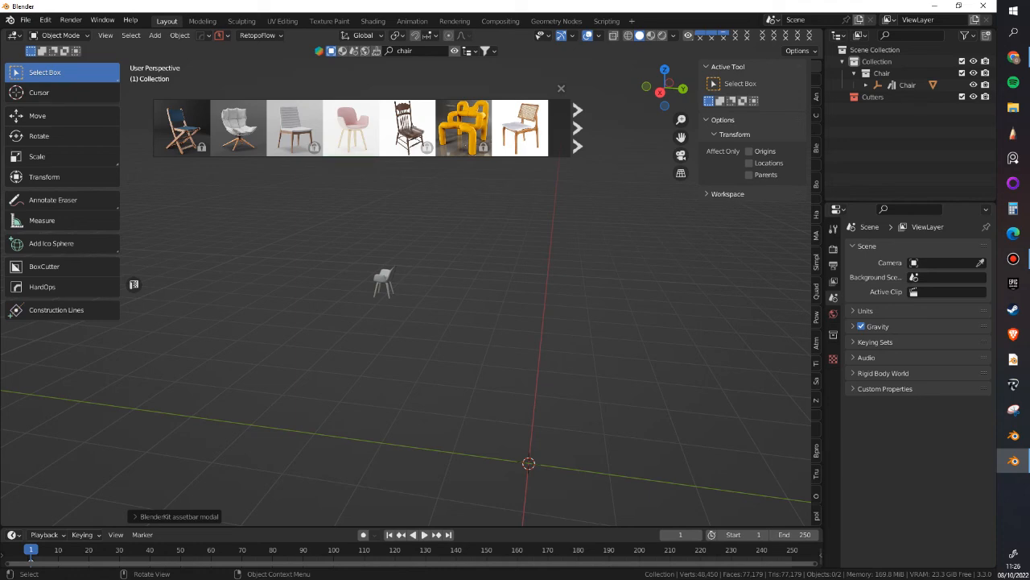
- Select the placed chair, view it up close from the front, and close the asset bar
click(384, 279)
key(f)
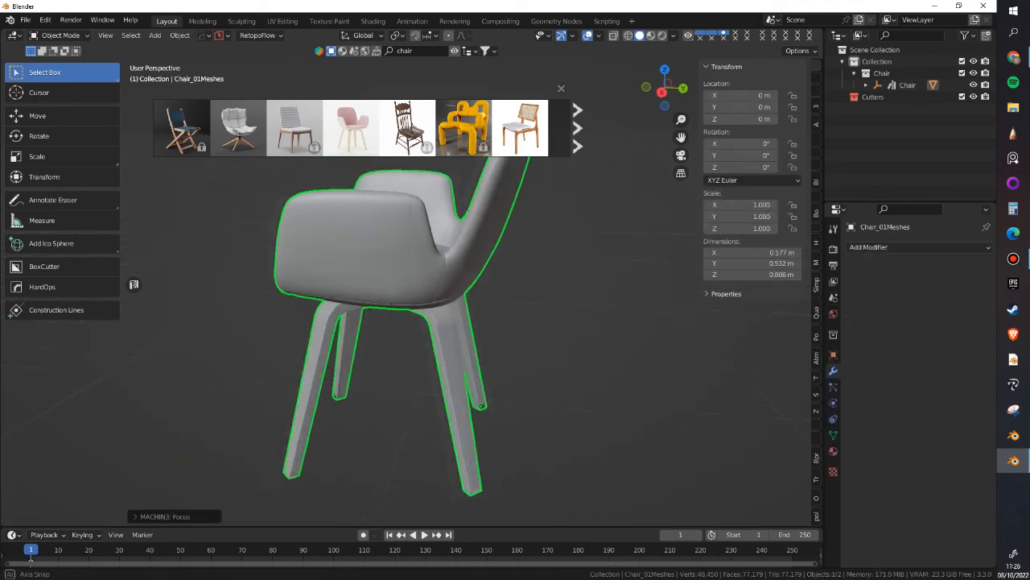
scroll(447, 282, down, 12)
middle_drag(384, 280, 487, 285)
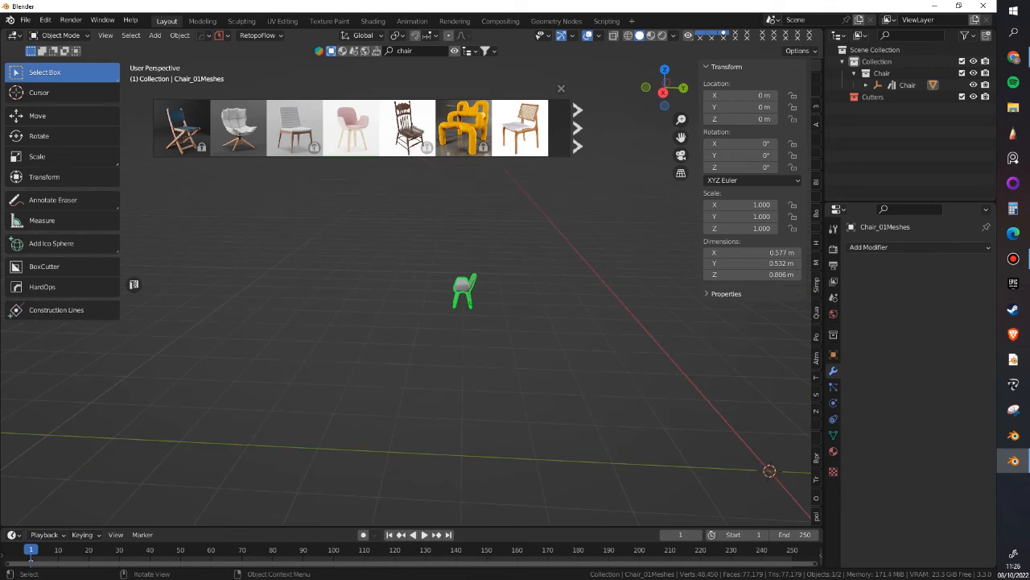
scroll(451, 286, up, 12)
scroll(451, 286, down, 5)
middle_drag(451, 286, 575, 288)
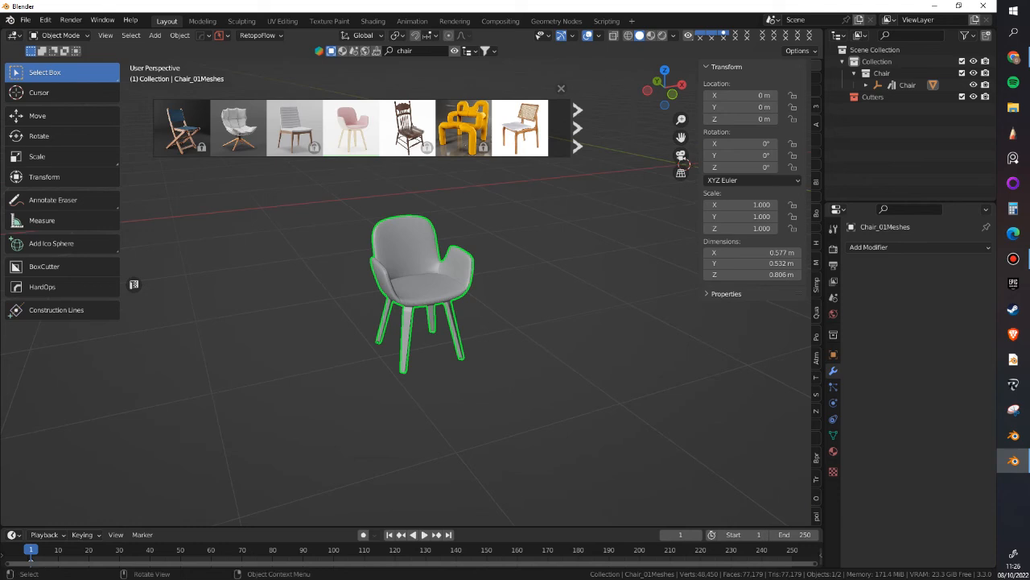
middle_drag(684, 165, 644, 177)
click(561, 88)
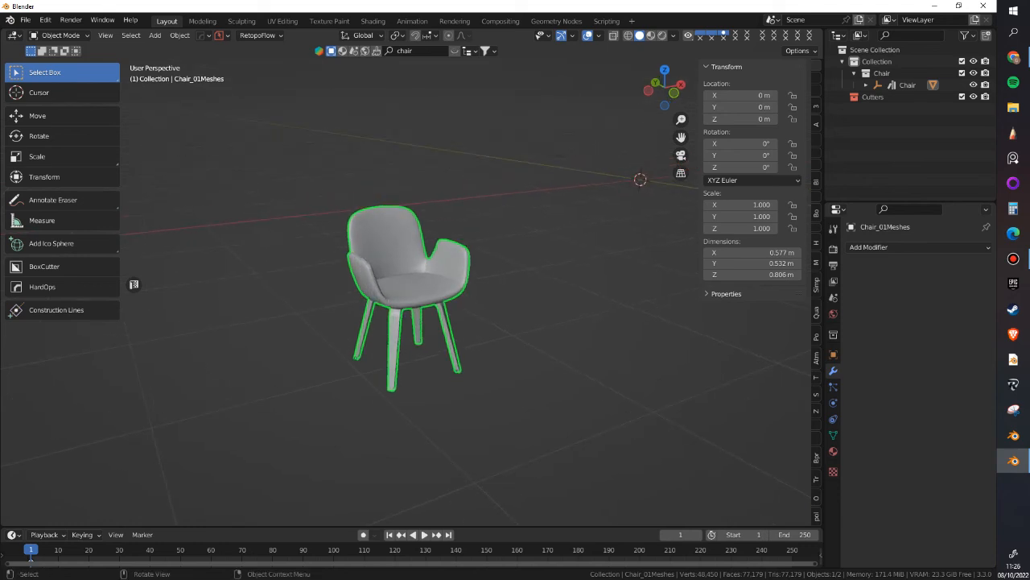
- Show the chair in Material Preview shading, inspect its seat and legs from several angles, and deselect it
click(650, 35)
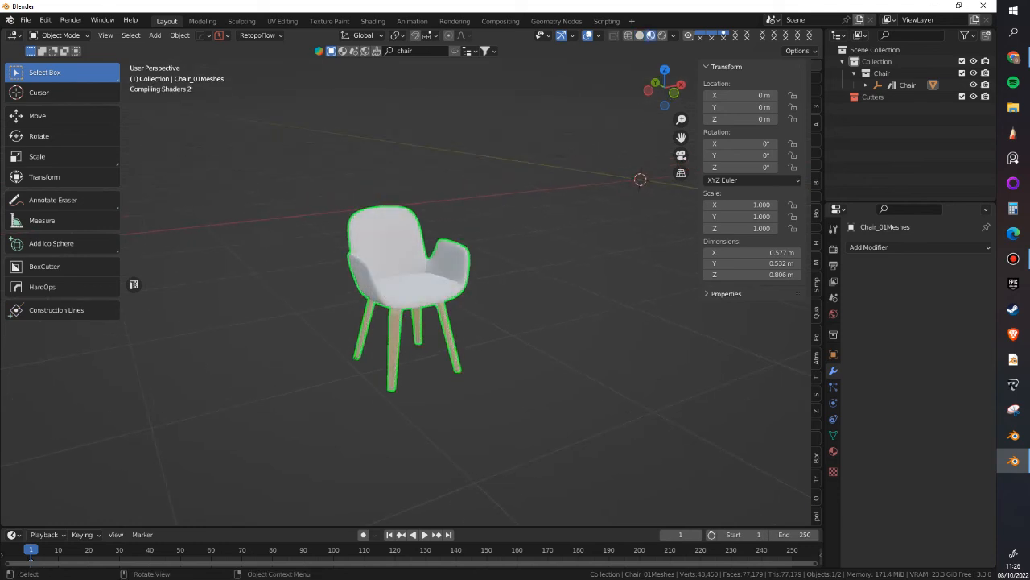
scroll(672, 76, up, 3)
scroll(378, 278, down, 2)
shift+middle_drag(338, 346, 439, 290)
middle_drag(440, 290, 346, 291)
scroll(313, 394, up, 4)
middle_drag(314, 394, 386, 378)
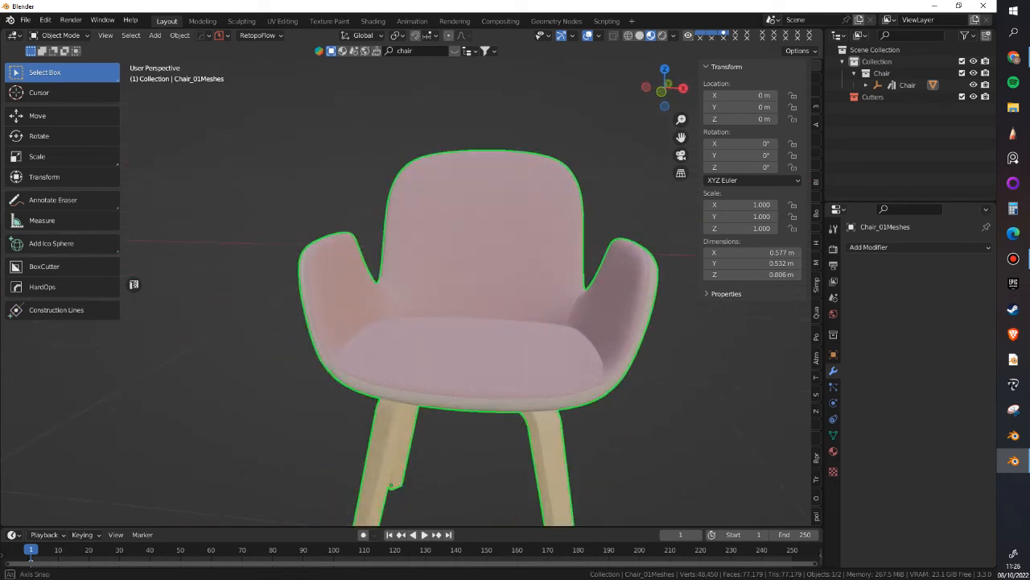
scroll(396, 342, up, 4)
scroll(396, 342, up, 2)
middle_drag(396, 342, 368, 370)
scroll(406, 290, down, 8)
key(alt+a)
scroll(406, 290, down, 2)
- Reopen the BlenderKit chair results and place the Egg Chair and the Lounge Chair on either side of the pink armchair
click(455, 51)
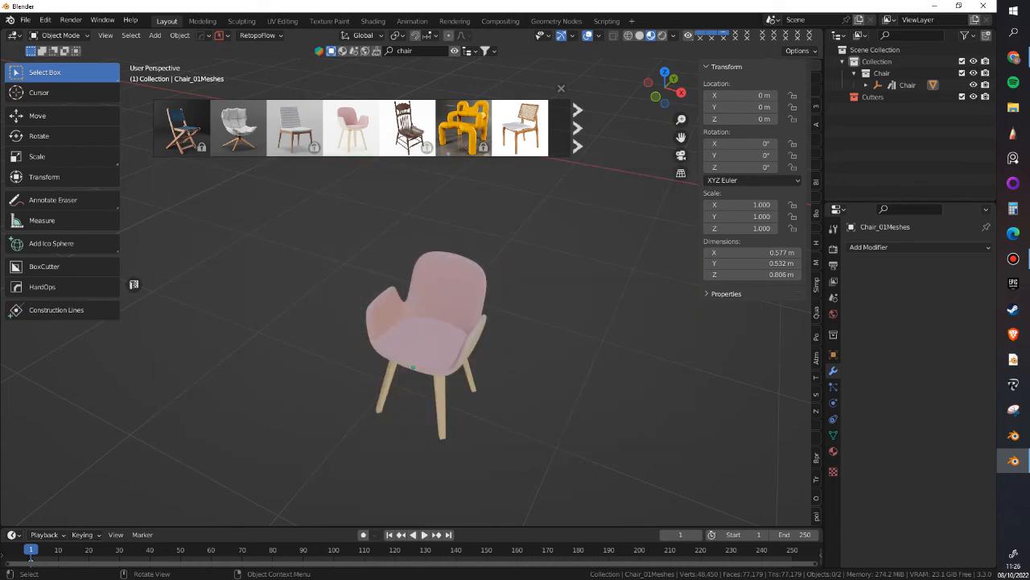
scroll(352, 127, down, 8)
scroll(407, 127, down, 18)
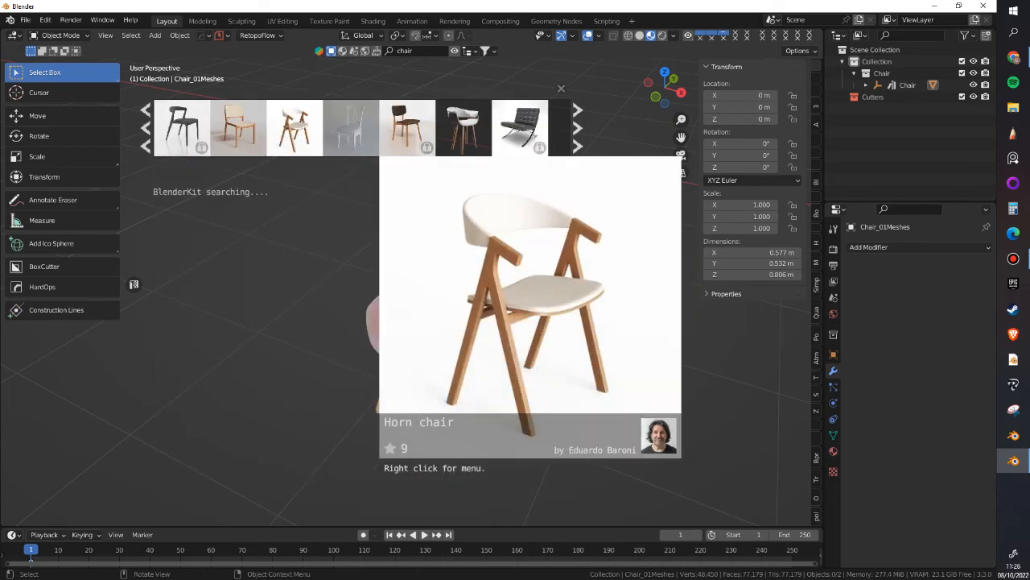
scroll(408, 127, down, 12)
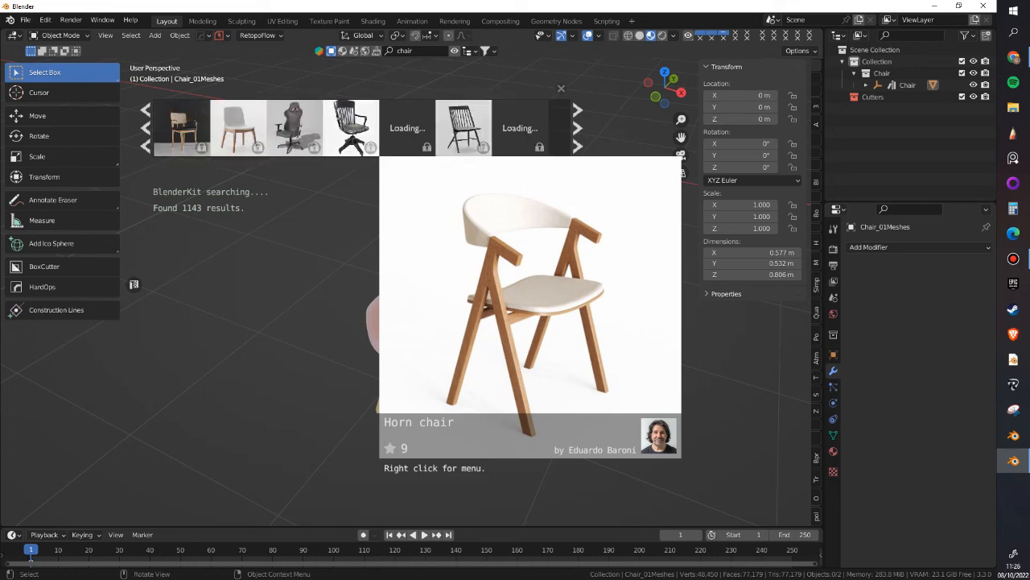
scroll(408, 128, down, 10)
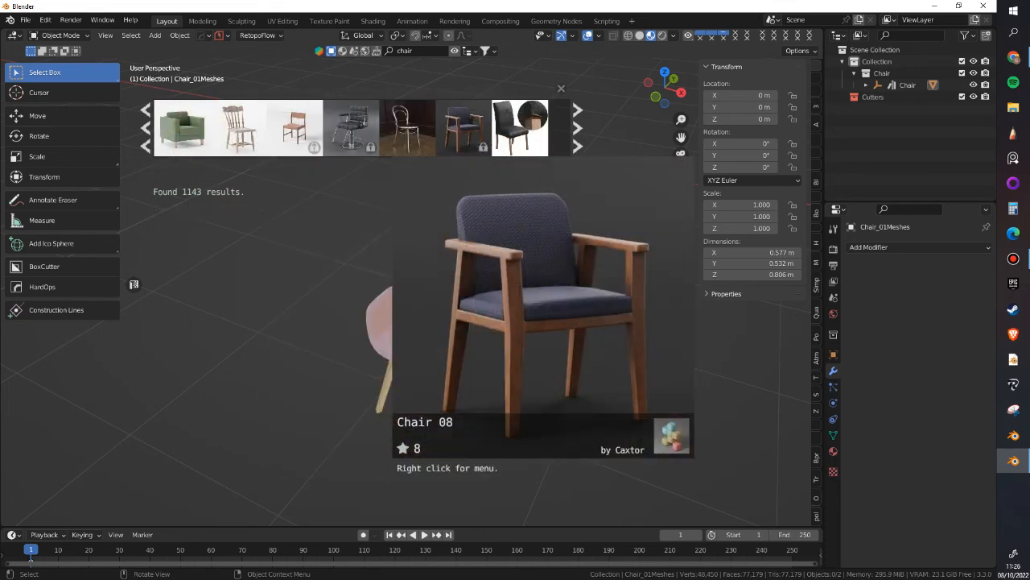
scroll(519, 127, down, 6)
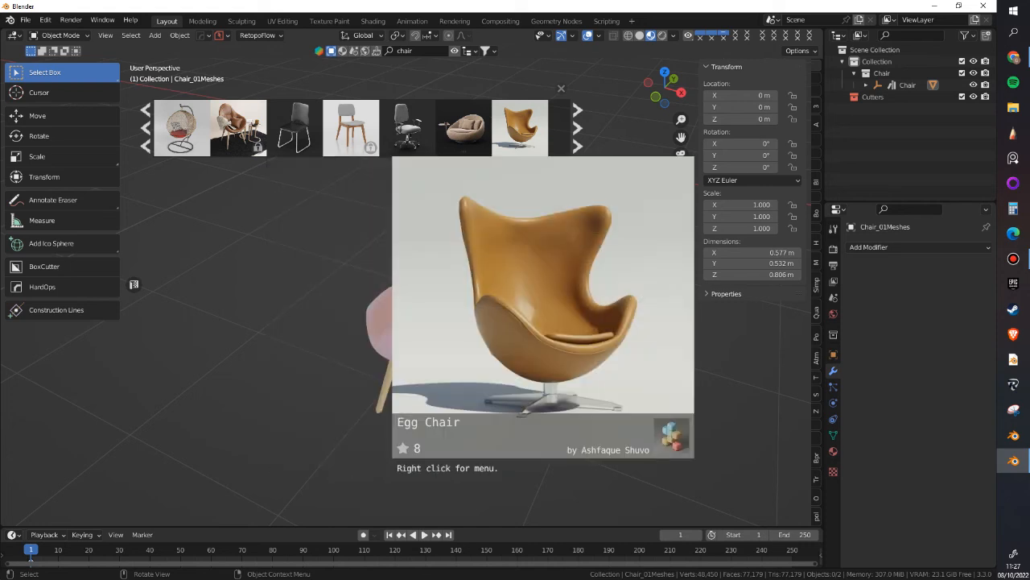
drag(519, 127, 581, 323)
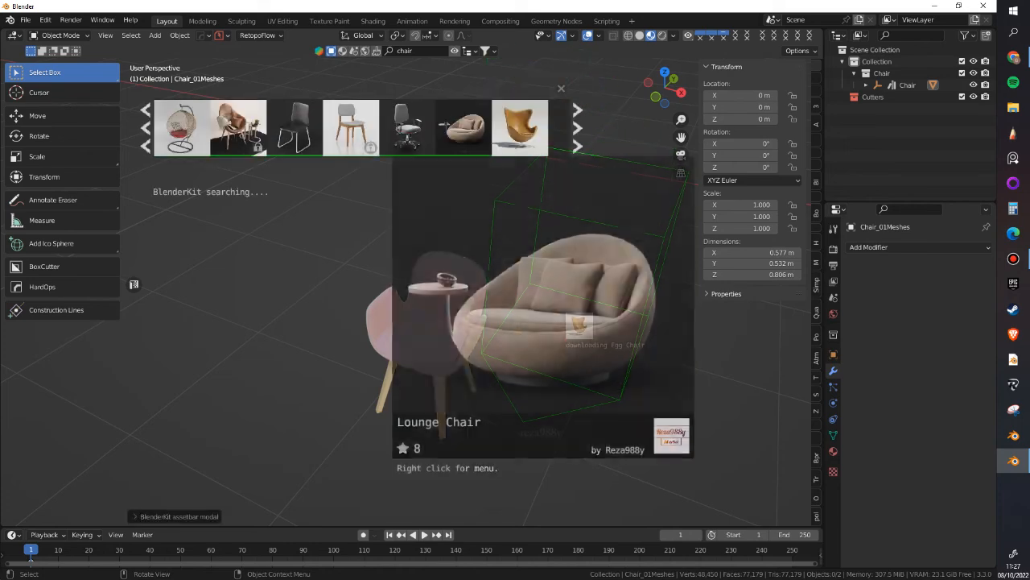
drag(463, 127, 250, 294)
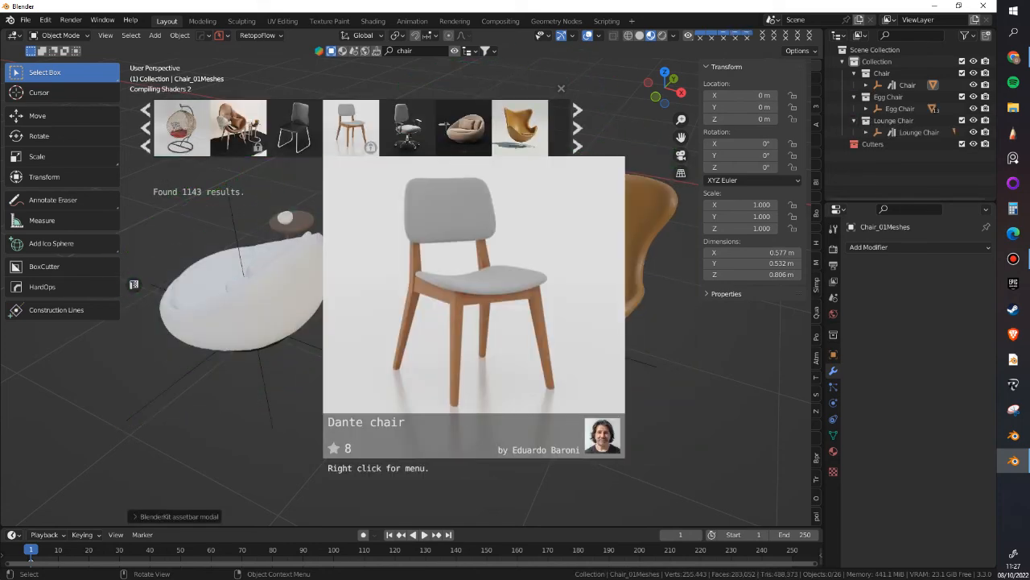
- Add the black metal-legged chair from further along the chair results to the scene
scroll(370, 137, down, 2)
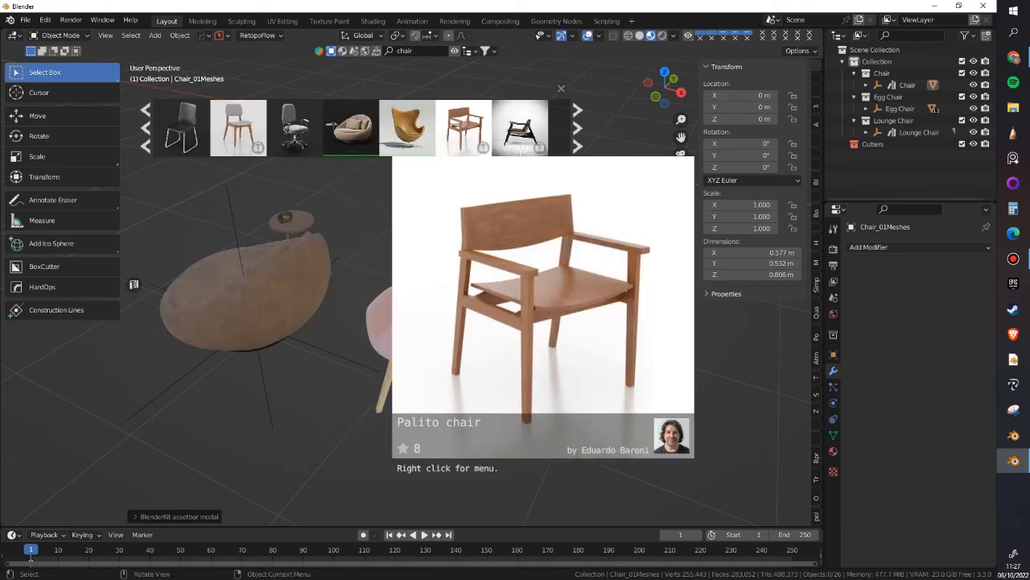
scroll(339, 232, down, 5)
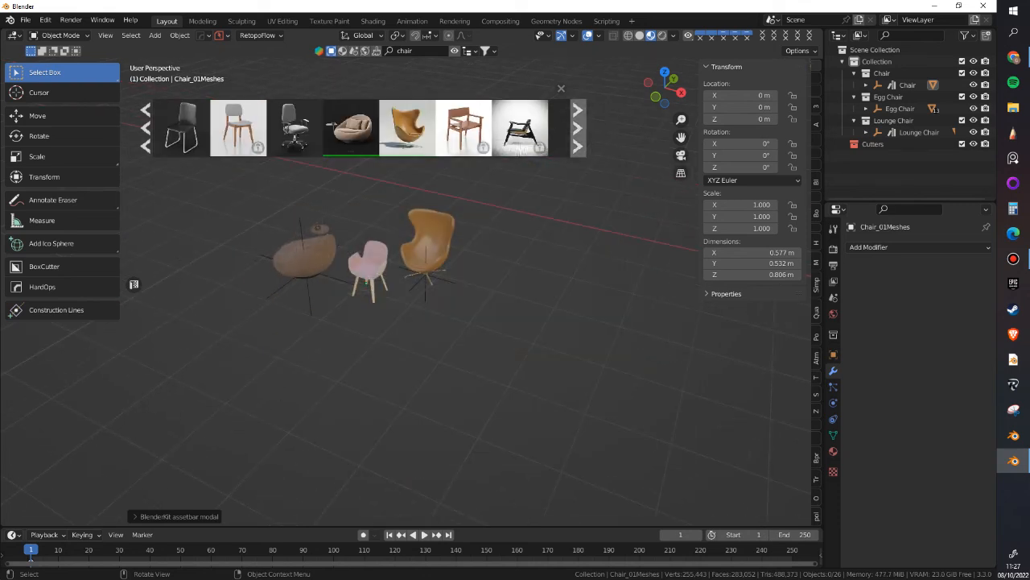
drag(182, 127, 242, 317)
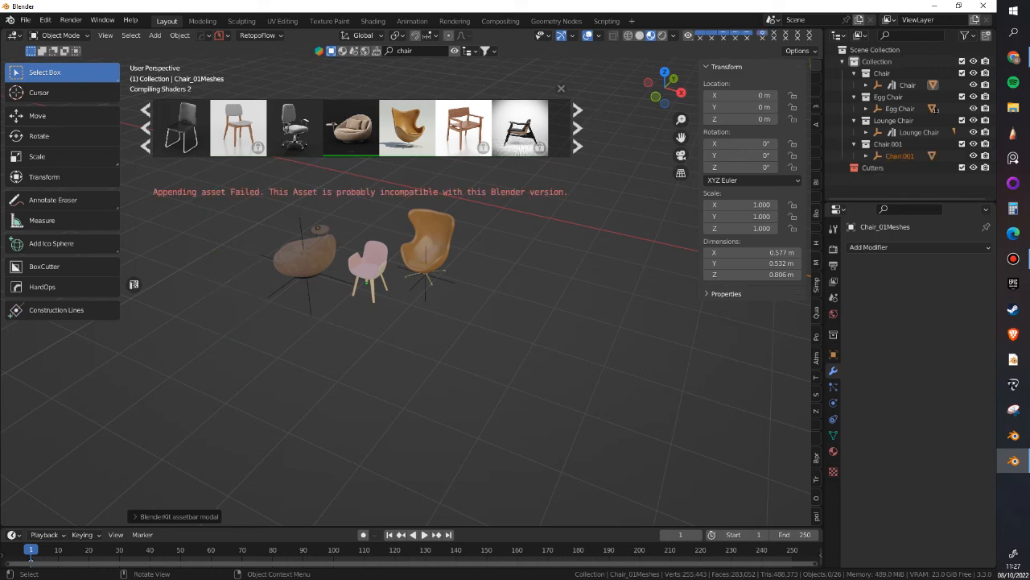
- Browse the BlenderKit materials, search them for "plaster", and close the asset bar
click(342, 50)
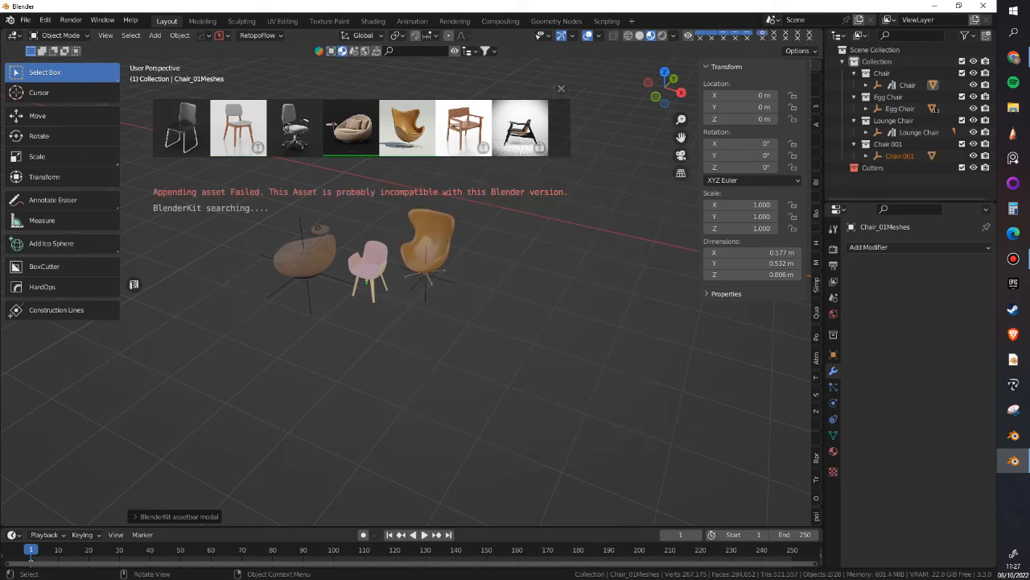
scroll(351, 128, down, 6)
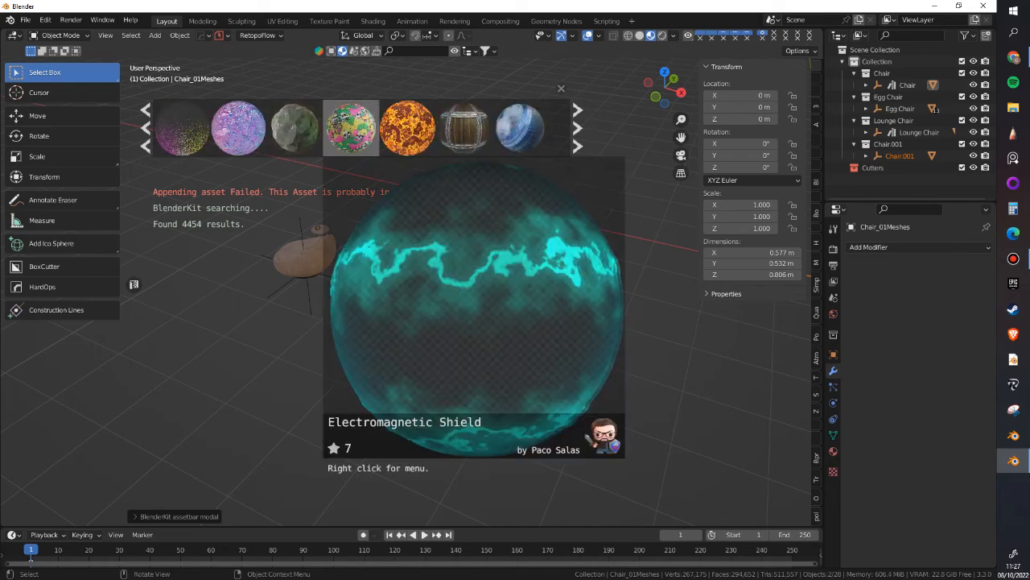
scroll(351, 129, down, 4)
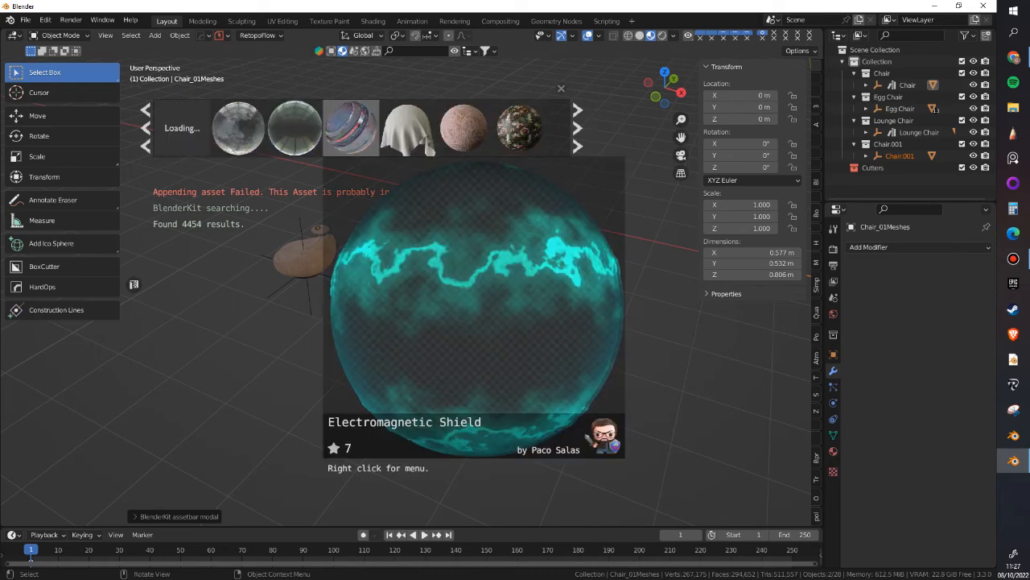
scroll(407, 129, down, 4)
text(plaster)
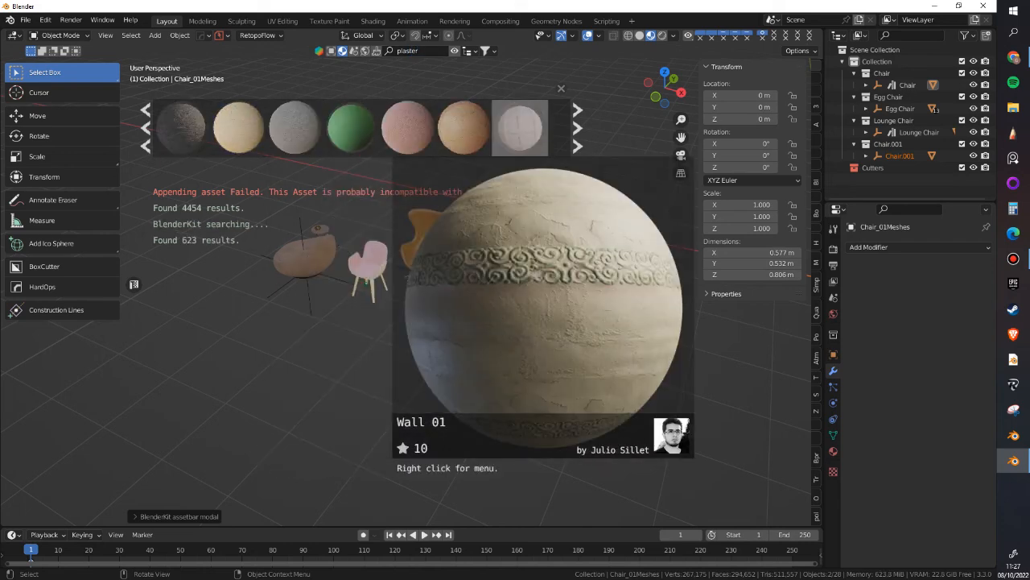
key(Escape)
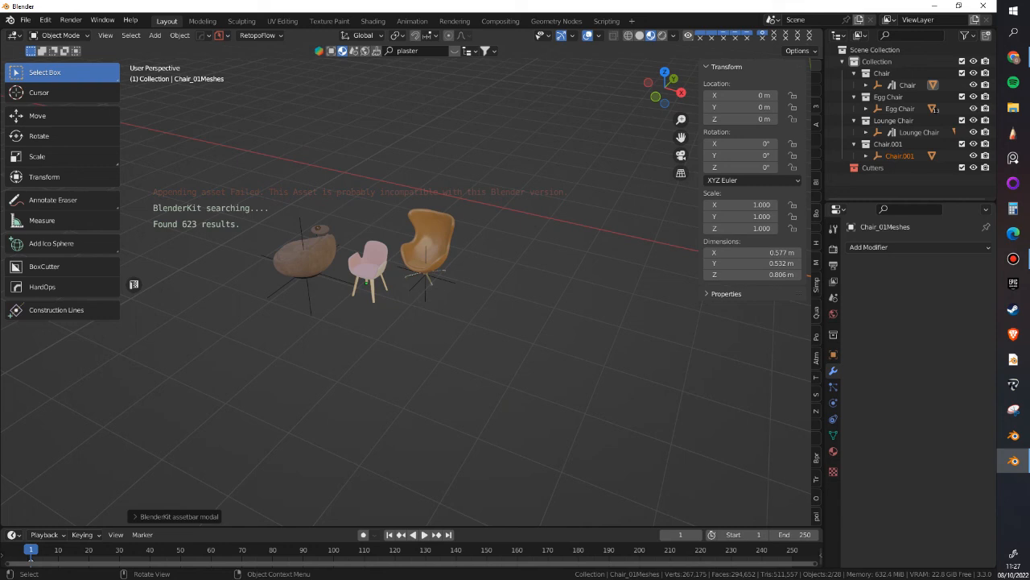
- Delete the egg chair, the lounge chair and the pink armchair together
drag(232, 95, 520, 317)
key(x)
click(544, 361)
middle_drag(451, 270, 519, 256)
- Delete the black metal-legged chair at the origin
drag(473, 81, 717, 290)
click(596, 208)
key(x)
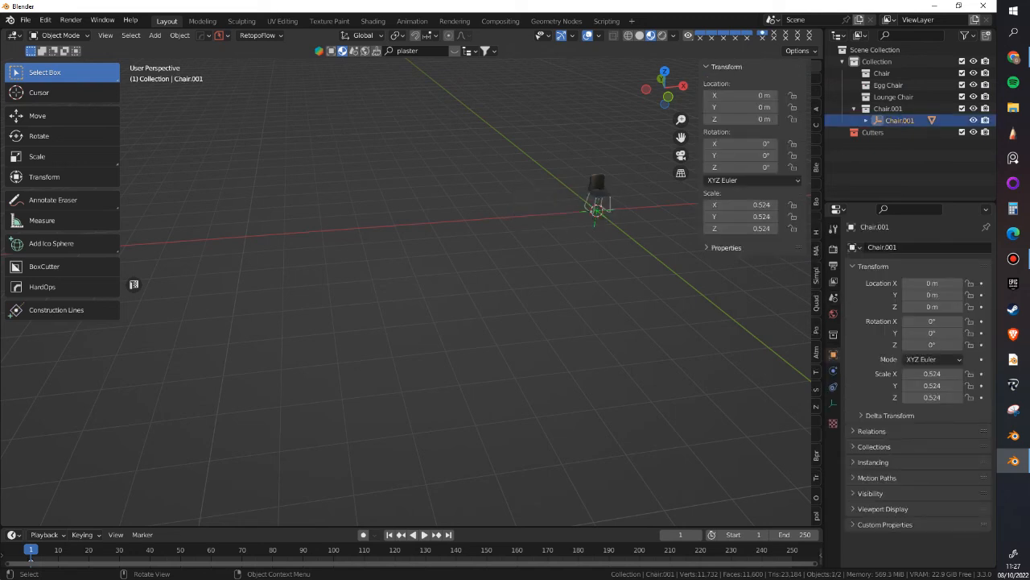
click(600, 182)
key(x)
click(601, 182)
shift+middle_drag(600, 182, 478, 229)
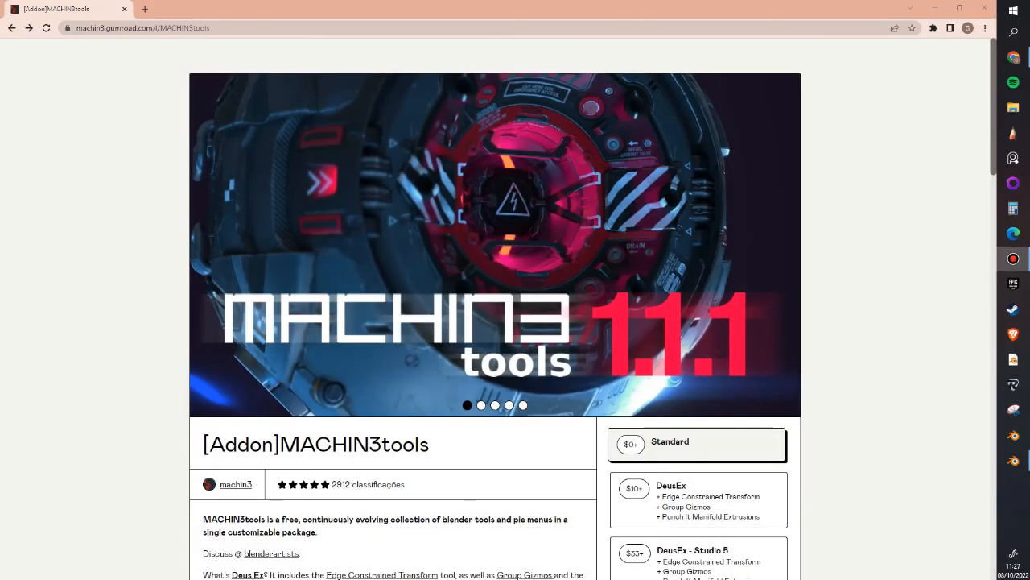
- Switch to Chrome, search Google for "blender kit", and open the add-on's download page on the BlenderKit website
key(ctrl+l)
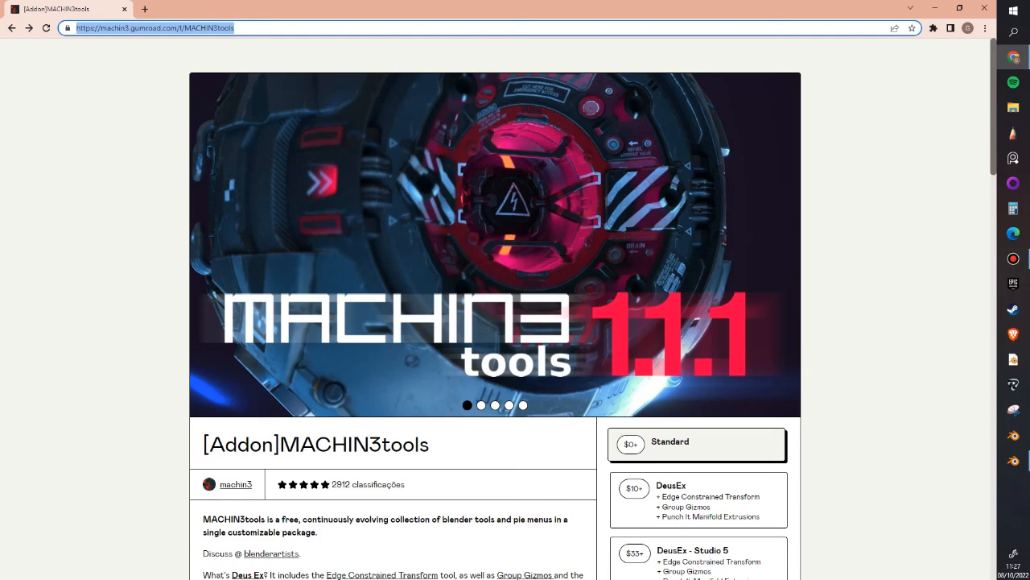
text(blender kit)
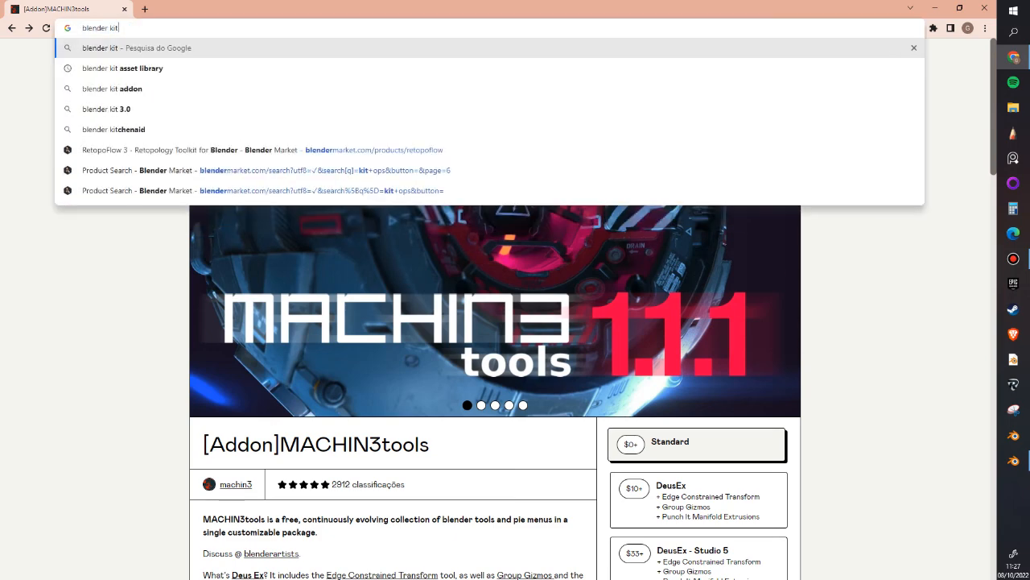
key(Return)
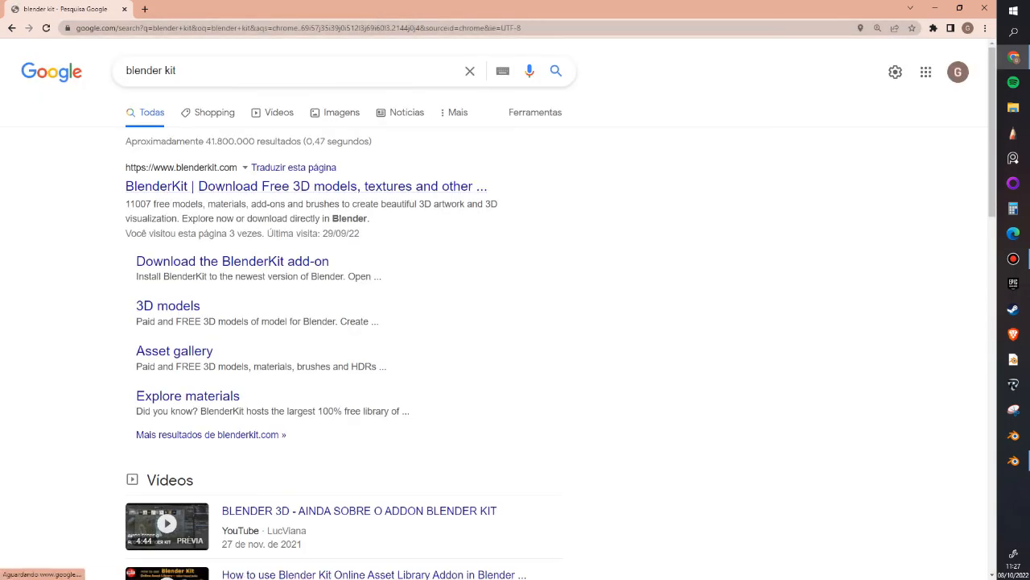
click(306, 186)
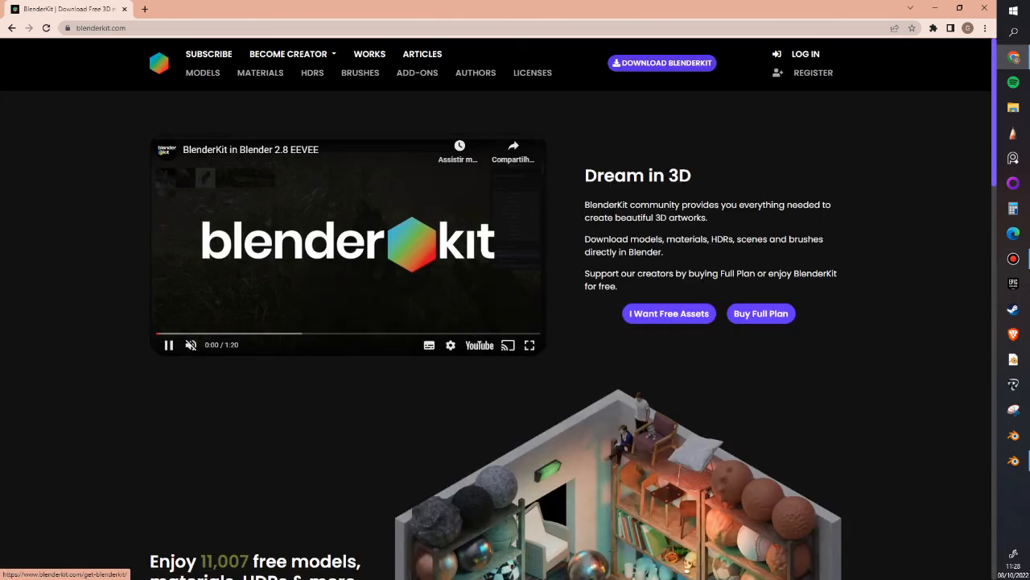
click(663, 63)
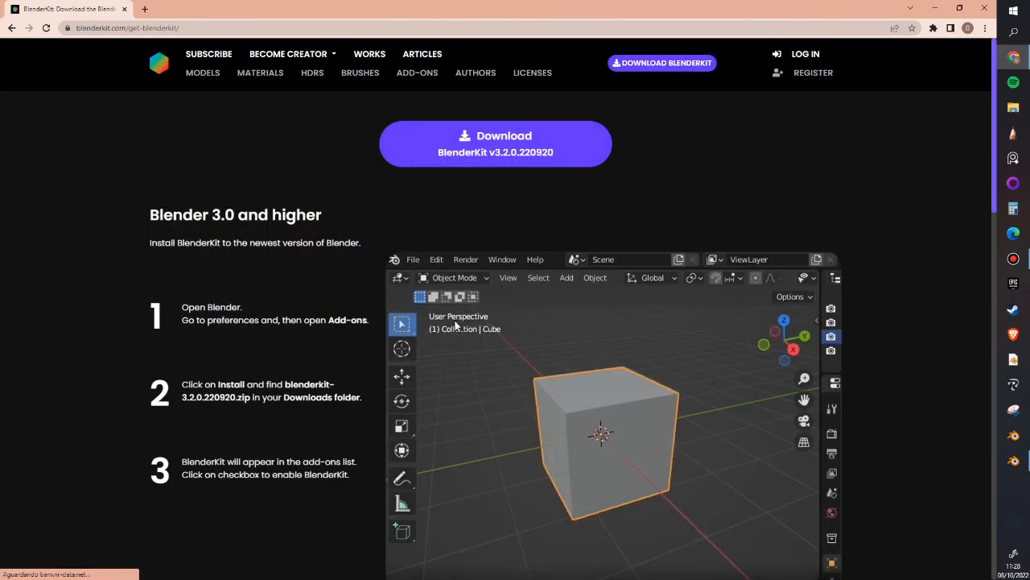
- Return to Blender and delete the leftover Chair.001 empty at the origin
key(alt+Tab)
key(alt+Tab)
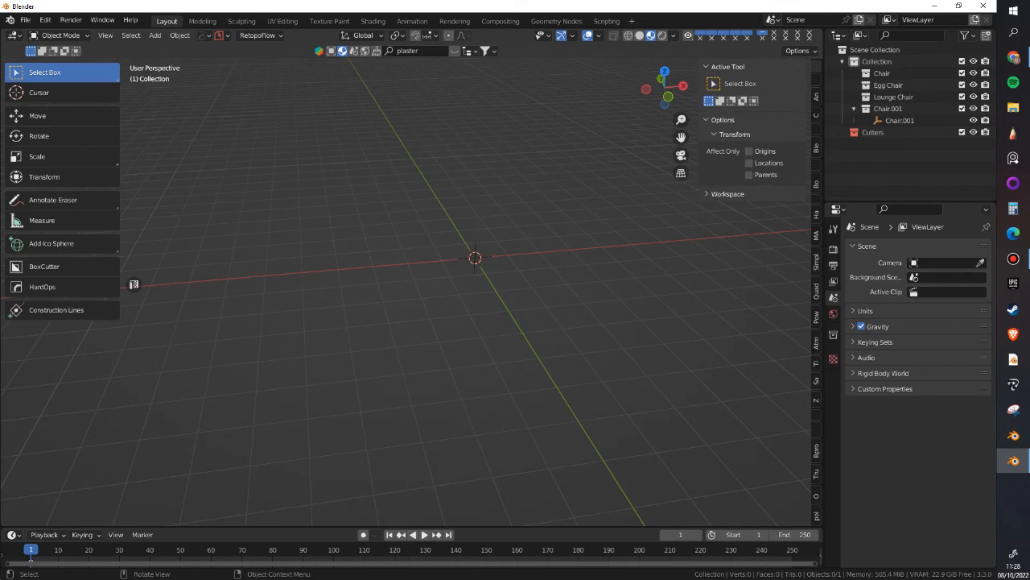
middle_drag(451, 322, 548, 303)
scroll(547, 303, up, 3)
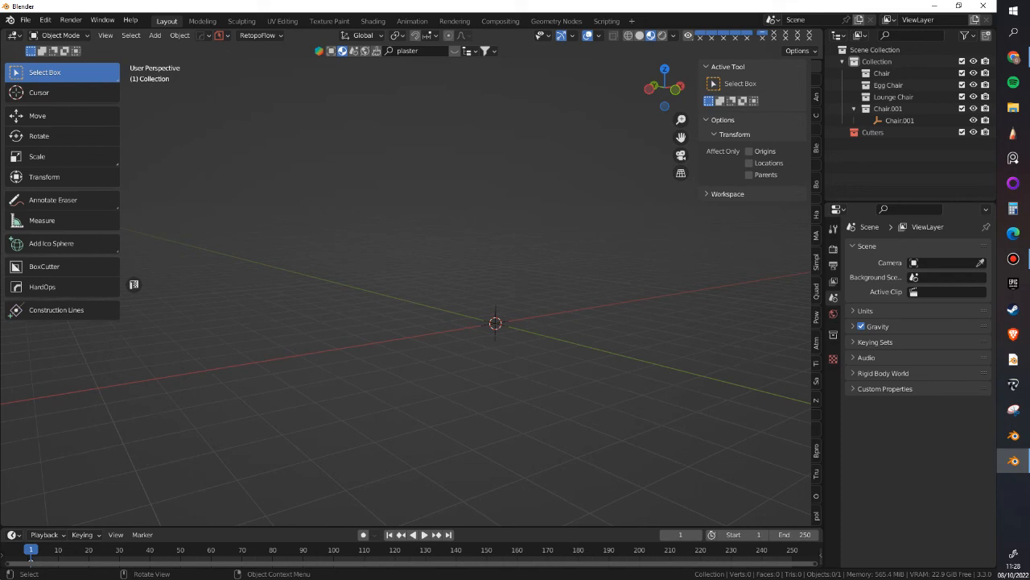
scroll(410, 302, up, 2)
middle_drag(483, 306, 462, 329)
scroll(457, 301, up, 5)
click(555, 348)
key(x)
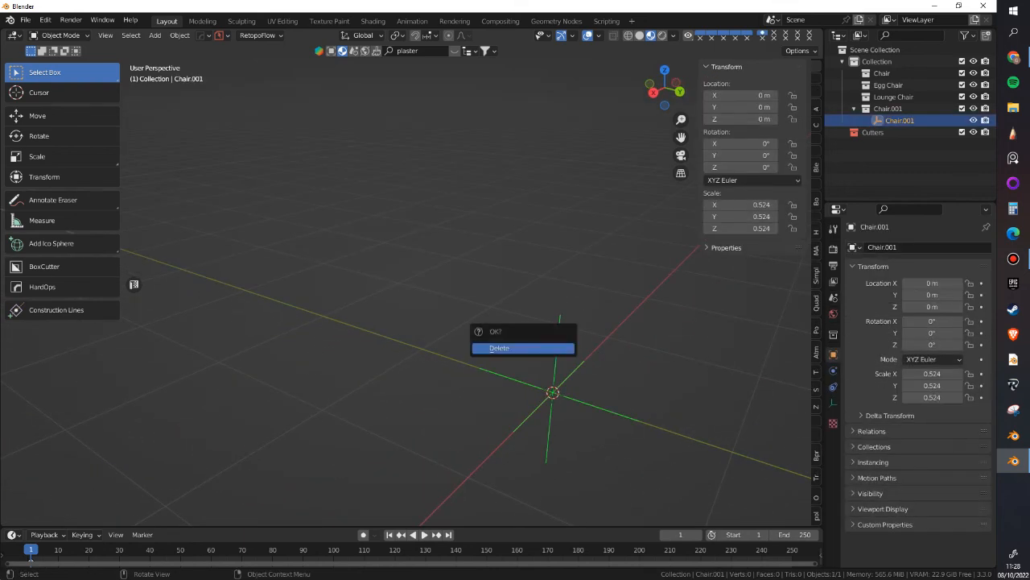
click(555, 348)
shift+middle_drag(555, 348, 439, 285)
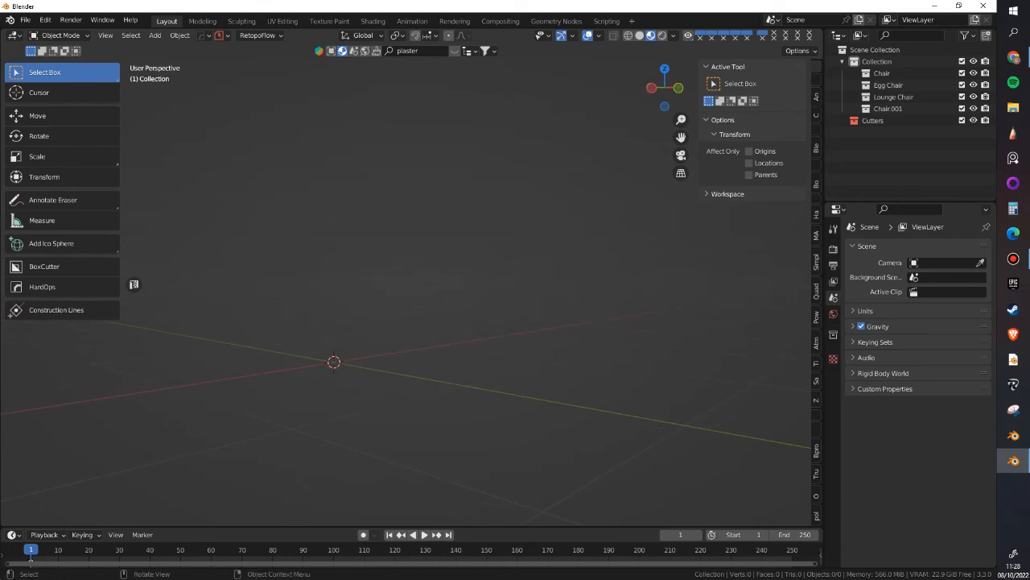
key(shift)
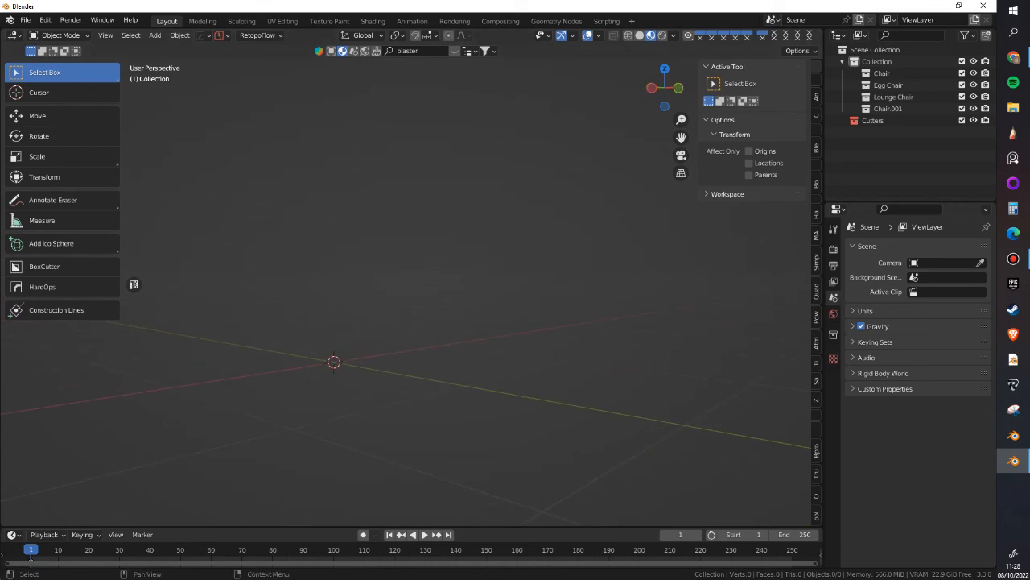